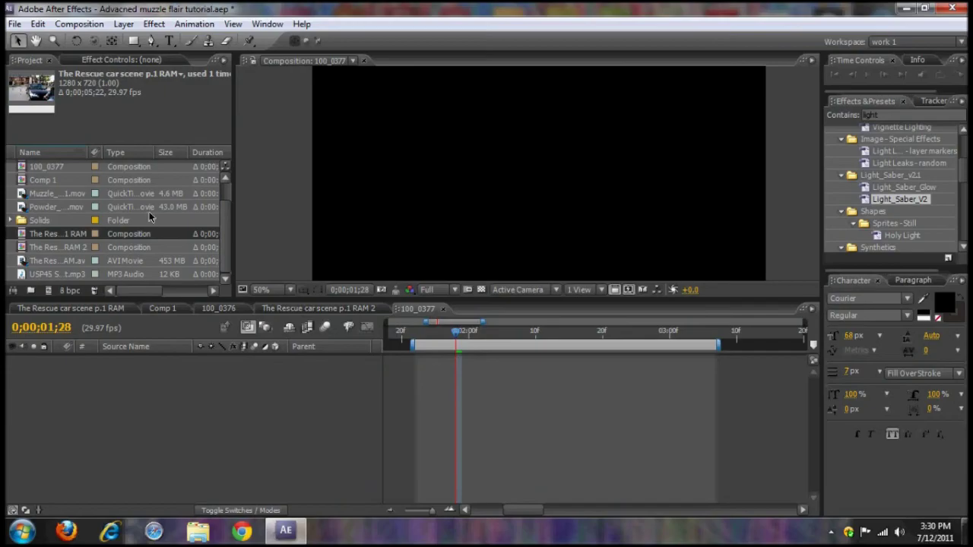
Step: Extend the work area across the whole duration of the empty 100_0377 composition
{"action": "left_click", "coordinate": [390, 510]}
{"action": "left_click", "coordinate": [391, 510]}
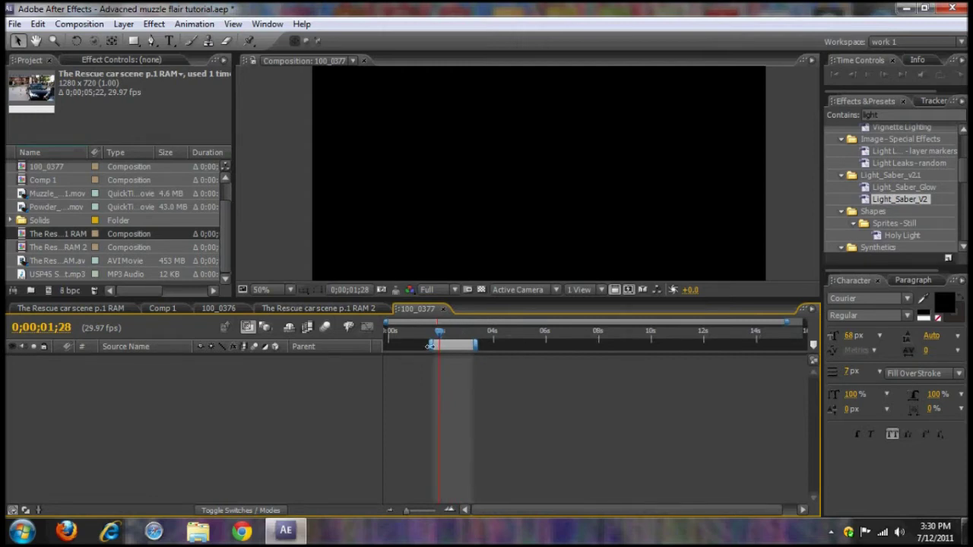
{"action": "left_click_drag", "start_coordinate": [429, 346], "coordinate": [369, 351]}
{"action": "left_click_drag", "start_coordinate": [473, 344], "coordinate": [834, 370]}
{"action": "left_click_drag", "start_coordinate": [713, 346], "coordinate": [324, 349]}
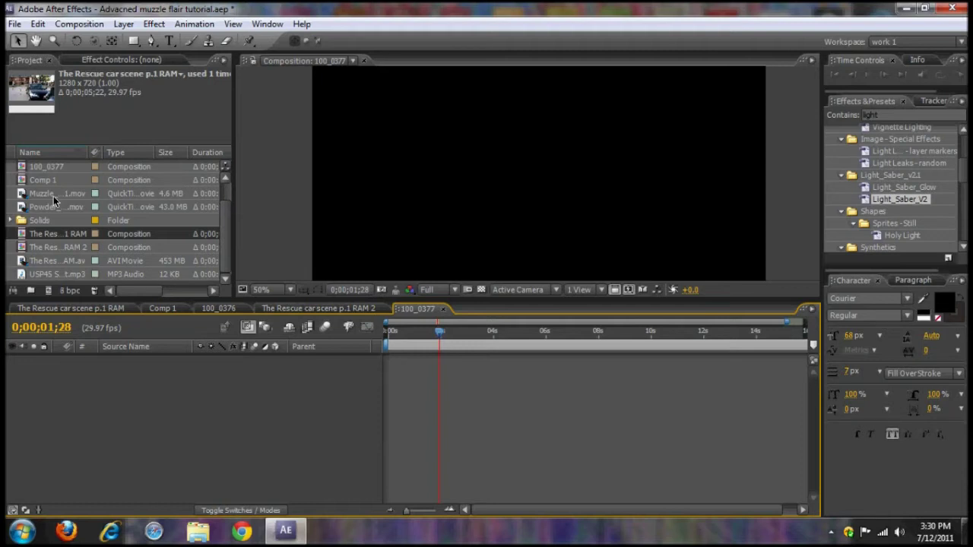
Step: Create a new composition from The Rescue car scene p.1 RAM 2 and preview its footage
{"action": "left_click", "coordinate": [50, 248]}
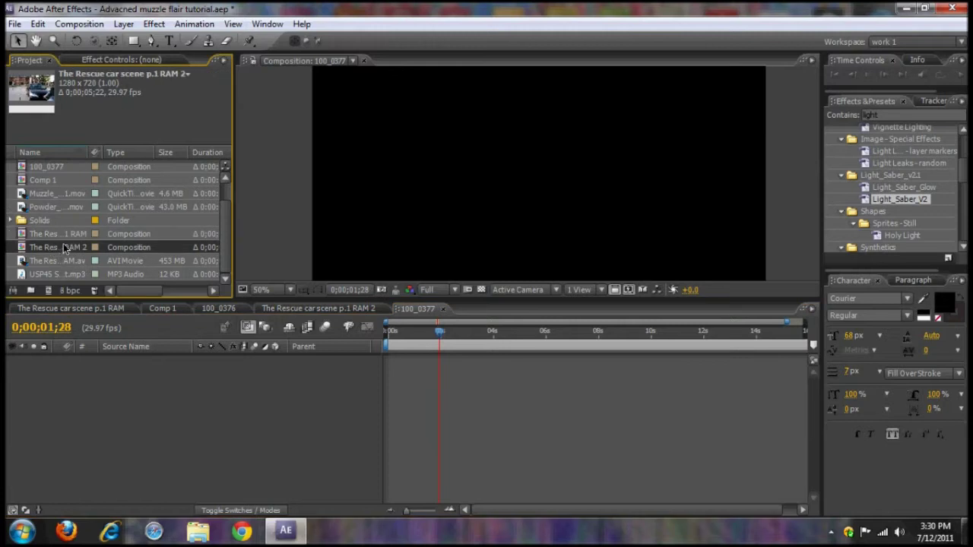
{"action": "left_click_drag", "start_coordinate": [63, 248], "coordinate": [48, 291]}
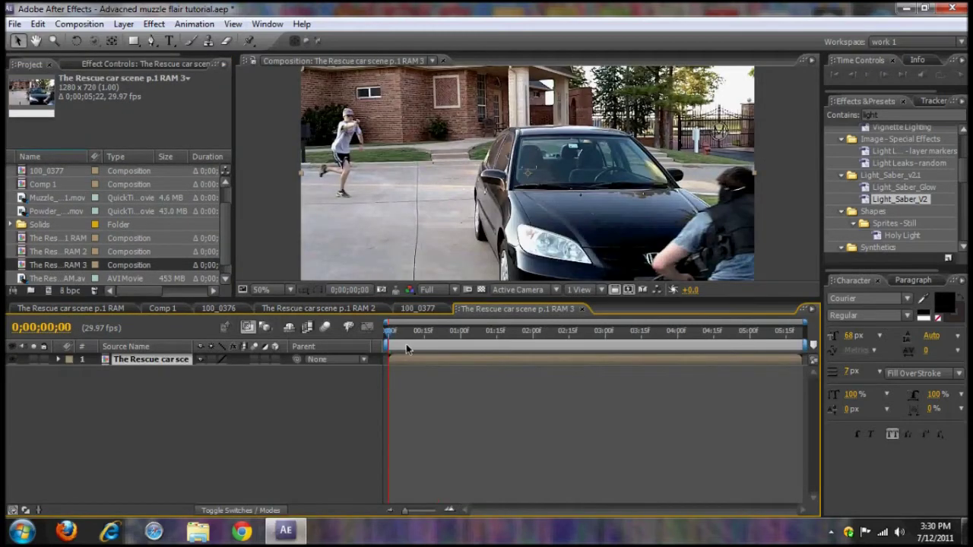
{"action": "left_click", "coordinate": [957, 77]}
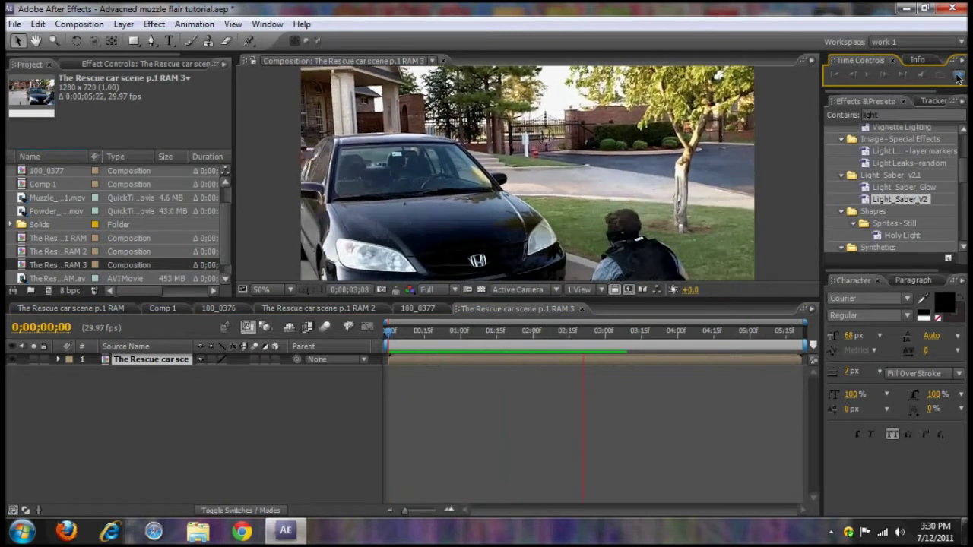
{"action": "left_click", "coordinate": [958, 77]}
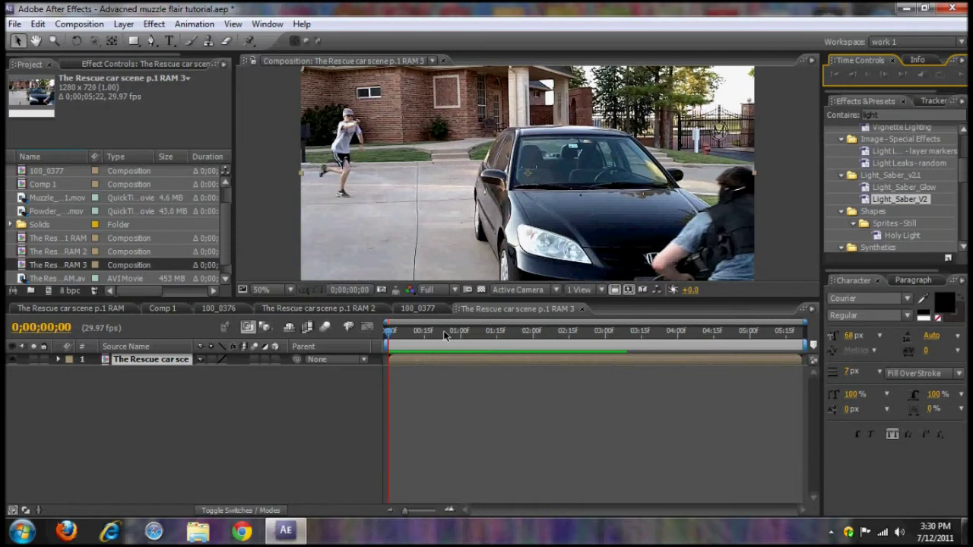
{"action": "key", "text": "space"}
{"action": "left_click_drag", "start_coordinate": [409, 334], "coordinate": [374, 366]}
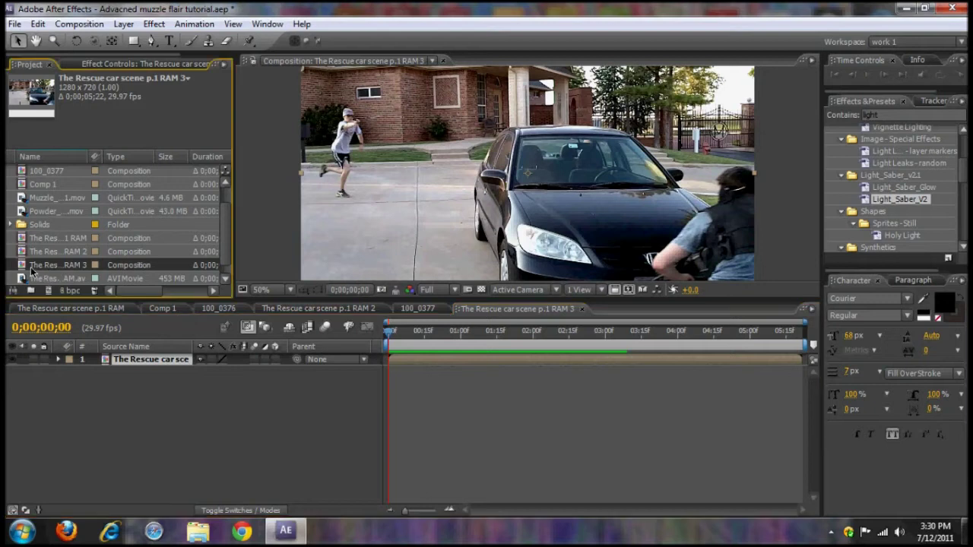
Step: Create a new composition from the 100_0376.MOV clip in the project
{"action": "scroll", "coordinate": [60, 255], "scroll_direction": "down", "scroll_amount": 1}
{"action": "scroll", "coordinate": [60, 255], "scroll_direction": "up", "scroll_amount": 3}
{"action": "left_click", "coordinate": [57, 184]}
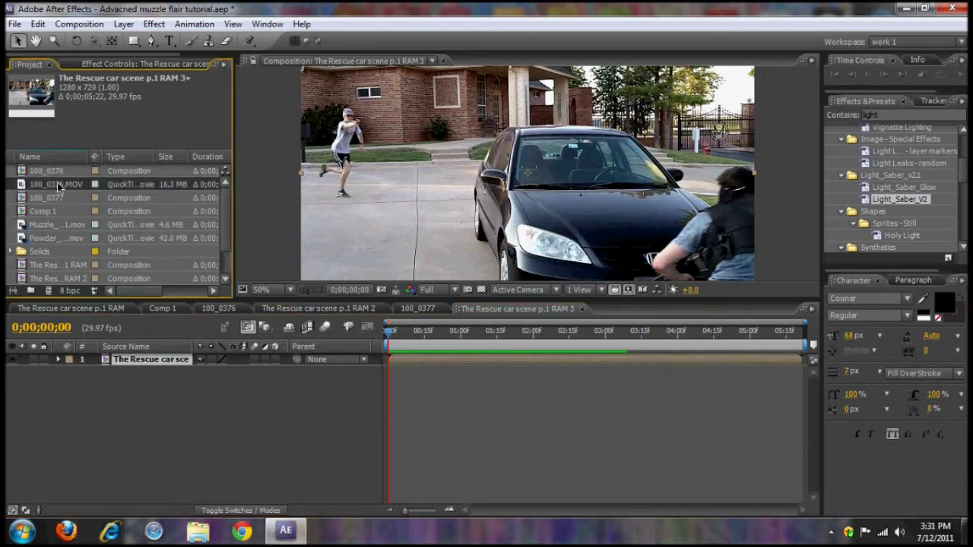
{"action": "left_click_drag", "start_coordinate": [43, 296], "coordinate": [46, 292]}
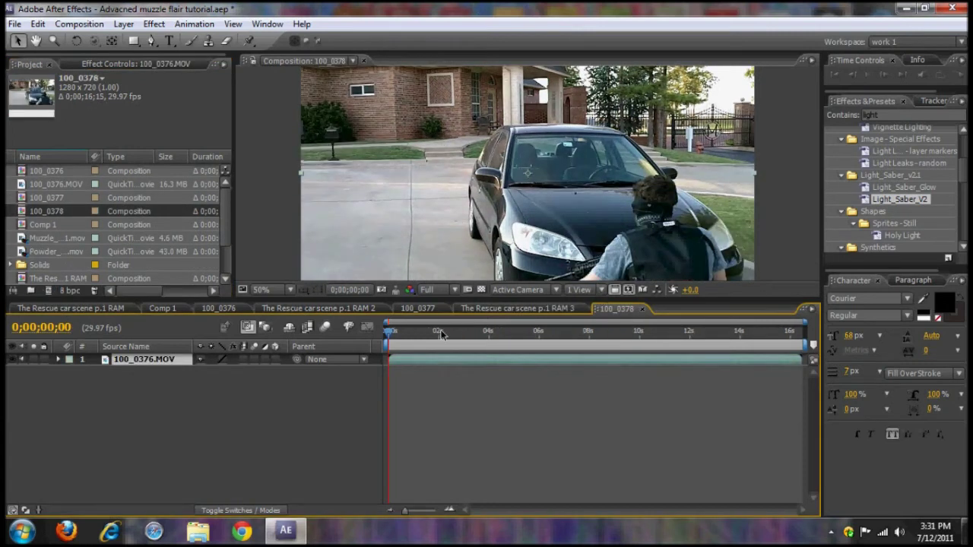
Step: Limit the work area to the shot of the running gunman, from about 2 to 3.5 seconds
{"action": "left_click_drag", "start_coordinate": [392, 333], "coordinate": [430, 347]}
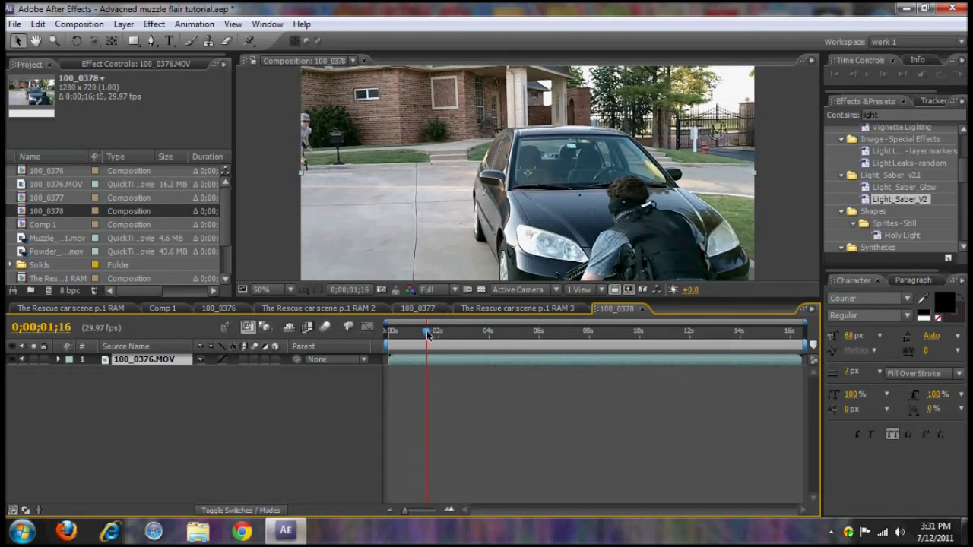
{"action": "key", "text": "b"}
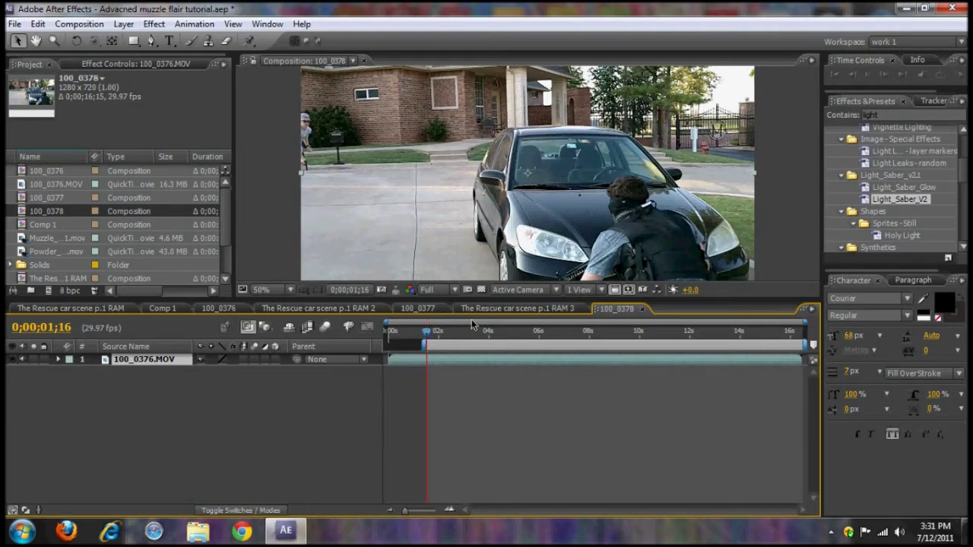
{"action": "key", "text": "space"}
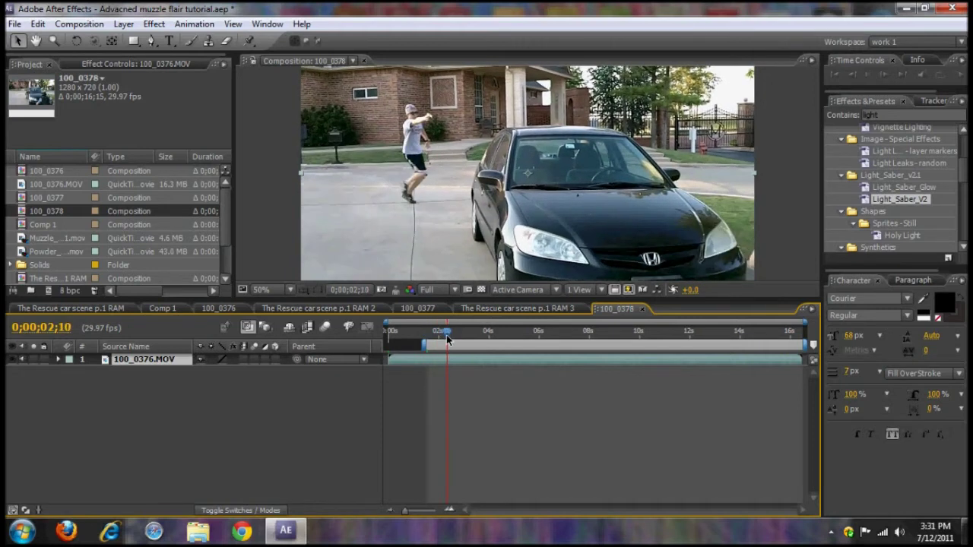
{"action": "left_click_drag", "start_coordinate": [447, 336], "coordinate": [429, 358]}
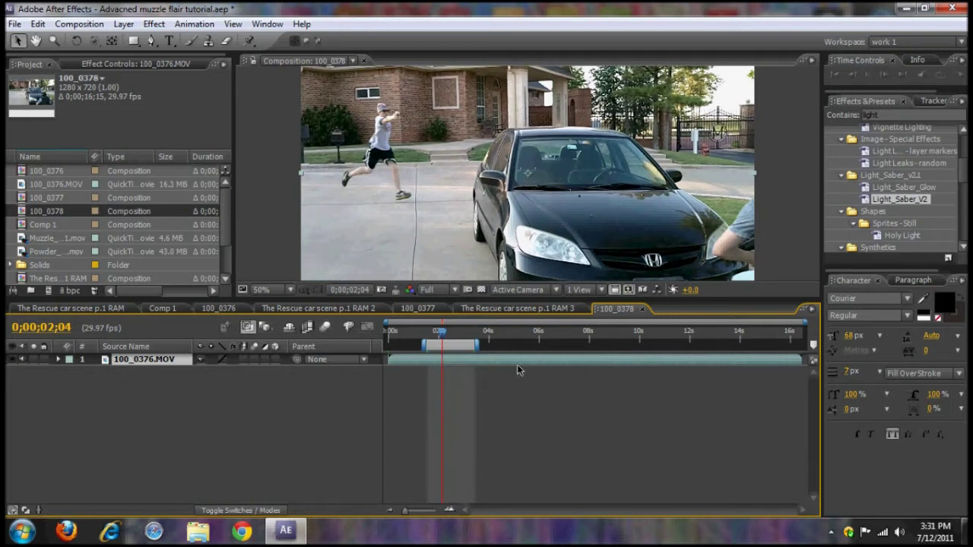
{"action": "key", "text": "n"}
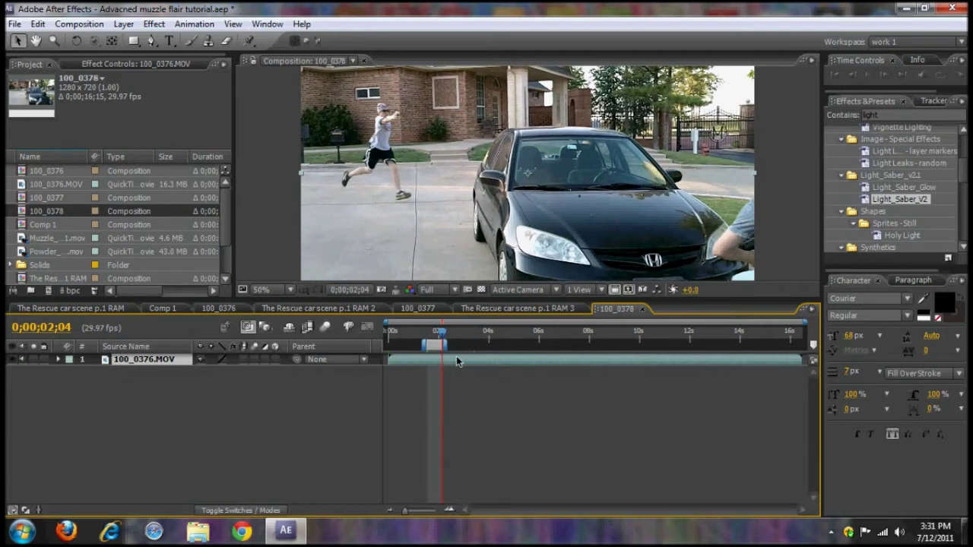
{"action": "key", "text": "ctrl+z"}
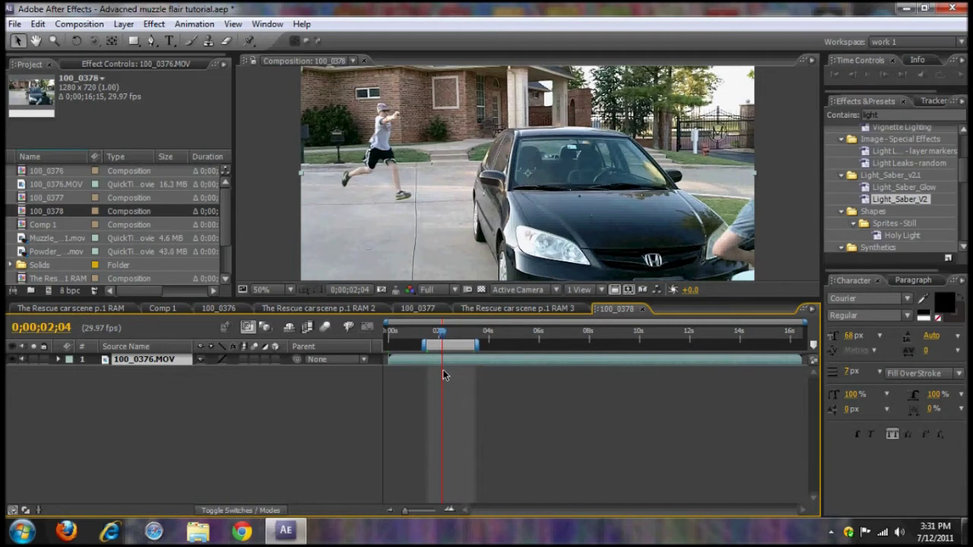
{"action": "key", "text": "b"}
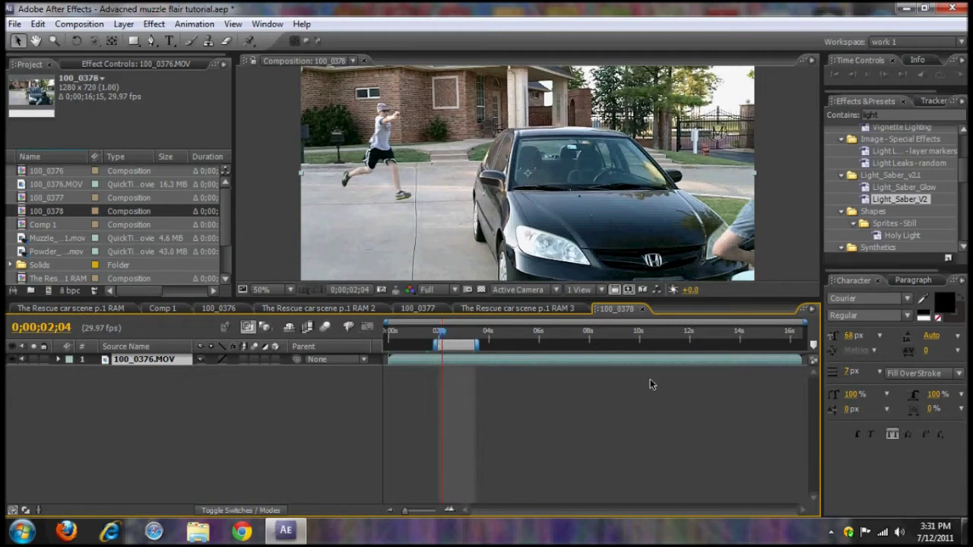
Step: Add Muzzle_Flash_11.mov above the 100_0376.MOV layer, starting at 0;00;02;07
{"action": "left_click", "coordinate": [61, 239]}
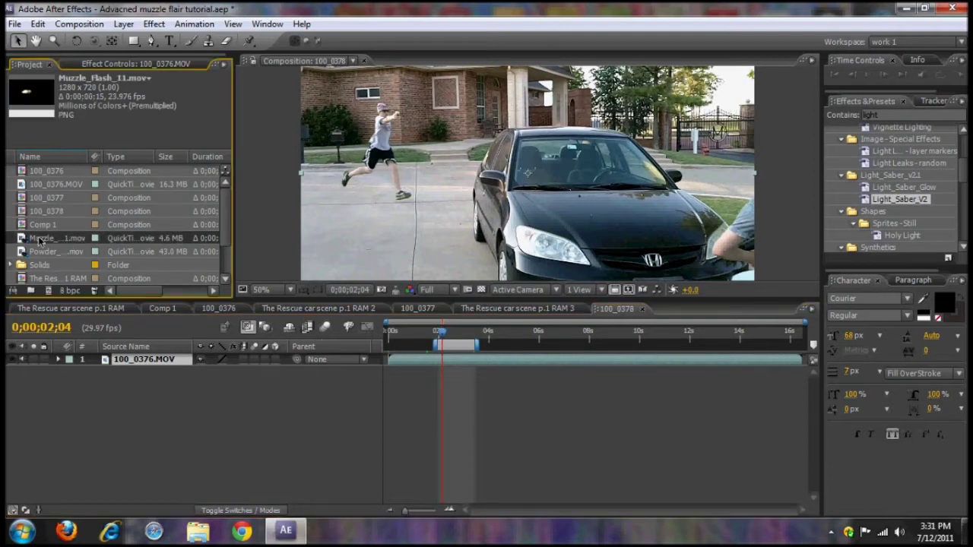
{"action": "left_click_drag", "start_coordinate": [40, 242], "coordinate": [444, 363]}
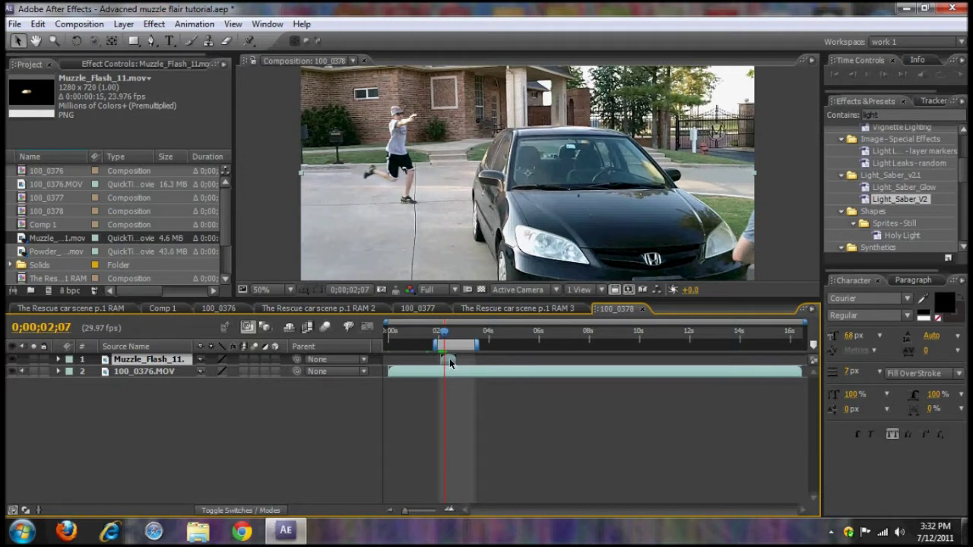
{"action": "left_click", "coordinate": [449, 510]}
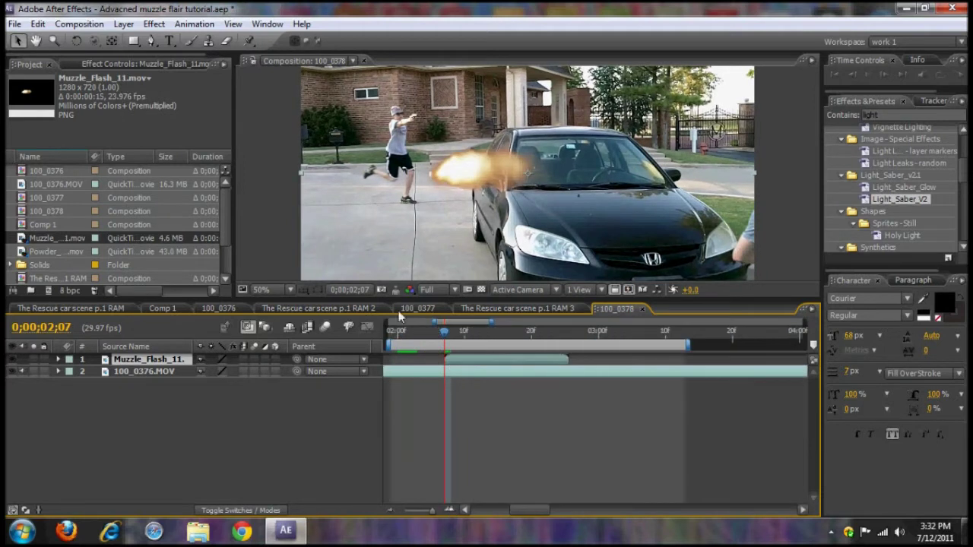
Step: Make the Muzzle_Flash_11 layer 3D and move the flash to the end of the running man's gun
{"action": "left_click", "coordinate": [462, 158]}
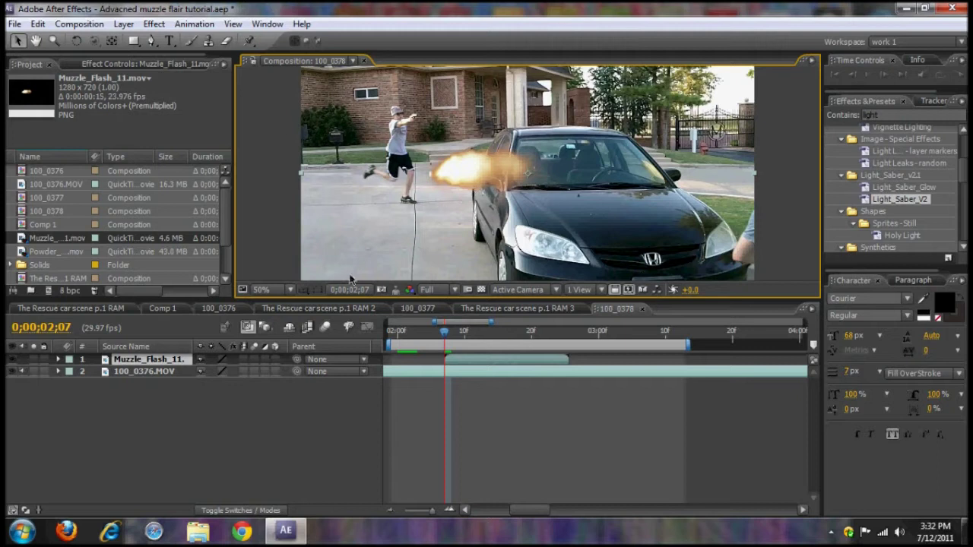
{"action": "left_click", "coordinate": [275, 358]}
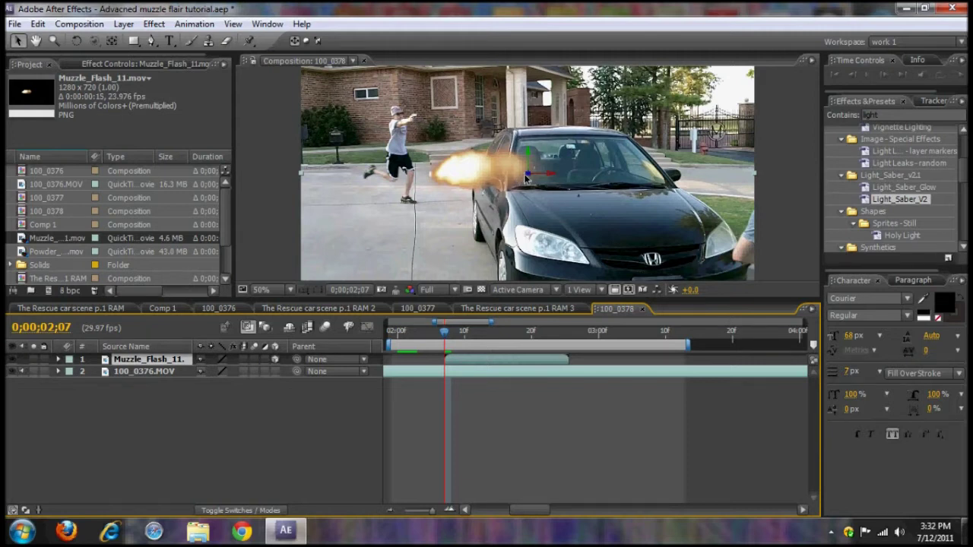
{"action": "left_click_drag", "start_coordinate": [530, 176], "coordinate": [459, 259]}
{"action": "left_click_drag", "start_coordinate": [527, 174], "coordinate": [463, 114]}
Step: Rotate the muzzle flash 19° on Y and 3° on Z, and realign it with the gun barrel
{"action": "left_click", "coordinate": [290, 289]}
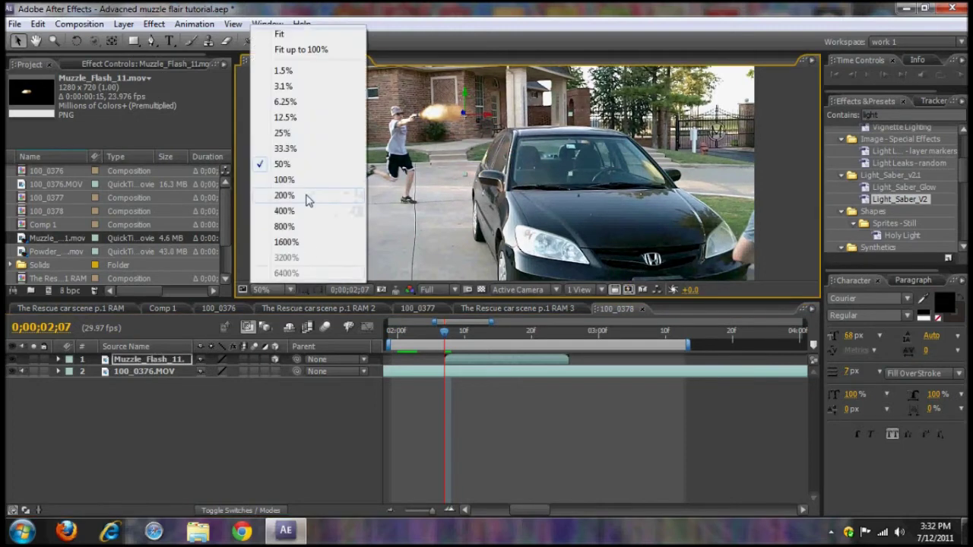
{"action": "left_click", "coordinate": [283, 179]}
{"action": "left_click", "coordinate": [36, 42]}
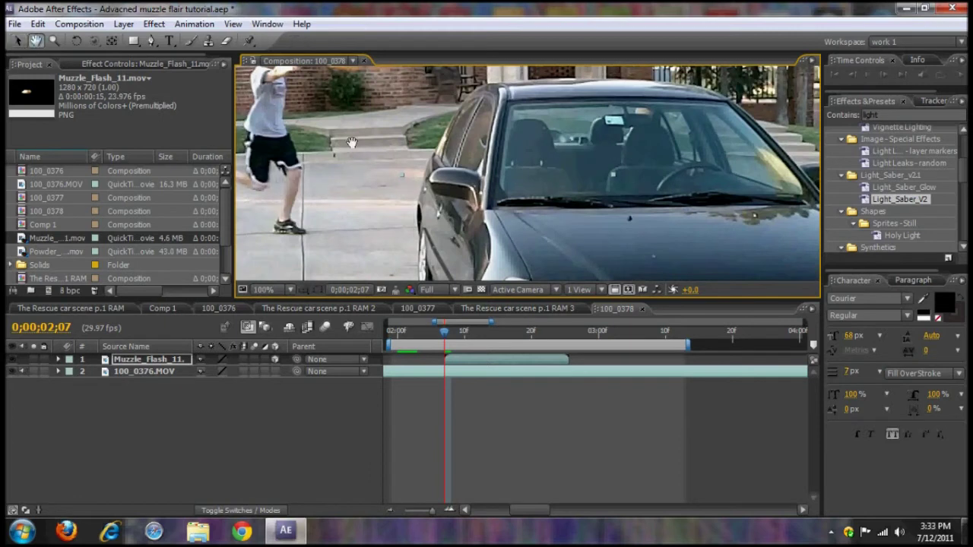
{"action": "left_click_drag", "start_coordinate": [344, 133], "coordinate": [481, 223]}
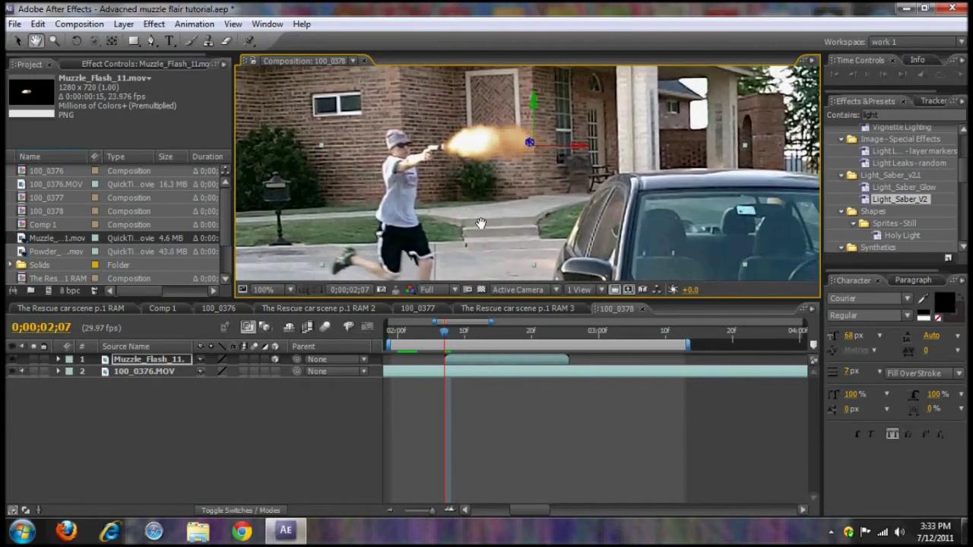
{"action": "left_click", "coordinate": [17, 41]}
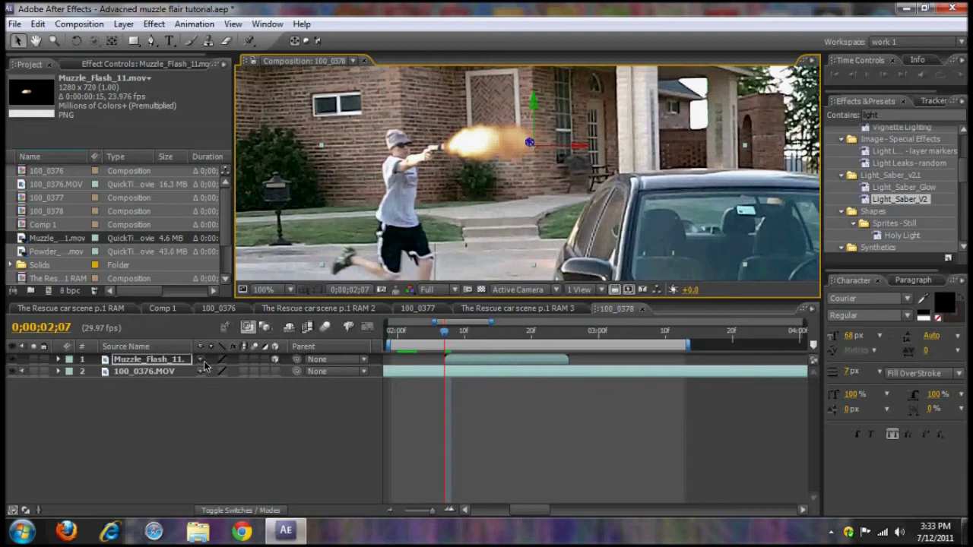
{"action": "key", "text": "r"}
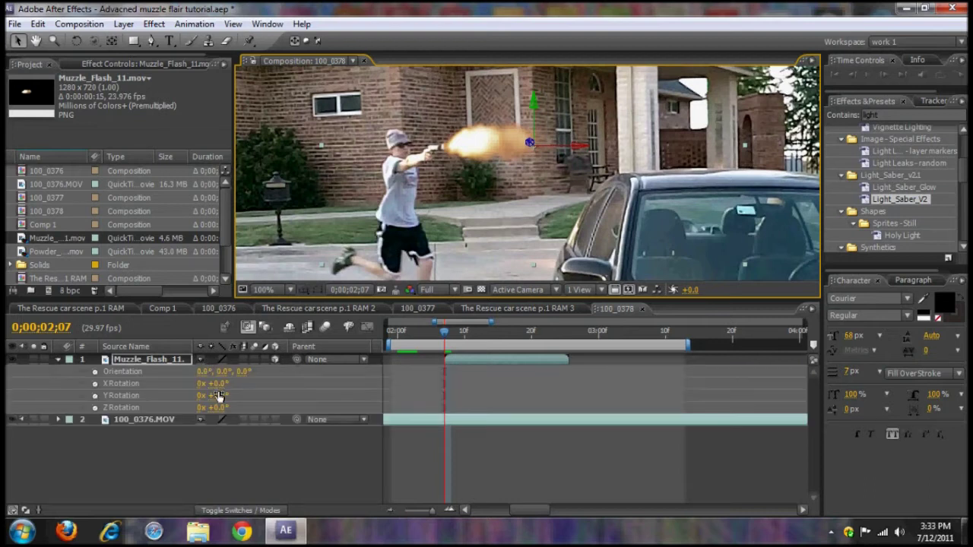
{"action": "mouse_move", "coordinate": [218, 395]}
{"action": "left_mouse_down"}
{"action": "mouse_move", "coordinate": [234, 396]}
{"action": "mouse_move", "coordinate": [219, 408]}
{"action": "left_mouse_up"}
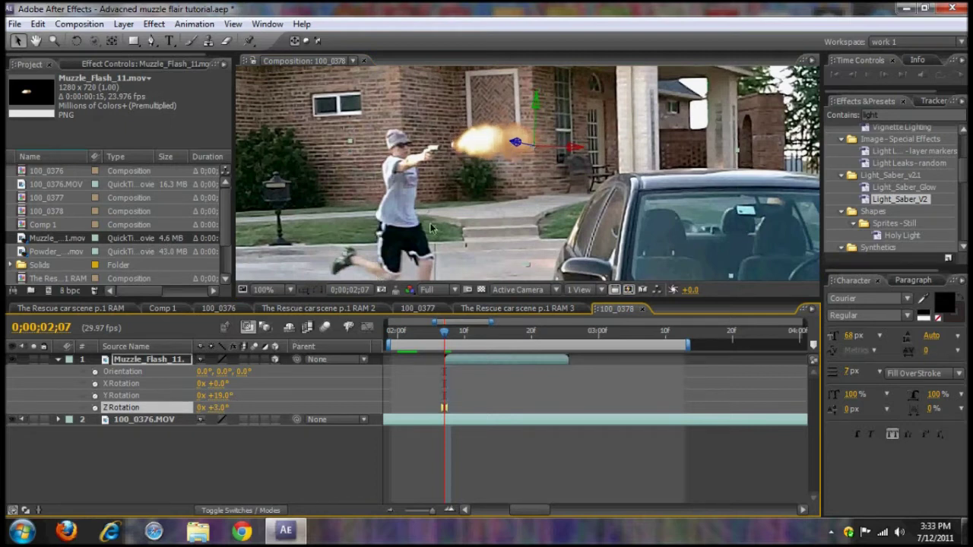
{"action": "left_click_drag", "start_coordinate": [473, 145], "coordinate": [463, 151]}
Step: Scale the muzzle flash to 83% and move it back against the gun barrel
{"action": "key", "text": "s"}
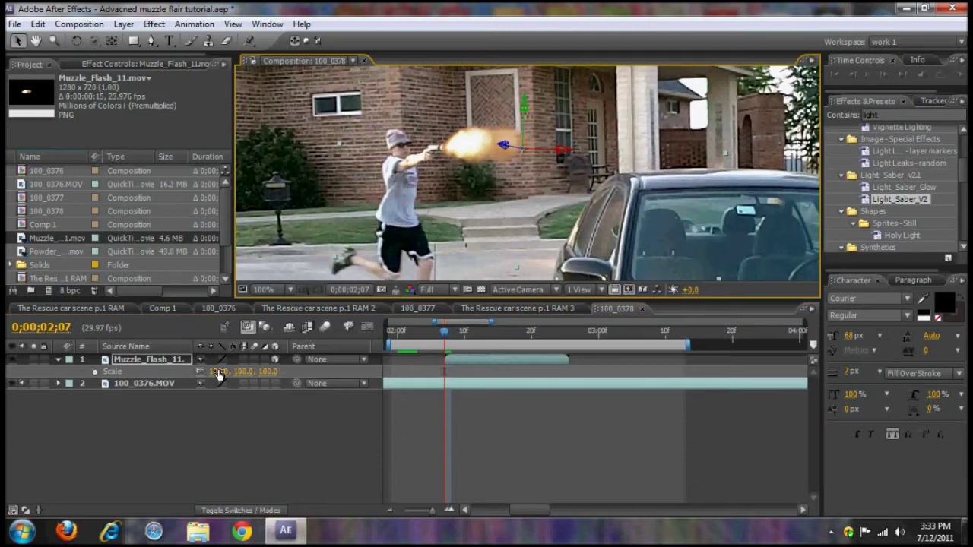
{"action": "left_click_drag", "start_coordinate": [218, 371], "coordinate": [206, 372]}
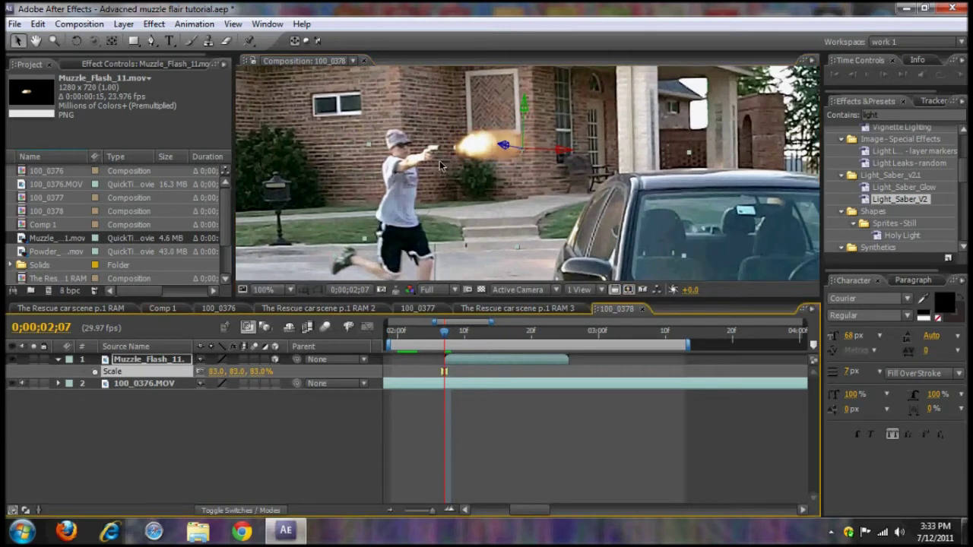
{"action": "left_click_drag", "start_coordinate": [490, 161], "coordinate": [471, 153]}
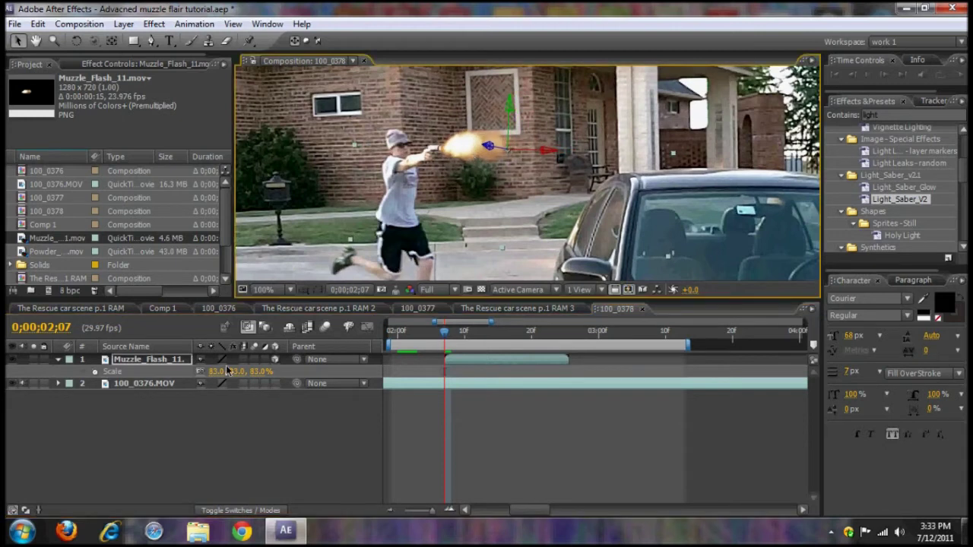
Step: Set the muzzle flash's Y rotation to 23° and nudge it onto the barrel tip
{"action": "key", "text": "r"}
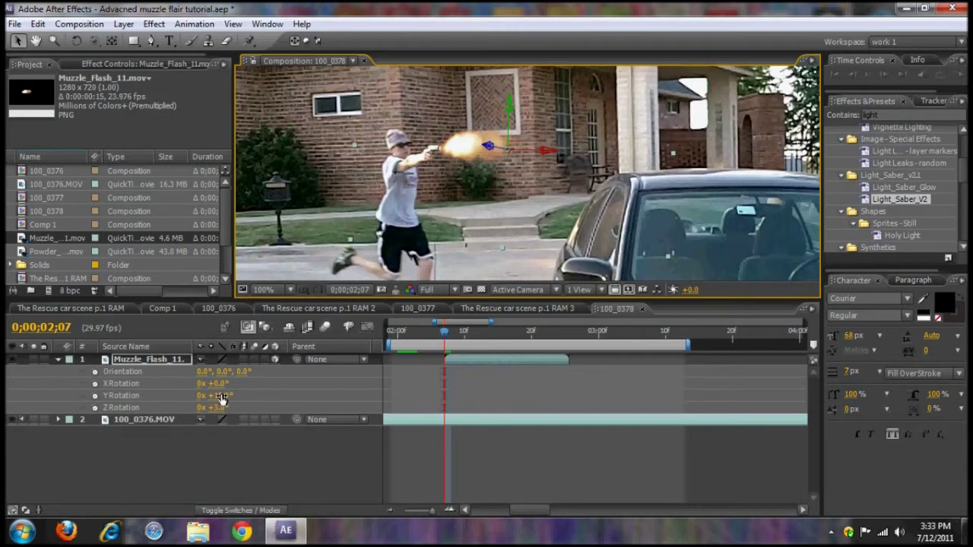
{"action": "left_click_drag", "start_coordinate": [221, 398], "coordinate": [367, 264]}
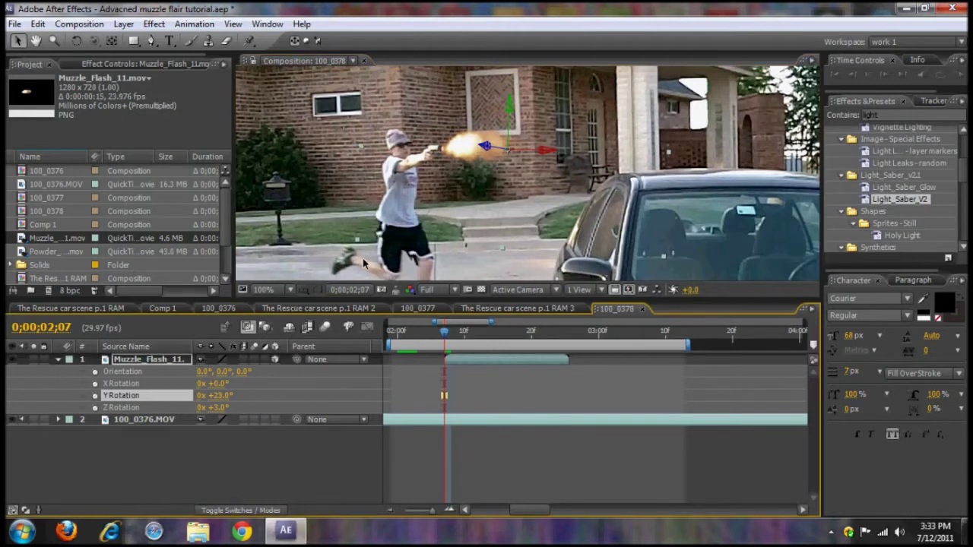
{"action": "left_click", "coordinate": [465, 171]}
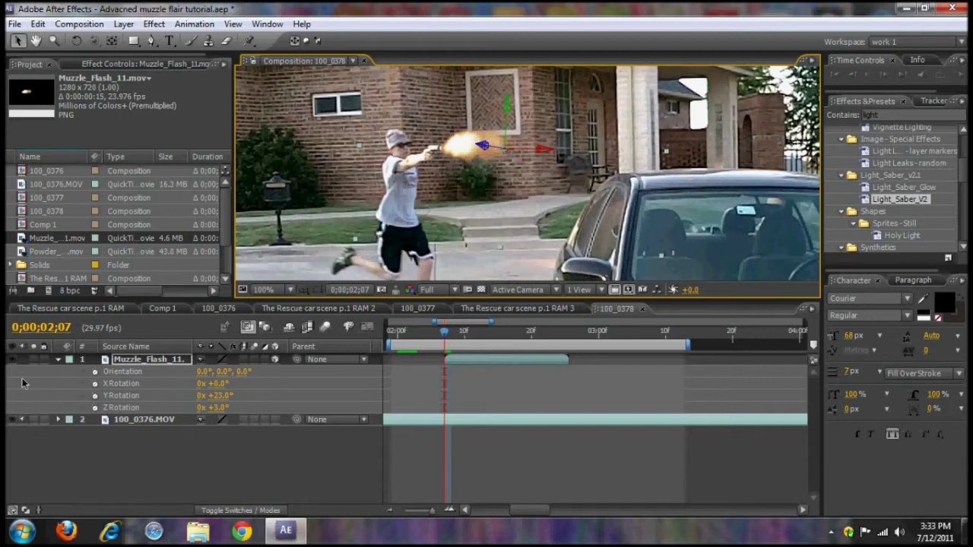
{"action": "left_click", "coordinate": [58, 359]}
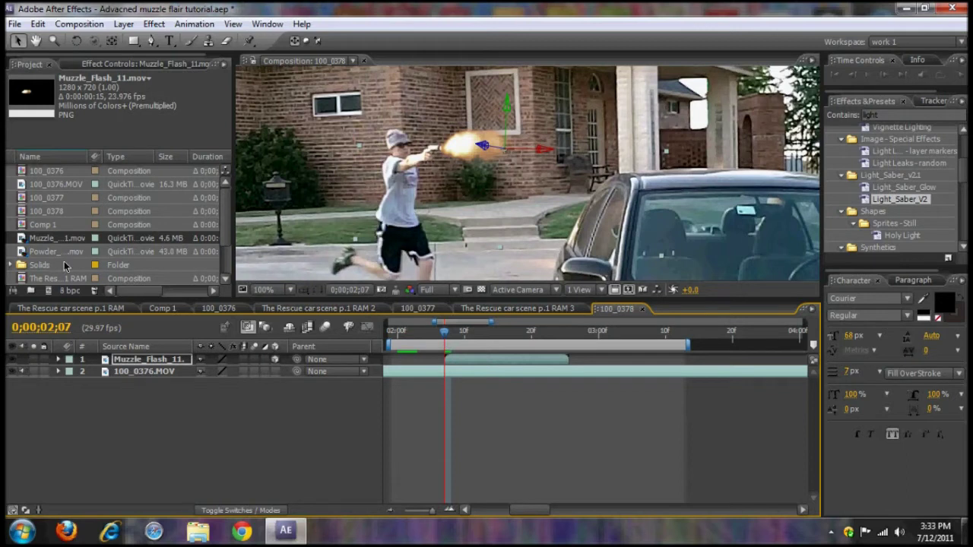
{"action": "left_click", "coordinate": [53, 253]}
{"action": "left_click", "coordinate": [50, 242]}
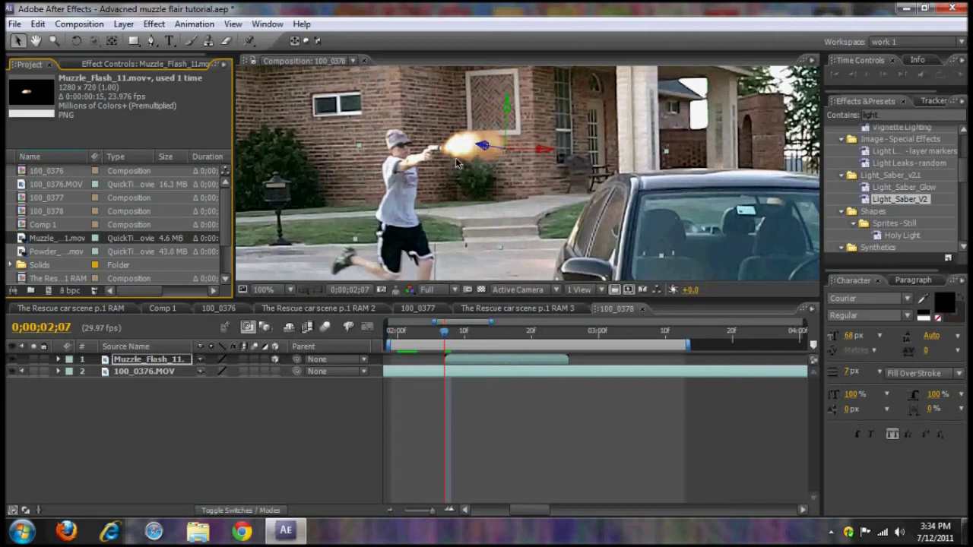
Step: Examine the muzzle flash's timing frame by frame around 0;00;02;07
{"action": "left_click_drag", "start_coordinate": [452, 332], "coordinate": [458, 358]}
{"action": "key", "text": "Page_Up"}
{"action": "key", "text": "Page_Down"}
{"action": "key", "text": "Page_Down"}
{"action": "key", "text": "Page_Down"}
{"action": "key", "text": "Page_Down"}
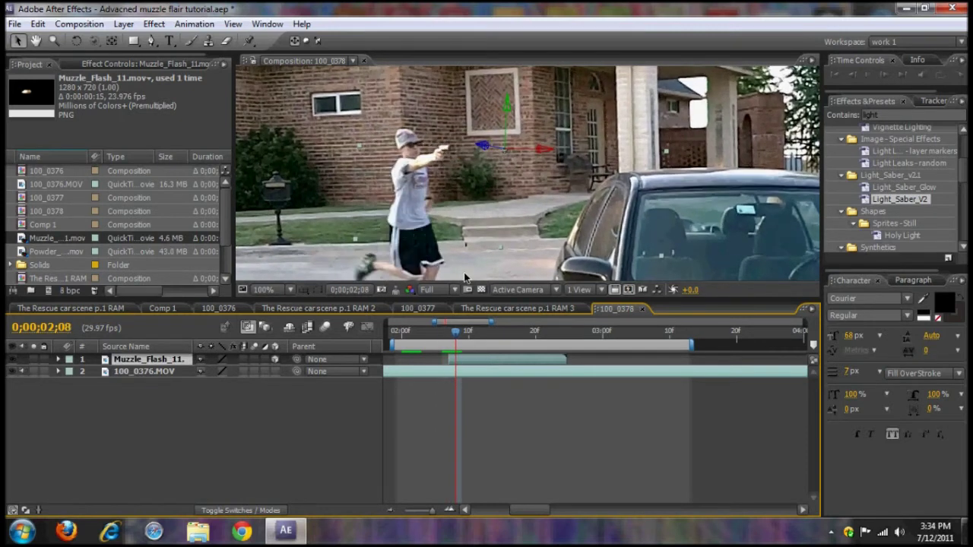
{"action": "key", "text": "Page_Up"}
{"action": "key", "text": "Page_Up"}
{"action": "key", "text": "Page_Up"}
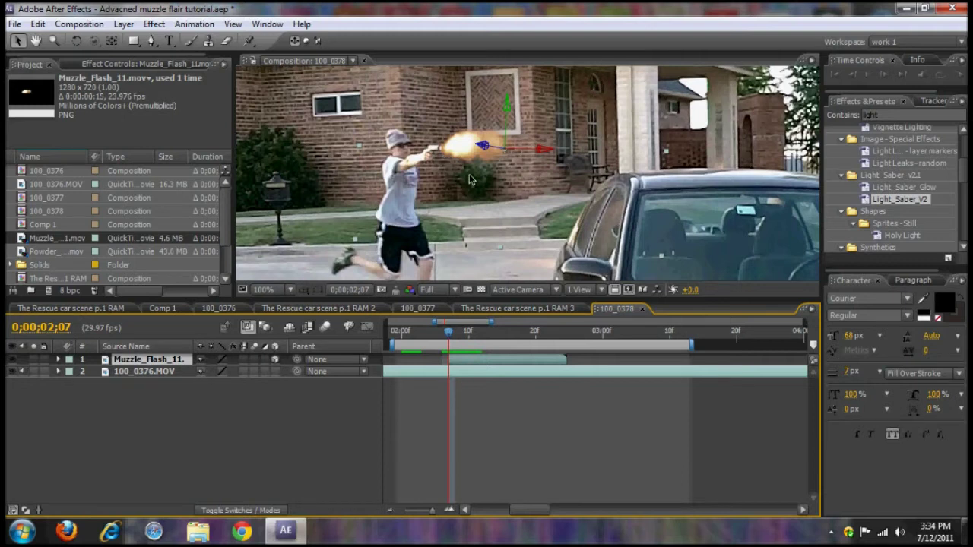
Step: Apply a Box Blur to the Muzzle_Flash_11 layer with a blur radius of 5
{"action": "left_click", "coordinate": [154, 24]}
{"action": "mouse_move", "coordinate": [232, 129]}
{"action": "left_click", "coordinate": [373, 124]}
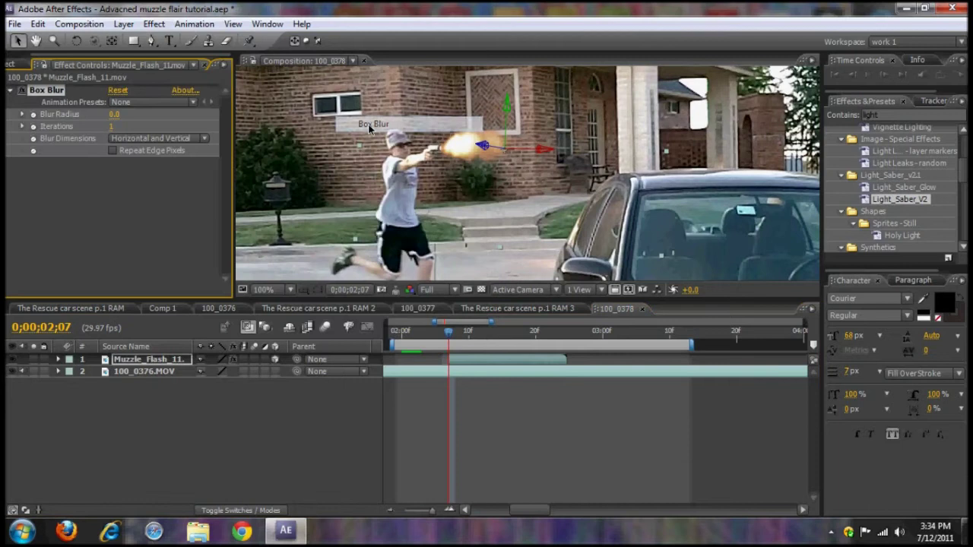
{"action": "left_click", "coordinate": [114, 114]}
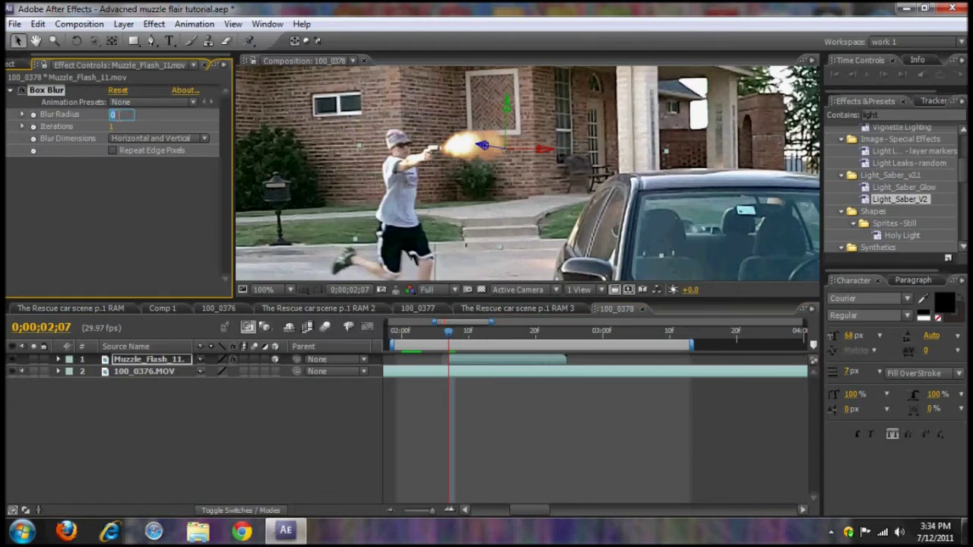
{"action": "left_click", "coordinate": [115, 116]}
{"action": "type", "text": "5"}
{"action": "left_click", "coordinate": [461, 174]}
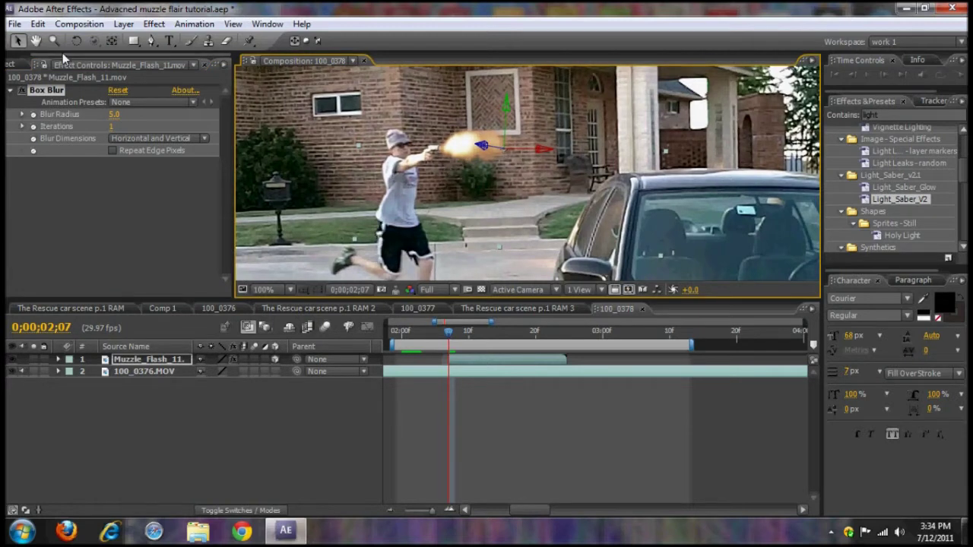
Step: Bring back the project's footage list and clear the effects search so that all effect categories are listed
{"action": "left_click", "coordinate": [42, 64]}
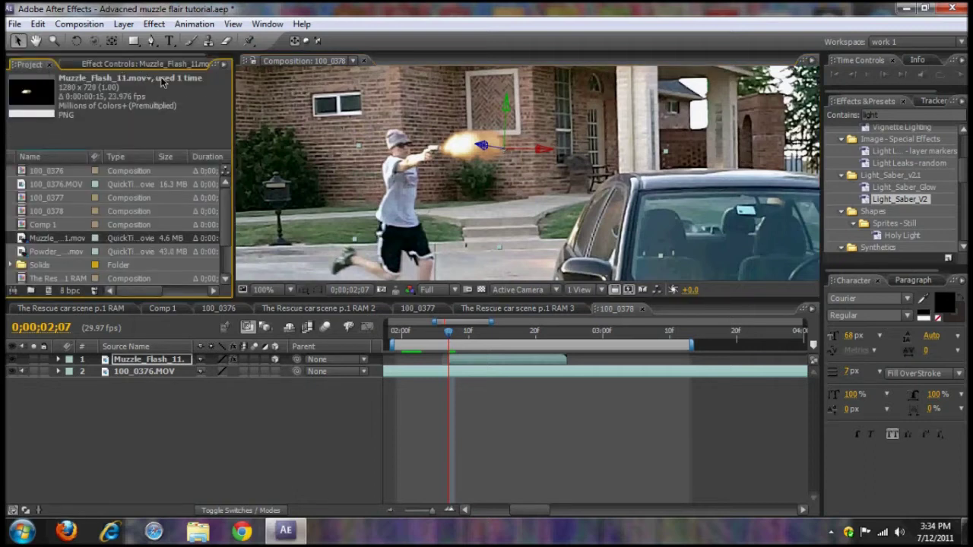
{"action": "left_click", "coordinate": [886, 114]}
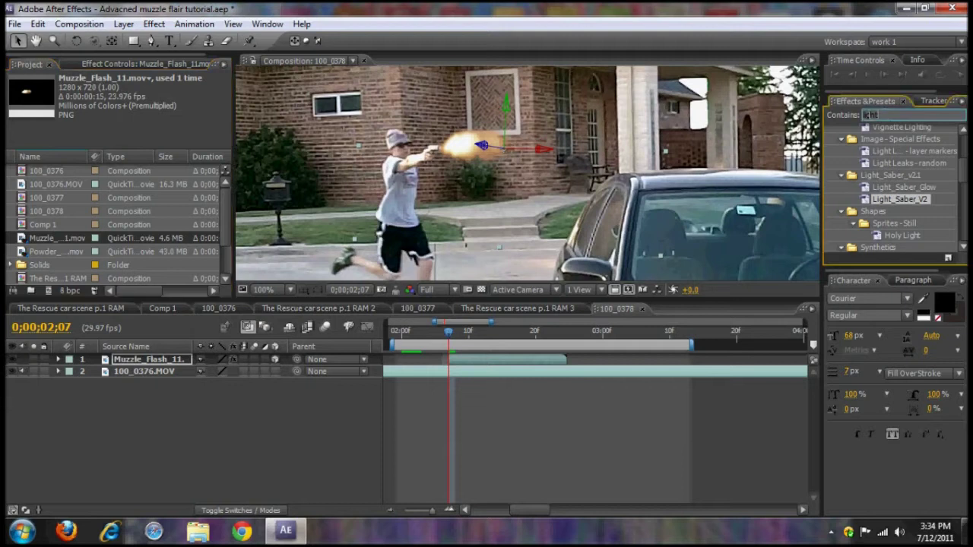
{"action": "key", "text": "BackSpace"}
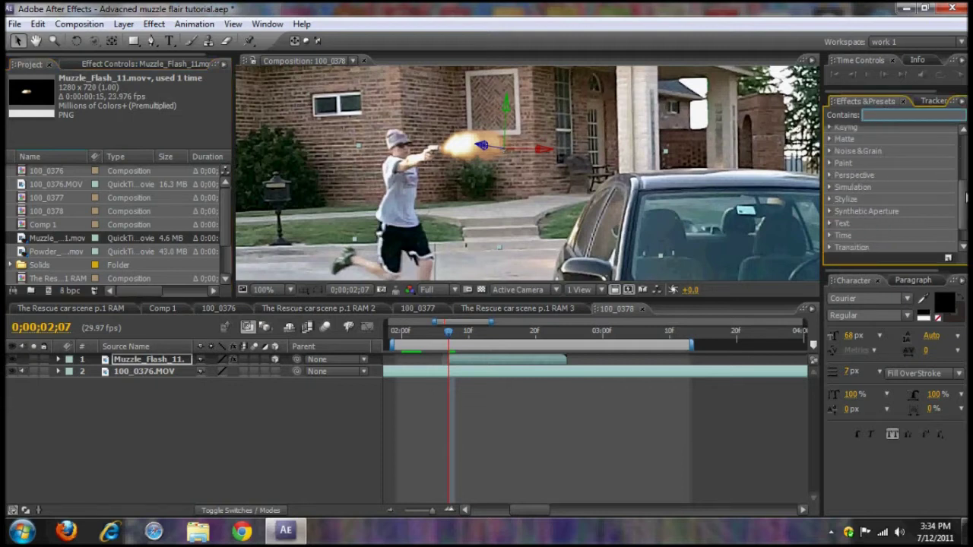
{"action": "left_click_drag", "start_coordinate": [966, 197], "coordinate": [962, 147]}
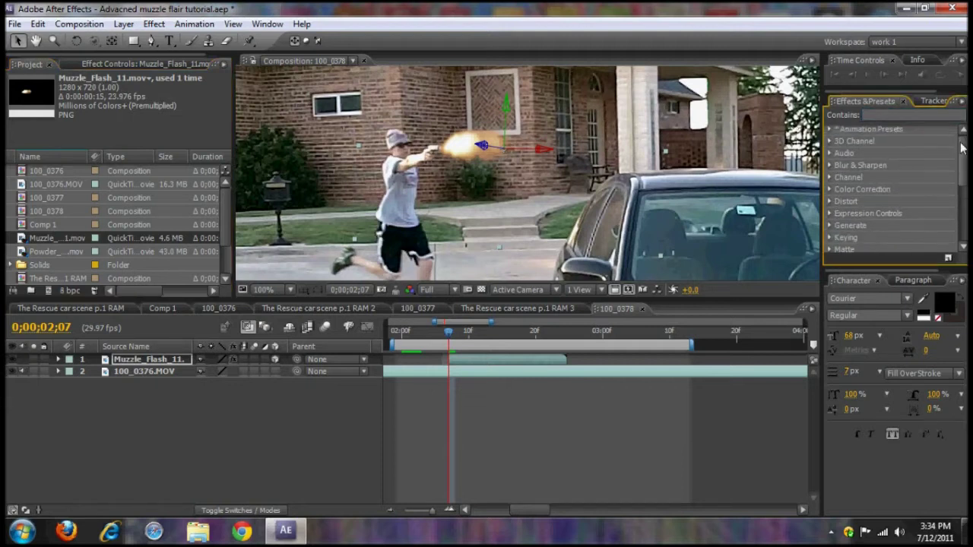
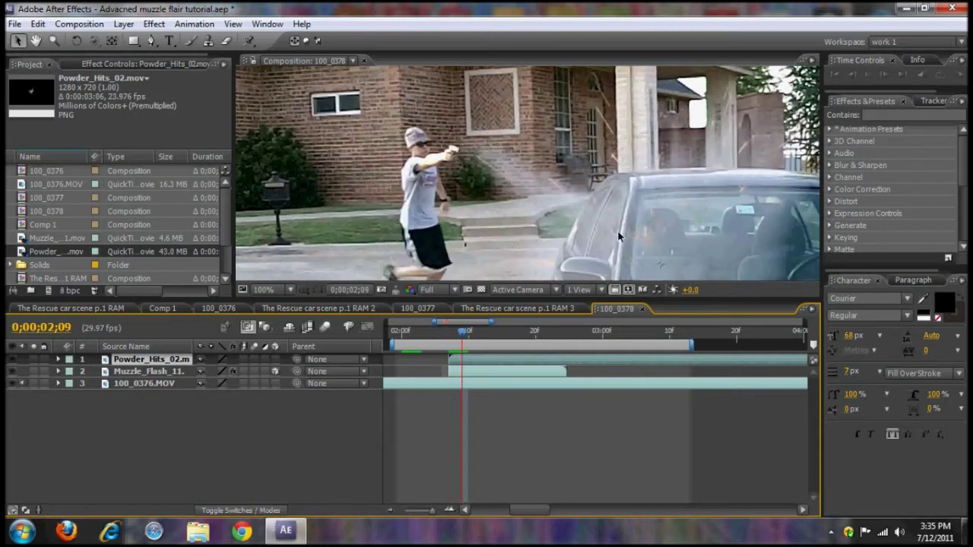
Step: Move the Powder_Hits_02 burst from the car toward the gun and make its layer 3D
{"action": "left_click_drag", "start_coordinate": [594, 218], "coordinate": [460, 130]}
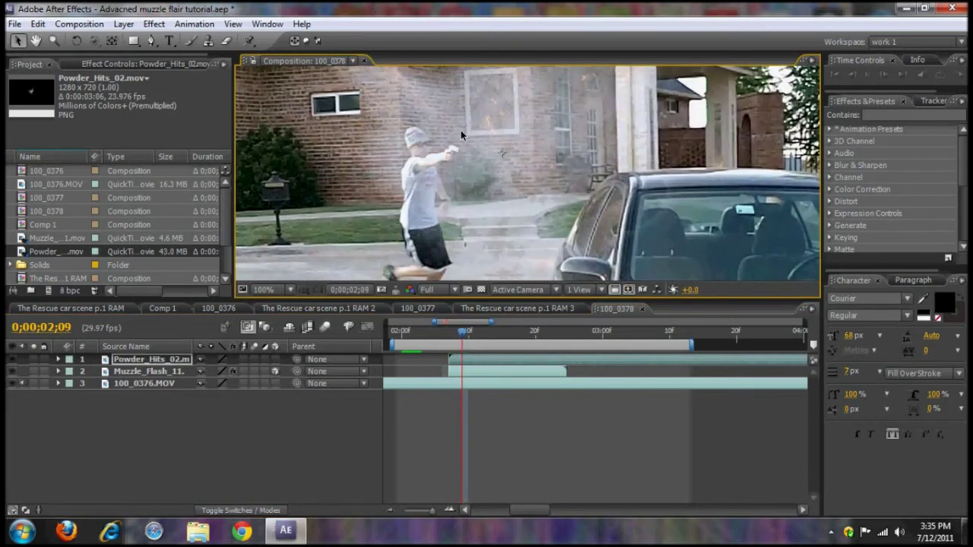
{"action": "left_click", "coordinate": [274, 359]}
{"action": "key", "text": "Page_Up"}
{"action": "key", "text": "Page_Up"}
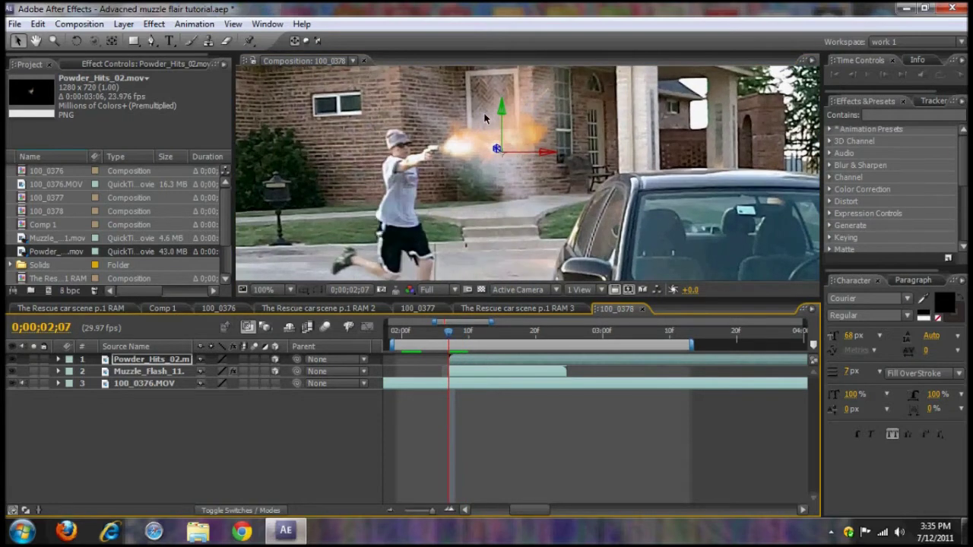
Step: Check the powder burst frame by frame and try to trim the start of its layer to 0;00;02;08
{"action": "key", "text": "Page_Down"}
{"action": "key", "text": "Page_Down"}
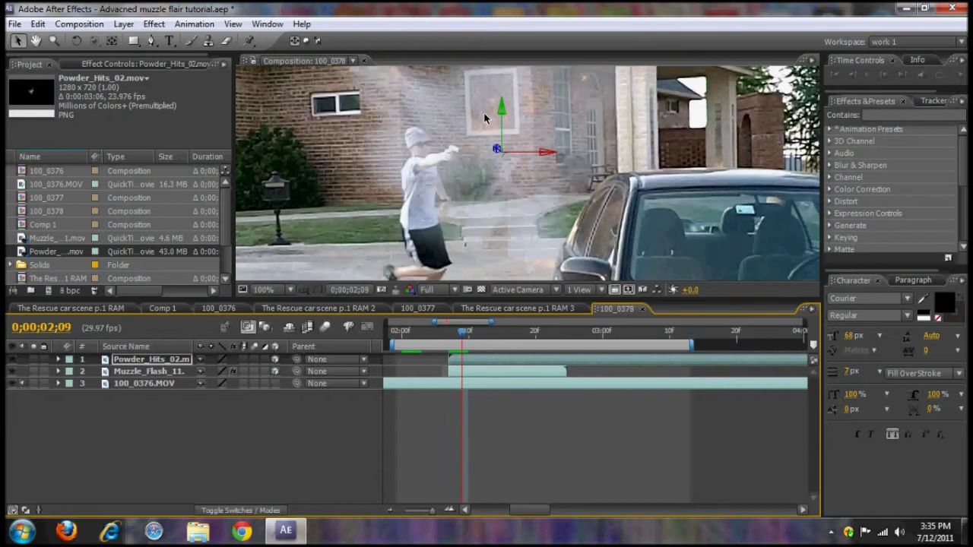
{"action": "key", "text": "Page_Up"}
{"action": "key", "text": "Page_Up"}
{"action": "key", "text": "Page_Down"}
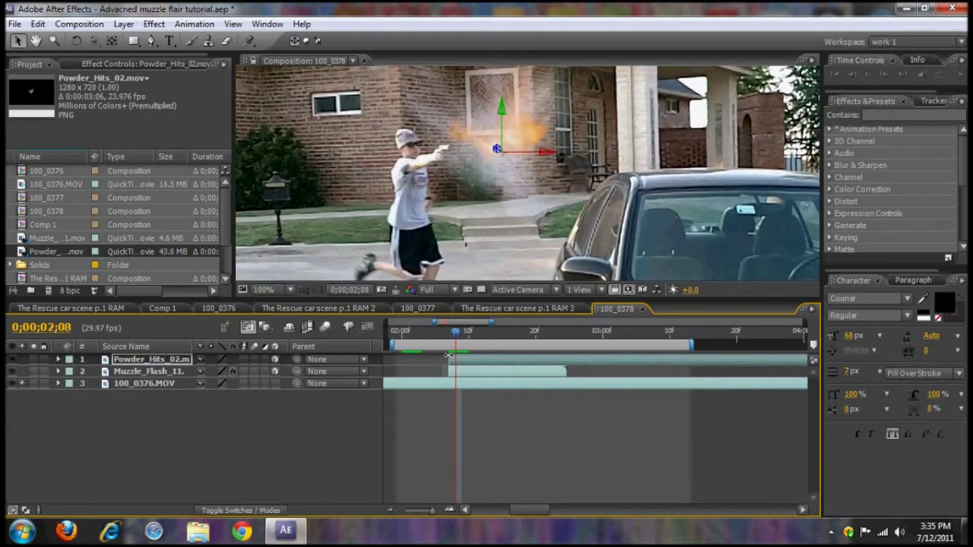
{"action": "left_click_drag", "start_coordinate": [449, 356], "coordinate": [453, 358]}
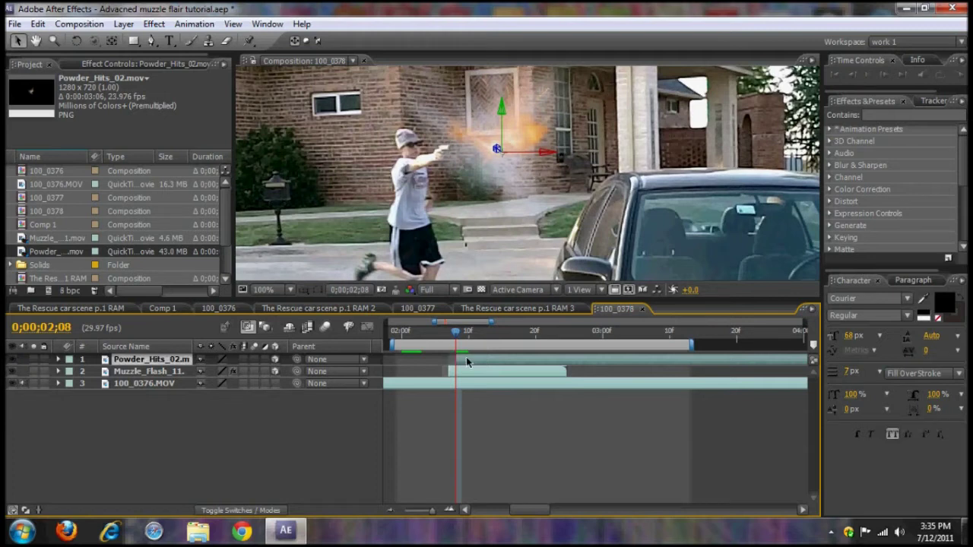
{"action": "left_click", "coordinate": [449, 334]}
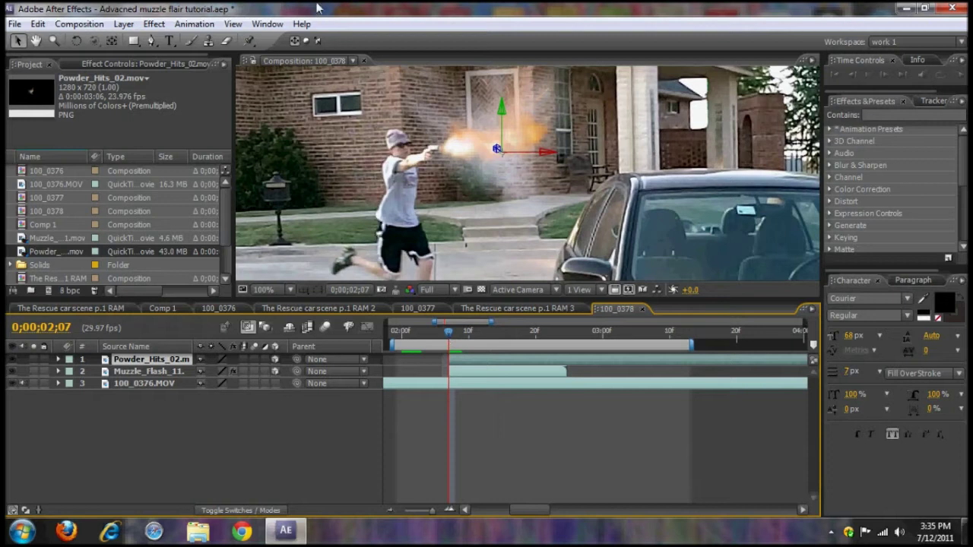
Step: Push the powder burst back in depth so it shrinks, and place it at the end of the gun
{"action": "left_click_drag", "start_coordinate": [496, 149], "coordinate": [506, 171]}
{"action": "left_click", "coordinate": [943, 304]}
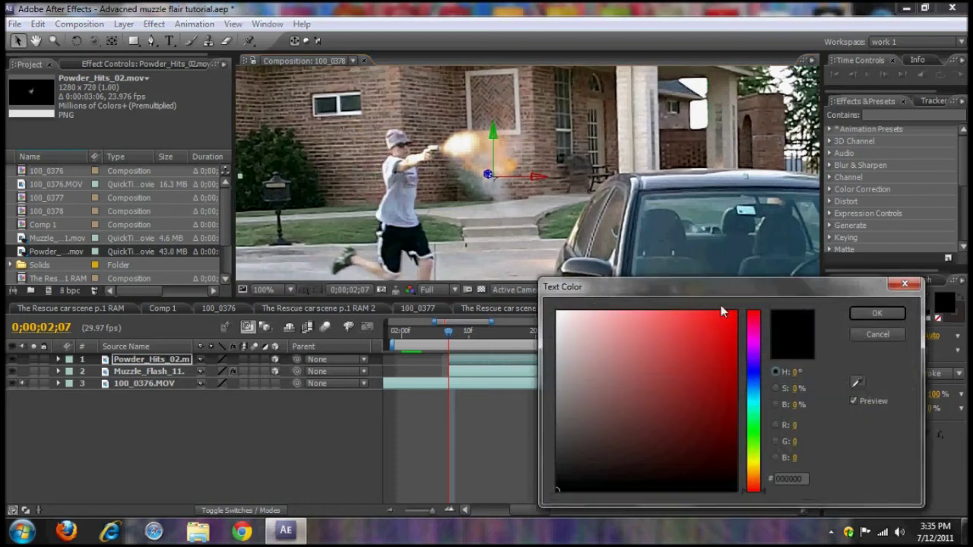
{"action": "left_click", "coordinate": [876, 334]}
{"action": "left_click_drag", "start_coordinate": [492, 196], "coordinate": [447, 147]}
{"action": "mouse_move", "coordinate": [495, 184]}
{"action": "left_mouse_down"}
{"action": "mouse_move", "coordinate": [511, 180]}
{"action": "mouse_move", "coordinate": [480, 188]}
{"action": "left_mouse_up"}
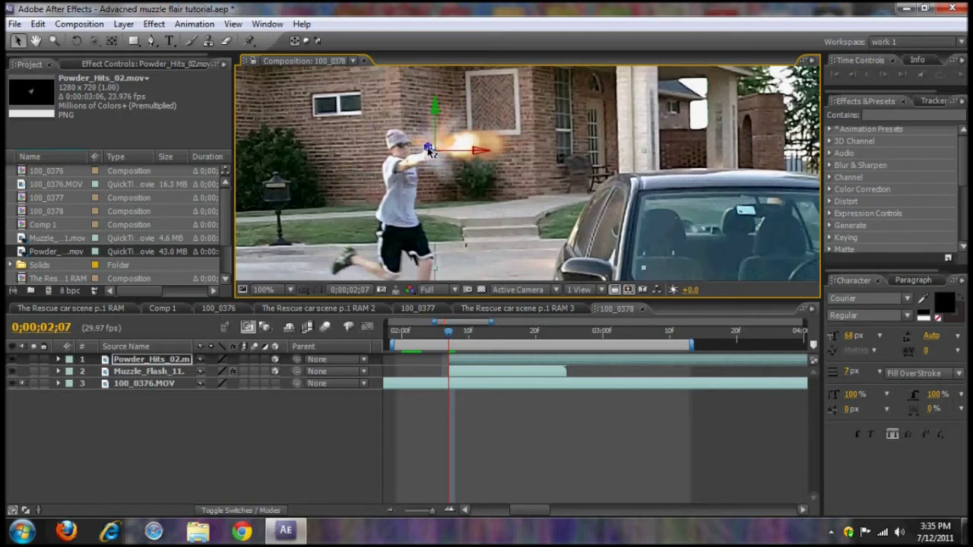
{"action": "left_click_drag", "start_coordinate": [428, 151], "coordinate": [508, 176]}
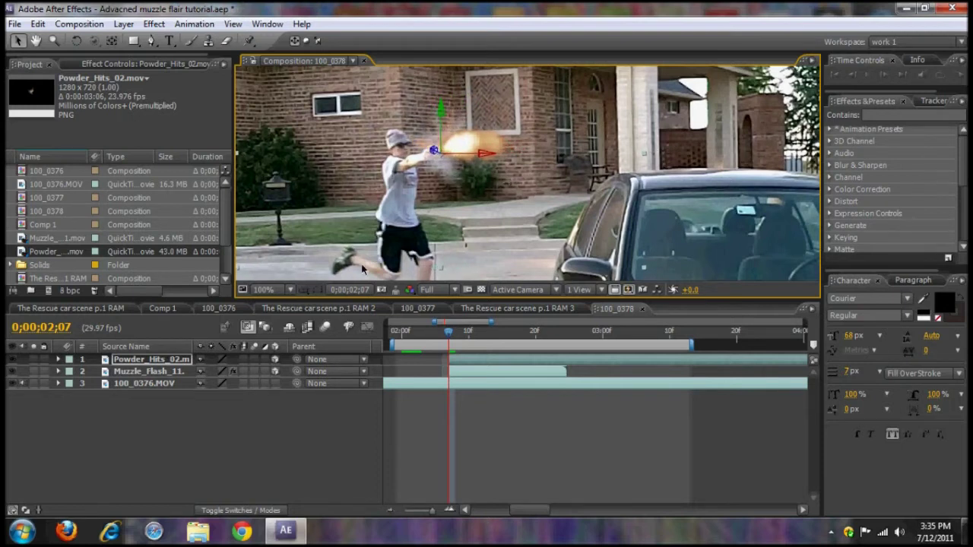
{"action": "left_click", "coordinate": [164, 384]}
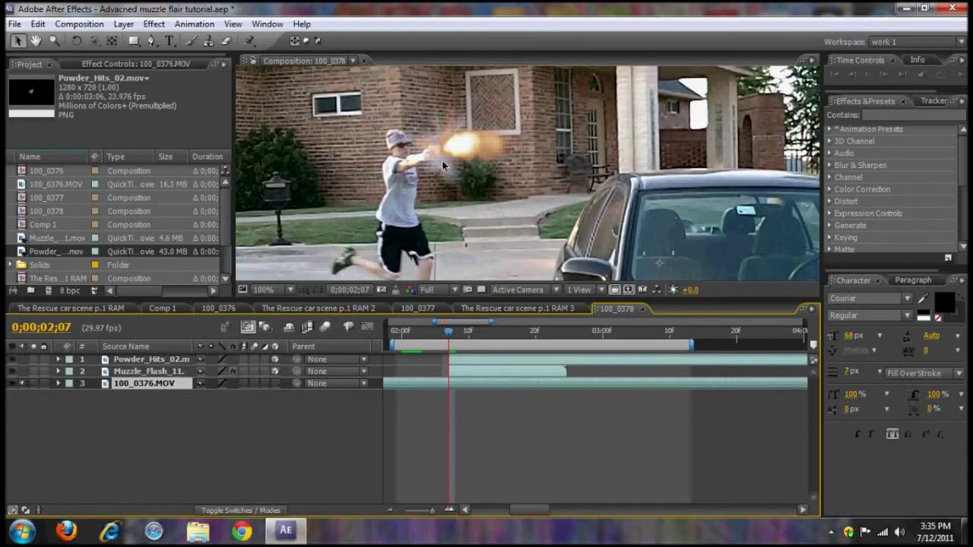
Step: Rotate the Powder_Hits_02 layer -35° on Y and -37° on Z, and nudge it back onto the gun
{"action": "left_click", "coordinate": [137, 359]}
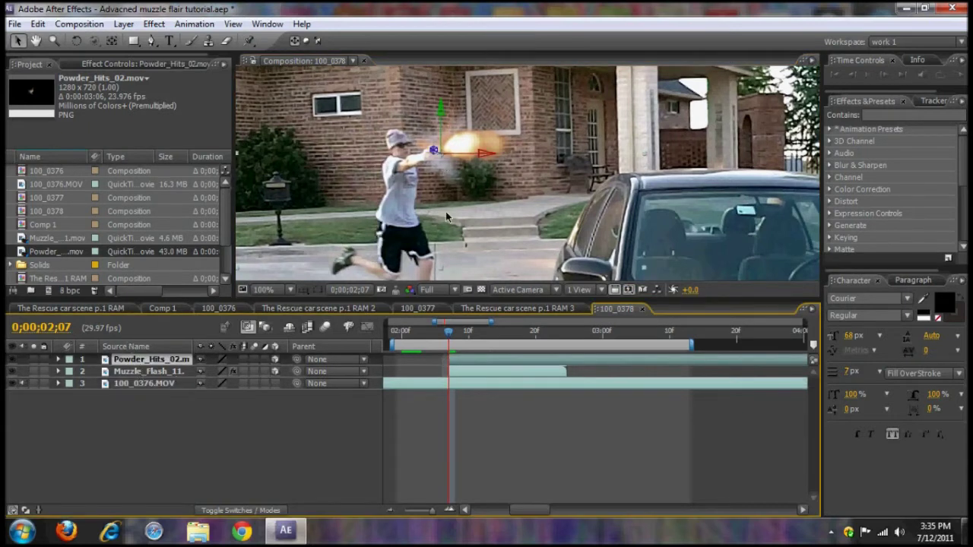
{"action": "key", "text": "r"}
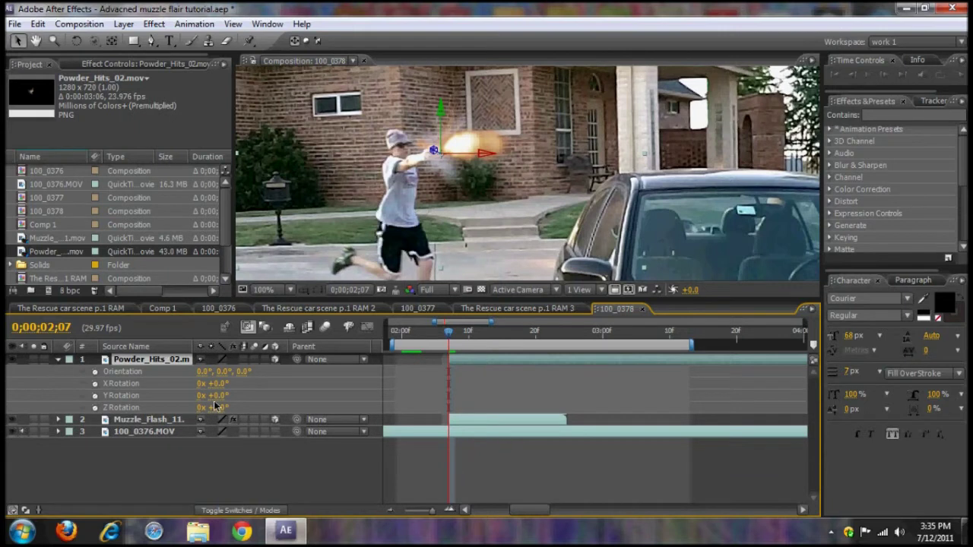
{"action": "left_click_drag", "start_coordinate": [219, 396], "coordinate": [192, 408]}
{"action": "left_click_drag", "start_coordinate": [442, 157], "coordinate": [447, 156]}
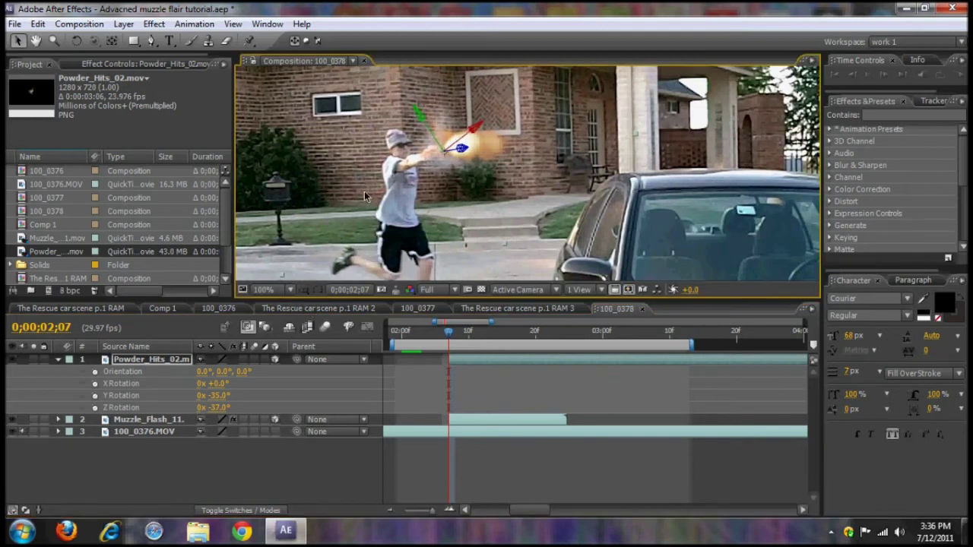
{"action": "left_click", "coordinate": [543, 142]}
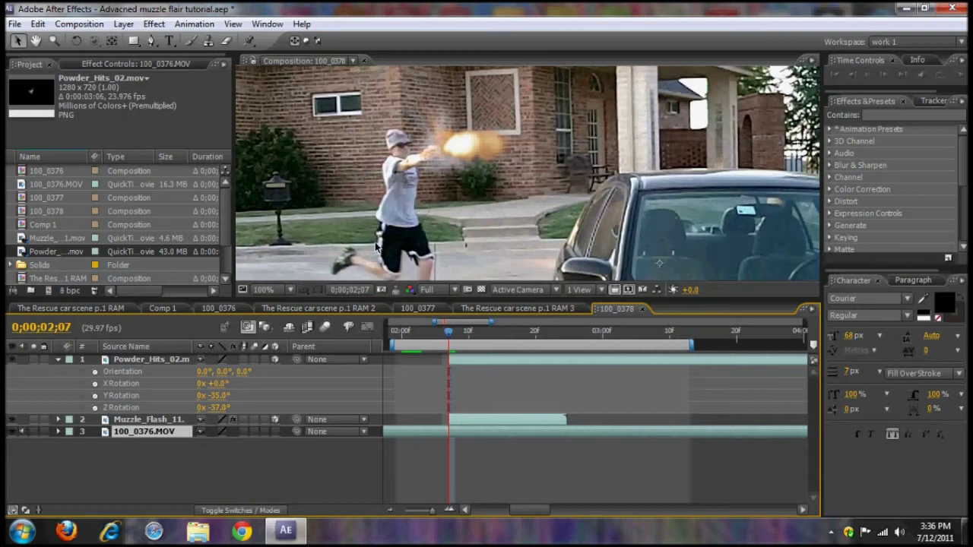
Step: Move the powder burst farther back and realign it with the gun, at a position of about -61.7, -3.1, 2282.3
{"action": "left_click", "coordinate": [154, 360]}
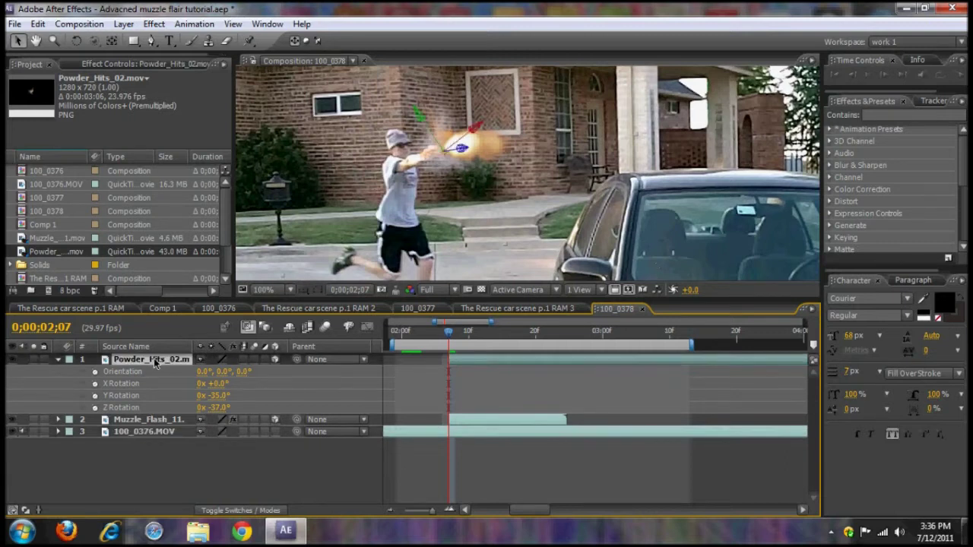
{"action": "key", "text": "p"}
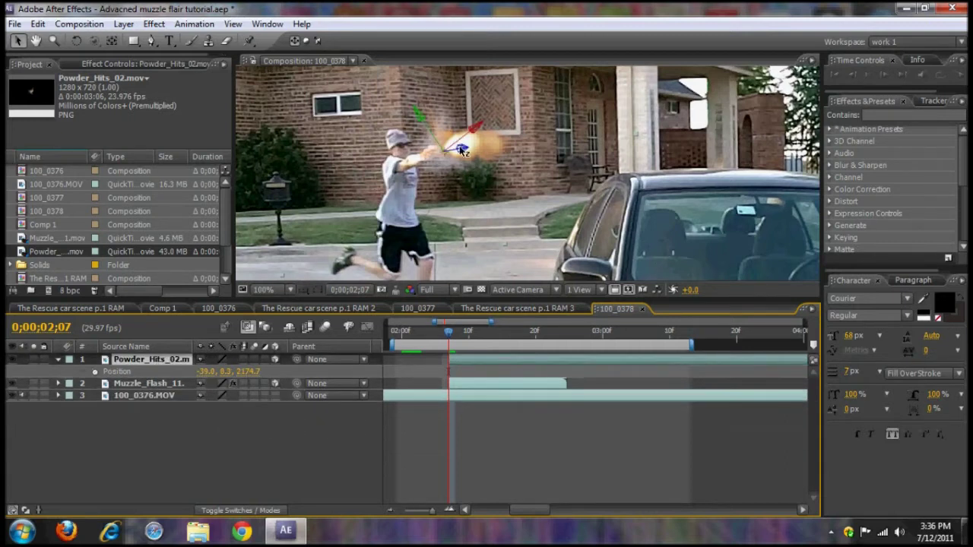
{"action": "left_click_drag", "start_coordinate": [462, 152], "coordinate": [439, 153]}
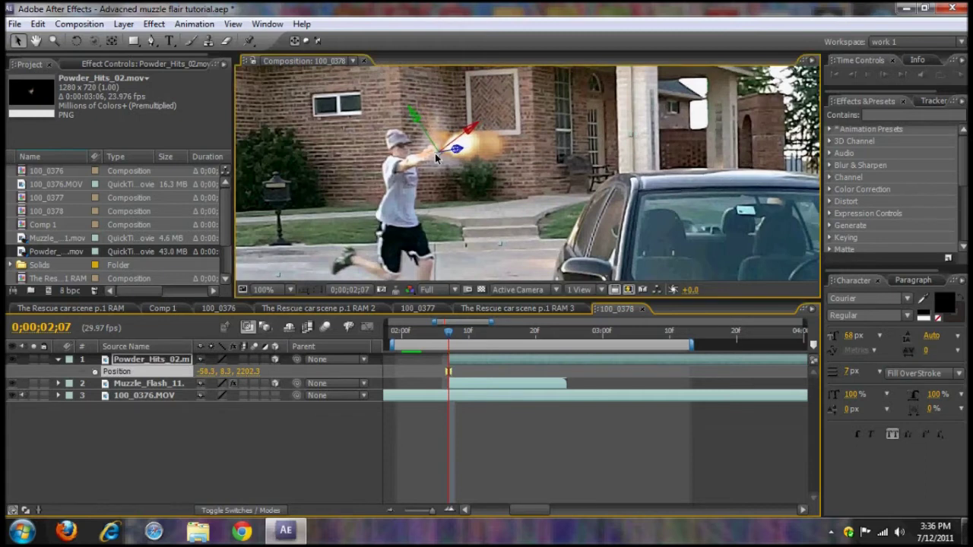
{"action": "left_click", "coordinate": [183, 396]}
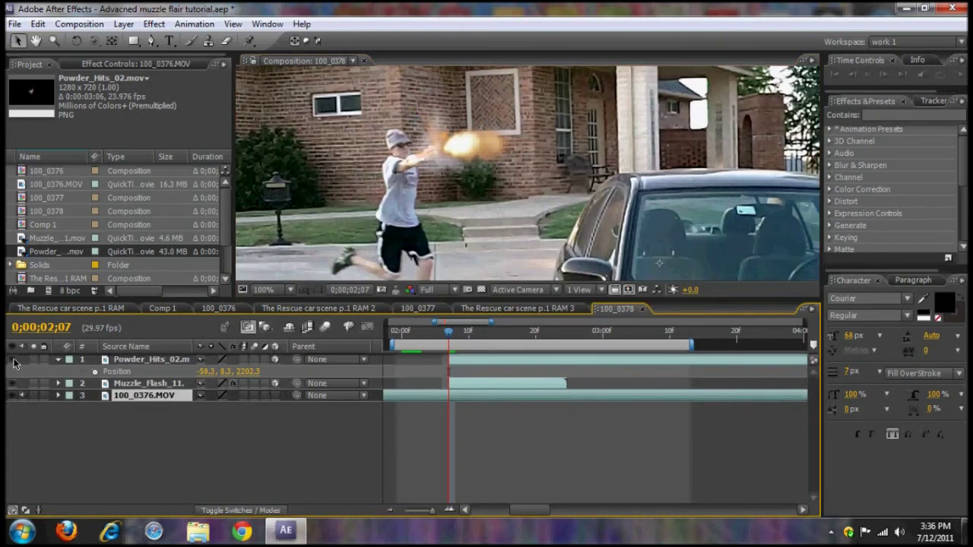
{"action": "left_click", "coordinate": [443, 160]}
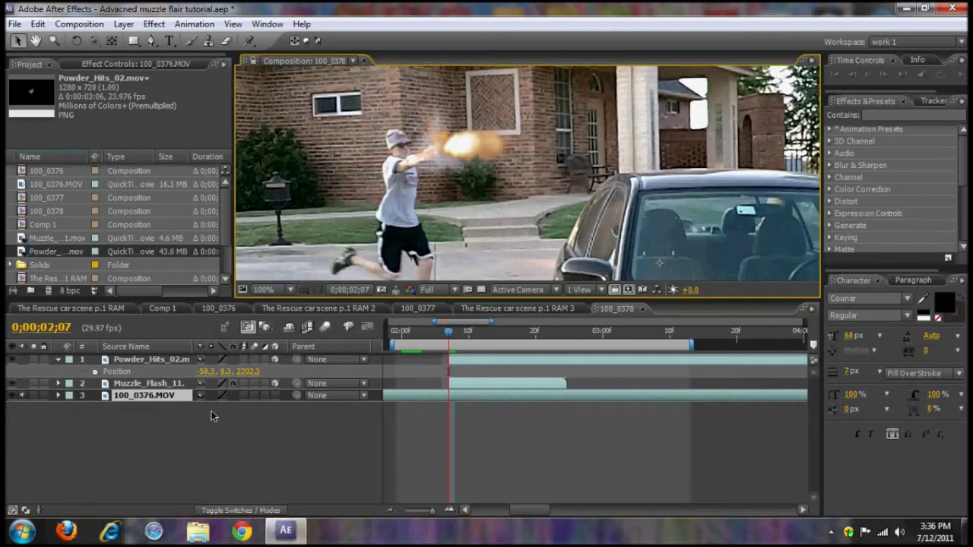
{"action": "left_click", "coordinate": [159, 363]}
{"action": "mouse_move", "coordinate": [456, 158]}
{"action": "left_mouse_down"}
{"action": "mouse_move", "coordinate": [447, 151]}
{"action": "mouse_move", "coordinate": [395, 176]}
{"action": "mouse_move", "coordinate": [449, 152]}
{"action": "left_mouse_up"}
Step: Examine how the muzzle flash and the powder burst play together, frame by frame around 0;00;02;07
{"action": "left_click", "coordinate": [149, 384]}
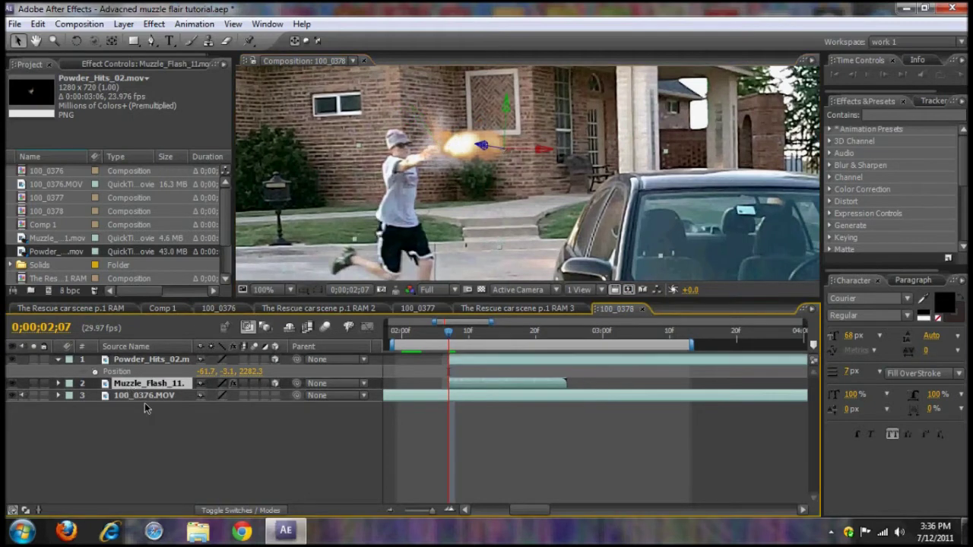
{"action": "key", "text": "Page_Down"}
{"action": "key", "text": "Page_Up"}
{"action": "key", "text": "Page_Up"}
{"action": "key", "text": "Page_Up"}
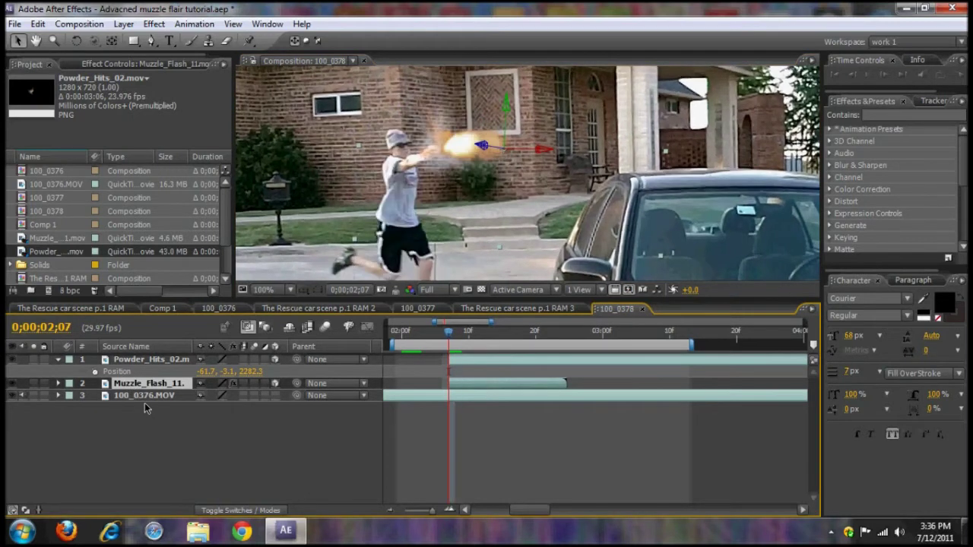
{"action": "key", "text": "Page_Down"}
{"action": "key", "text": "Page_Down"}
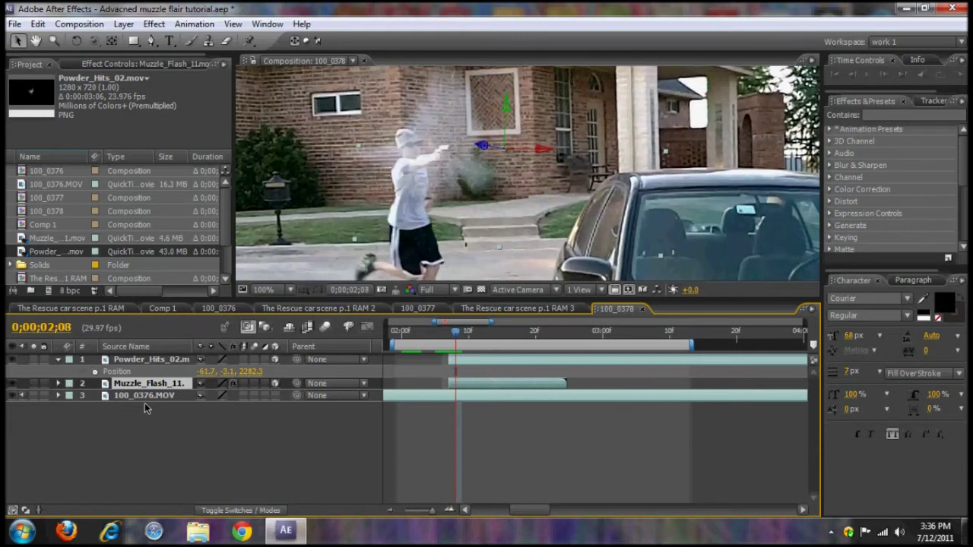
Step: Fine-tune the muzzle flash's position at the gun tip and collapse the Powder_Hits_02 layer's properties
{"action": "left_click", "coordinate": [135, 362]}
{"action": "left_click", "coordinate": [135, 384]}
{"action": "left_click", "coordinate": [494, 149]}
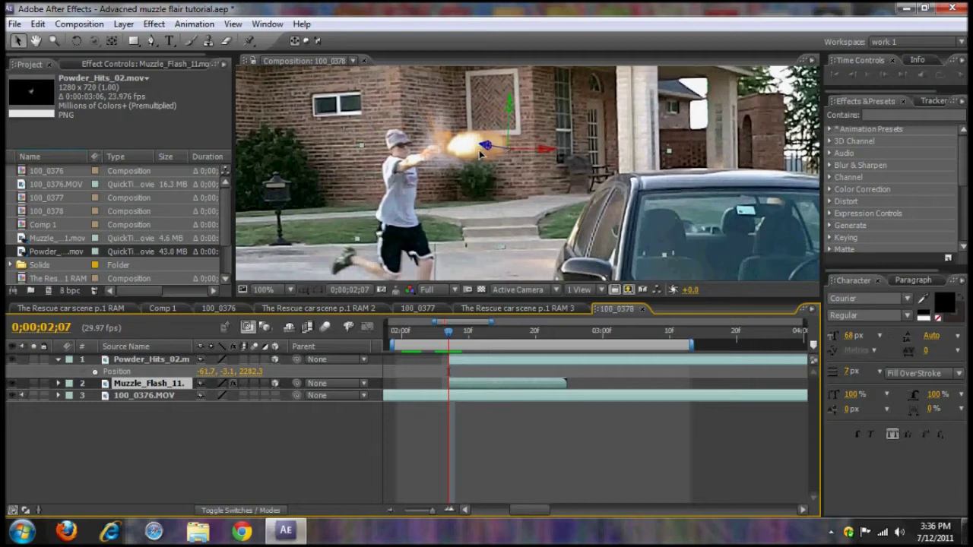
{"action": "left_click", "coordinate": [474, 163]}
{"action": "left_click", "coordinate": [475, 162]}
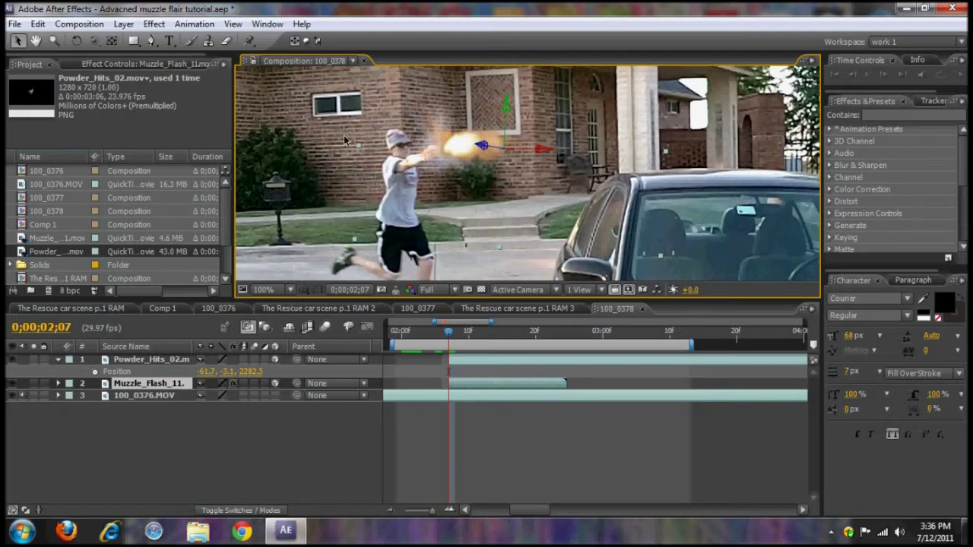
{"action": "left_click", "coordinate": [58, 360]}
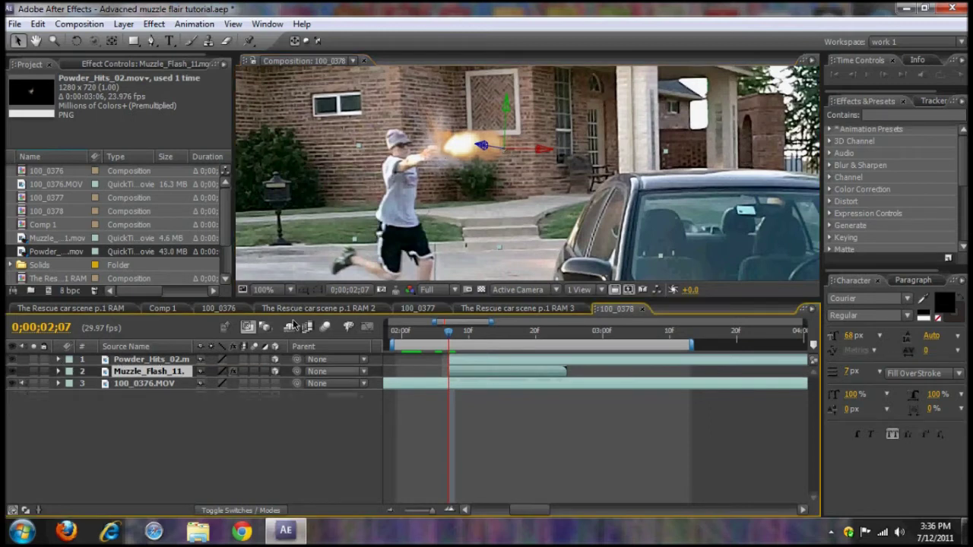
Step: Fit more of the shot into view at 50% and play a RAM preview of the muzzle flash and powder
{"action": "left_click", "coordinate": [264, 290]}
{"action": "left_click", "coordinate": [303, 165]}
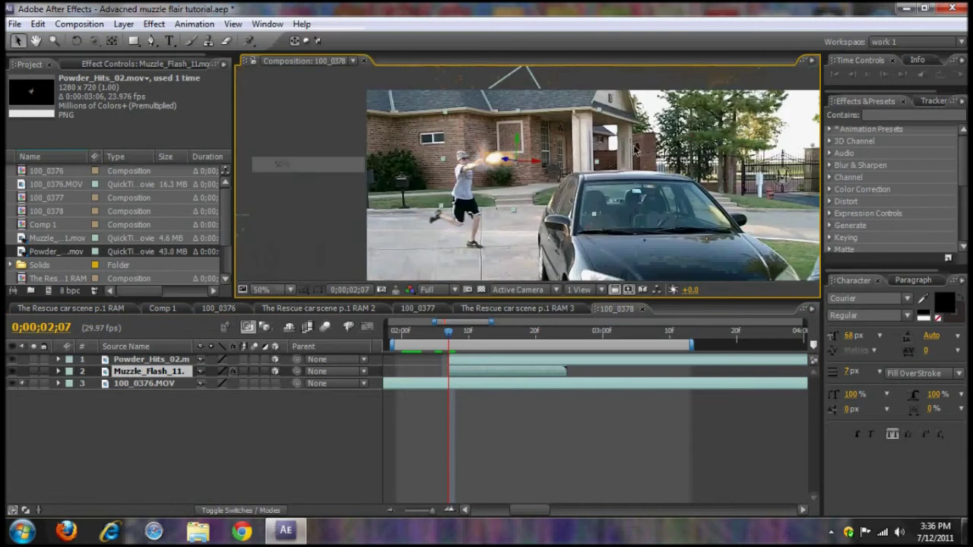
{"action": "left_click", "coordinate": [959, 74]}
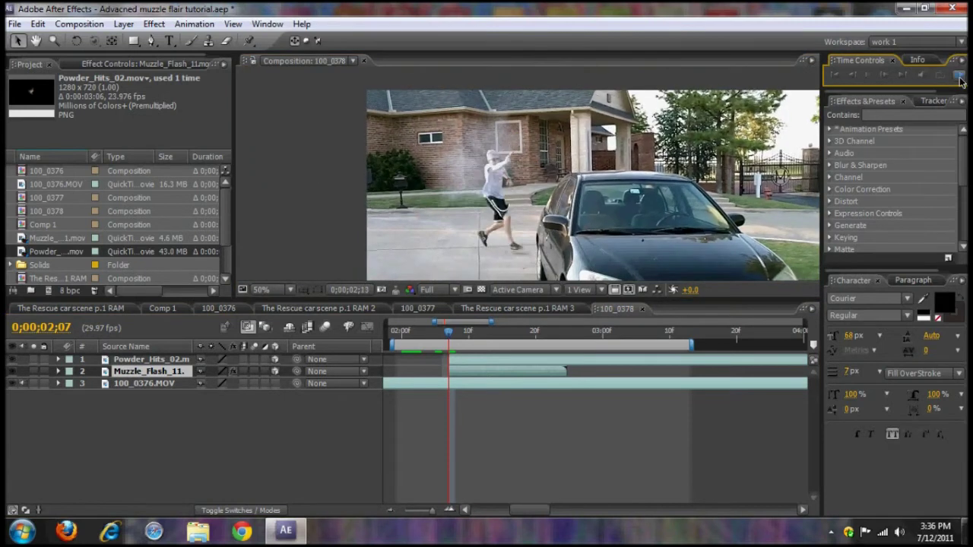
{"action": "left_click", "coordinate": [959, 78]}
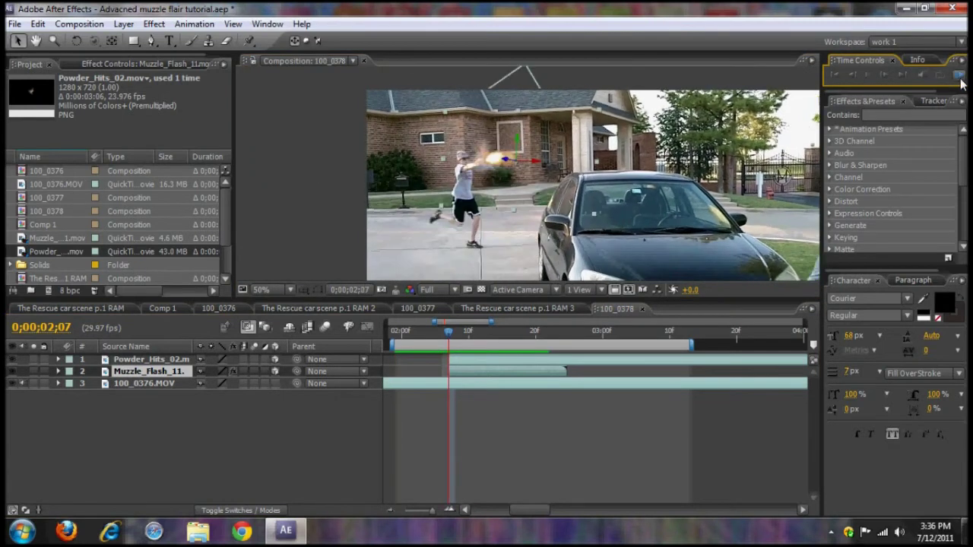
Step: Reveal the Powder_Hits_02 layer's scale and examine the powder burst on the gun at 100% magnification
{"action": "left_click", "coordinate": [174, 362]}
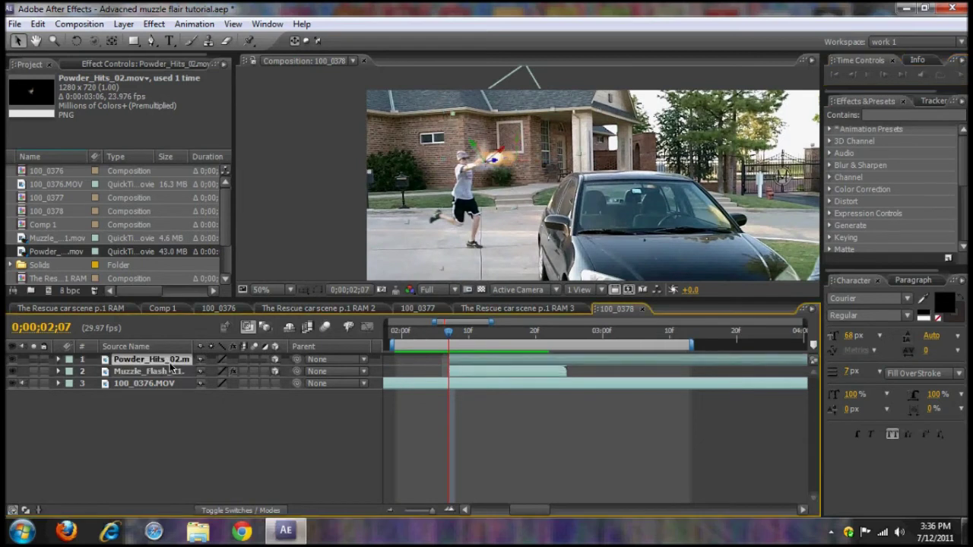
{"action": "key", "text": "s"}
{"action": "left_click_drag", "start_coordinate": [216, 373], "coordinate": [200, 384]}
{"action": "left_click", "coordinate": [274, 290]}
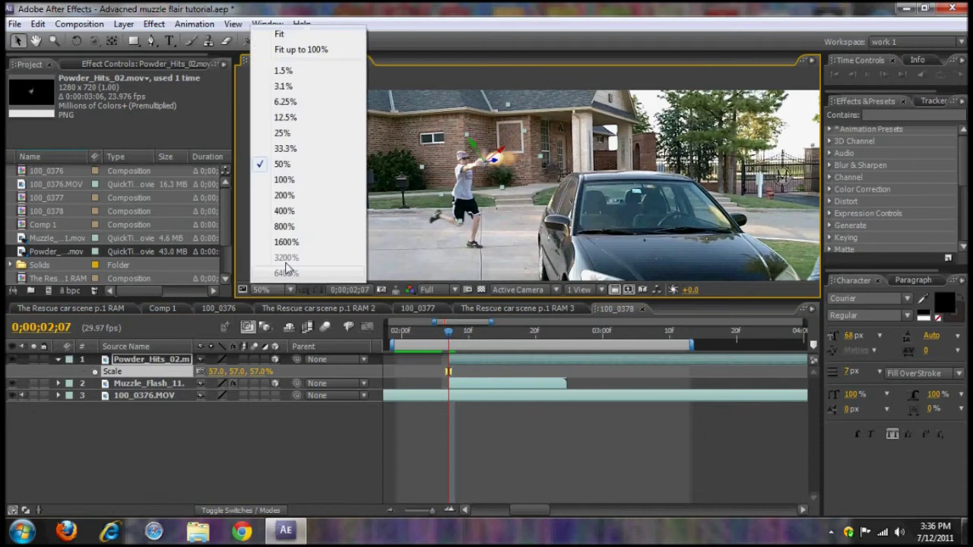
{"action": "left_click", "coordinate": [282, 180]}
{"action": "left_click", "coordinate": [35, 40]}
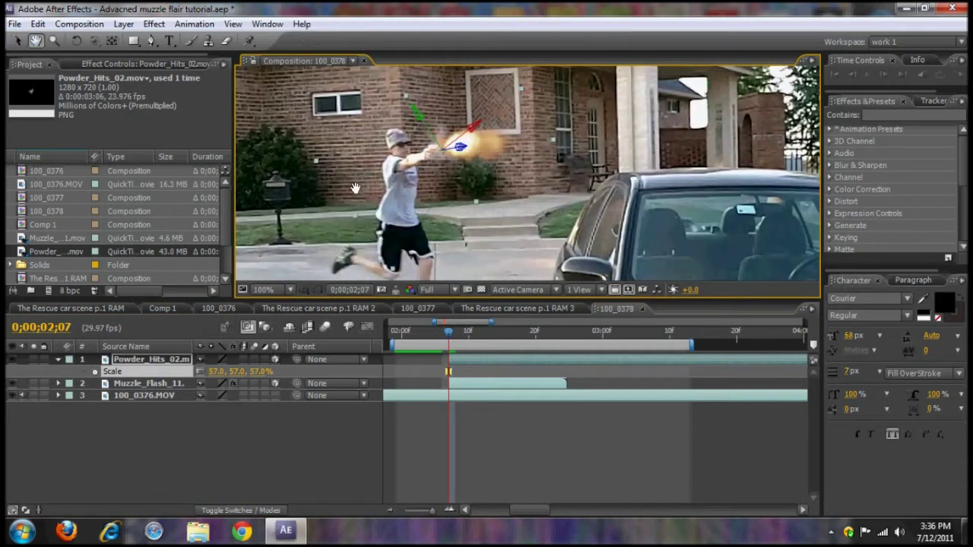
{"action": "key", "text": "space"}
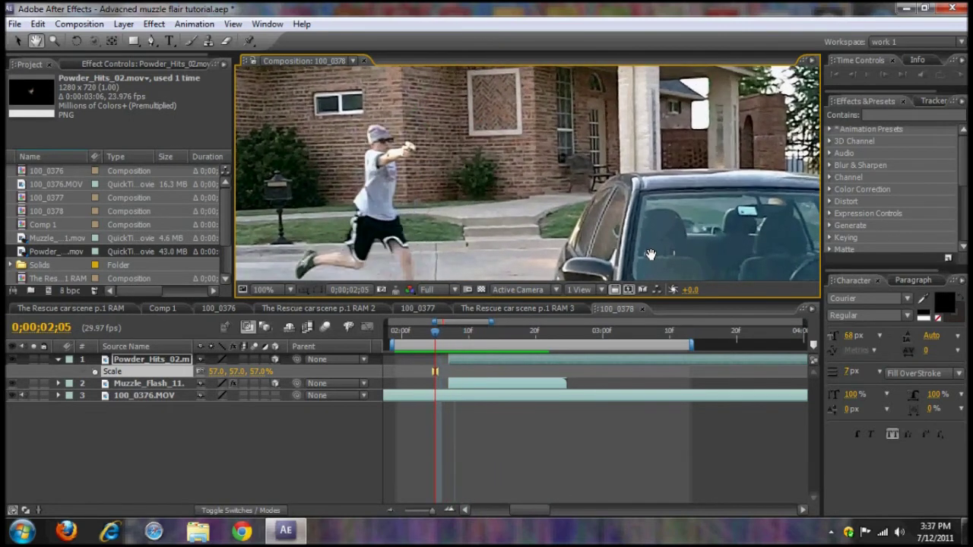
{"action": "key", "text": "space"}
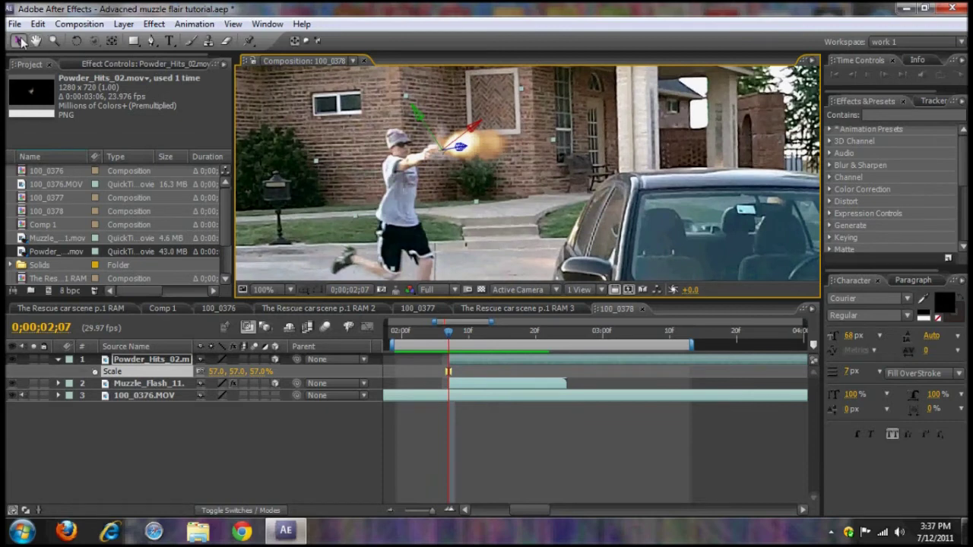
Step: Examine how the flash and the powder smoke sit on the running man, frame by frame around 0;00;02;07
{"action": "left_click", "coordinate": [134, 396]}
{"action": "key", "text": "Page_Down"}
{"action": "key", "text": "Page_Up"}
{"action": "key", "text": "Page_Up"}
{"action": "key", "text": "Page_Up"}
{"action": "key", "text": "Page_Up"}
{"action": "key", "text": "Page_Up"}
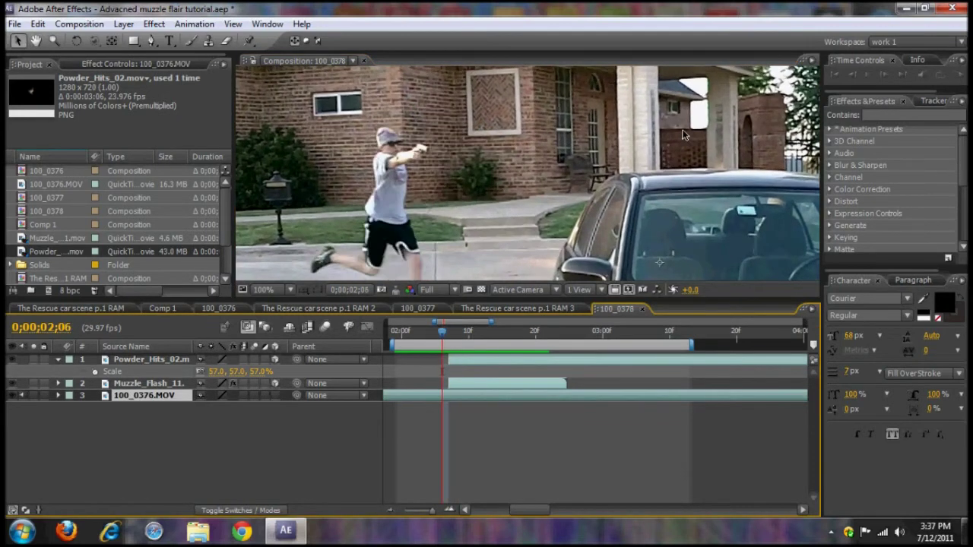
{"action": "key", "text": "Page_Down"}
{"action": "key", "text": "Page_Down"}
{"action": "key", "text": "Page_Down"}
{"action": "key", "text": "Page_Down"}
{"action": "key", "text": "Page_Down"}
{"action": "key", "text": "Page_Down"}
{"action": "key", "text": "Page_Down"}
{"action": "key", "text": "Page_Down"}
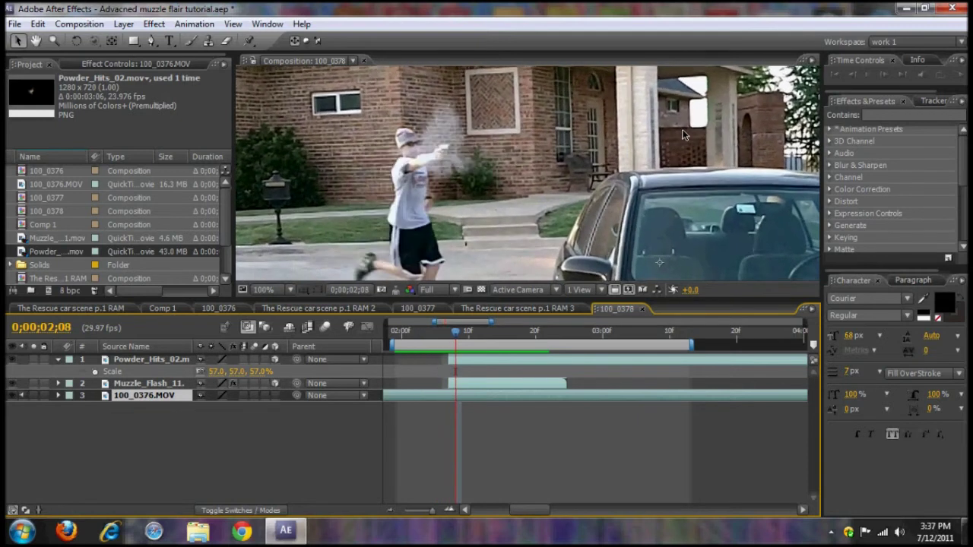
{"action": "key", "text": "Page_Up"}
{"action": "key", "text": "Page_Up"}
{"action": "key", "text": "Page_Up"}
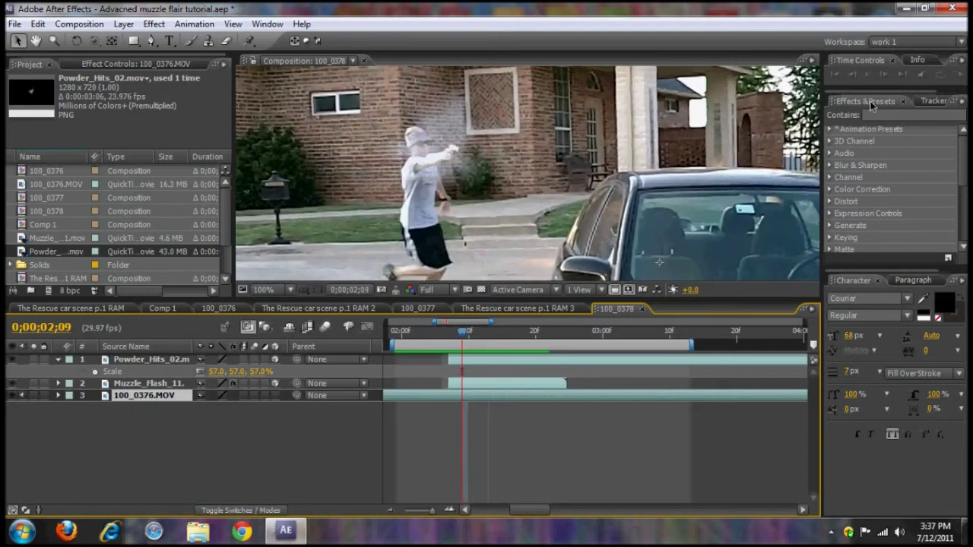
Step: Play a RAM preview of the shot and return to the muzzle flash frame at 0;00;02;07
{"action": "left_click", "coordinate": [959, 75]}
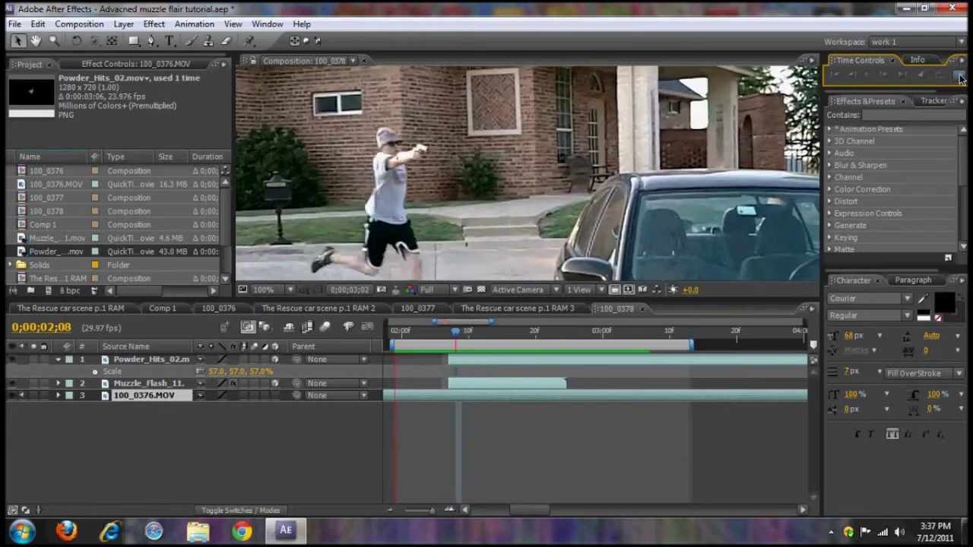
{"action": "left_click", "coordinate": [959, 76]}
{"action": "key", "text": "Page_Up"}
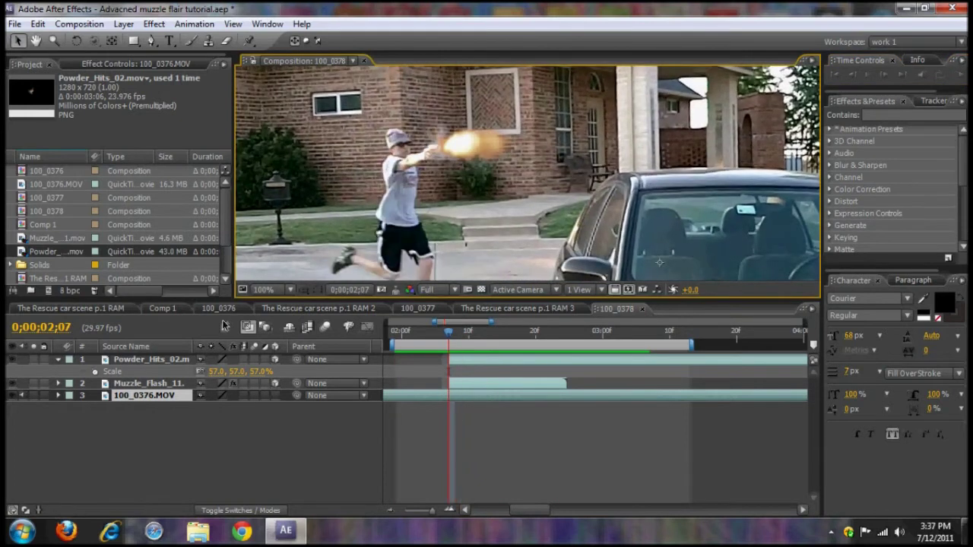
Step: Add USP45 SingleShot.mp3 beneath the footage, starting about one frame before the muzzle flash, and preview the shot with sound
{"action": "scroll", "coordinate": [217, 228], "scroll_direction": "down", "scroll_amount": 2}
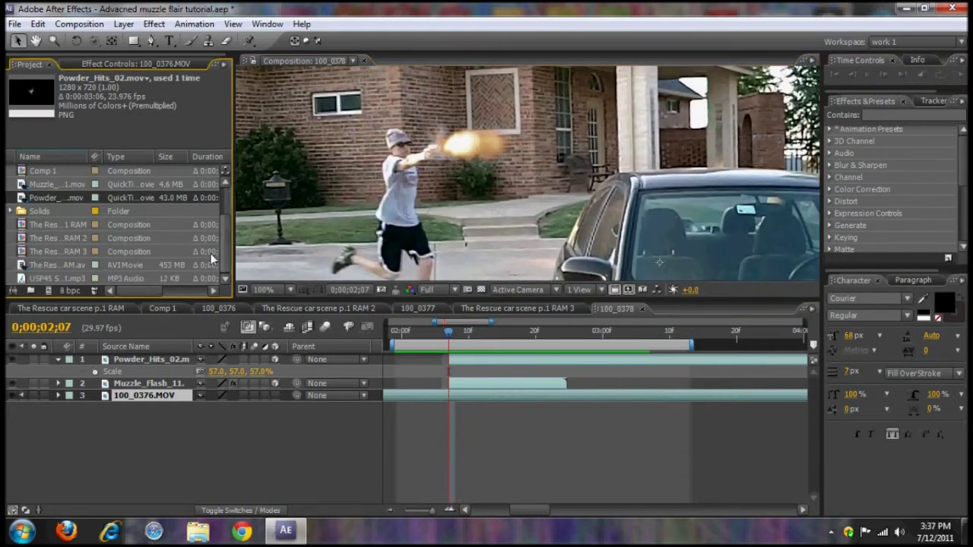
{"action": "left_click_drag", "start_coordinate": [50, 276], "coordinate": [601, 402]}
{"action": "left_click_drag", "start_coordinate": [764, 413], "coordinate": [790, 406]}
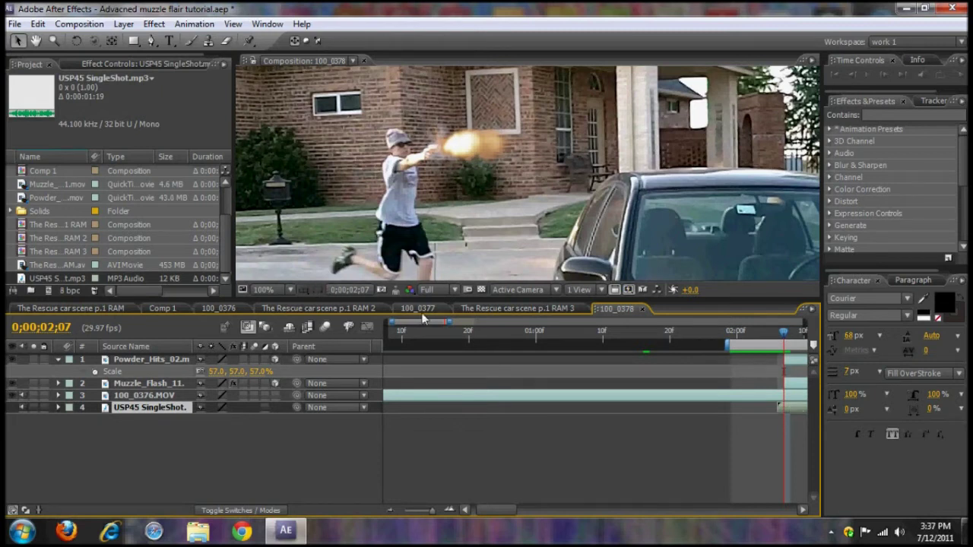
{"action": "left_click_drag", "start_coordinate": [418, 325], "coordinate": [456, 337]}
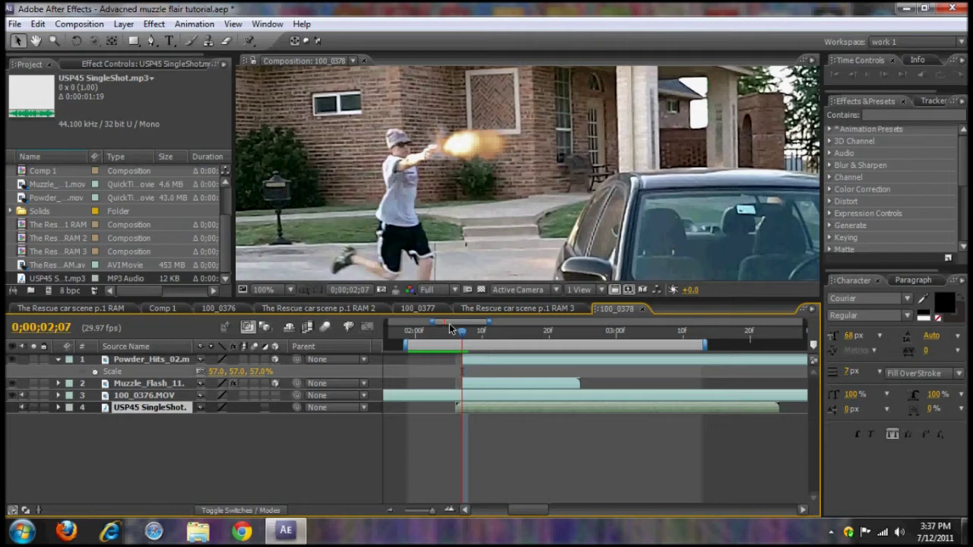
{"action": "left_click", "coordinate": [957, 76]}
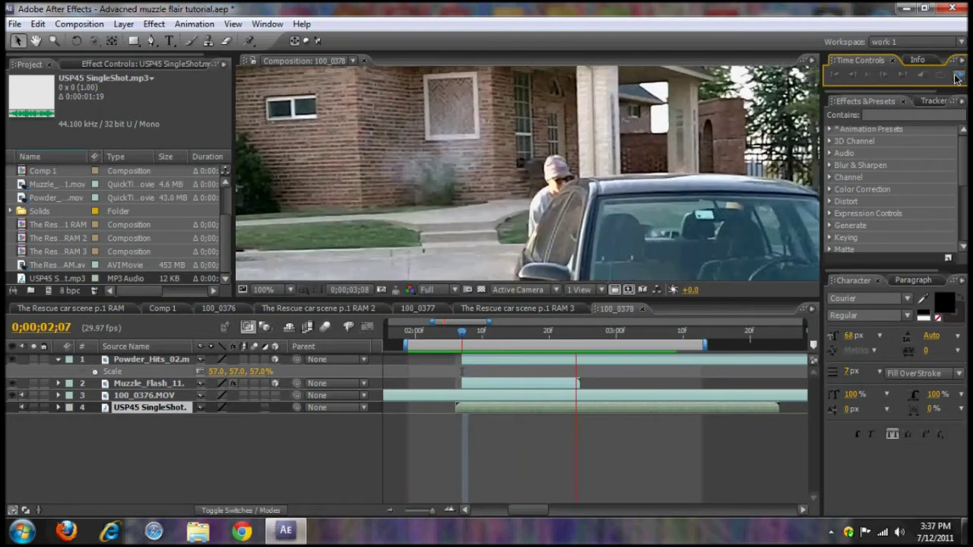
{"action": "left_click", "coordinate": [957, 78]}
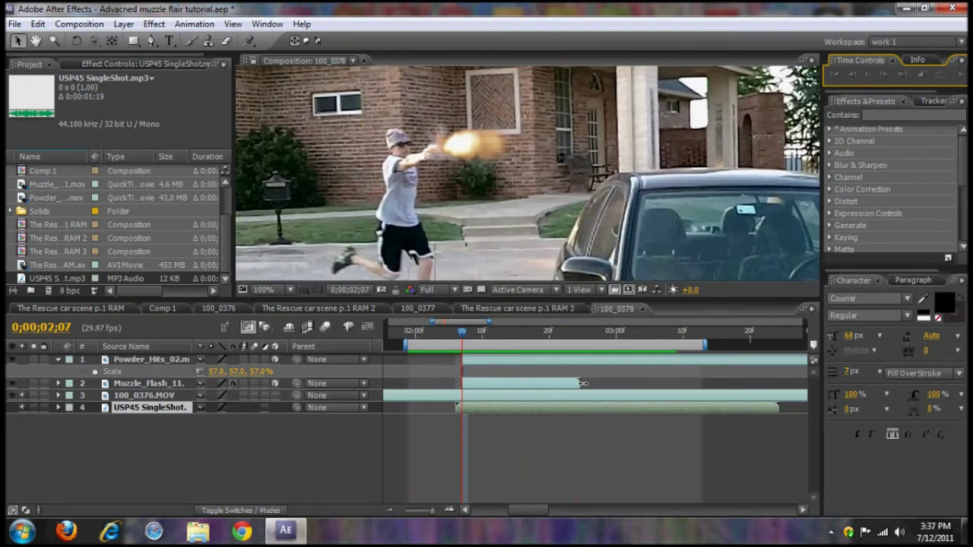
Step: Compare the frames just before and after the flash at 0;00;02;07 and collapse the Powder_Hits_02 layer's properties
{"action": "left_click", "coordinate": [539, 146]}
{"action": "key", "text": "Page_Down"}
{"action": "key", "text": "Page_Up"}
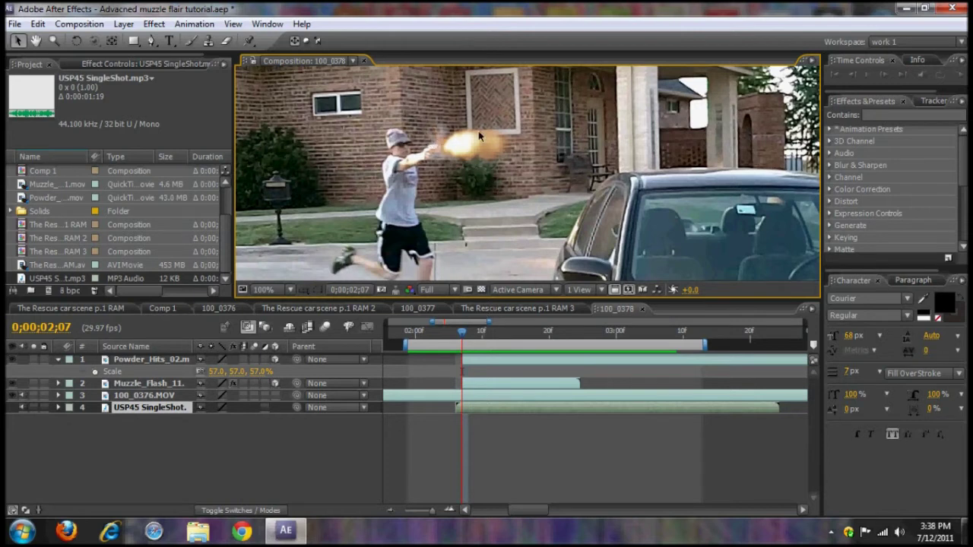
{"action": "key", "text": "Page_Up"}
{"action": "key", "text": "Page_Up"}
{"action": "key", "text": "Page_Down"}
{"action": "key", "text": "Page_Down"}
{"action": "left_click", "coordinate": [57, 361]}
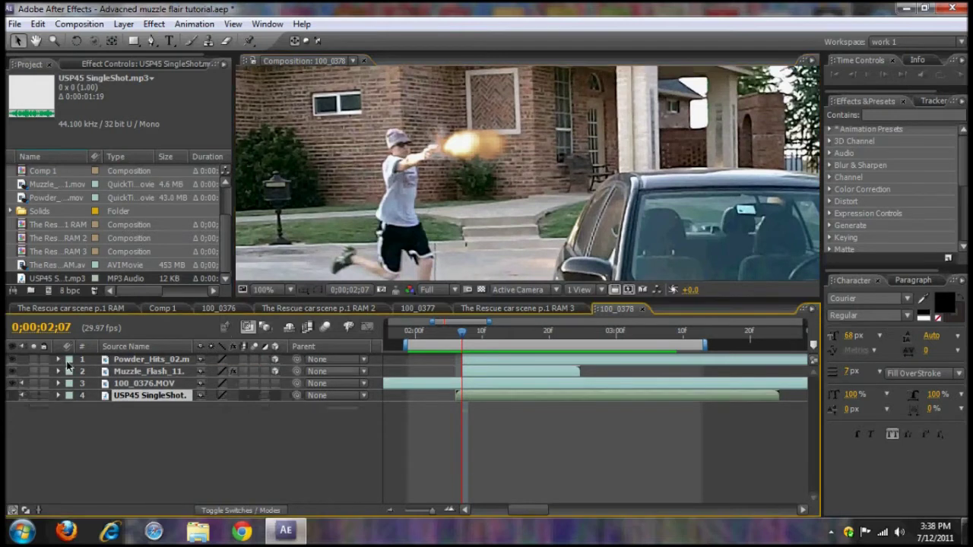
Step: Duplicate the 100_0376.MOV layer, split the upper copy at 0;00;02;07 and delete its earlier part
{"action": "left_click", "coordinate": [140, 384]}
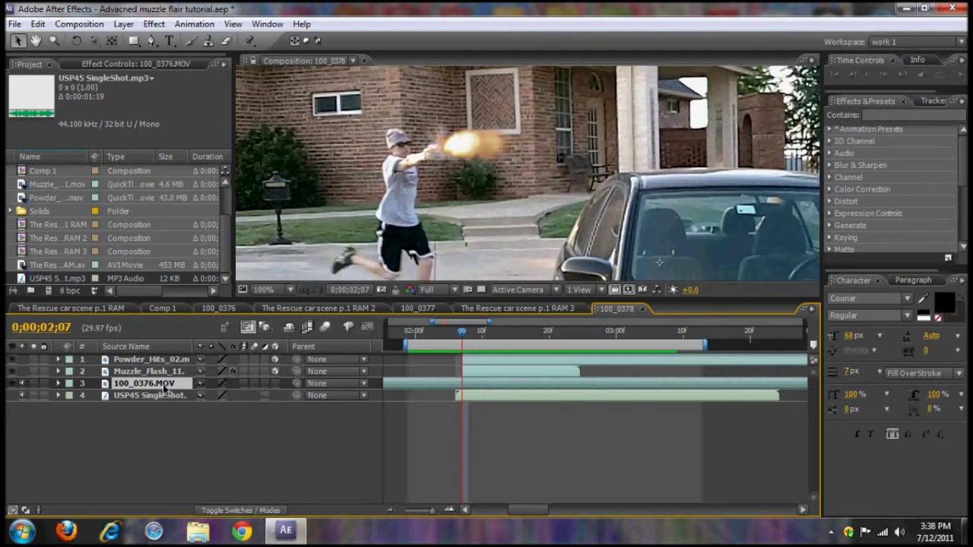
{"action": "key", "text": "ctrl+d"}
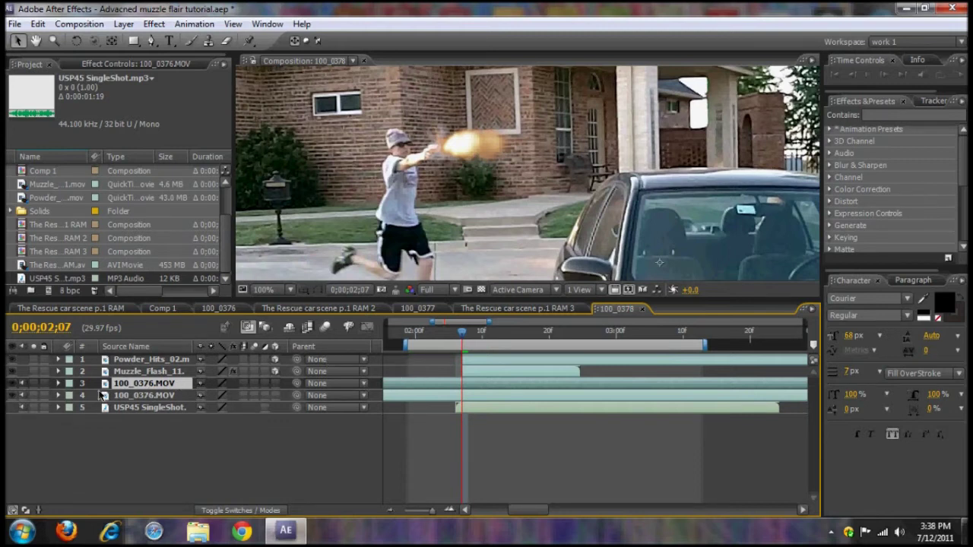
{"action": "key", "text": "ctrl+shift+d"}
{"action": "left_click", "coordinate": [134, 397]}
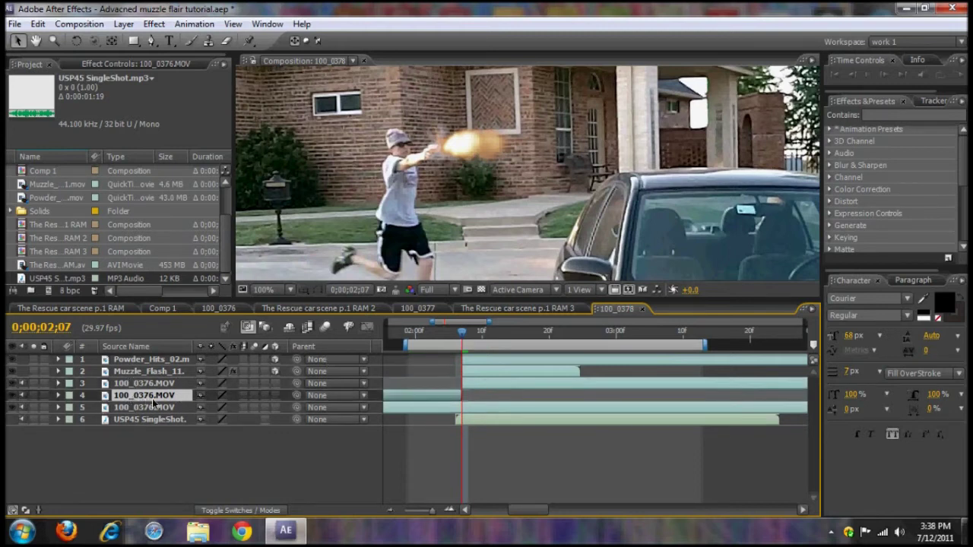
{"action": "key", "text": "Delete"}
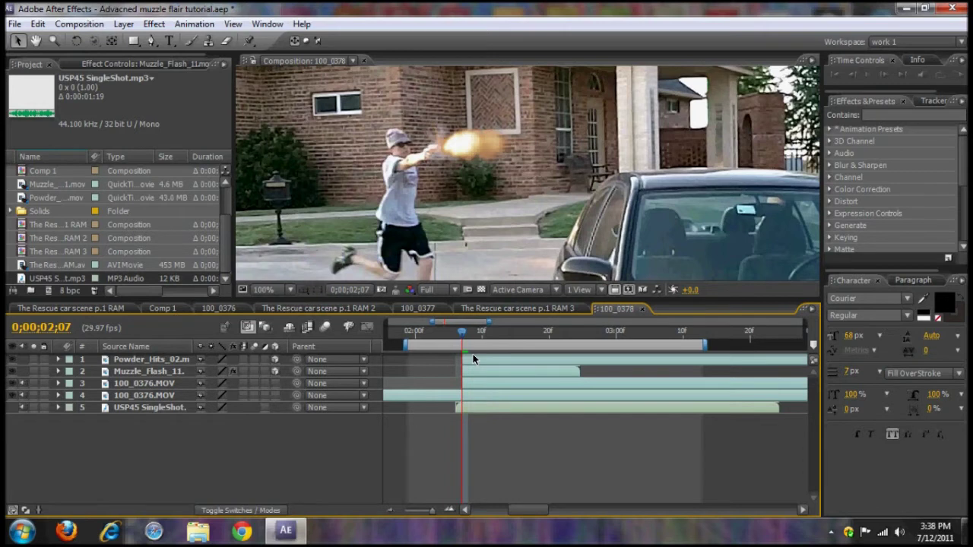
Step: Split the upper 100_0376.MOV copy at 0;00;02;11 and delete the part after that frame
{"action": "left_click", "coordinate": [184, 385]}
{"action": "key", "text": "ctrl+shift+d"}
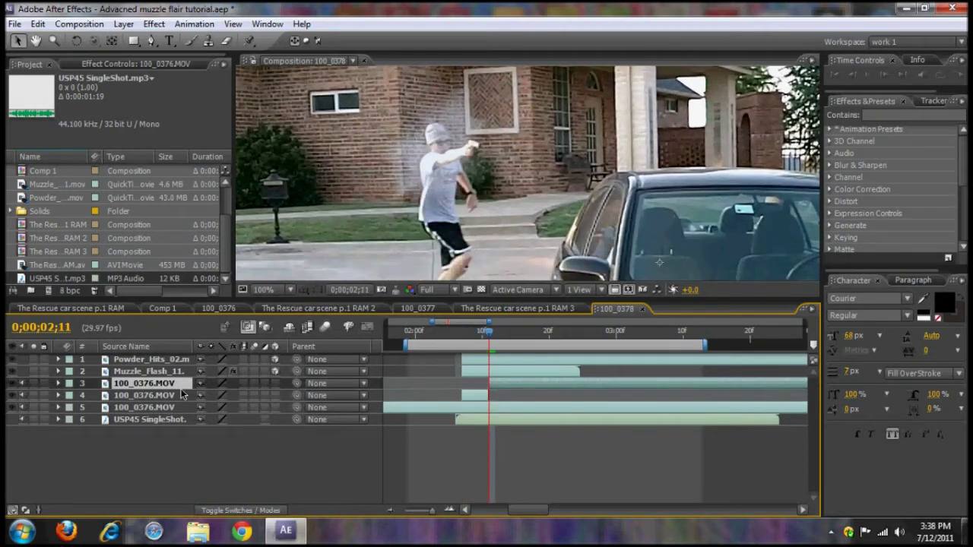
{"action": "key", "text": "Delete"}
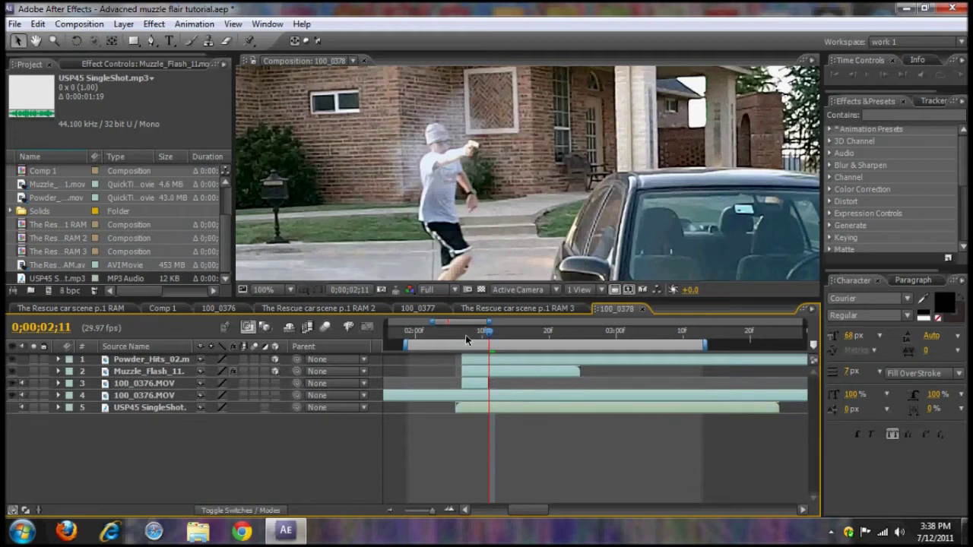
Step: At 0;00;02;07, give the short 100_0376.MOV copy a blending mode that strongly brightens the footage beneath it
{"action": "left_click", "coordinate": [463, 333]}
{"action": "right_click", "coordinate": [155, 386]}
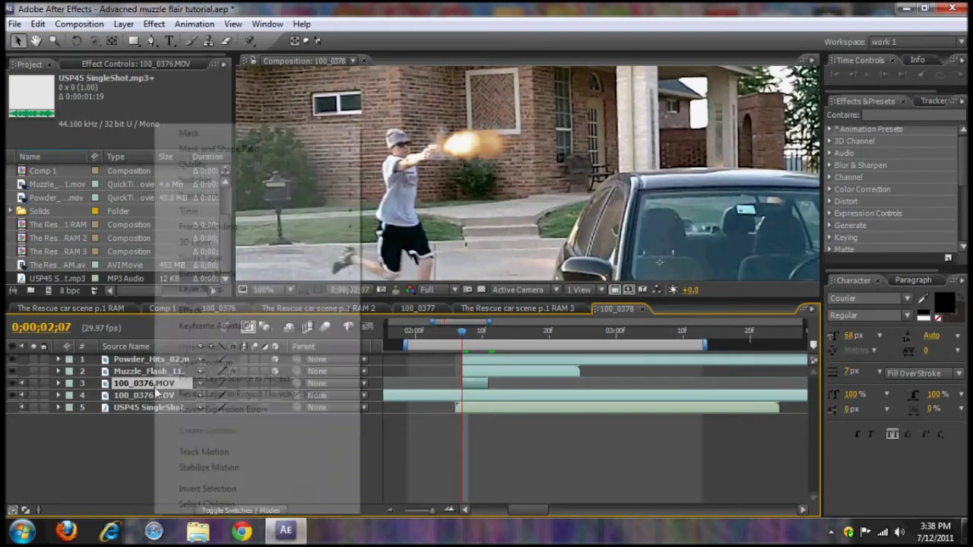
{"action": "mouse_move", "coordinate": [346, 273]}
{"action": "left_click", "coordinate": [395, 241]}
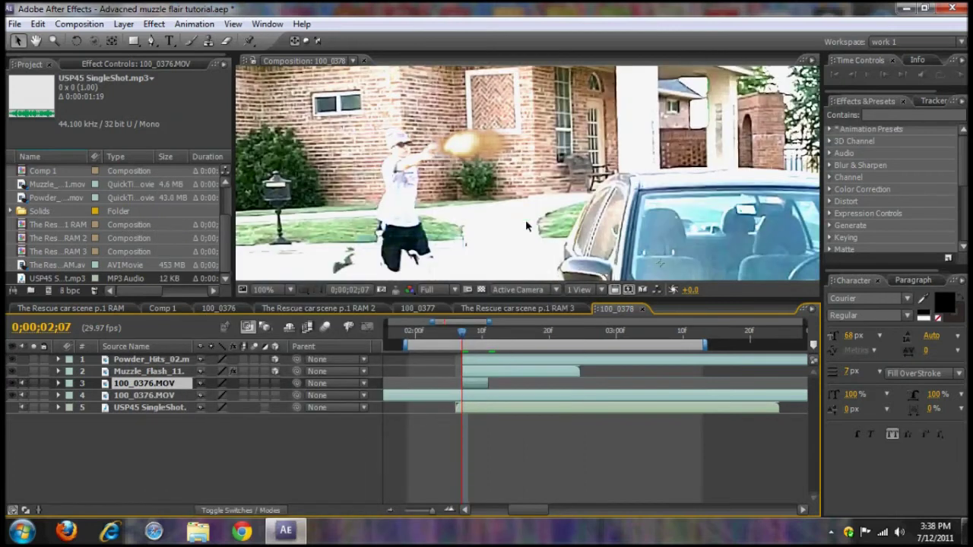
Step: Check the brightened footage across the whole frame at 50% and preview the light burst around 0;00;02;07
{"action": "left_click", "coordinate": [286, 287]}
{"action": "left_click", "coordinate": [292, 162]}
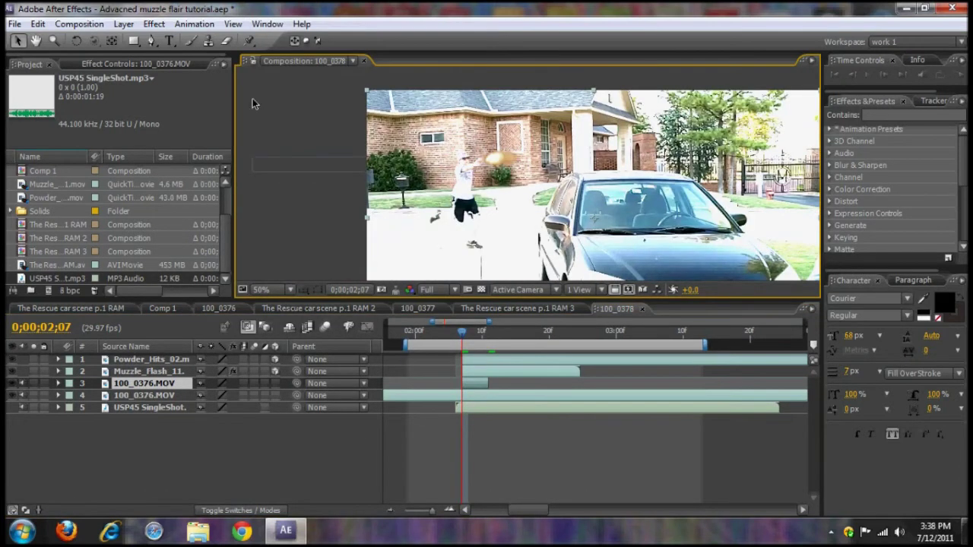
{"action": "key", "text": "h"}
{"action": "left_click_drag", "start_coordinate": [563, 177], "coordinate": [493, 149]}
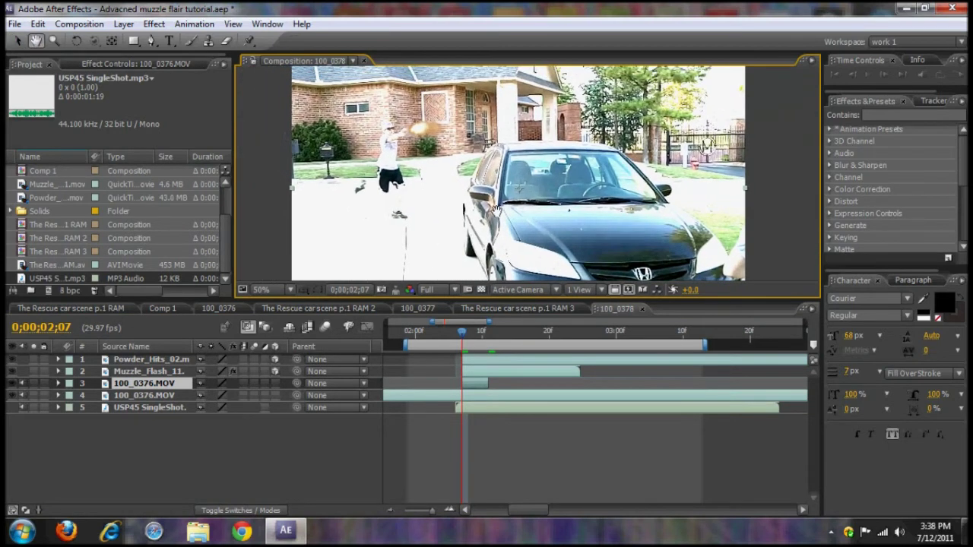
{"action": "key", "text": "space"}
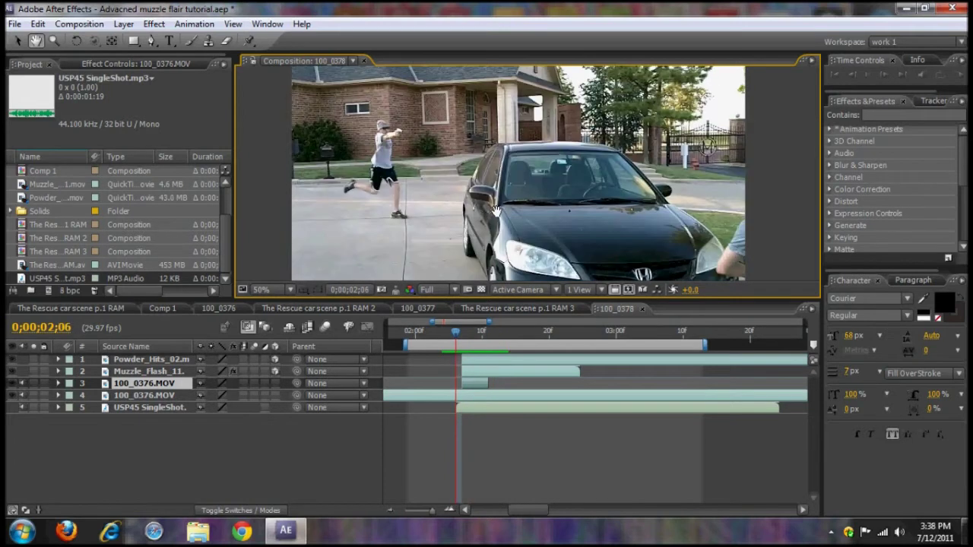
Step: At 0;00;02;07, draw a closed mask around the running man's face on the short 100_0376.MOV copy
{"action": "left_click", "coordinate": [17, 40]}
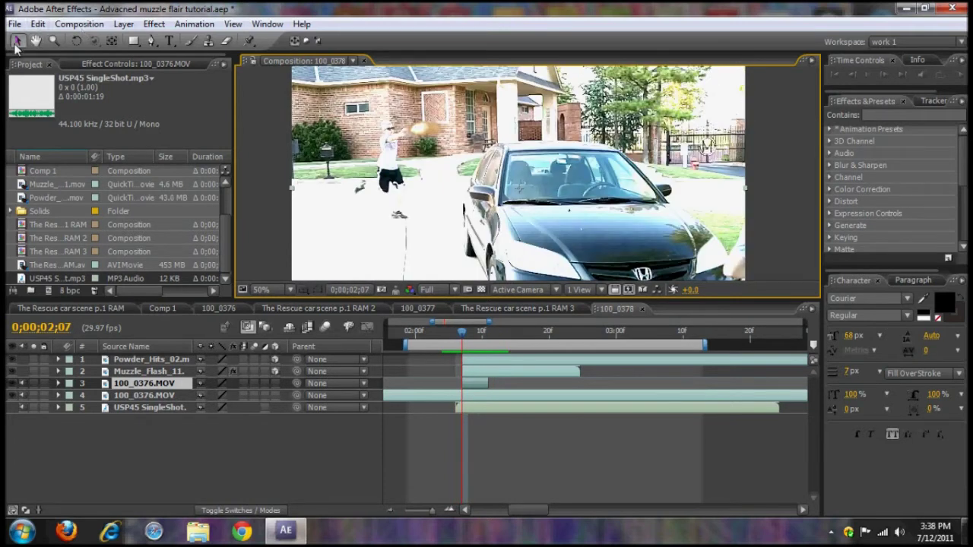
{"action": "left_click", "coordinate": [289, 292]}
{"action": "left_click", "coordinate": [292, 184]}
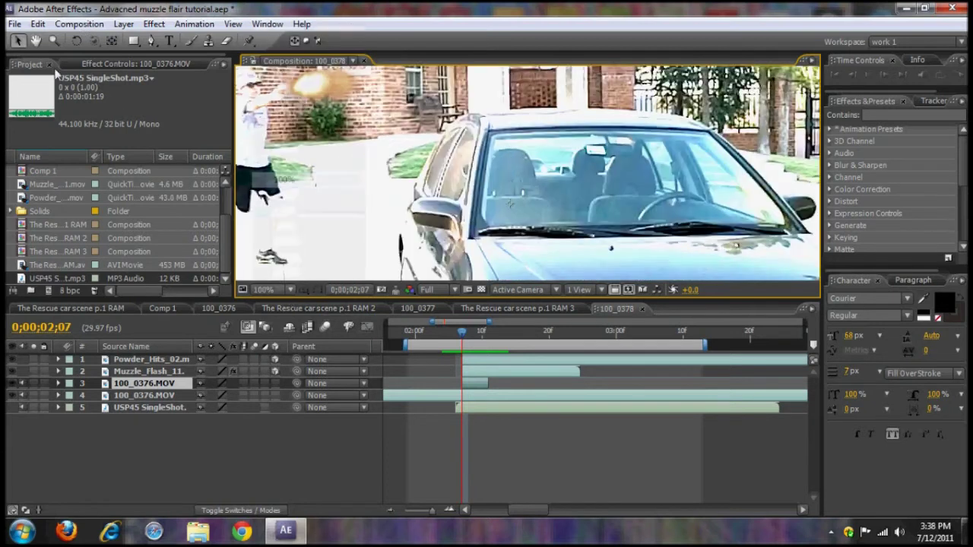
{"action": "left_click_drag", "start_coordinate": [376, 127], "coordinate": [497, 151]}
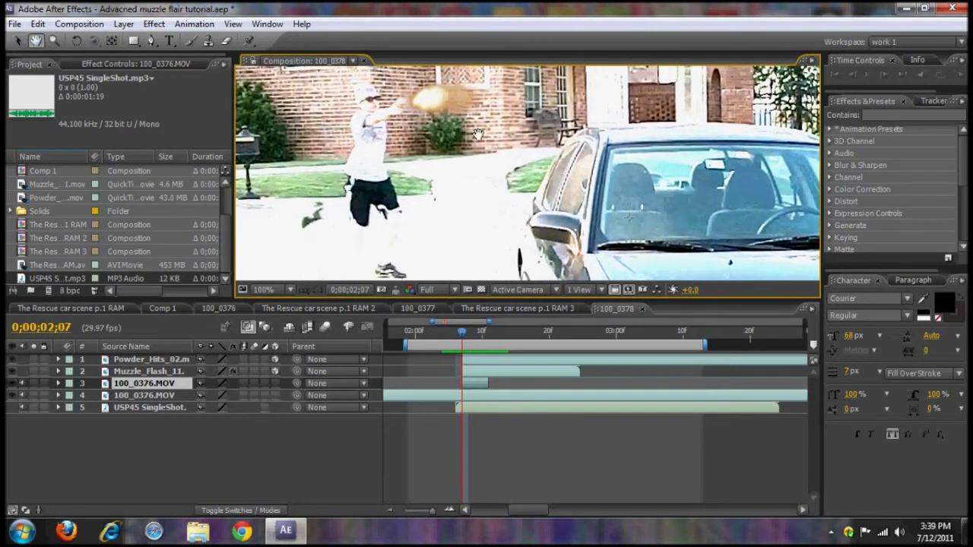
{"action": "left_click", "coordinate": [151, 40]}
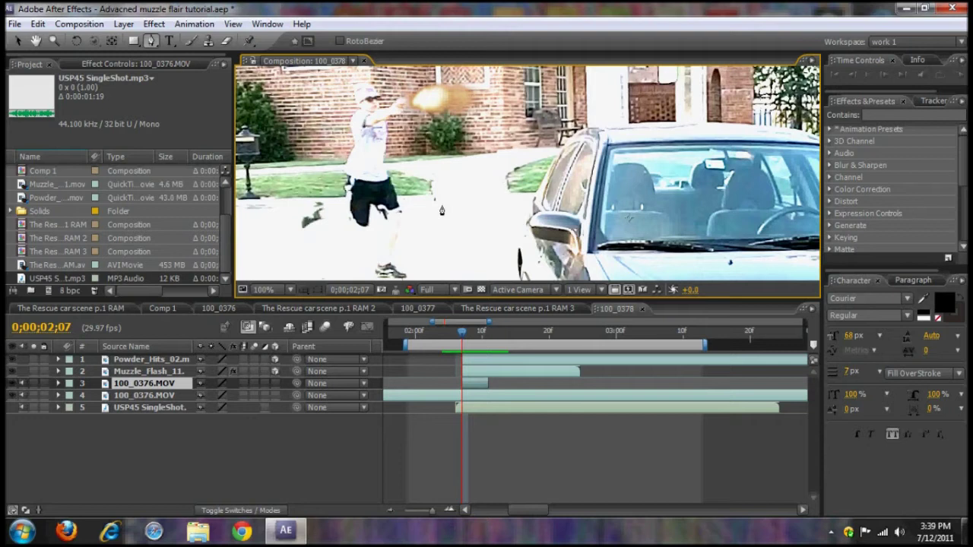
{"action": "left_click", "coordinate": [365, 89]}
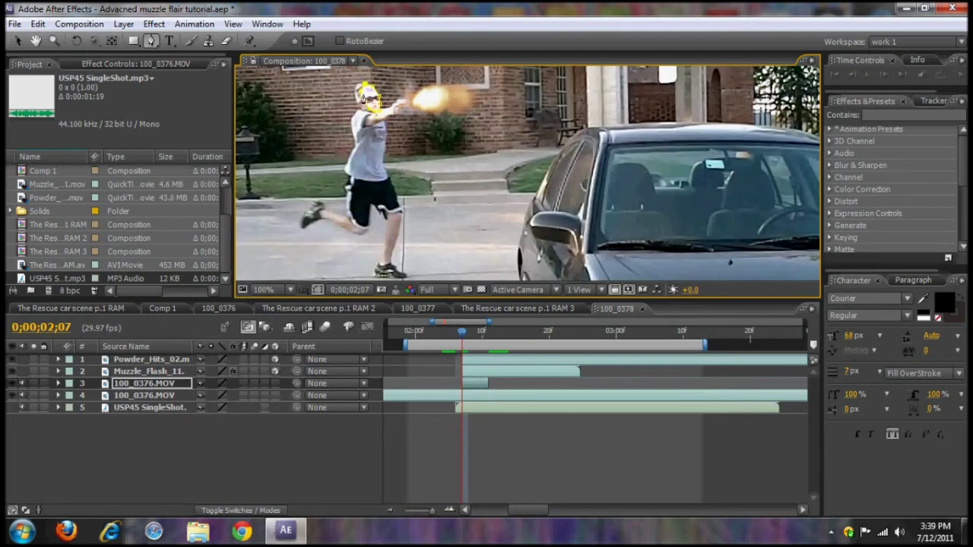
Step: Draw a second mask on the same layer covering the front of the runner's shirt from neck to waist
{"action": "left_click", "coordinate": [365, 146]}
{"action": "left_click", "coordinate": [365, 180]}
{"action": "left_click", "coordinate": [386, 180]}
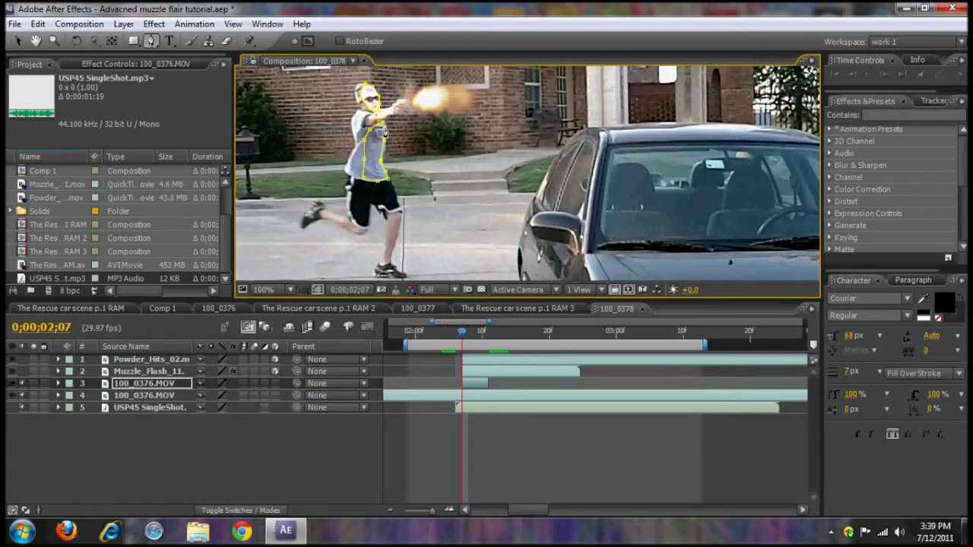
{"action": "left_click", "coordinate": [367, 153]}
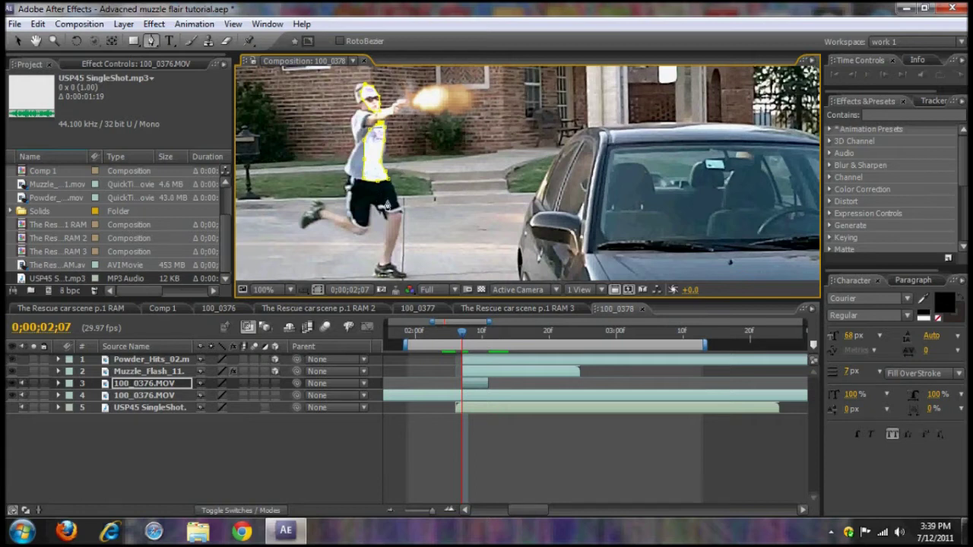
Step: Draw a third mask around the forward leg of the runner's shorts
{"action": "left_click", "coordinate": [383, 207]}
{"action": "left_click", "coordinate": [396, 220]}
{"action": "left_click", "coordinate": [399, 201]}
{"action": "left_click", "coordinate": [395, 191]}
{"action": "left_click", "coordinate": [388, 184]}
{"action": "left_click", "coordinate": [377, 191]}
{"action": "left_click", "coordinate": [376, 197]}
Step: Draw a fourth mask around the rear leg of the runner's shorts
{"action": "left_click", "coordinate": [350, 197]}
{"action": "left_click", "coordinate": [353, 229]}
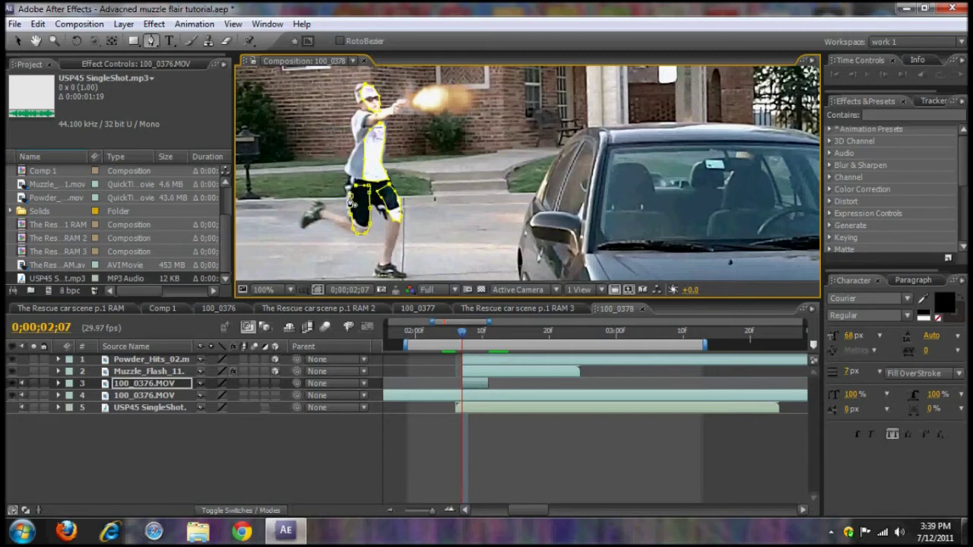
{"action": "left_click", "coordinate": [365, 186]}
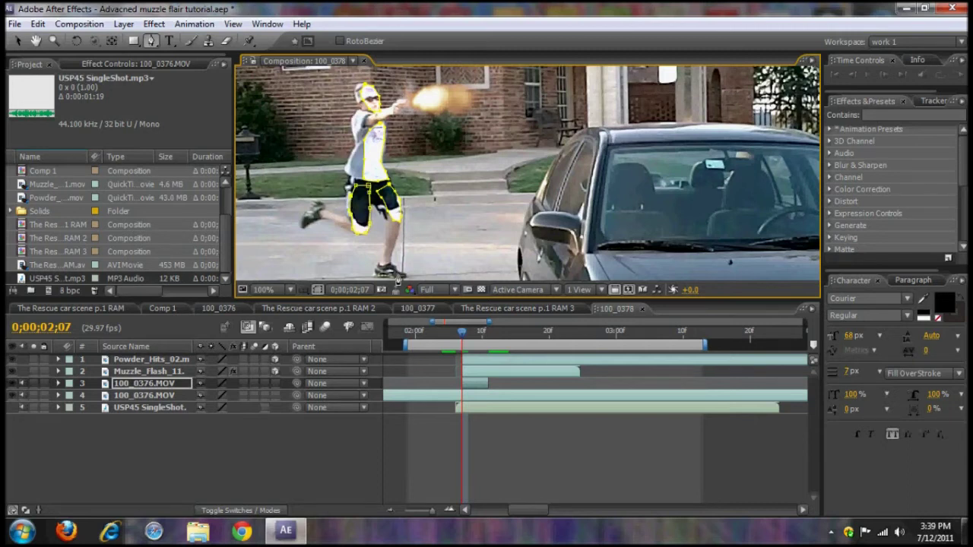
Step: Draw a fifth mask around the runner's front shoe and hide the mask outlines
{"action": "left_click", "coordinate": [387, 273]}
{"action": "left_click", "coordinate": [408, 276]}
{"action": "left_click_drag", "start_coordinate": [395, 278], "coordinate": [403, 279]}
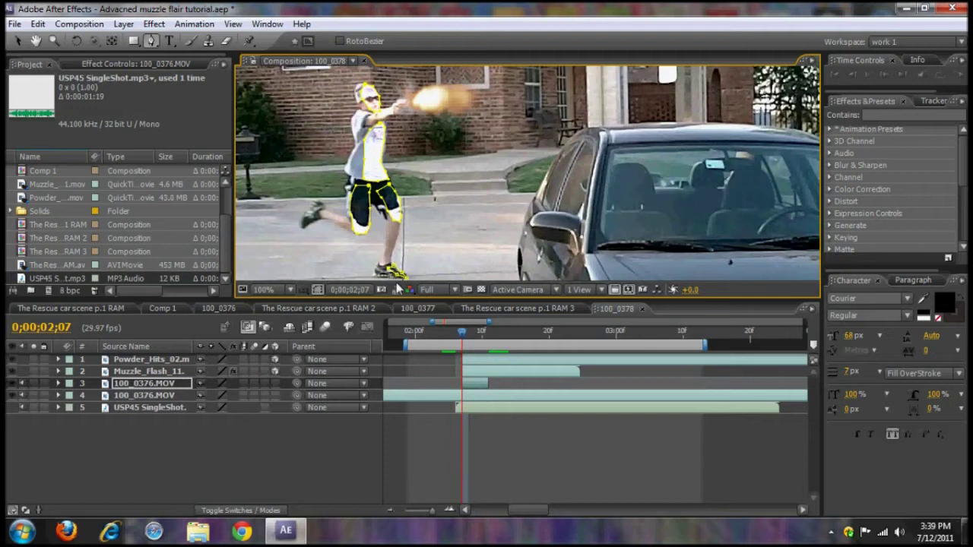
{"action": "left_click", "coordinate": [318, 291]}
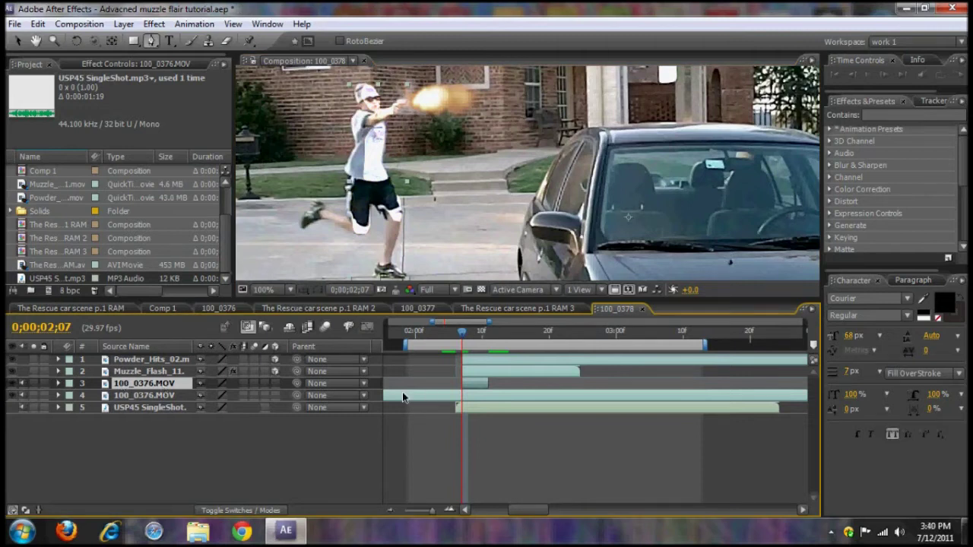
Step: Set Mask Feather to 27 pixels on all five masks of the short 100_0376.MOV copy
{"action": "key", "text": "f"}
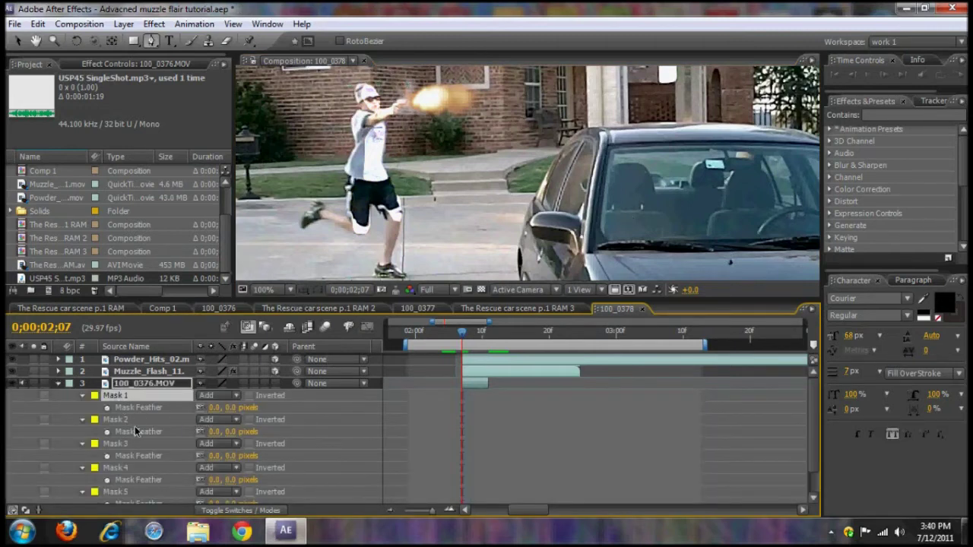
{"action": "left_click", "coordinate": [118, 492], "text": "shift"}
{"action": "scroll", "coordinate": [127, 468], "scroll_direction": "down", "scroll_amount": 1}
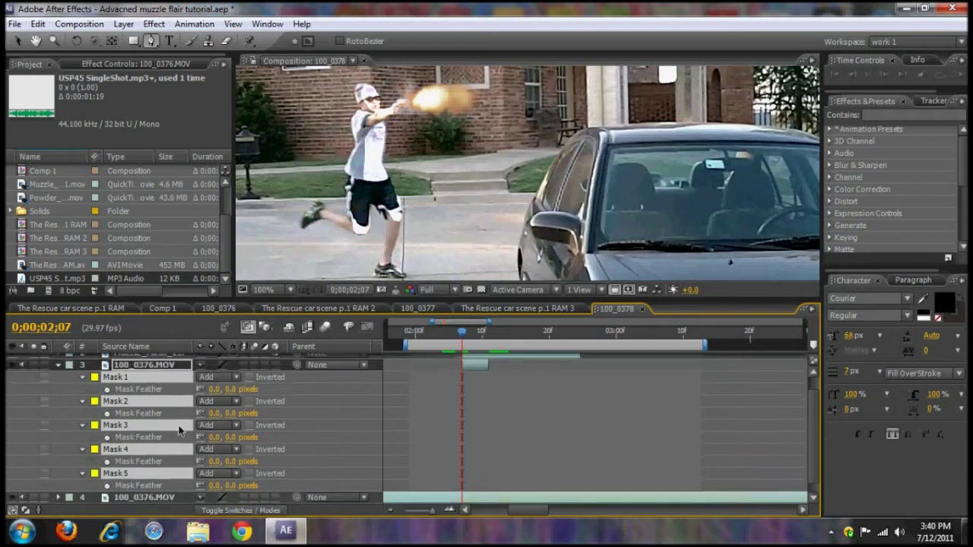
{"action": "mouse_move", "coordinate": [211, 390]}
{"action": "left_mouse_down"}
{"action": "mouse_move", "coordinate": [245, 385]}
{"action": "mouse_move", "coordinate": [230, 389]}
{"action": "left_mouse_up"}
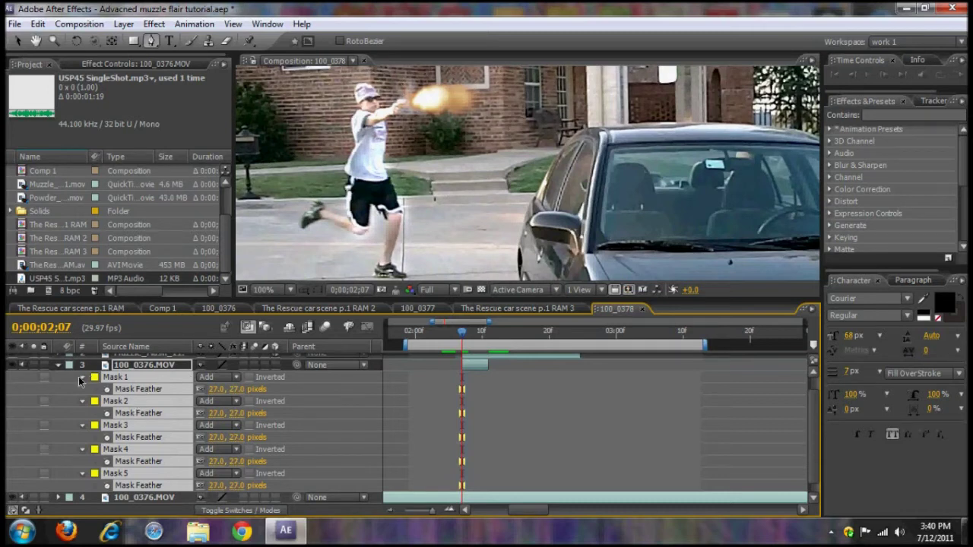
Step: Set Mask Opacity to 74% on all five masks and compare the neighbouring frames
{"action": "left_click", "coordinate": [83, 377]}
{"action": "left_click", "coordinate": [83, 395]}
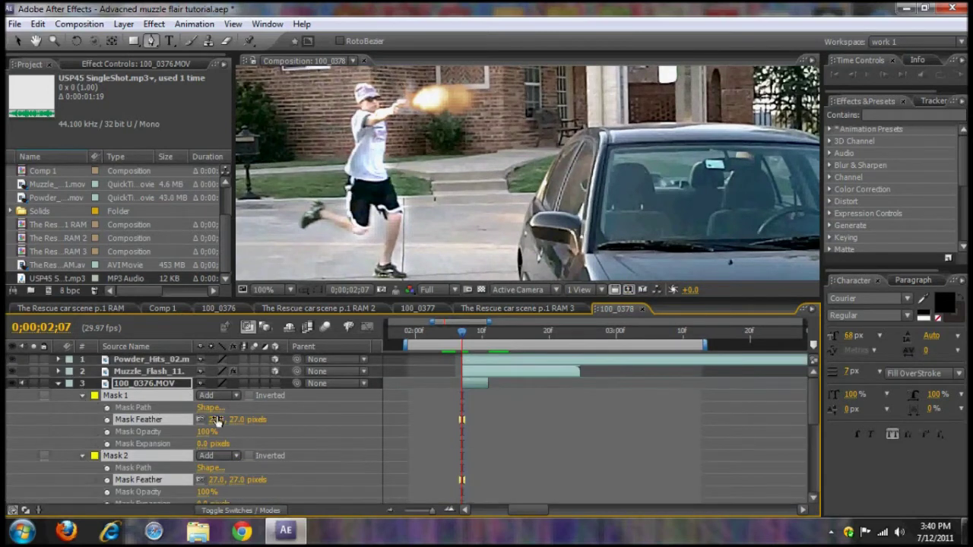
{"action": "left_click_drag", "start_coordinate": [201, 431], "coordinate": [196, 431]}
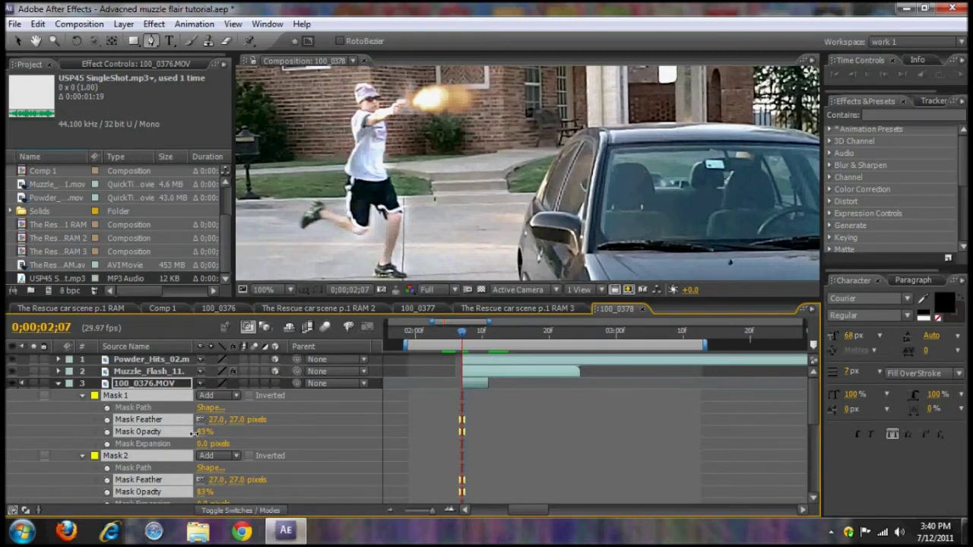
{"action": "left_click_drag", "start_coordinate": [189, 434], "coordinate": [189, 435]}
{"action": "key", "text": "Page_Up"}
{"action": "key", "text": "Page_Down"}
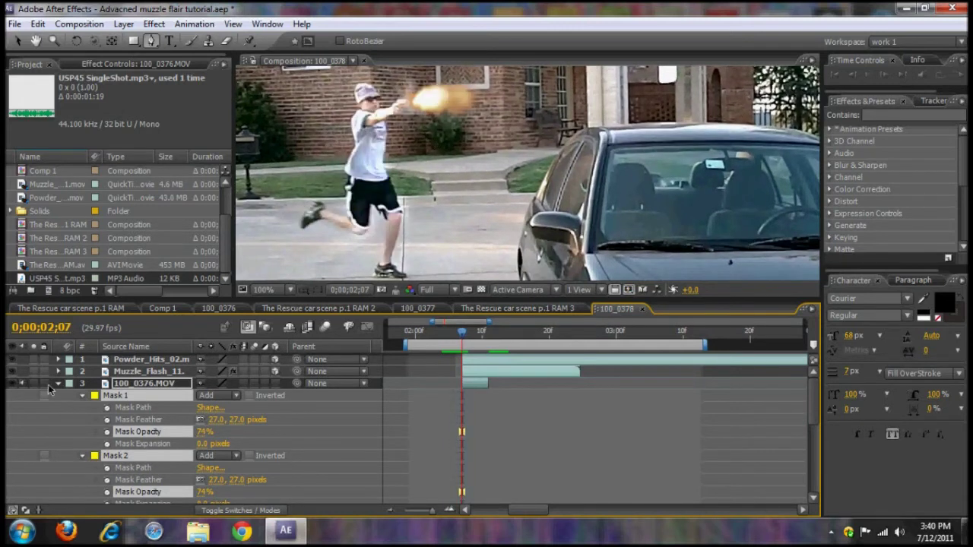
Step: Collapse the mask properties and preview the masked light burst with the frame at 50%
{"action": "left_click", "coordinate": [81, 396]}
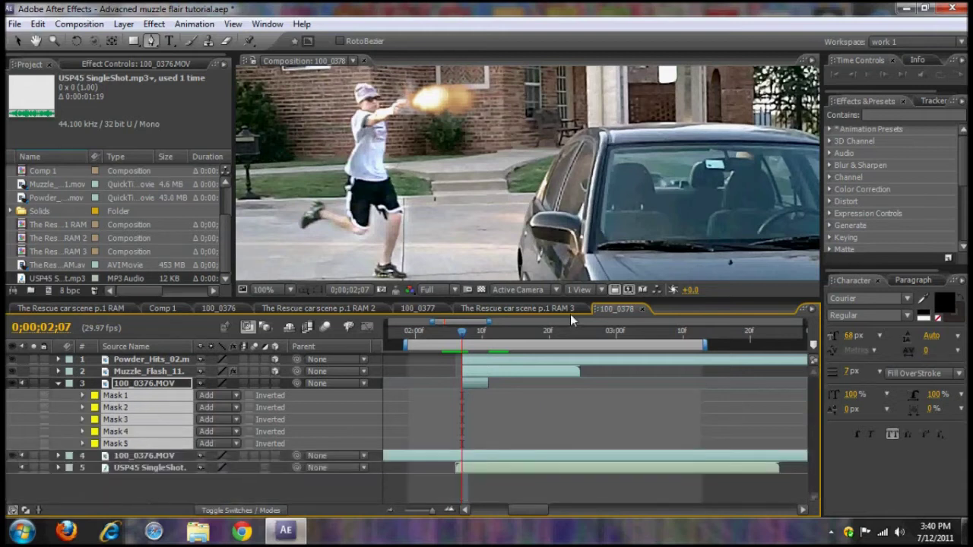
{"action": "left_click", "coordinate": [290, 290]}
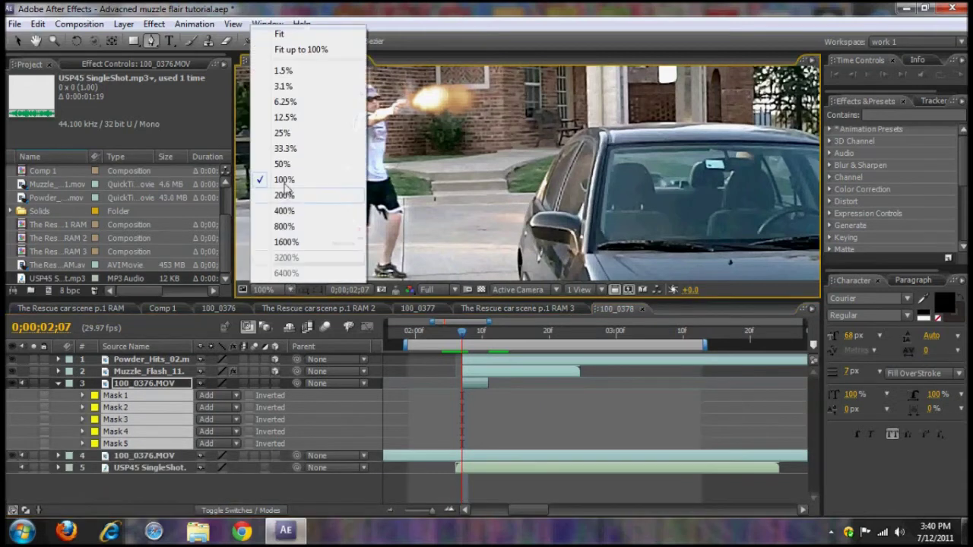
{"action": "left_click", "coordinate": [282, 163]}
{"action": "left_click", "coordinate": [956, 75]}
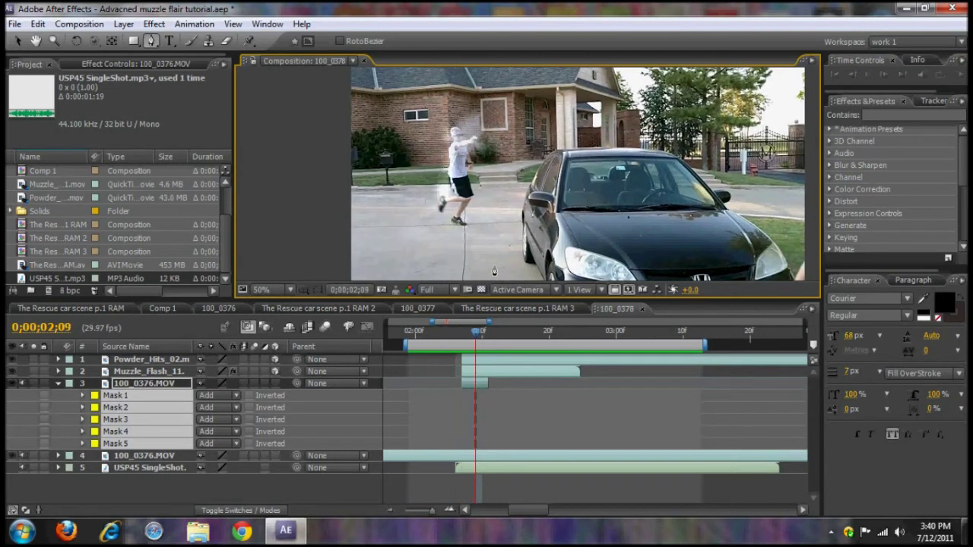
Step: Add a 100% opacity keyframe to the short 100_0376.MOV copy and place it at 0;00;02;08
{"action": "key", "text": "t"}
{"action": "left_click", "coordinate": [96, 396]}
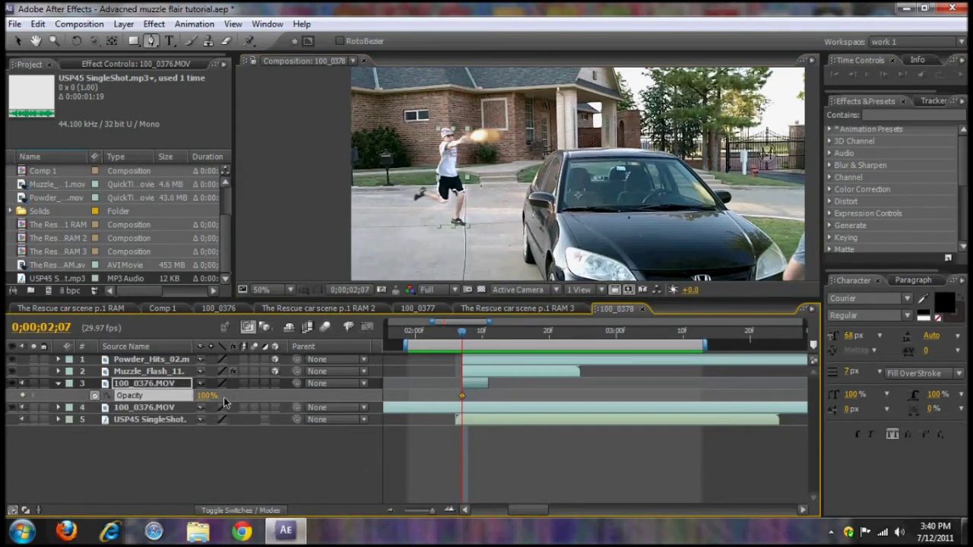
{"action": "left_click_drag", "start_coordinate": [461, 396], "coordinate": [467, 396]}
Step: Lower the layer's opacity with a second keyframe at 0;00;02;12 so the light burst fades, and preview it
{"action": "key", "text": "Page_Down"}
{"action": "key", "text": "Page_Down"}
{"action": "key", "text": "Page_Down"}
{"action": "key", "text": "Page_Down"}
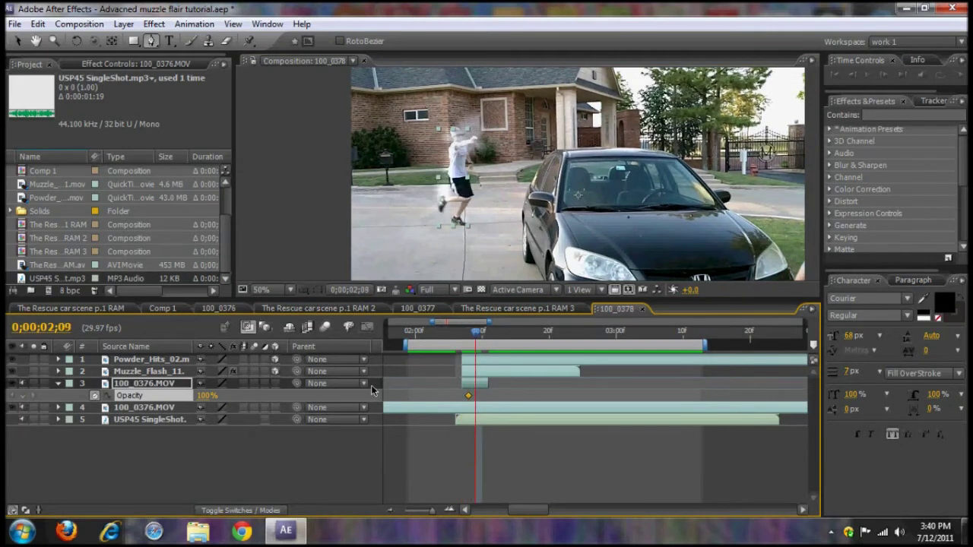
{"action": "key", "text": "Page_Down"}
{"action": "left_click_drag", "start_coordinate": [204, 395], "coordinate": [8, 418]}
{"action": "key", "text": "space"}
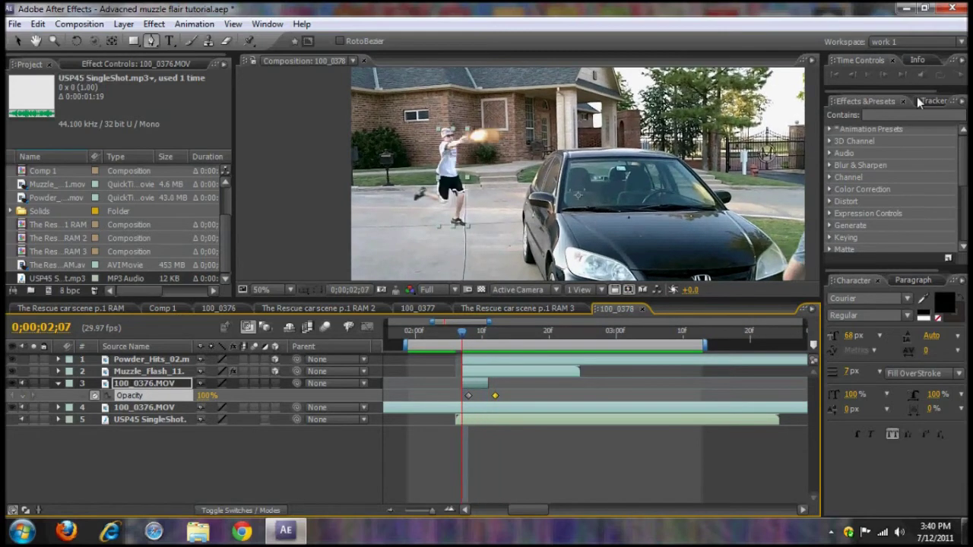
{"action": "left_click", "coordinate": [960, 75]}
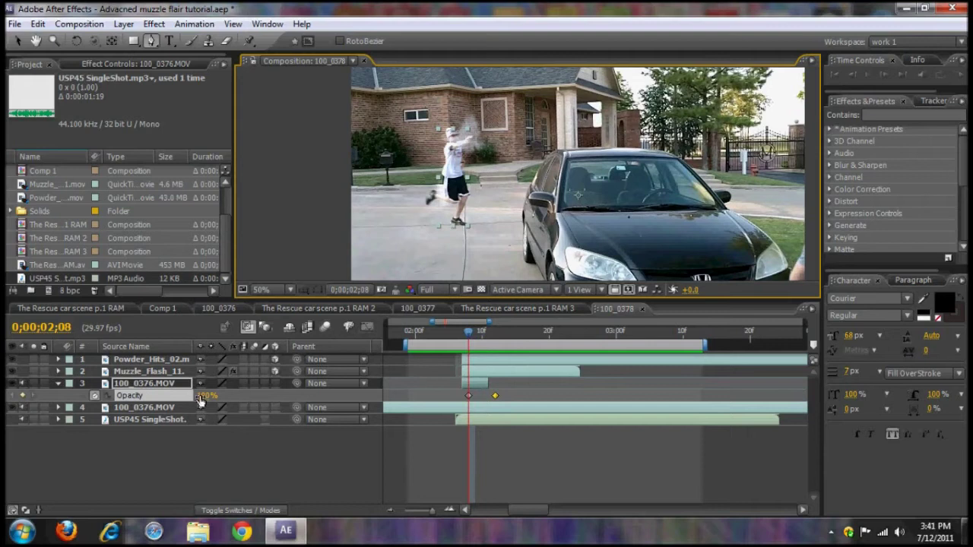
Step: Select all five masks of the short 100_0376.MOV copy and start Mask Opacity keyframes at 0;00;02;08
{"action": "left_click", "coordinate": [130, 385]}
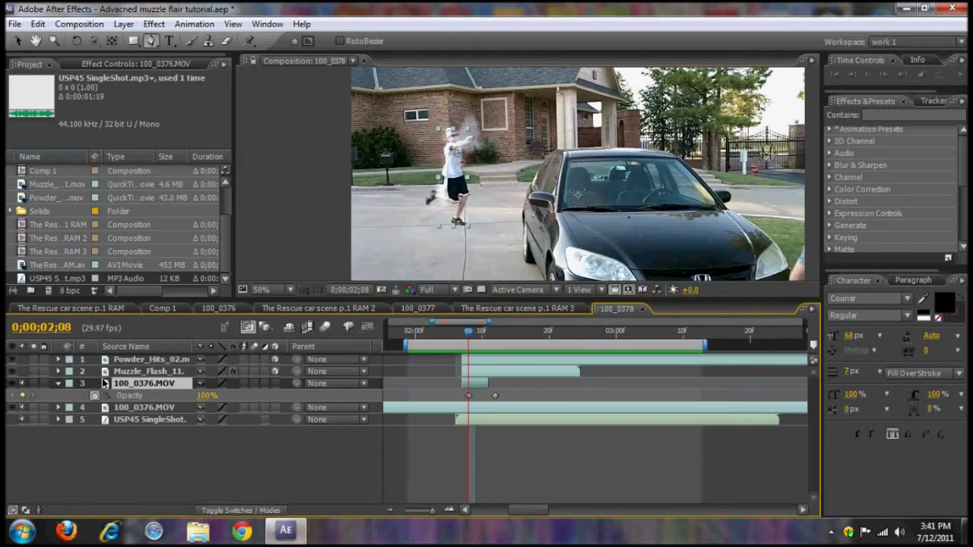
{"action": "key", "text": "m"}
{"action": "left_click", "coordinate": [119, 396]}
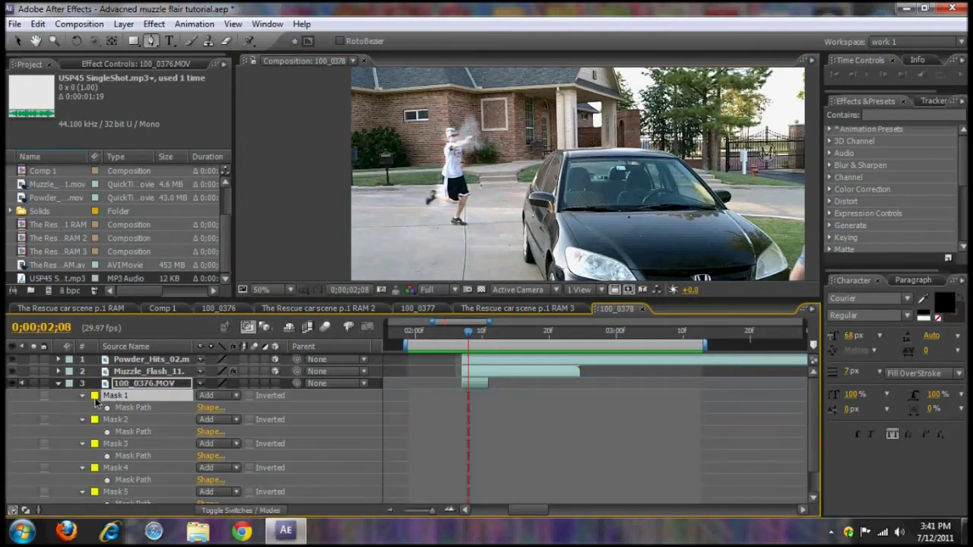
{"action": "left_click", "coordinate": [111, 494], "text": "shift"}
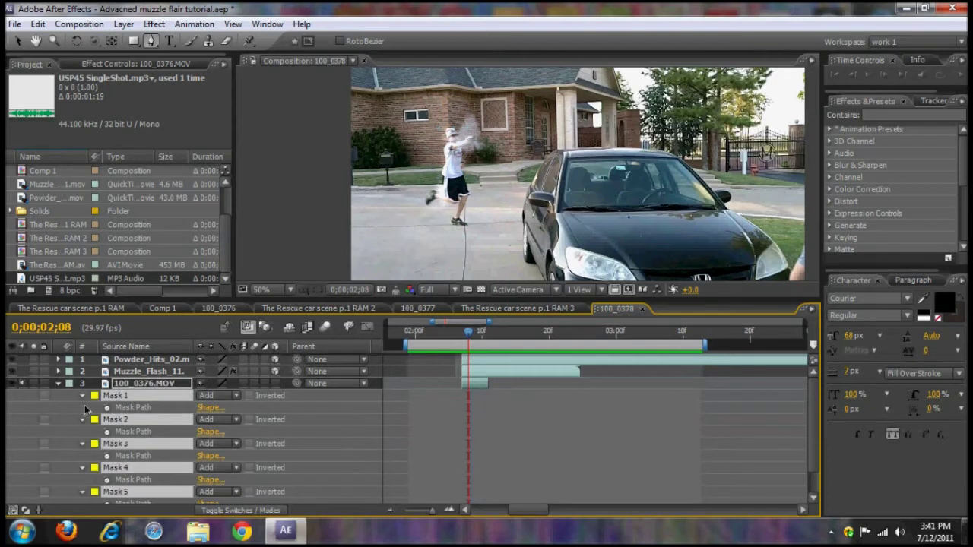
{"action": "left_click", "coordinate": [82, 396]}
{"action": "left_click", "coordinate": [82, 396]}
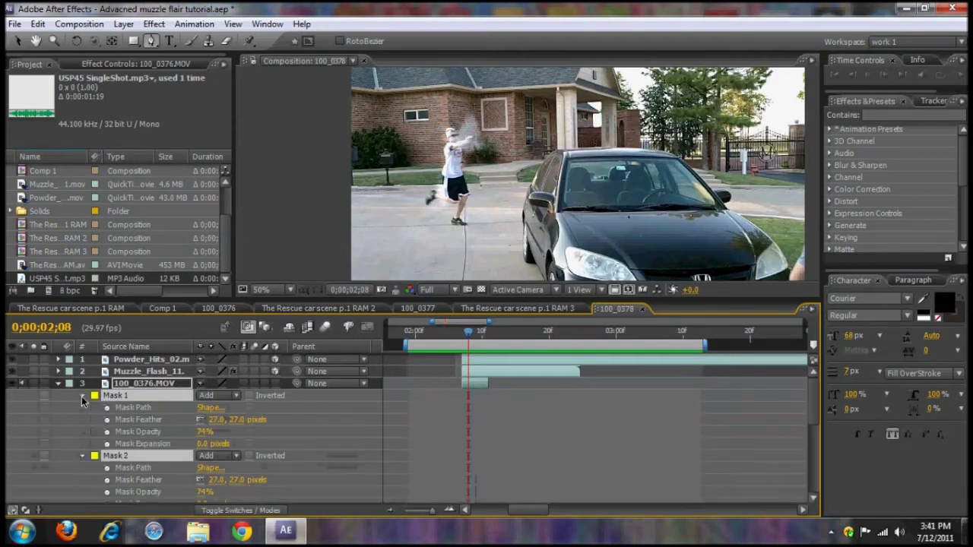
{"action": "left_click", "coordinate": [107, 431]}
{"action": "left_click", "coordinate": [108, 492]}
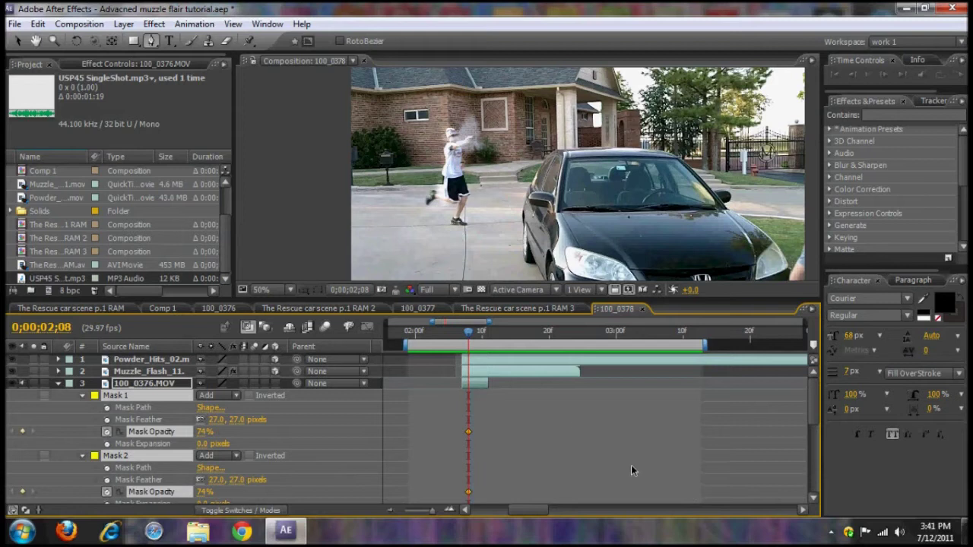
Step: Try the Mask Opacity keyframes one frame earlier at 0;00;02;07, comparing nearby frames, and return them to 0;00;02;08
{"action": "left_click", "coordinate": [447, 510]}
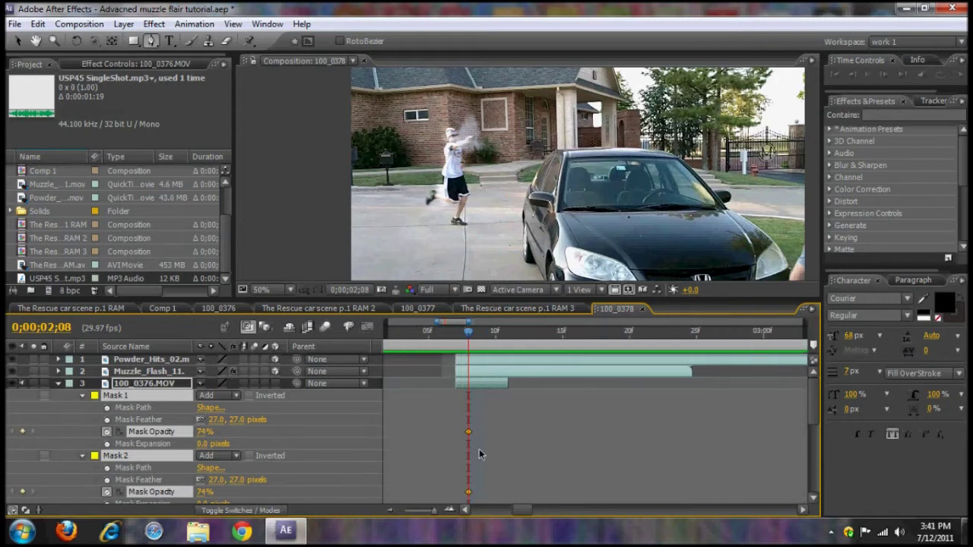
{"action": "left_click_drag", "start_coordinate": [468, 433], "coordinate": [463, 437]}
{"action": "key", "text": "Page_Down"}
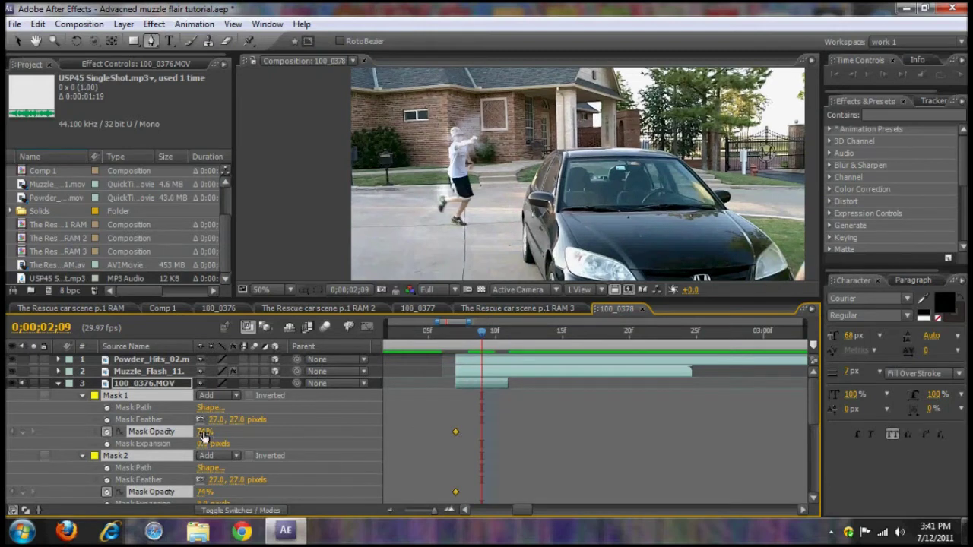
{"action": "key", "text": "Page_Up"}
{"action": "key", "text": "Page_Up"}
{"action": "key", "text": "Page_Down"}
{"action": "key", "text": "Page_Down"}
{"action": "key", "text": "Page_Up"}
{"action": "key", "text": "alt+Right"}
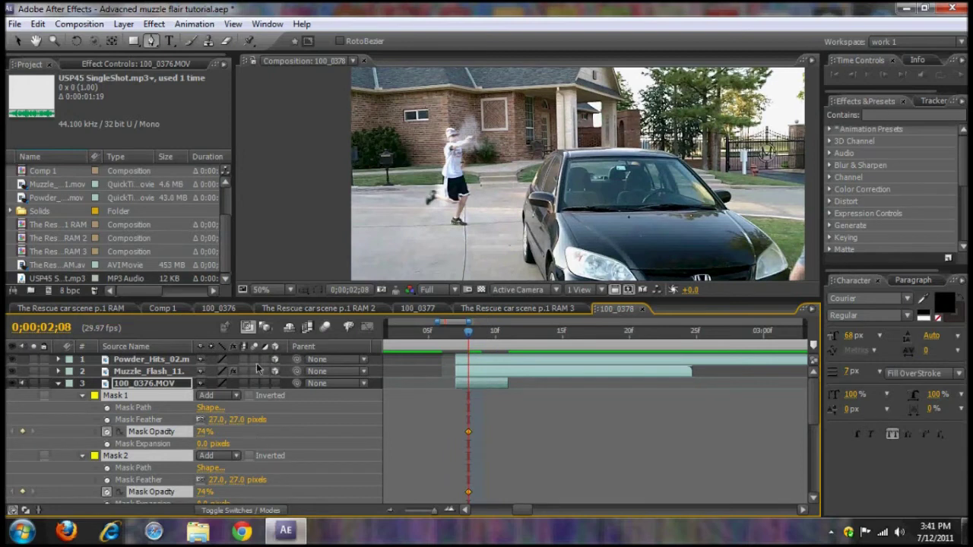
Step: Start Mask Path keyframes on all five masks at 0;00;02;08 and shift the masks to fit the running man's body
{"action": "left_click", "coordinate": [107, 408]}
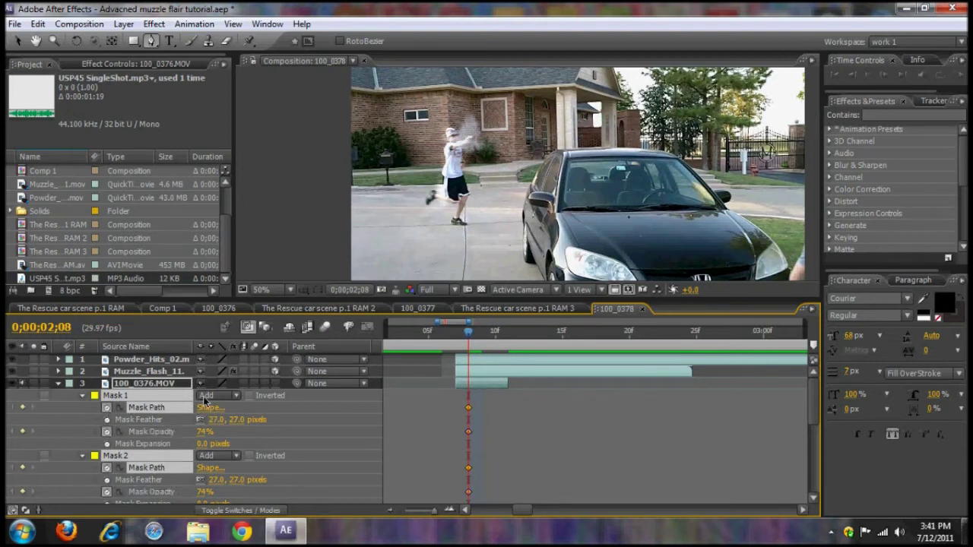
{"action": "left_click", "coordinate": [323, 288]}
{"action": "left_click", "coordinate": [520, 225]}
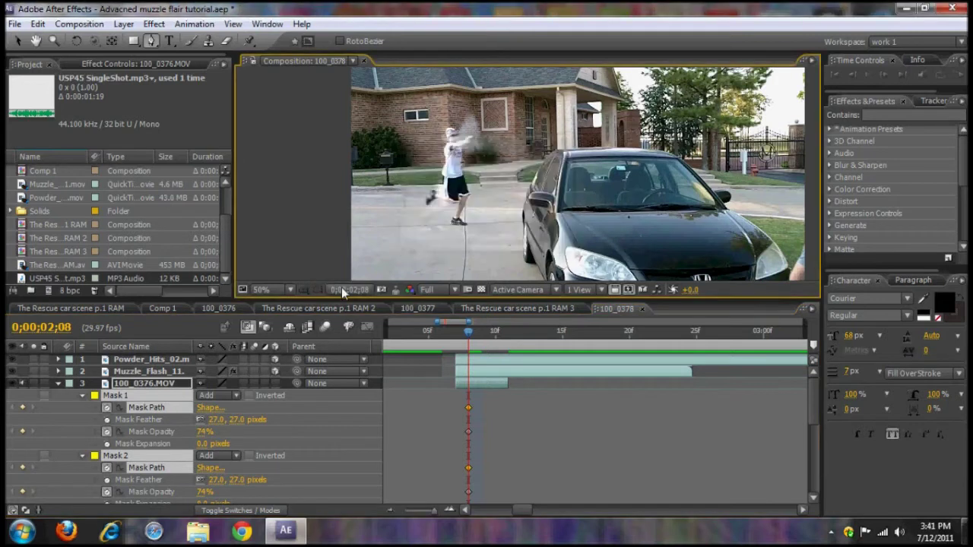
{"action": "left_click", "coordinate": [289, 290]}
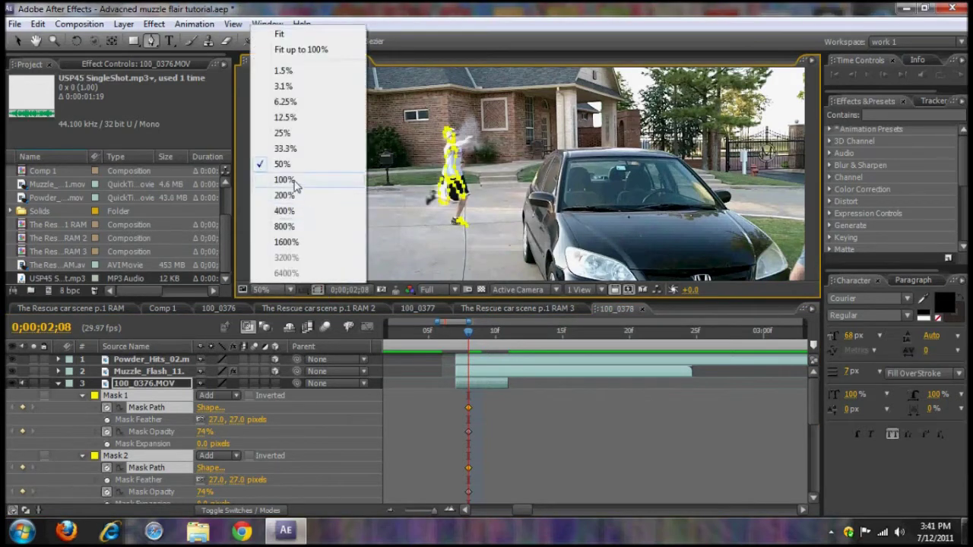
{"action": "left_click", "coordinate": [296, 186]}
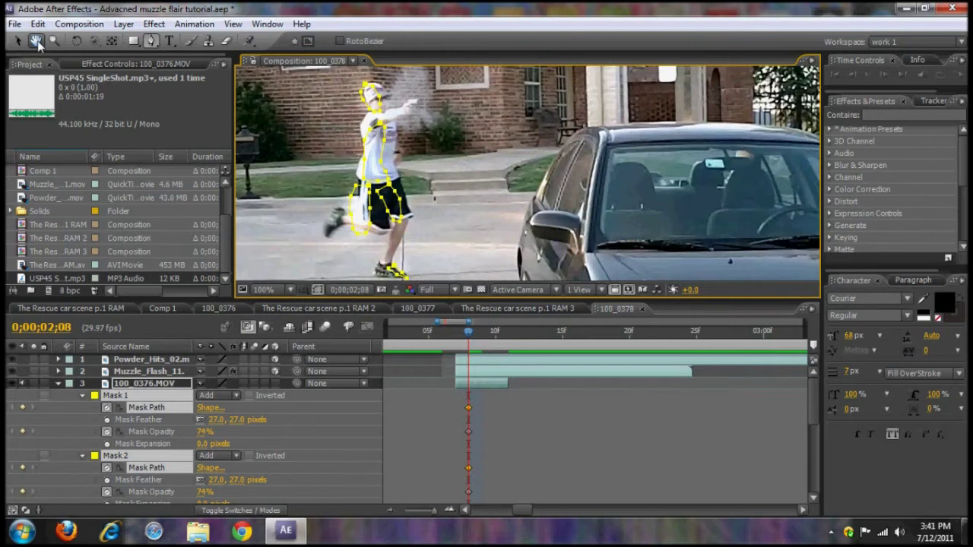
{"action": "left_click", "coordinate": [18, 41]}
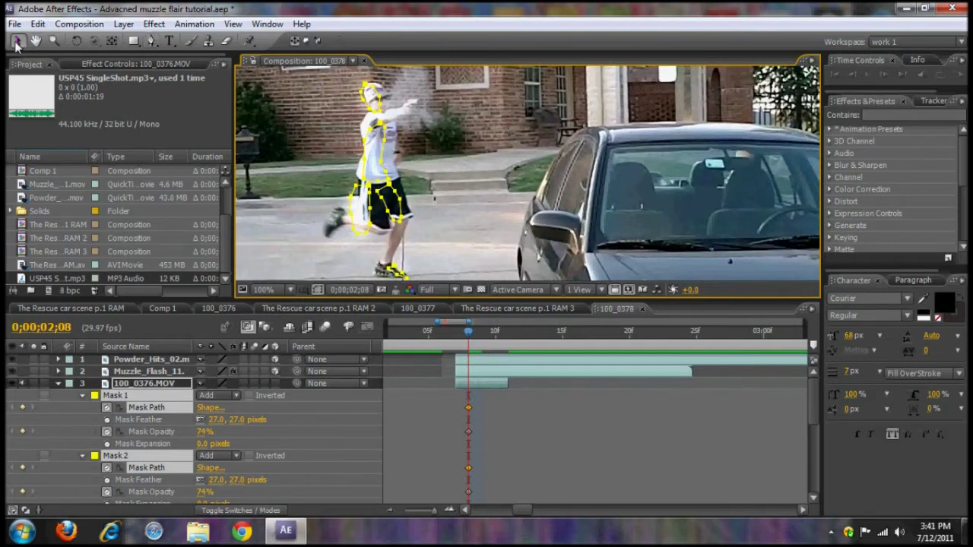
{"action": "mouse_move", "coordinate": [403, 211]}
{"action": "left_mouse_down"}
{"action": "mouse_move", "coordinate": [442, 206]}
{"action": "mouse_move", "coordinate": [351, 207]}
{"action": "mouse_move", "coordinate": [414, 202]}
{"action": "left_mouse_up"}
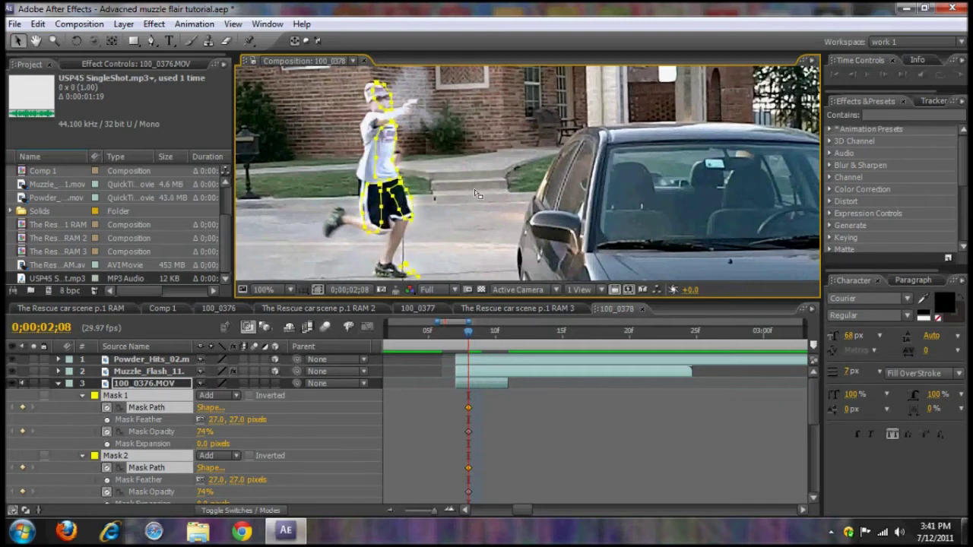
Step: Move Mask 5's Mask Opacity keyframe to 0;00;02;07 and add a 0% keyframe, placing it at 0;00;02;09
{"action": "left_click", "coordinate": [123, 456]}
{"action": "scroll", "coordinate": [122, 468], "scroll_direction": "down", "scroll_amount": 6}
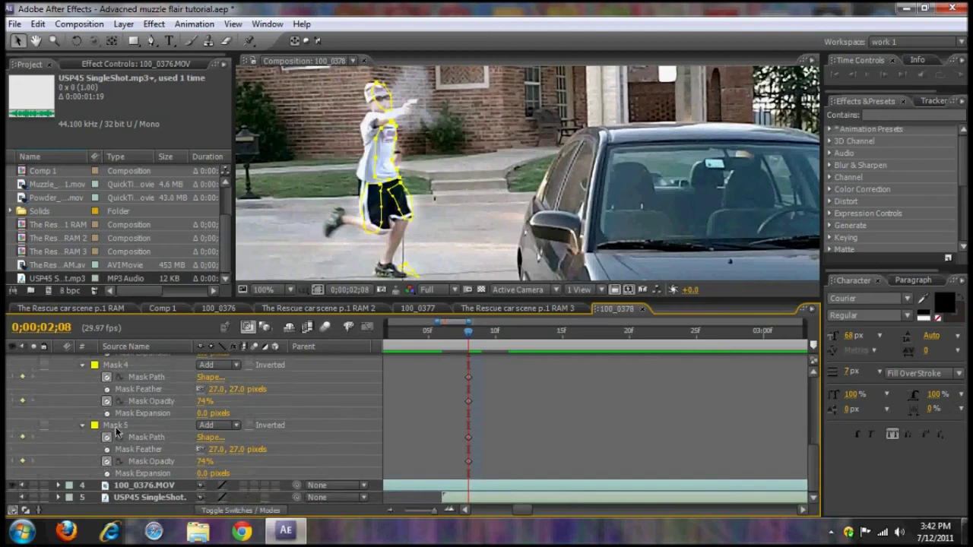
{"action": "left_click", "coordinate": [116, 427]}
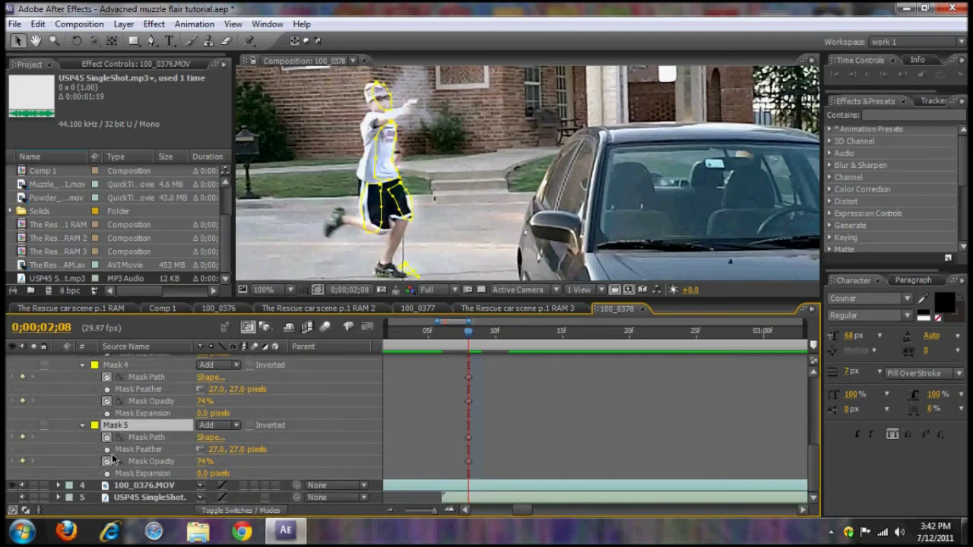
{"action": "left_click", "coordinate": [468, 462]}
{"action": "left_click_drag", "start_coordinate": [468, 462], "coordinate": [456, 462]}
{"action": "left_click_drag", "start_coordinate": [202, 463], "coordinate": [112, 466]}
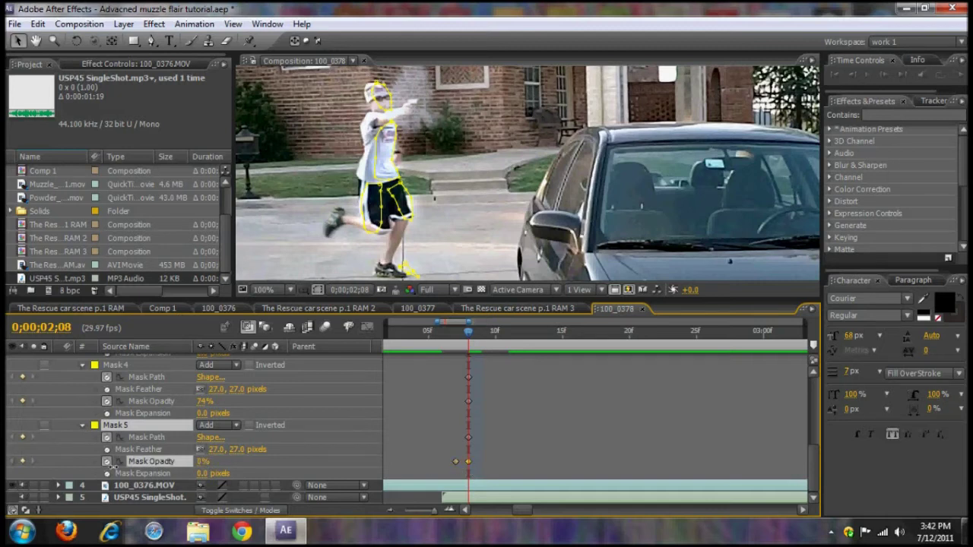
{"action": "left_click_drag", "start_coordinate": [469, 462], "coordinate": [479, 462]}
Step: Hide the mask outlines and examine the light burst frame by frame around 0;00;02;08
{"action": "left_click", "coordinate": [317, 291]}
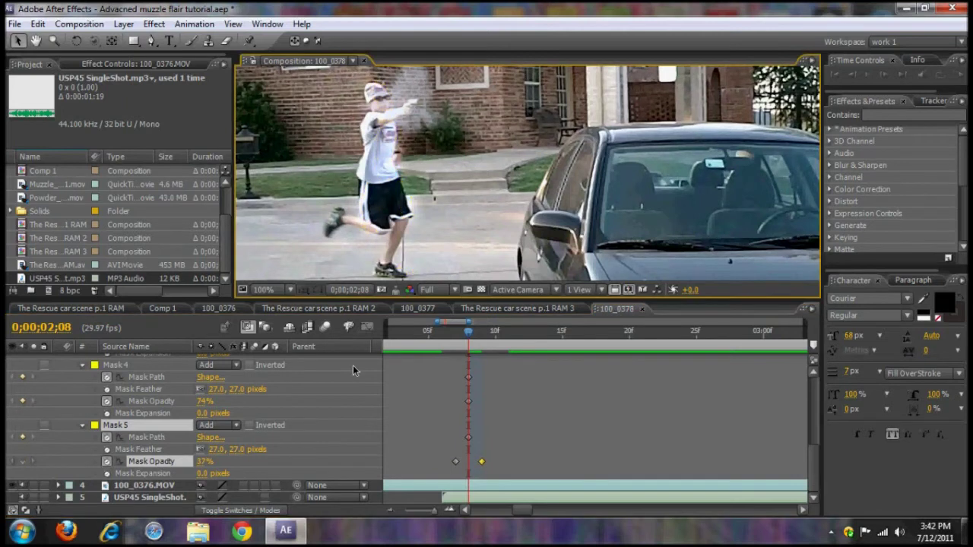
{"action": "key", "text": "Page_Up"}
{"action": "key", "text": "Page_Up"}
{"action": "key", "text": "Page_Up"}
{"action": "key", "text": "Page_Down"}
{"action": "key", "text": "Page_Down"}
{"action": "key", "text": "Page_Down"}
{"action": "key", "text": "Page_Down"}
{"action": "key", "text": "Page_Down"}
{"action": "key", "text": "Page_Down"}
{"action": "key", "text": "Page_Up"}
{"action": "key", "text": "Page_Up"}
{"action": "key", "text": "Page_Down"}
{"action": "key", "text": "Page_Up"}
{"action": "key", "text": "Page_Up"}
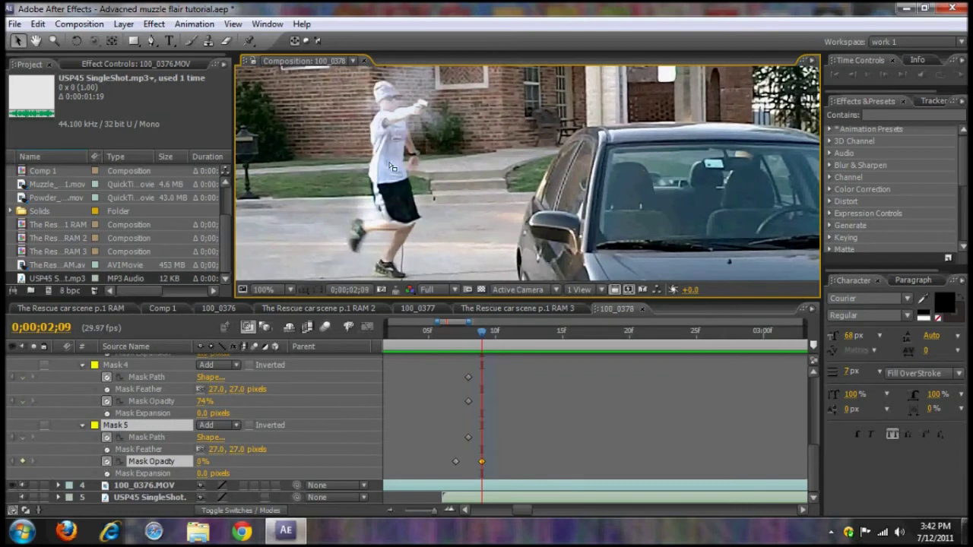
Step: Move Mask 4's Mask Opacity keyframe to 0;00;02;07 and add a 0% keyframe at 0;00;02;09
{"action": "left_click", "coordinate": [319, 291]}
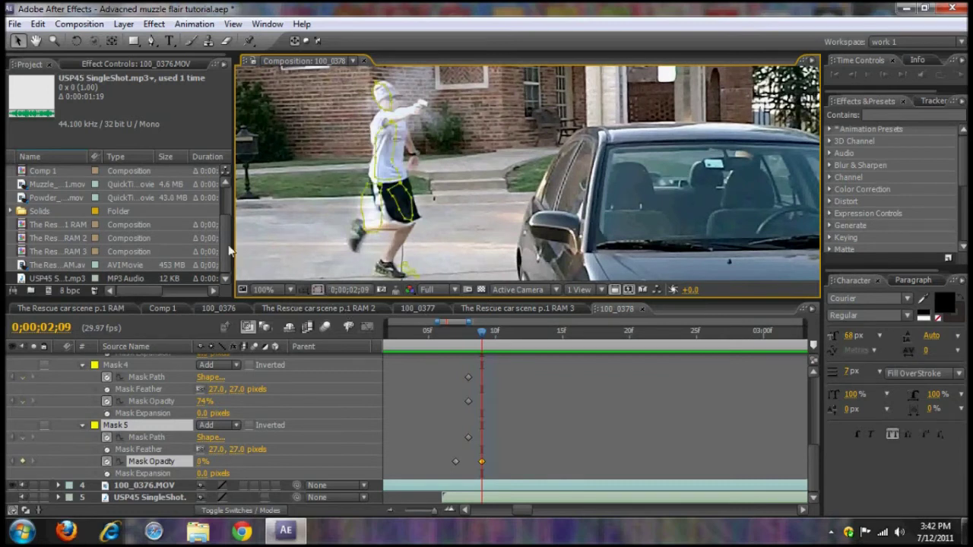
{"action": "left_click", "coordinate": [123, 365]}
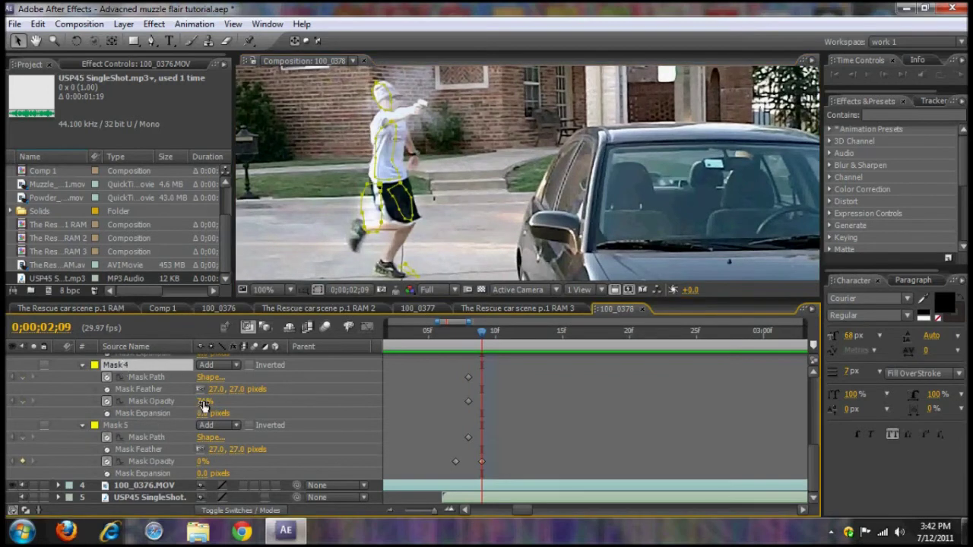
{"action": "key", "text": "Page_Up"}
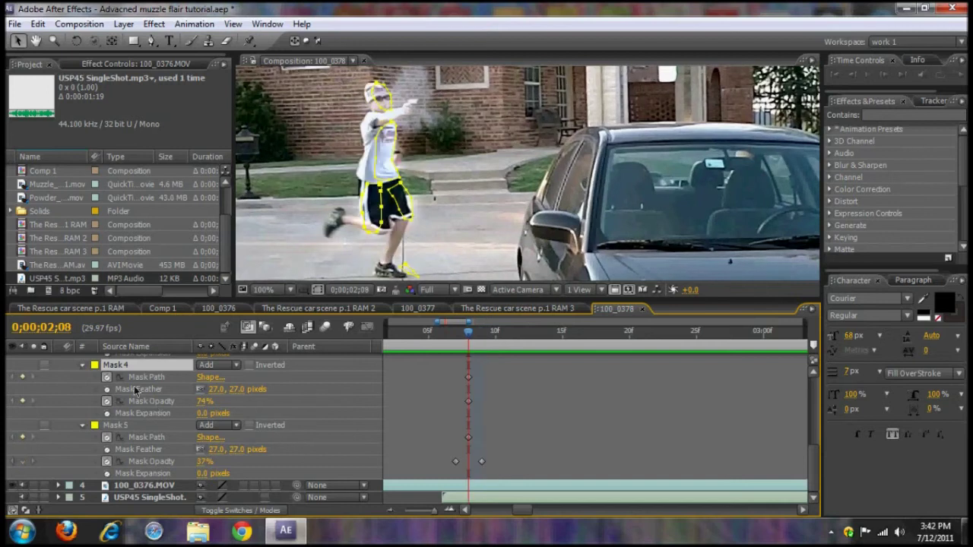
{"action": "key", "text": "Page_Up"}
{"action": "key", "text": "Page_Down"}
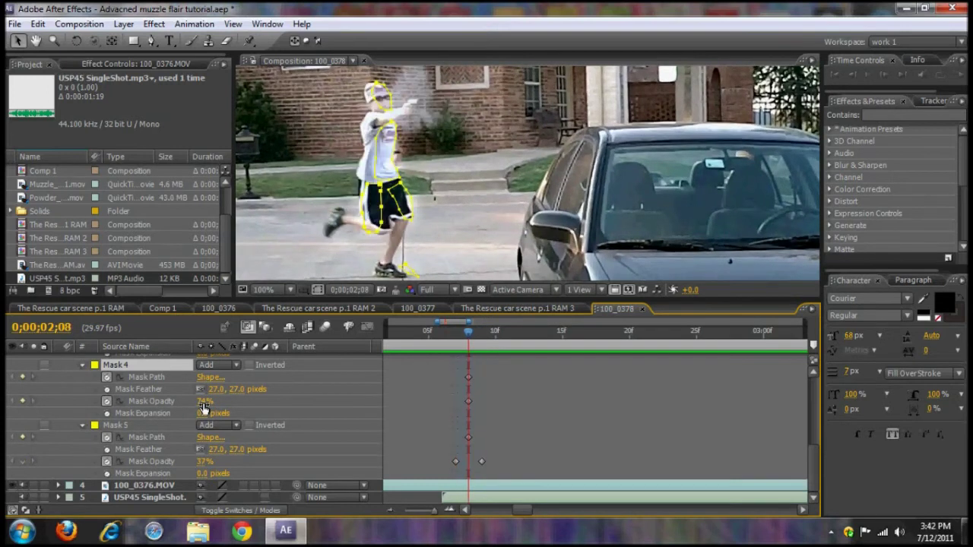
{"action": "left_click_drag", "start_coordinate": [468, 401], "coordinate": [455, 402]}
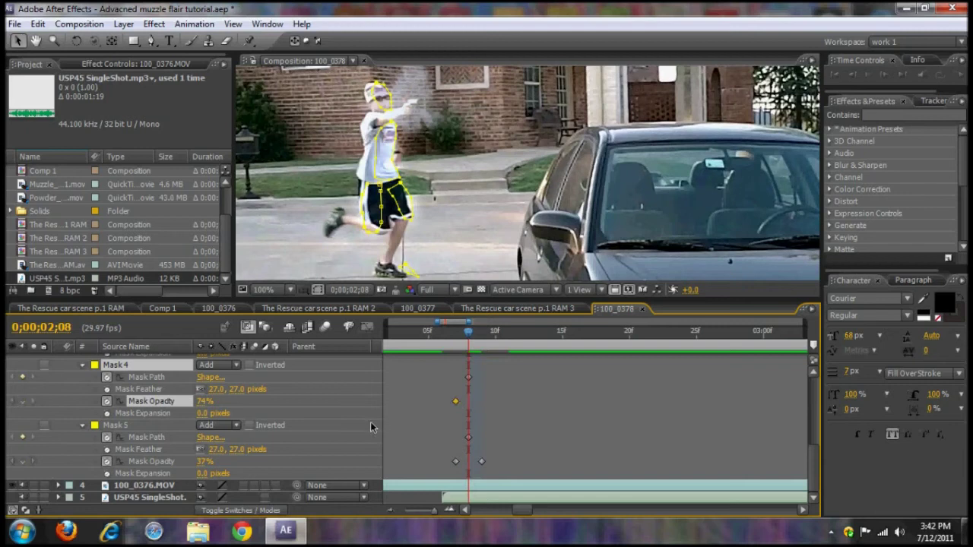
{"action": "key", "text": "Page_Up"}
{"action": "key", "text": "Page_Down"}
{"action": "key", "text": "Page_Down"}
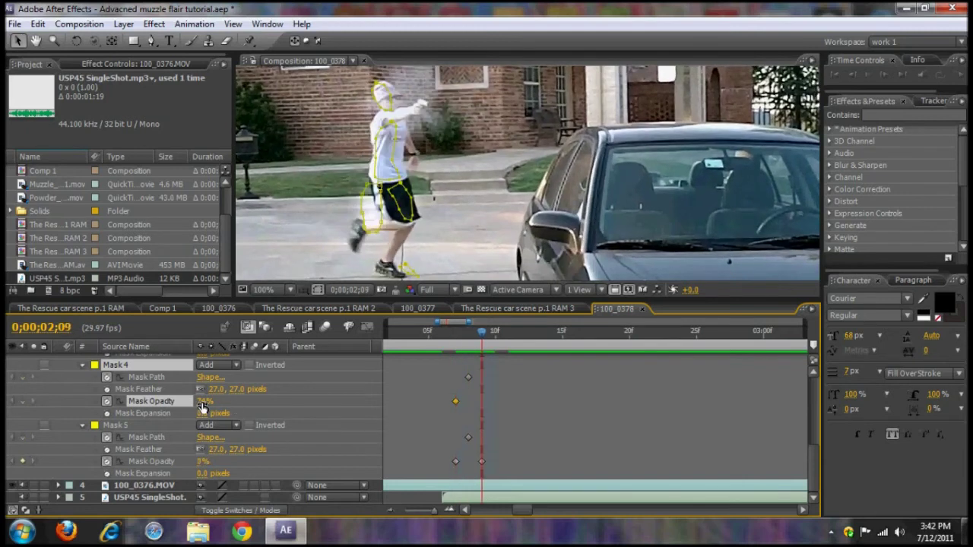
{"action": "left_click_drag", "start_coordinate": [201, 406], "coordinate": [33, 405]}
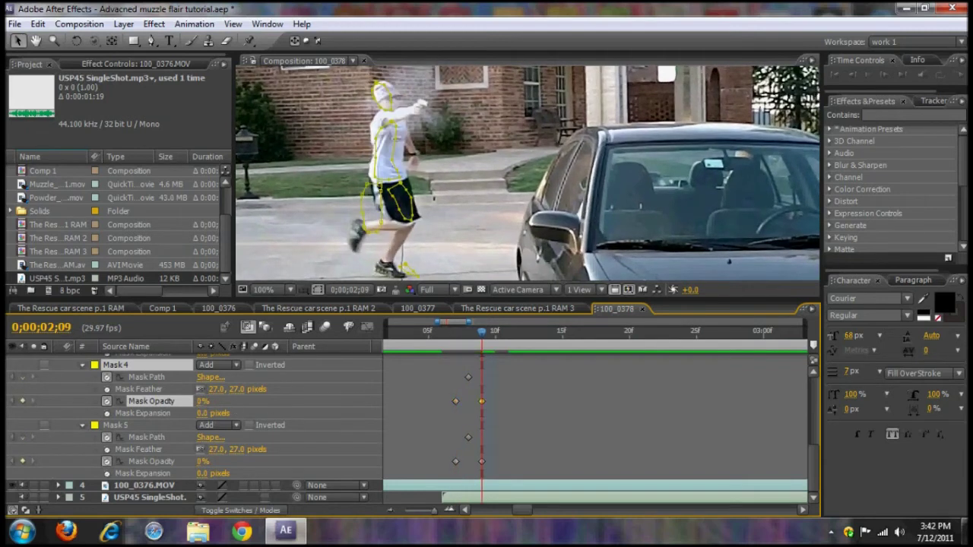
Step: View the composition at 50% without mask outlines and check the frames around the shot
{"action": "key", "text": "Page_Up"}
{"action": "key", "text": "Page_Up"}
{"action": "key", "text": "Page_Up"}
{"action": "left_click", "coordinate": [258, 289]}
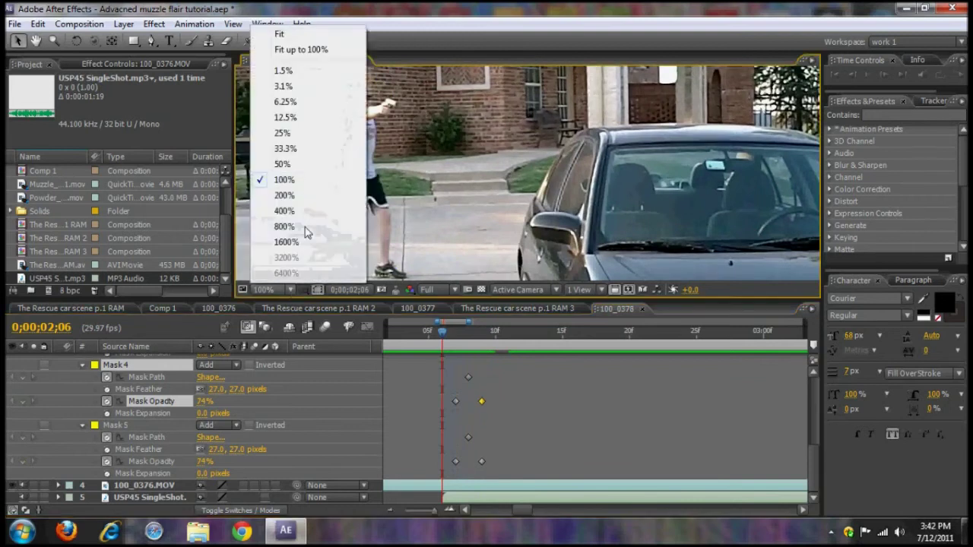
{"action": "left_click", "coordinate": [297, 48]}
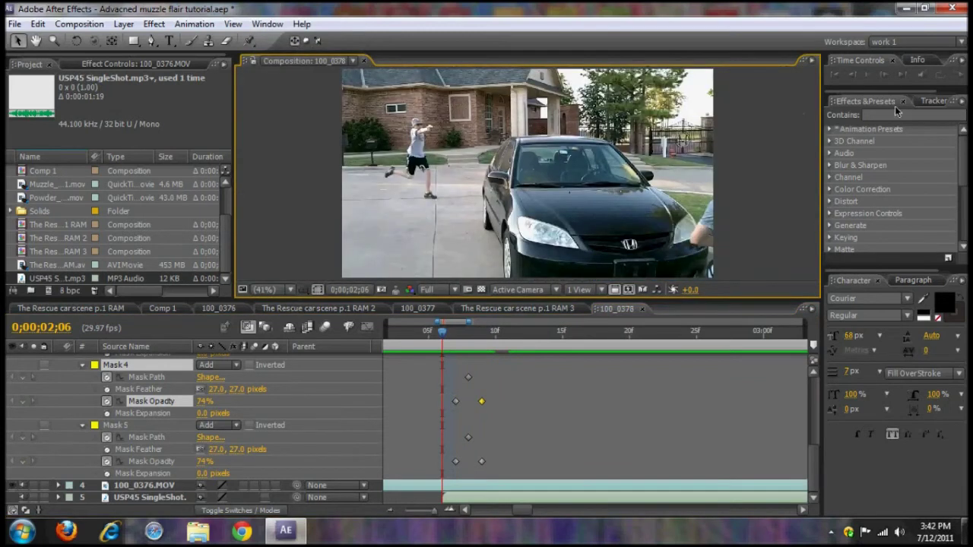
{"action": "left_click", "coordinate": [290, 292]}
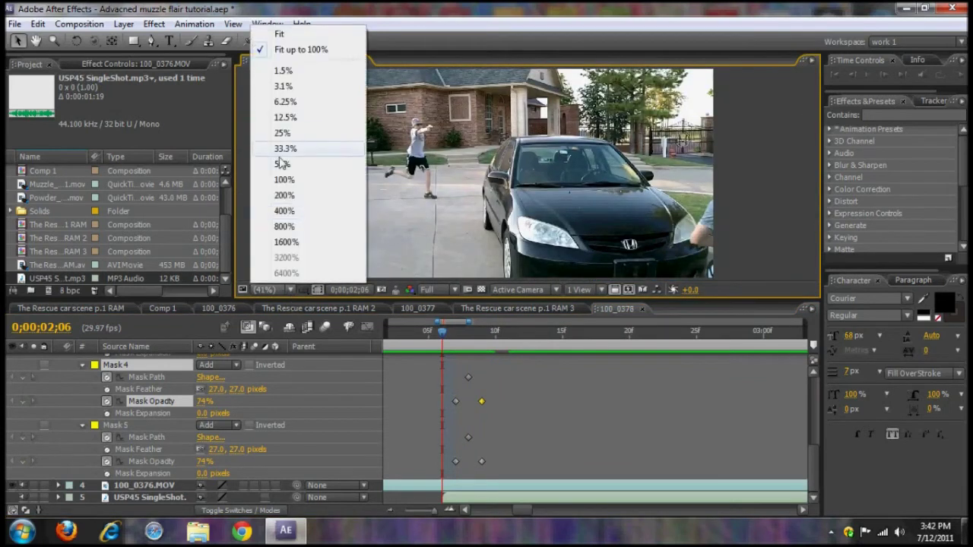
{"action": "left_click", "coordinate": [278, 161]}
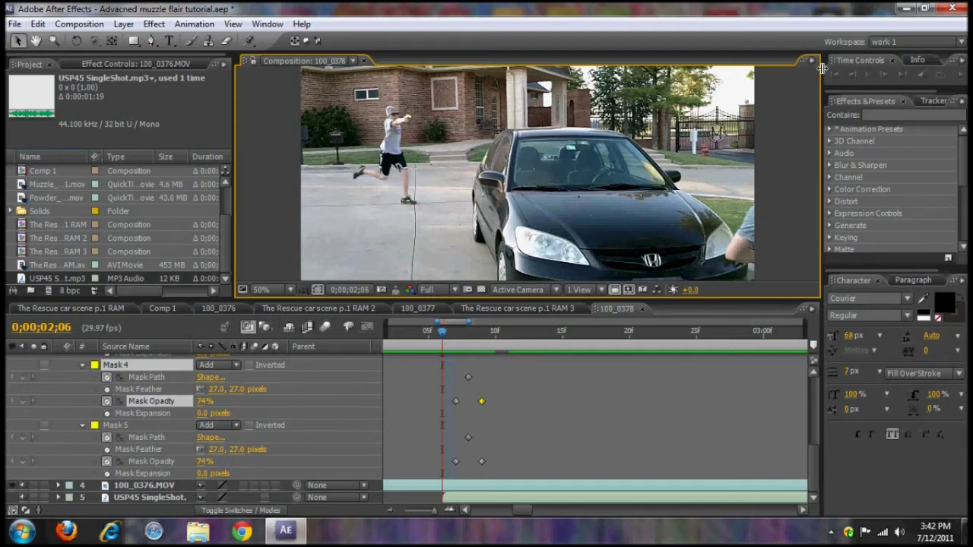
{"action": "mouse_move", "coordinate": [443, 337]}
{"action": "left_mouse_down"}
{"action": "mouse_move", "coordinate": [468, 337]}
{"action": "mouse_move", "coordinate": [443, 337]}
{"action": "left_mouse_up"}
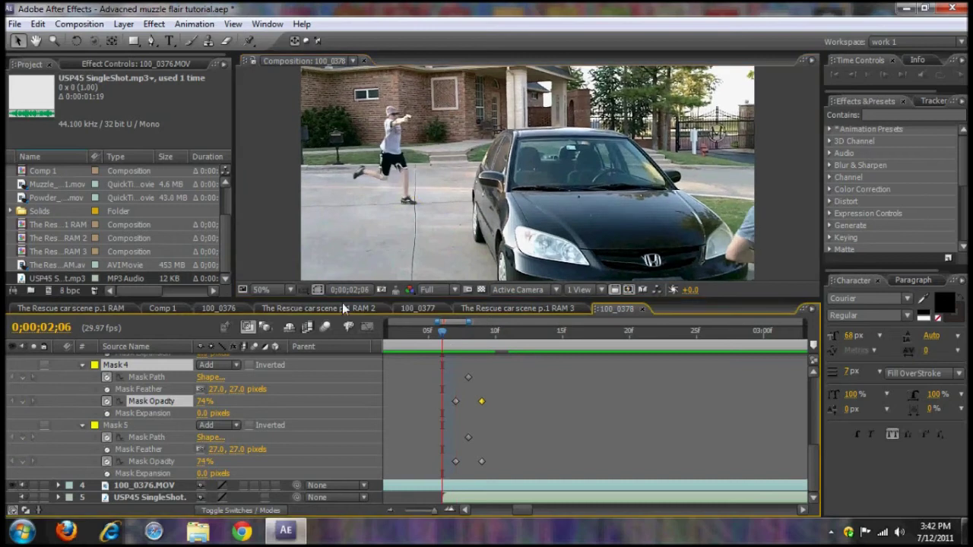
{"action": "left_click", "coordinate": [316, 292]}
{"action": "key", "text": "Page_Down"}
{"action": "key", "text": "Page_Down"}
{"action": "key", "text": "Page_Down"}
{"action": "key", "text": "Page_Down"}
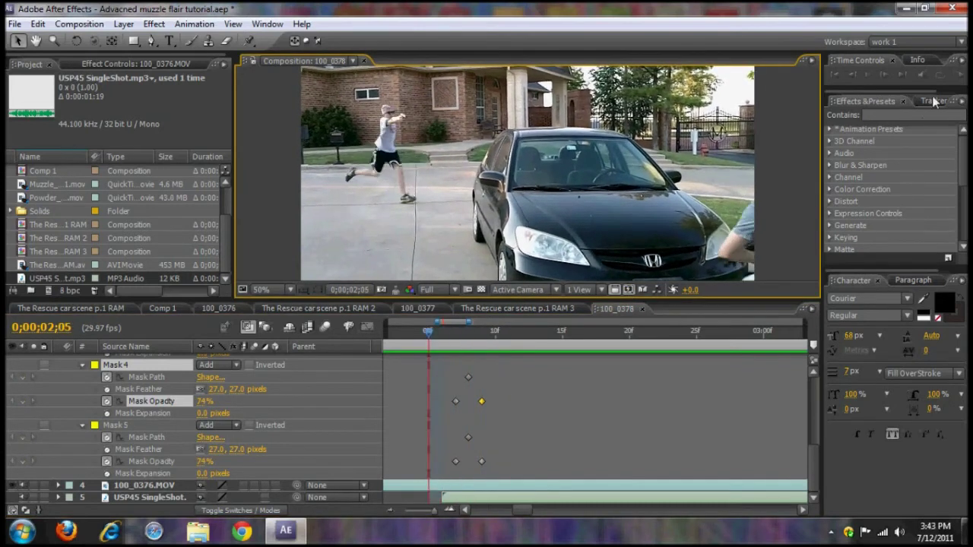
Step: Run RAM previews of the gunshot from just before the flash and check the frames up to 0;00;02;07
{"action": "left_click", "coordinate": [961, 74]}
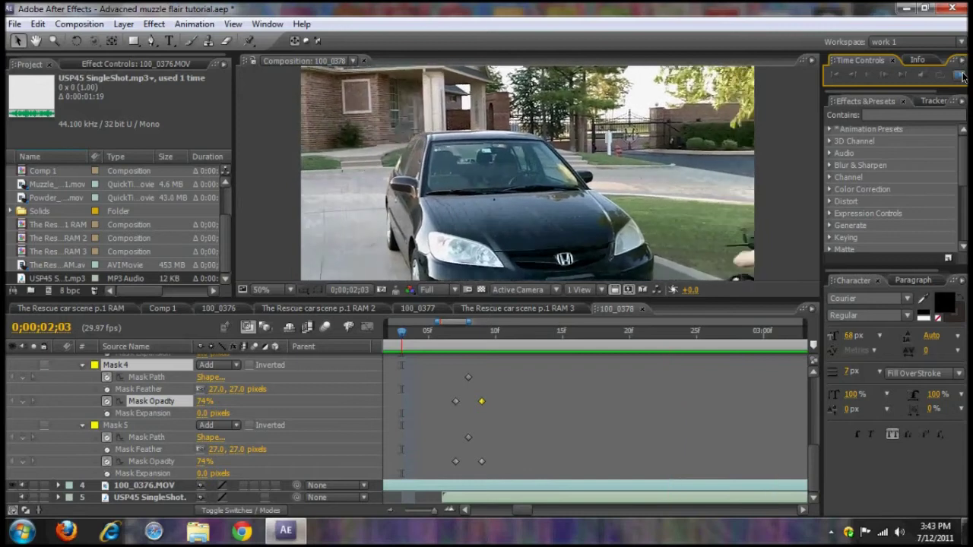
{"action": "left_click_drag", "start_coordinate": [402, 331], "coordinate": [466, 348]}
{"action": "key", "text": "KP_0"}
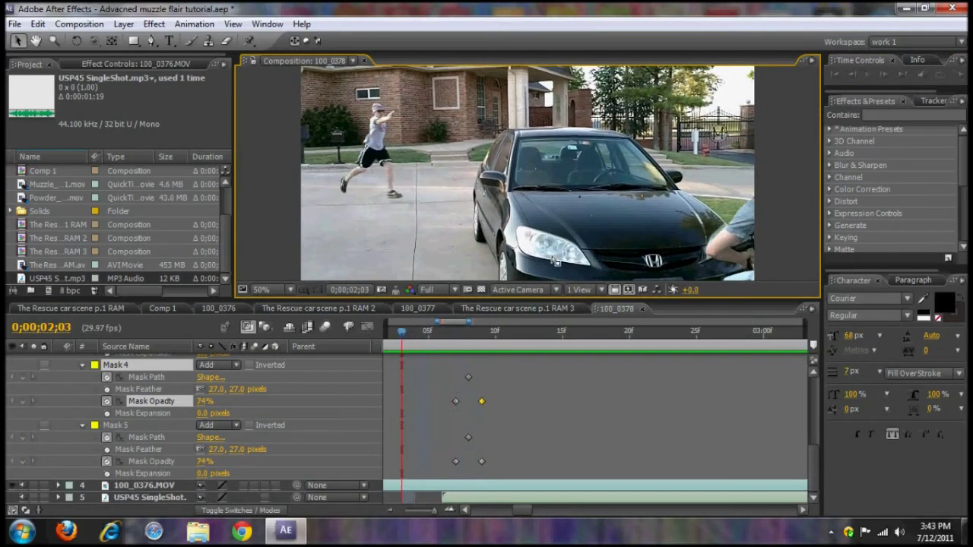
{"action": "key", "text": "Page_Up"}
{"action": "left_click", "coordinate": [959, 76]}
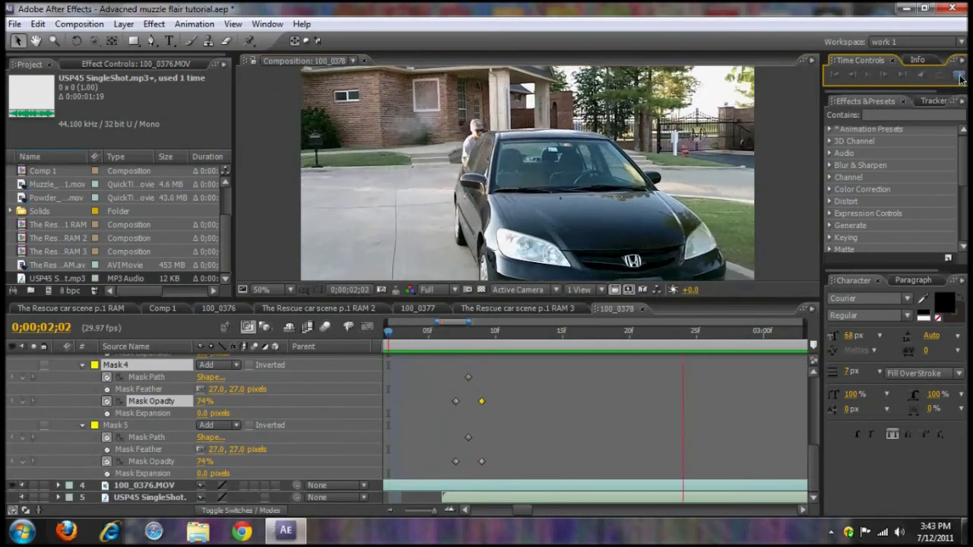
{"action": "key", "text": "Page_Down"}
{"action": "key", "text": "Page_Down"}
{"action": "key", "text": "Page_Down"}
{"action": "key", "text": "Page_Down"}
{"action": "key", "text": "Page_Down"}
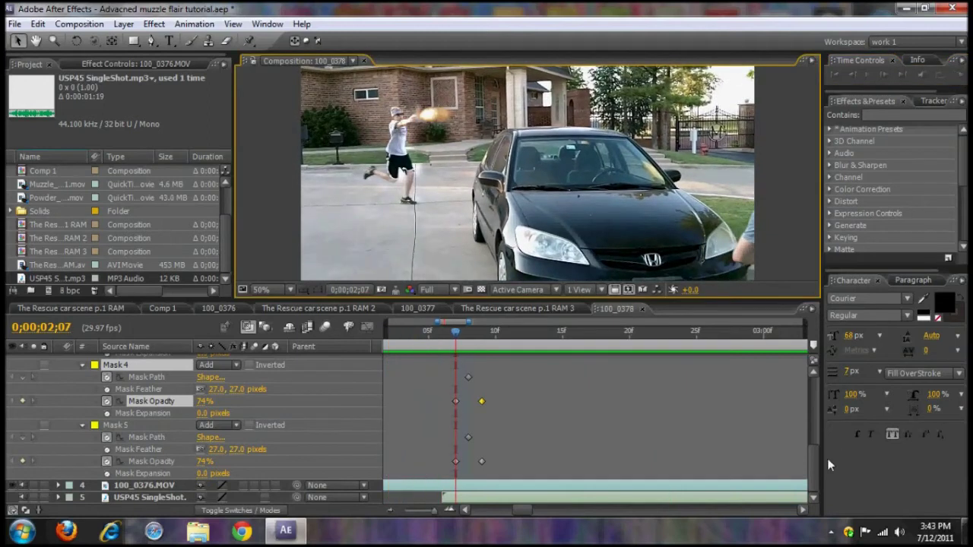
Step: Collapse the properties of all five masks on the short 100_0376.MOV copy
{"action": "left_click", "coordinate": [813, 461]}
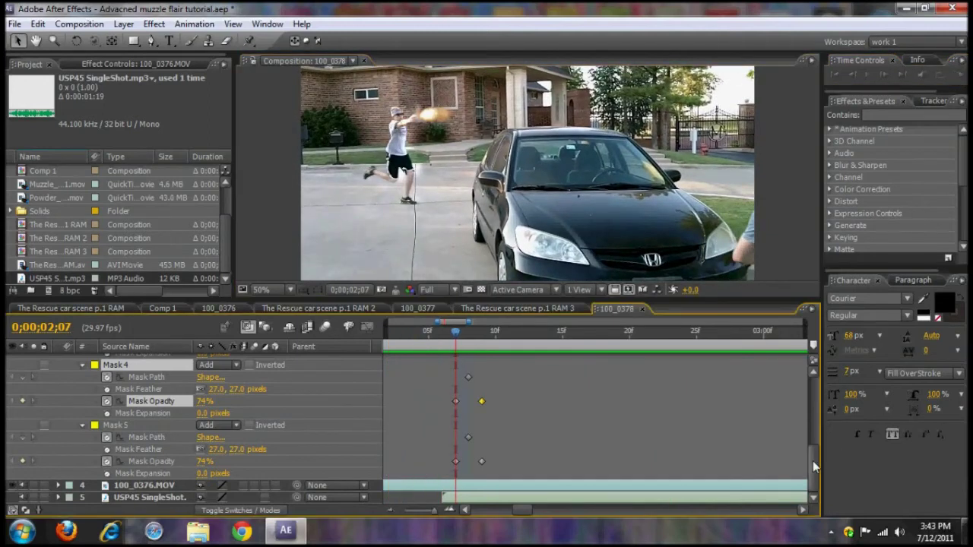
{"action": "left_click", "coordinate": [82, 365]}
{"action": "left_click", "coordinate": [81, 427]}
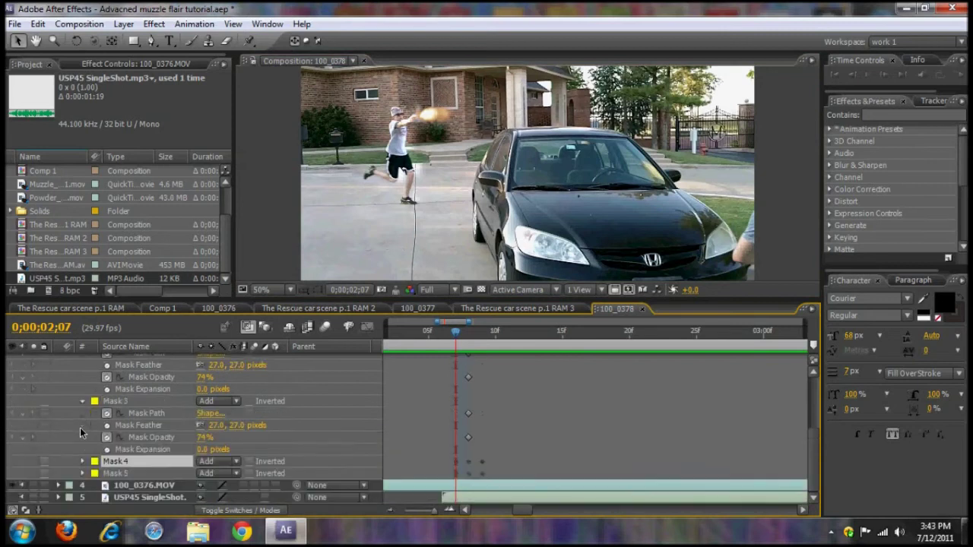
{"action": "left_click", "coordinate": [82, 401]}
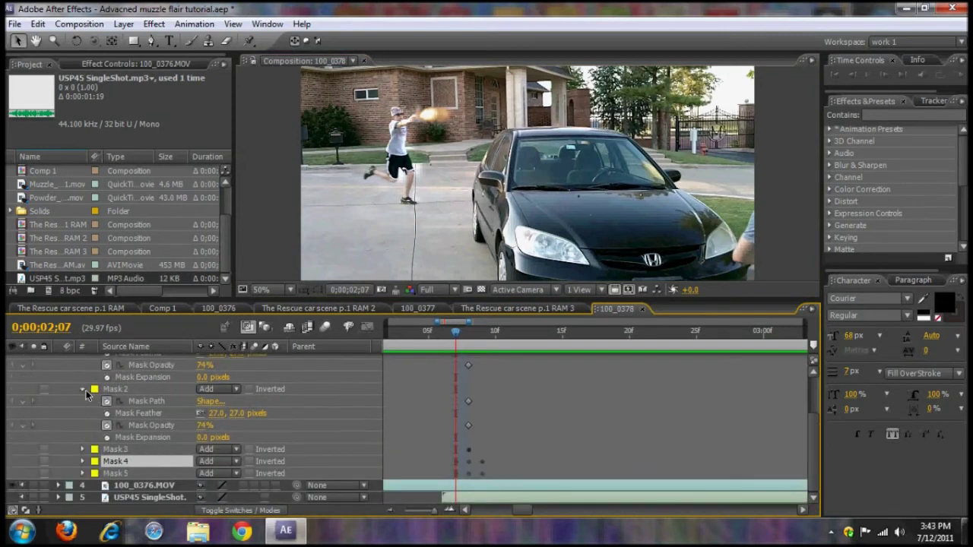
{"action": "left_click", "coordinate": [82, 389]}
{"action": "left_click", "coordinate": [83, 384]}
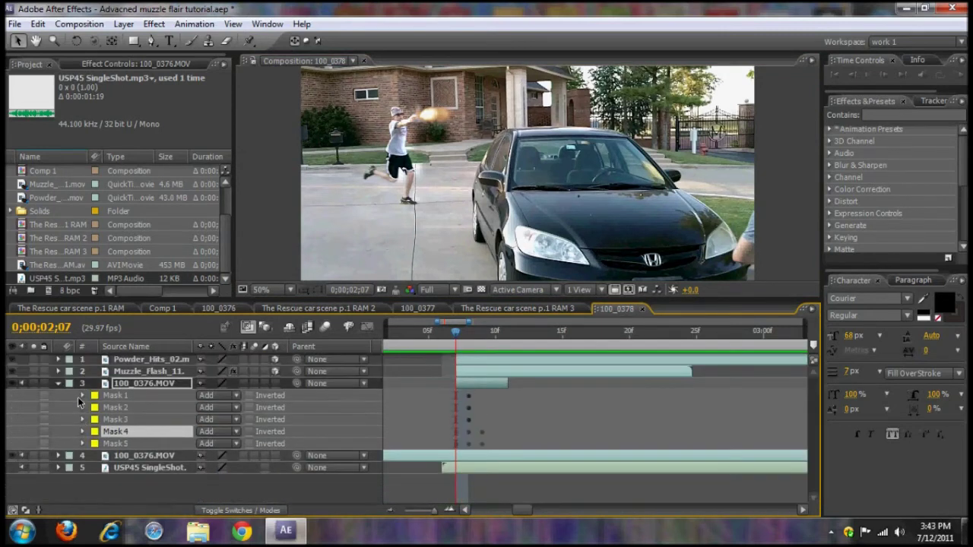
Step: Compare the frames around 0;00;02;07 and select the short 100_0376.MOV copy
{"action": "key", "text": "Page_Down"}
{"action": "key", "text": "Page_Down"}
{"action": "key", "text": "Page_Up"}
{"action": "key", "text": "Page_Up"}
{"action": "key", "text": "Page_Up"}
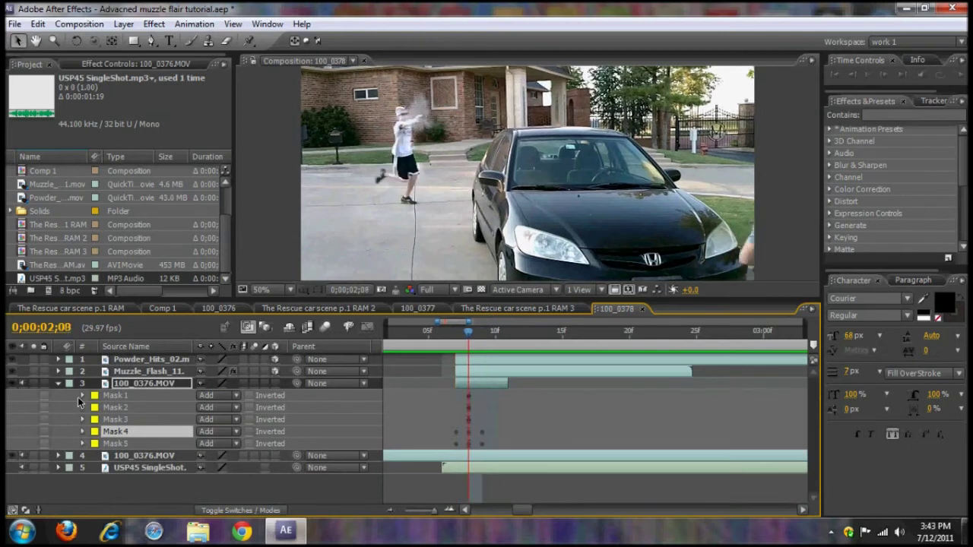
{"action": "key", "text": "Page_Down"}
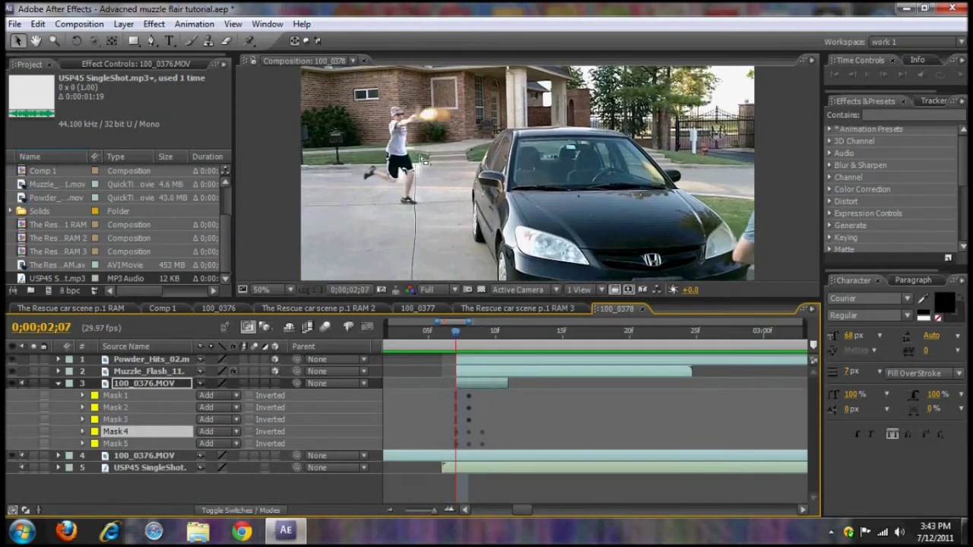
{"action": "left_click", "coordinate": [460, 385]}
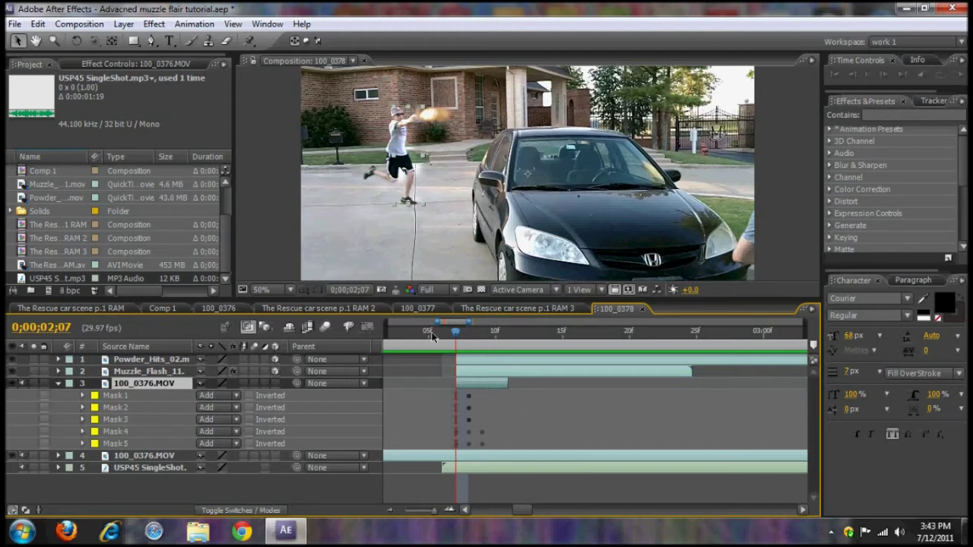
Step: Nudge all five masks on the short 100_0376.MOV copy together at 0;00;02;07, with mask outlines shown at 100% magnification
{"action": "key", "text": "Page_Down"}
{"action": "key", "text": "Page_Up"}
{"action": "left_click", "coordinate": [118, 396]}
{"action": "left_click", "coordinate": [105, 445], "text": "shift"}
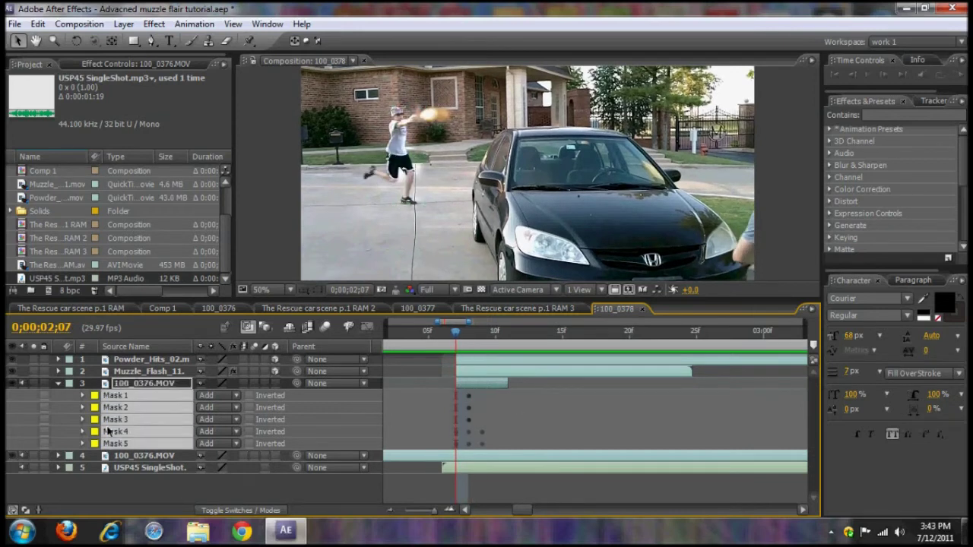
{"action": "left_click", "coordinate": [83, 397]}
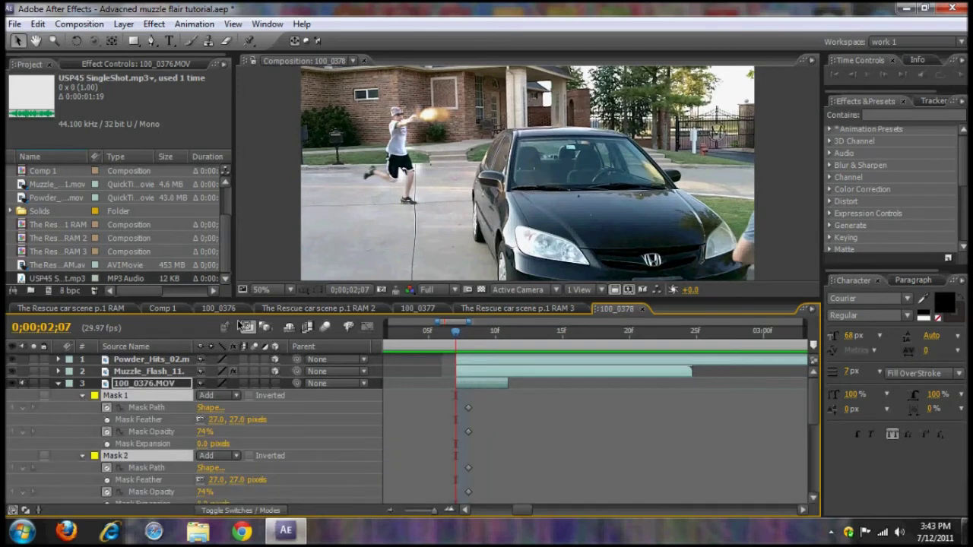
{"action": "left_click", "coordinate": [314, 289]}
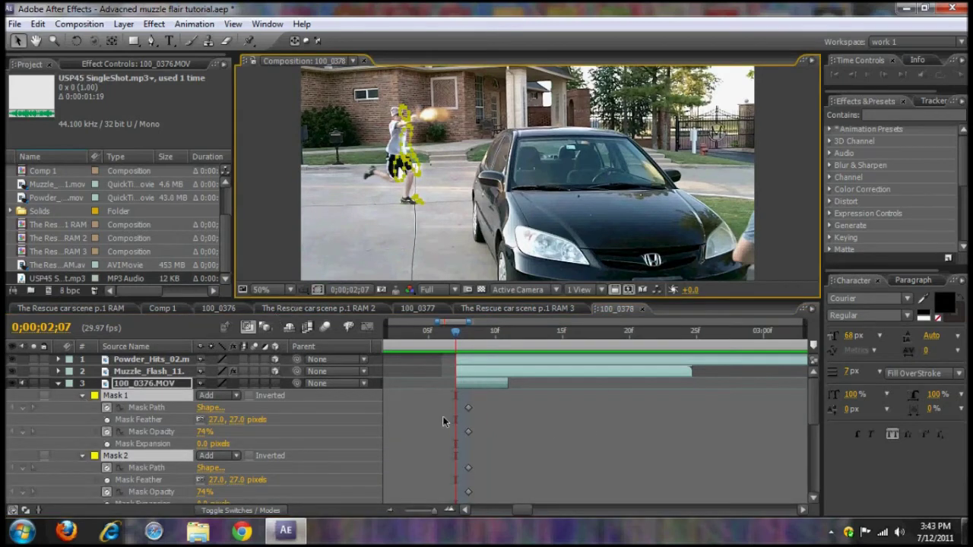
{"action": "left_click", "coordinate": [289, 289]}
{"action": "left_click", "coordinate": [307, 180]}
{"action": "left_click", "coordinate": [315, 291]}
{"action": "left_click", "coordinate": [316, 289]}
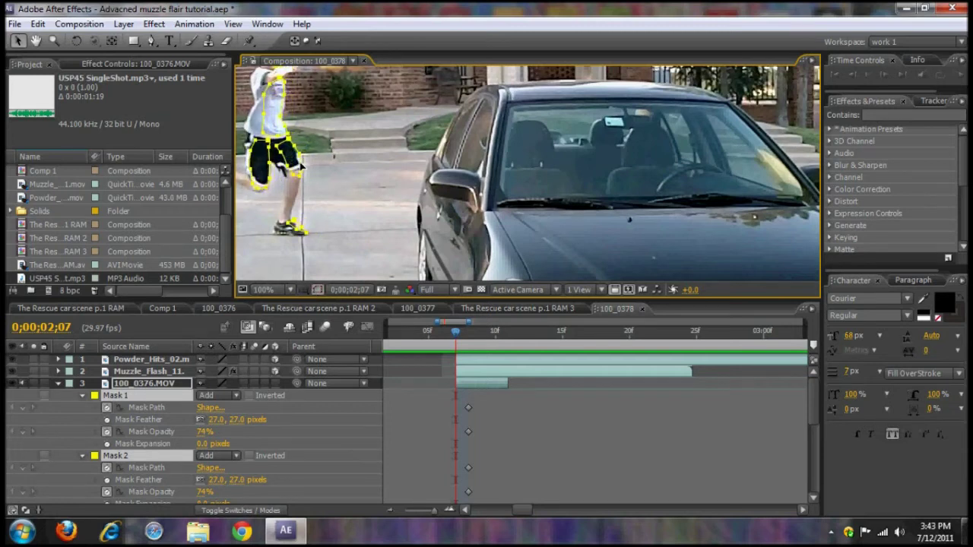
{"action": "left_click_drag", "start_coordinate": [459, 136], "coordinate": [485, 168]}
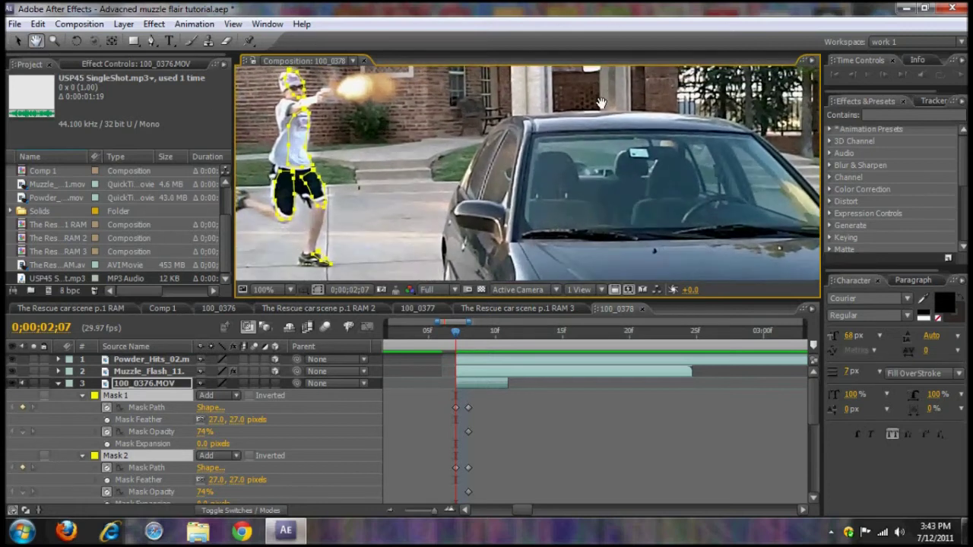
Step: Step through the frames after 0;00;02;07 and back to 0;00;02;06 to check how the masks sit on the man
{"action": "key", "text": "Page_Down"}
{"action": "key", "text": "Page_Down"}
{"action": "key", "text": "Page_Down"}
{"action": "key", "text": "Page_Down"}
{"action": "key", "text": "Page_Down"}
{"action": "key", "text": "Page_Up"}
{"action": "key", "text": "Page_Up"}
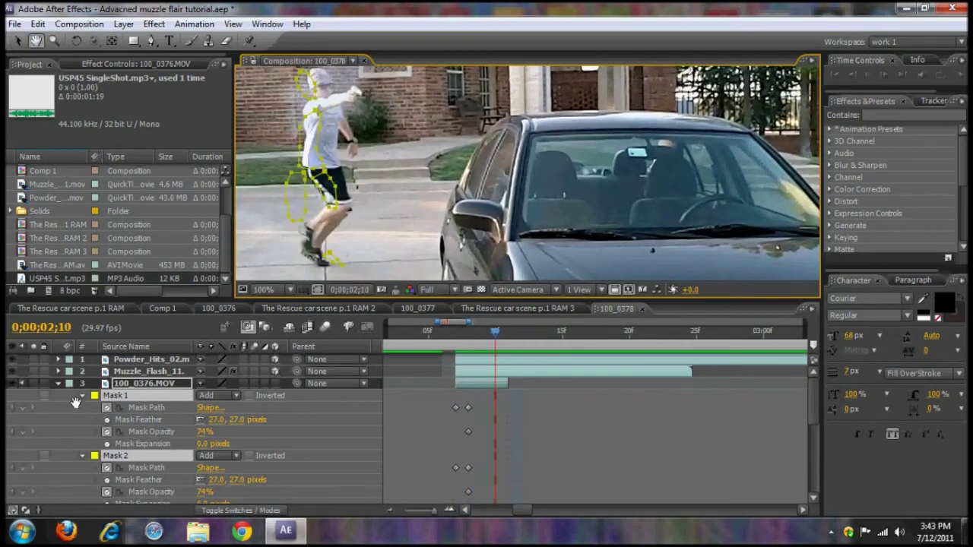
{"action": "key", "text": "Page_Up"}
{"action": "key", "text": "Page_Up"}
{"action": "key", "text": "Page_Up"}
{"action": "key", "text": "Page_Up"}
Step: Deselect the masks and collapse the properties of Mask 1 through Mask 5
{"action": "left_click", "coordinate": [17, 41]}
{"action": "left_click", "coordinate": [83, 396]}
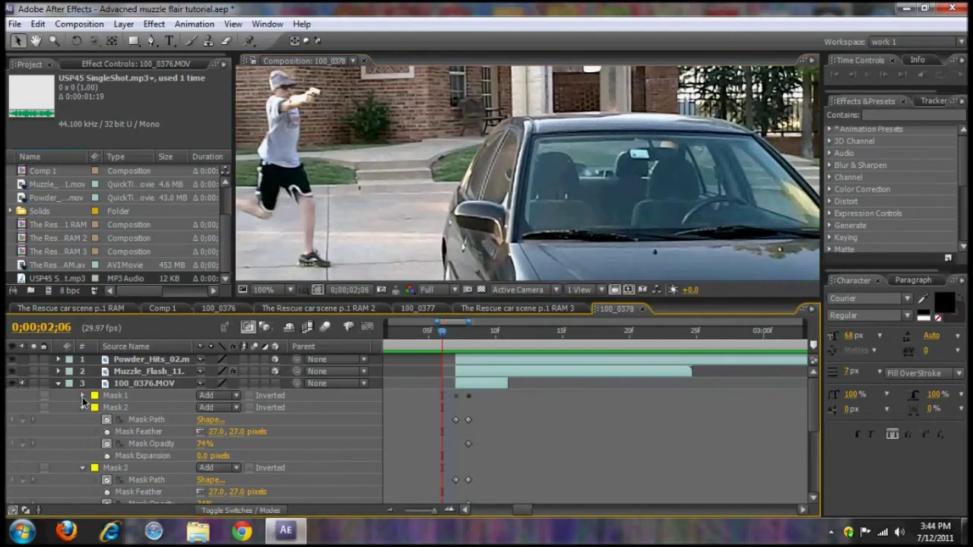
{"action": "left_click", "coordinate": [82, 407]}
{"action": "left_click", "coordinate": [82, 420]}
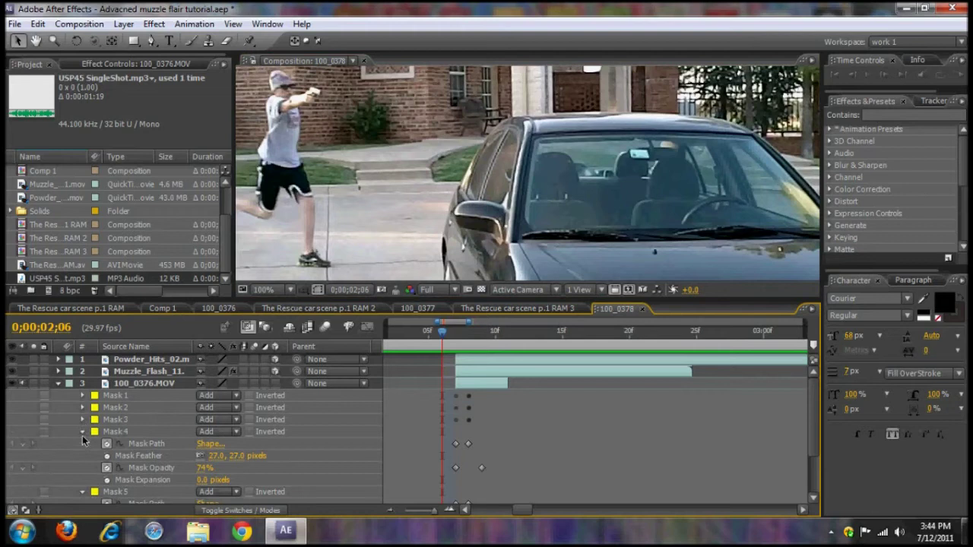
{"action": "left_click", "coordinate": [83, 432]}
{"action": "left_click", "coordinate": [82, 444]}
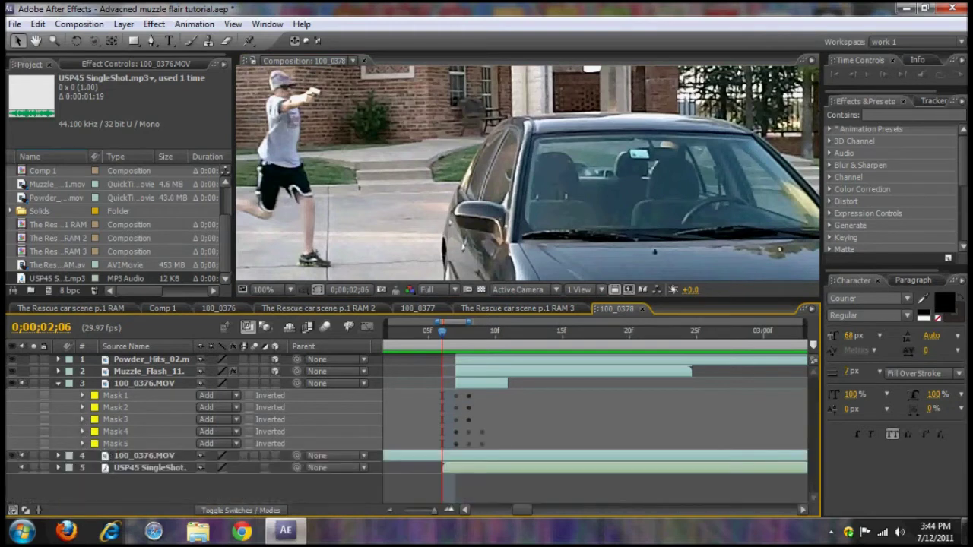
Step: View the composition at 50%, run a RAM preview of the gunshot, and check the flash frame at 0;00;02;07
{"action": "left_click", "coordinate": [268, 289]}
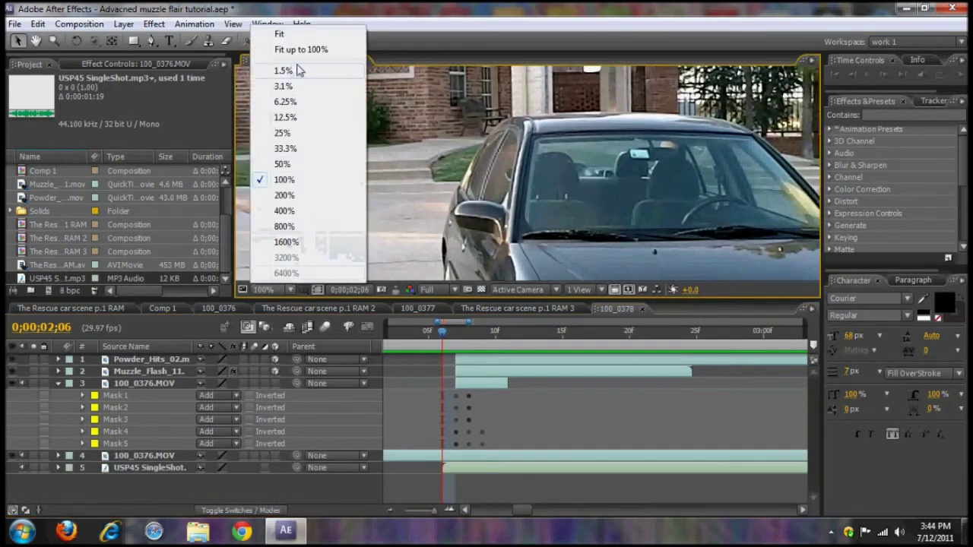
{"action": "left_click", "coordinate": [302, 164]}
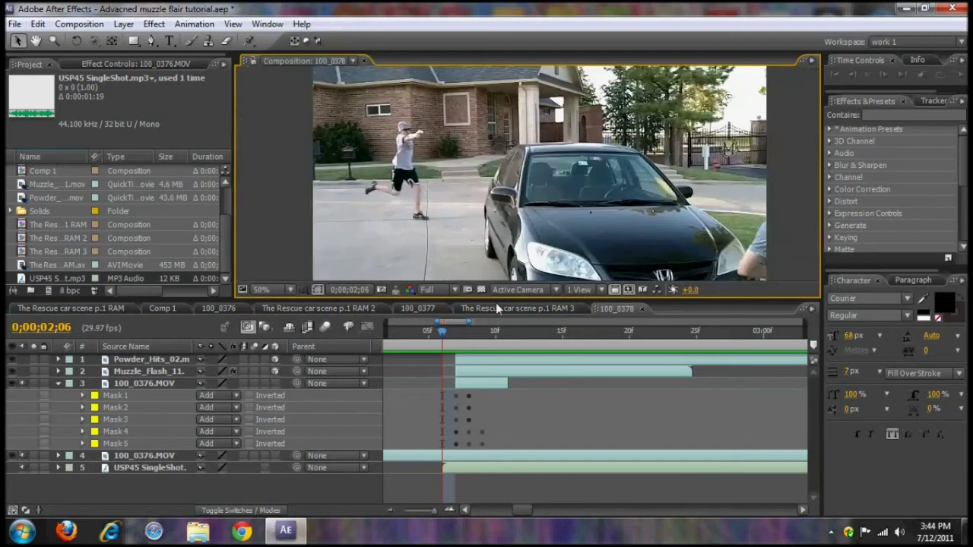
{"action": "left_click", "coordinate": [959, 79]}
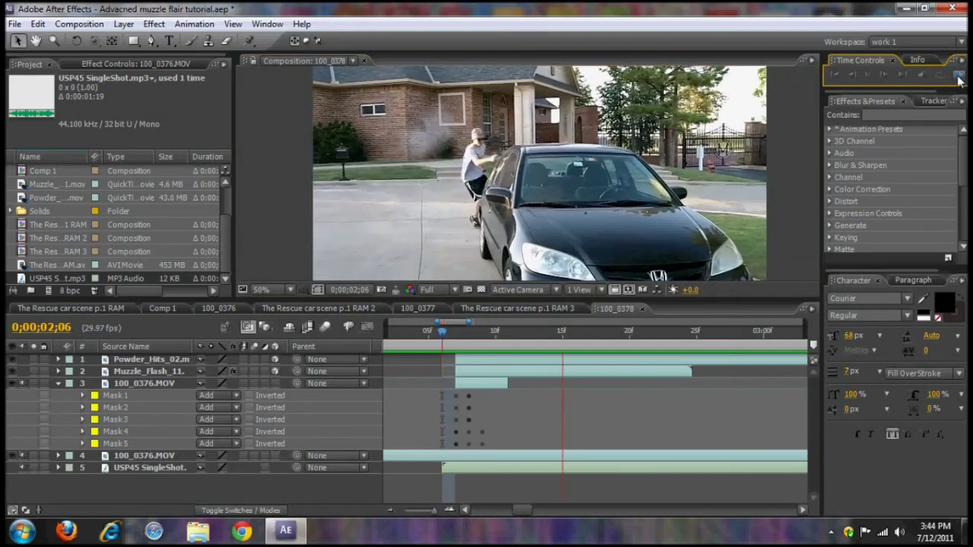
{"action": "left_click", "coordinate": [960, 79]}
{"action": "left_click", "coordinate": [707, 213]}
{"action": "key", "text": "Page_Down"}
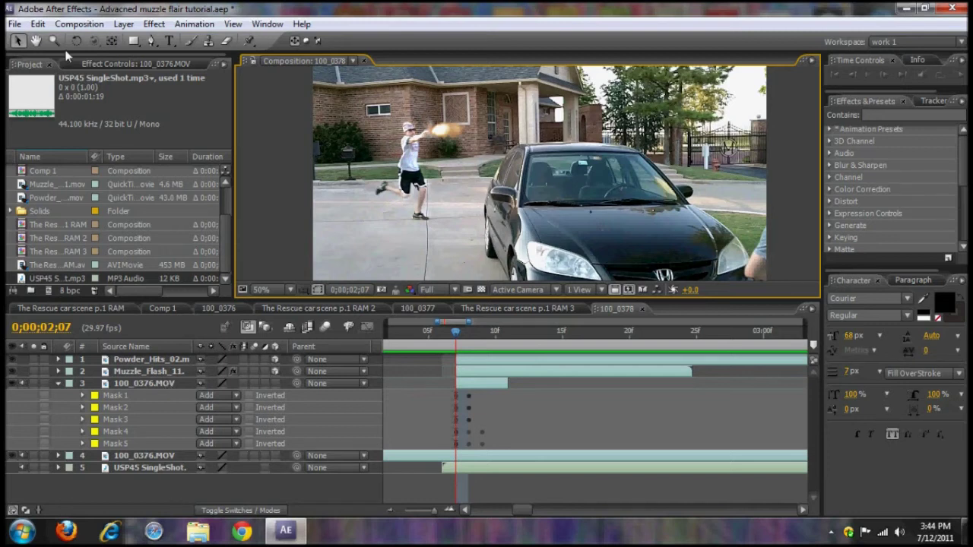
Step: Draw a closed Pen mask on the short 100_0376.MOV copy over the part of the car roof nearest the man, at 100% magnification
{"action": "left_click", "coordinate": [291, 291]}
{"action": "left_click", "coordinate": [283, 181]}
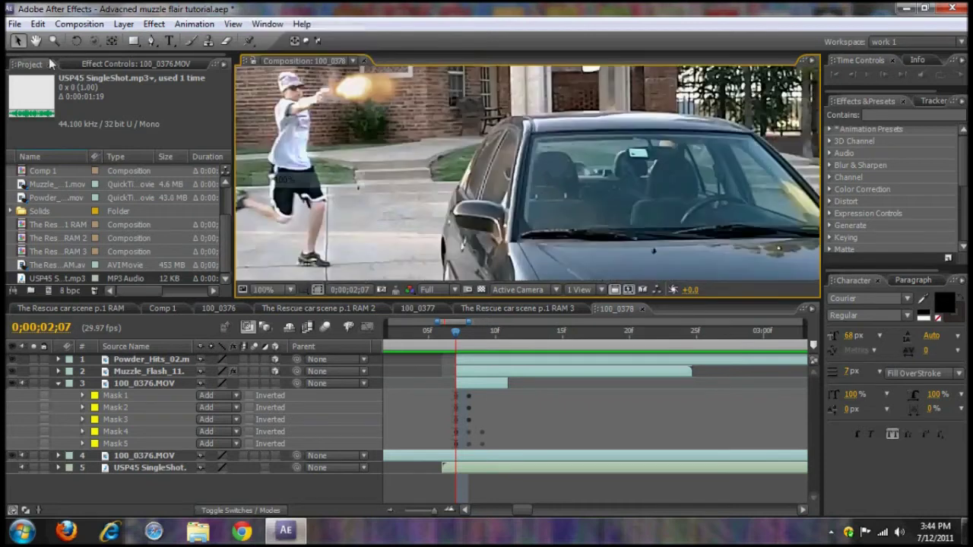
{"action": "left_click", "coordinate": [150, 44]}
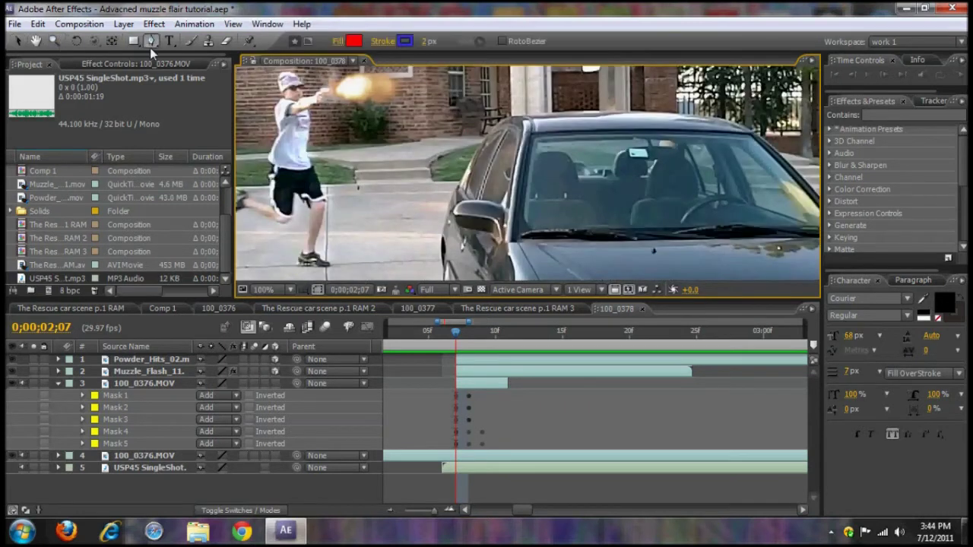
{"action": "left_click", "coordinate": [526, 129]}
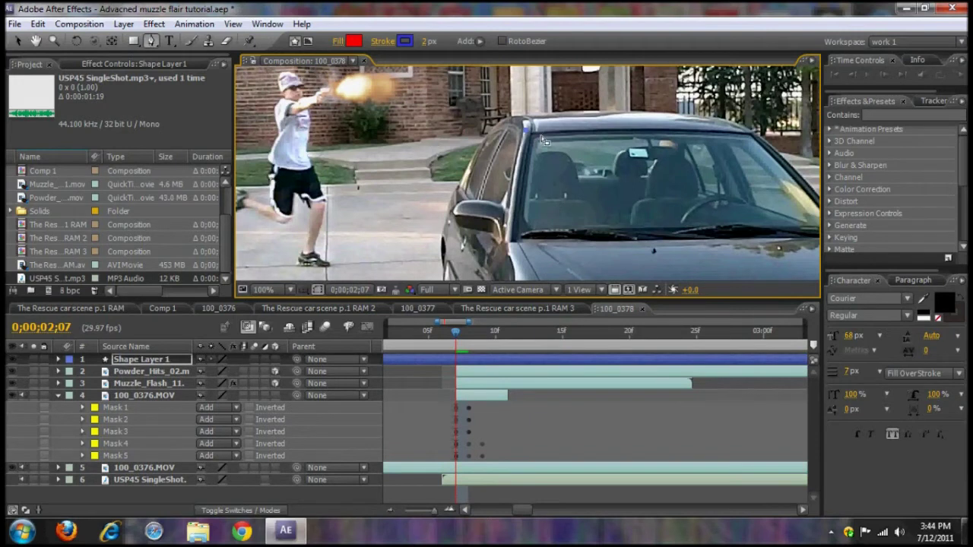
{"action": "key", "text": "ctrl+z"}
{"action": "left_click", "coordinate": [147, 383]}
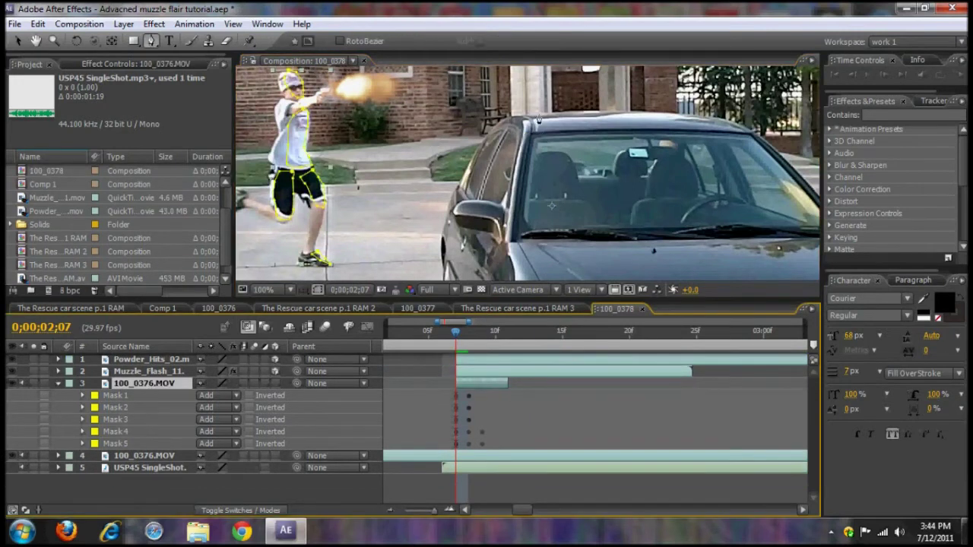
{"action": "left_click", "coordinate": [555, 131]}
{"action": "left_click", "coordinate": [580, 130]}
{"action": "left_click", "coordinate": [608, 124]}
{"action": "left_click", "coordinate": [605, 111]}
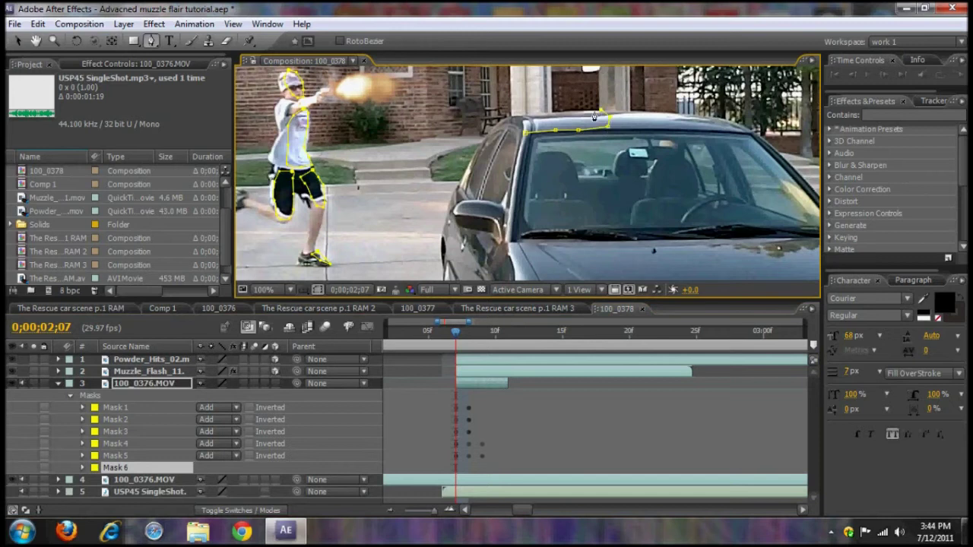
{"action": "left_click", "coordinate": [561, 111]}
{"action": "left_click", "coordinate": [502, 120]}
{"action": "left_click", "coordinate": [524, 139]}
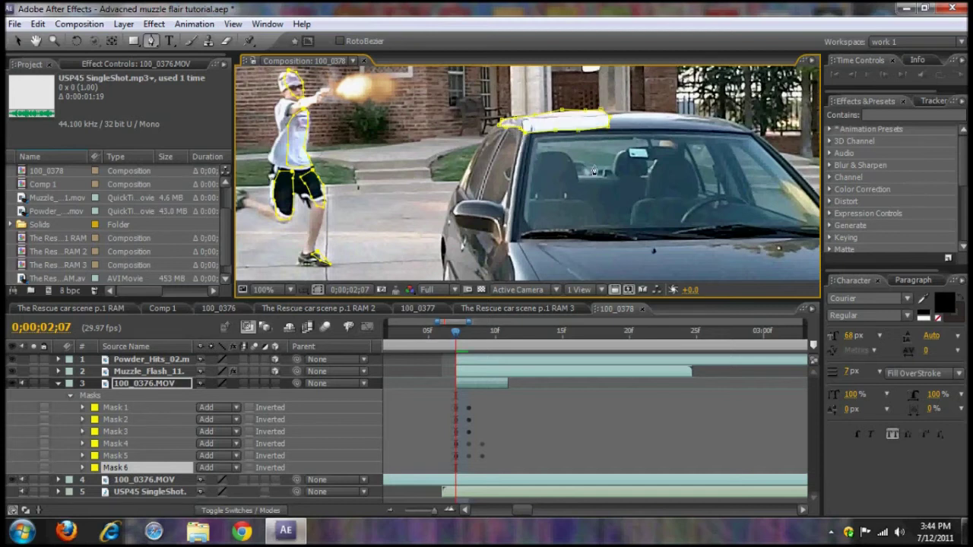
Step: Draw a closed Pen mask around the car's side panel below the side mirror, between the two wheels
{"action": "left_click", "coordinate": [38, 41]}
{"action": "left_click_drag", "start_coordinate": [458, 158], "coordinate": [504, 86]}
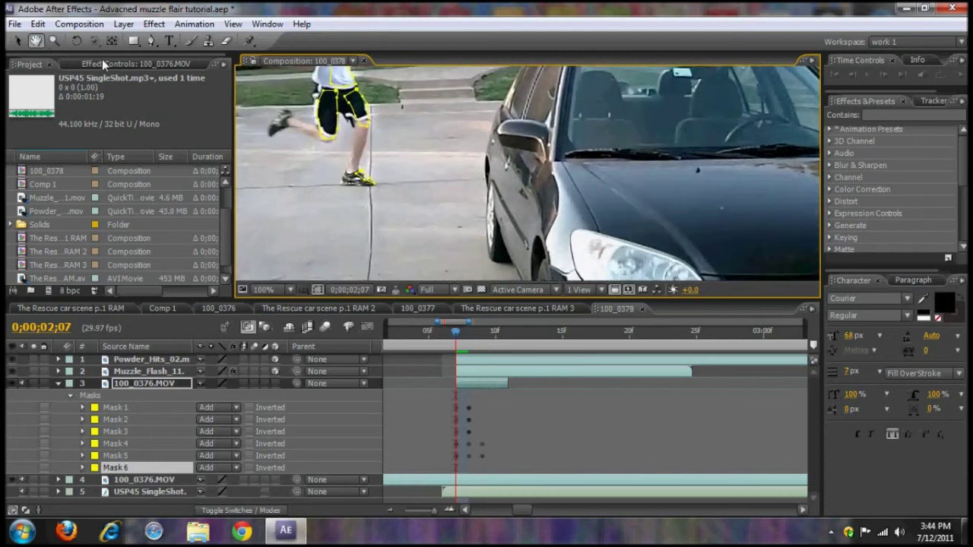
{"action": "left_click", "coordinate": [152, 41]}
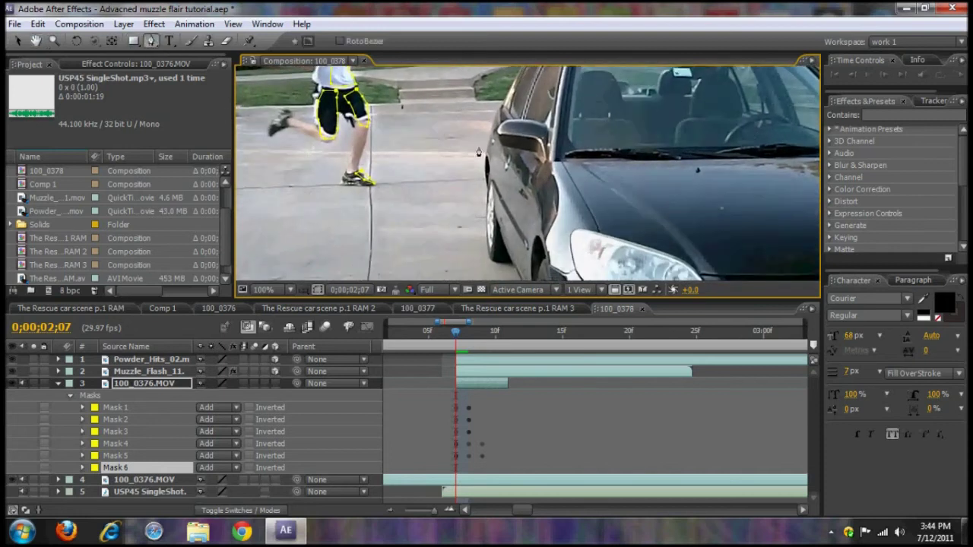
{"action": "left_click", "coordinate": [498, 114]}
{"action": "left_click", "coordinate": [488, 151]}
{"action": "left_click", "coordinate": [487, 158]}
{"action": "left_click", "coordinate": [492, 189]}
{"action": "left_click", "coordinate": [494, 209]}
{"action": "left_click", "coordinate": [498, 226]}
{"action": "left_click", "coordinate": [507, 245]}
{"action": "left_click", "coordinate": [513, 256]}
{"action": "left_click", "coordinate": [524, 242]}
{"action": "left_click", "coordinate": [530, 229]}
{"action": "left_click", "coordinate": [533, 200]}
{"action": "left_click", "coordinate": [537, 175]}
{"action": "left_click", "coordinate": [537, 155]}
{"action": "left_click", "coordinate": [519, 151]}
{"action": "left_click", "coordinate": [500, 149]}
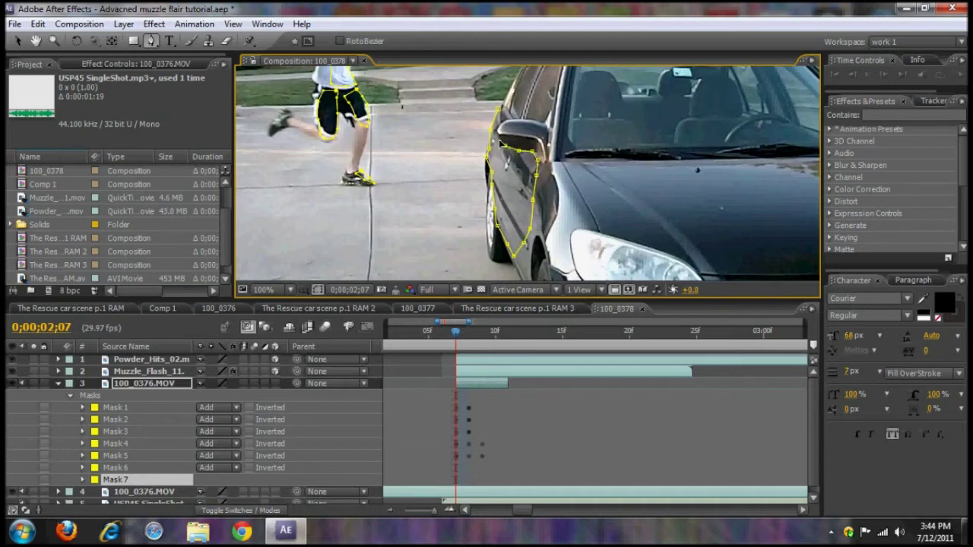
{"action": "left_click", "coordinate": [501, 124]}
{"action": "left_click", "coordinate": [499, 114]}
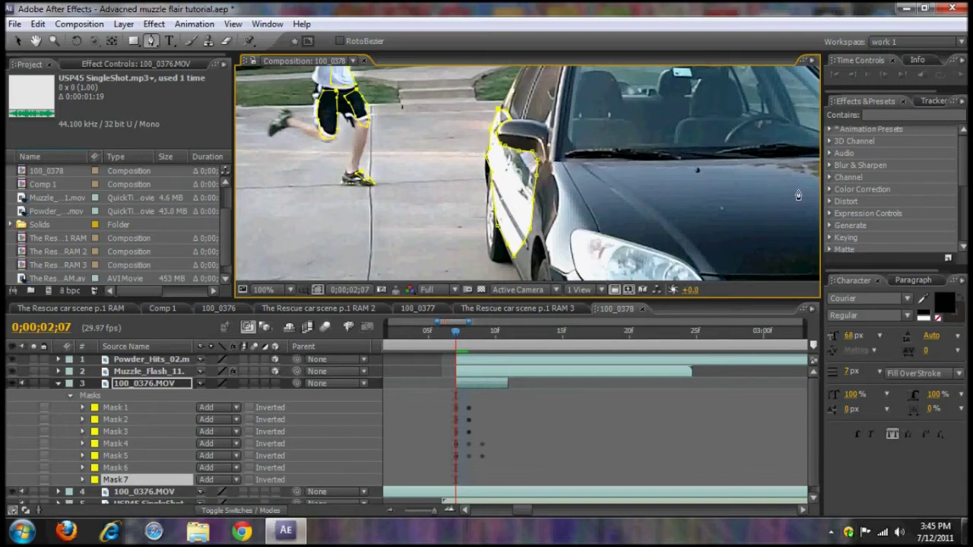
Step: Reselect the short 100_0376.MOV copy and draw a closed Pen mask around the car's rear side window
{"action": "left_click", "coordinate": [18, 41]}
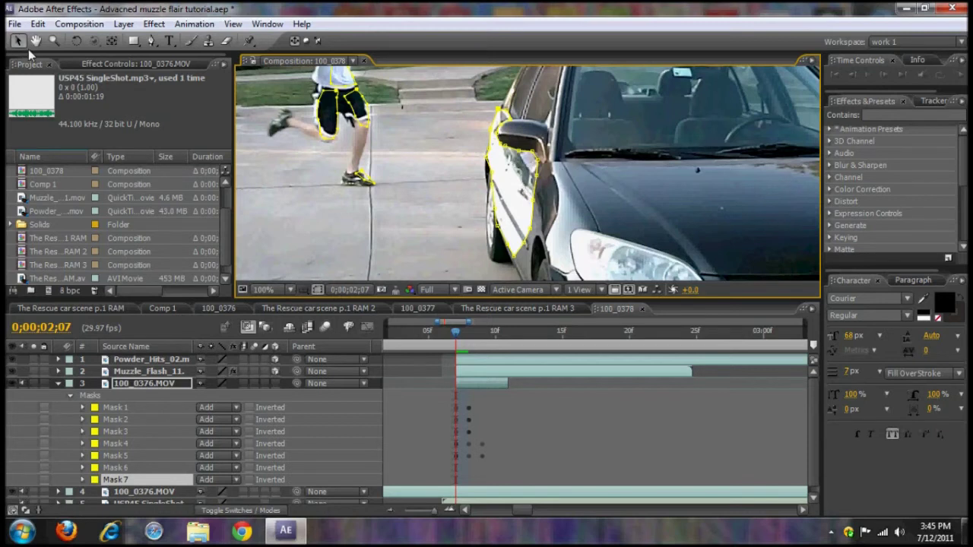
{"action": "left_click", "coordinate": [151, 40]}
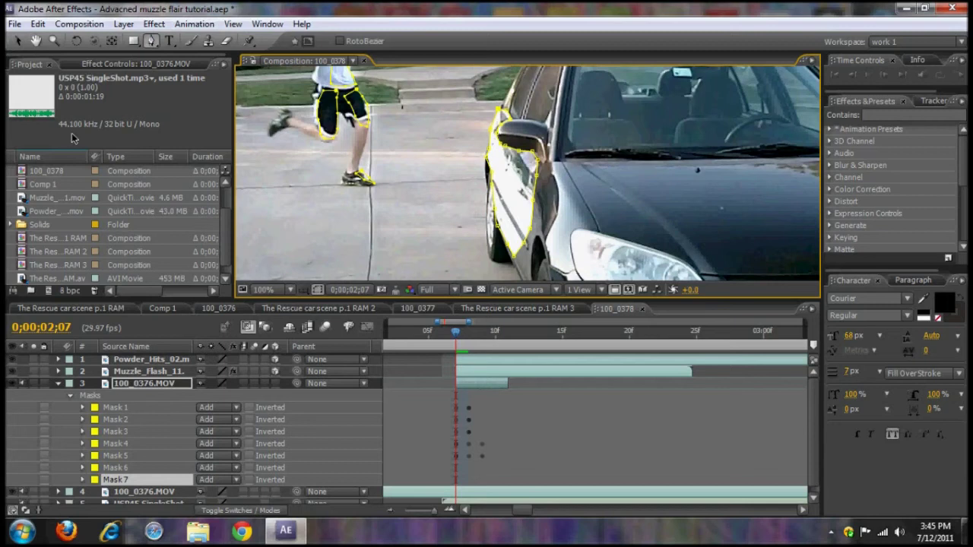
{"action": "left_click", "coordinate": [19, 40]}
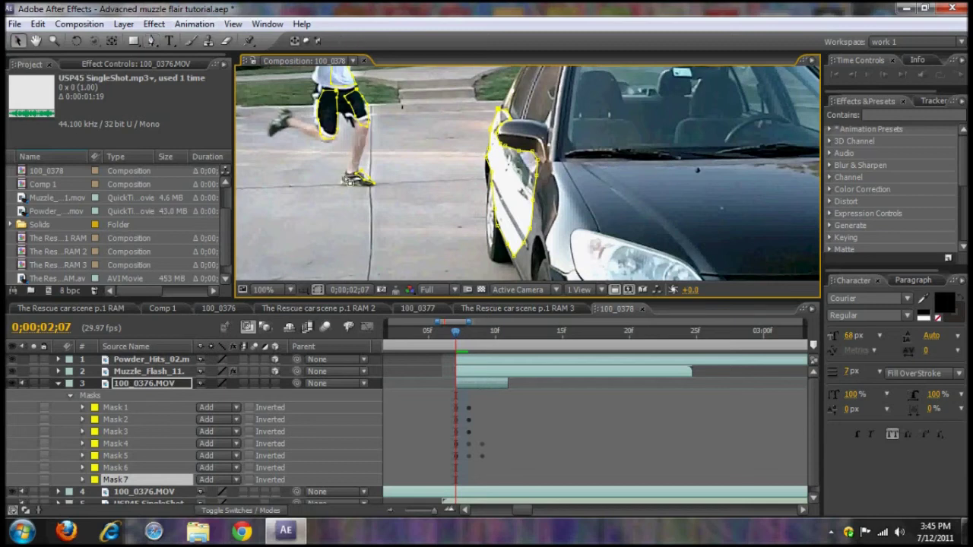
{"action": "left_click", "coordinate": [358, 180]}
{"action": "left_click", "coordinate": [430, 138]}
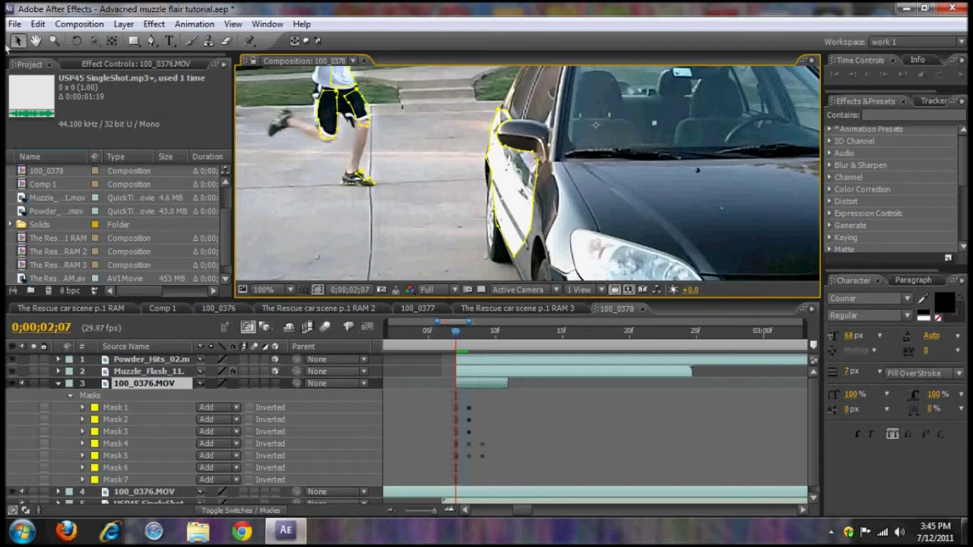
{"action": "left_click", "coordinate": [36, 40]}
{"action": "left_click_drag", "start_coordinate": [408, 104], "coordinate": [380, 170]}
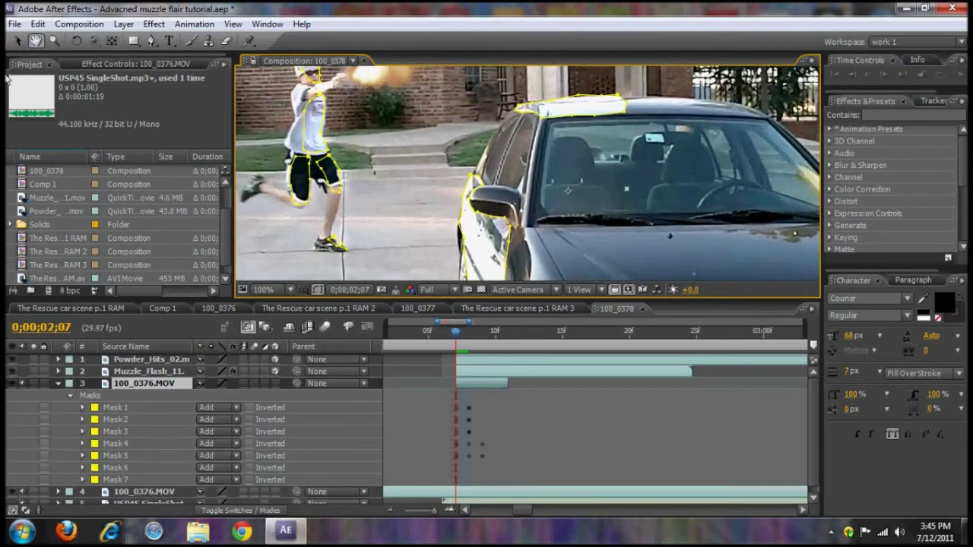
{"action": "left_click", "coordinate": [18, 41]}
{"action": "left_click", "coordinate": [152, 40]}
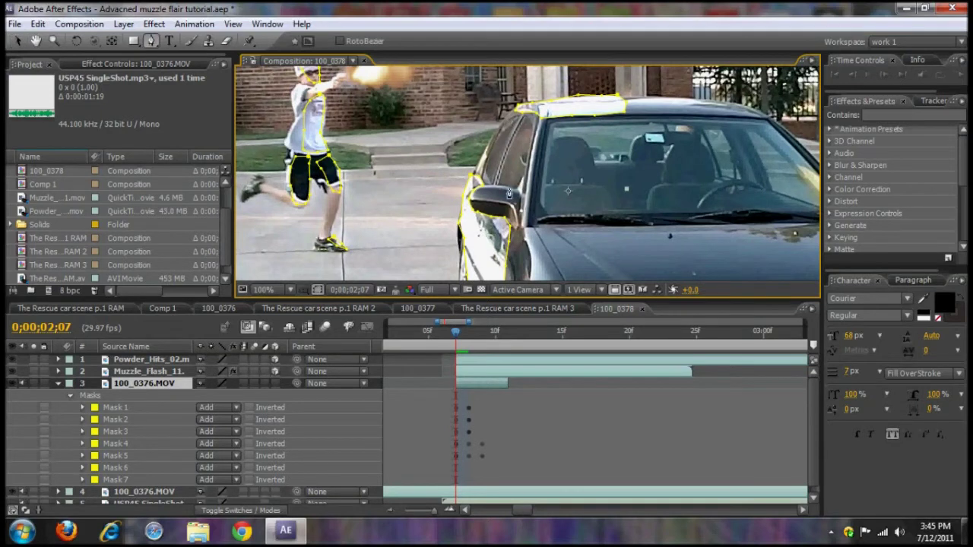
{"action": "left_click", "coordinate": [503, 127]}
{"action": "left_click", "coordinate": [493, 141]}
{"action": "left_click", "coordinate": [489, 163]}
{"action": "left_click", "coordinate": [484, 176]}
{"action": "left_click", "coordinate": [493, 185]}
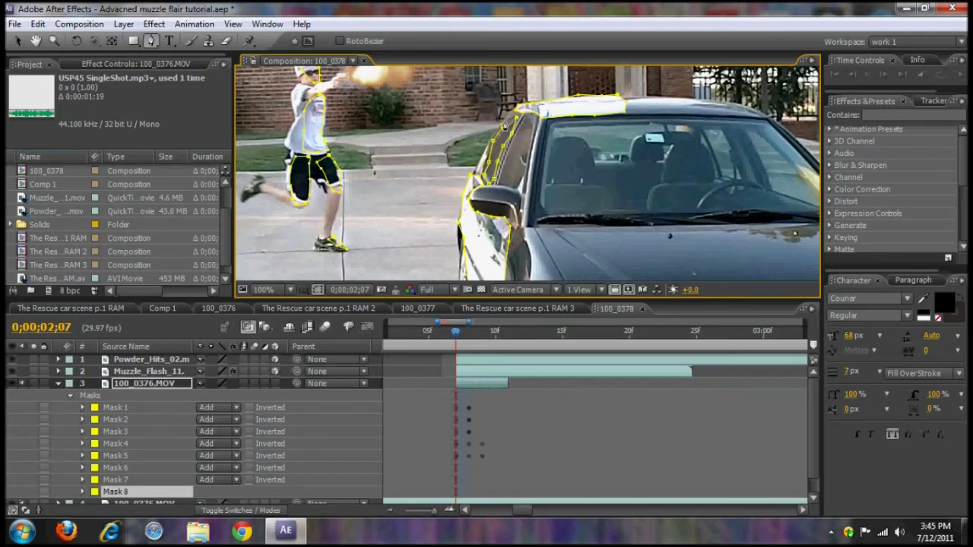
Step: Draw a closed Pen mask around the car's front side window above the mirror
{"action": "left_click", "coordinate": [523, 131]}
{"action": "left_click", "coordinate": [505, 165]}
{"action": "left_click", "coordinate": [503, 180]}
{"action": "left_click", "coordinate": [511, 185]}
{"action": "left_click", "coordinate": [521, 180]}
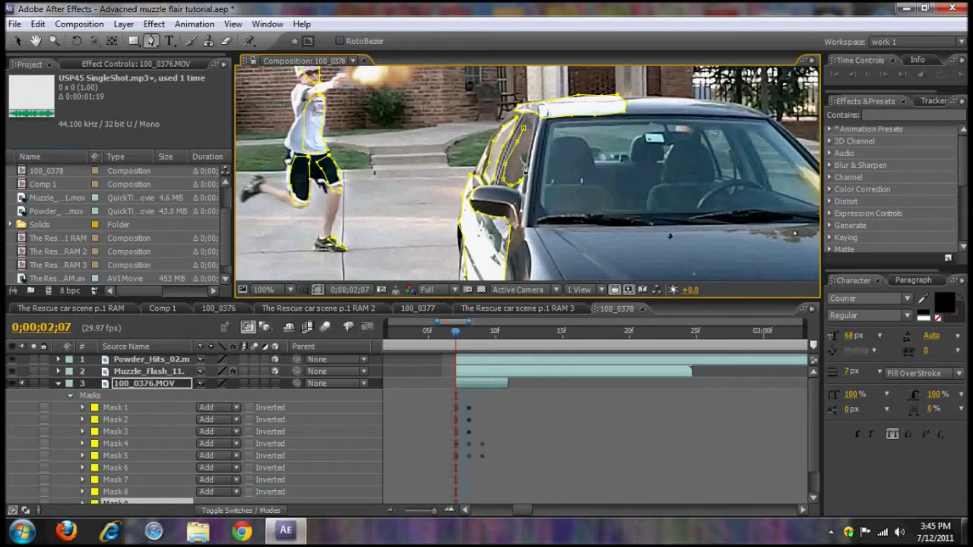
{"action": "left_click", "coordinate": [528, 156]}
{"action": "left_click", "coordinate": [523, 129]}
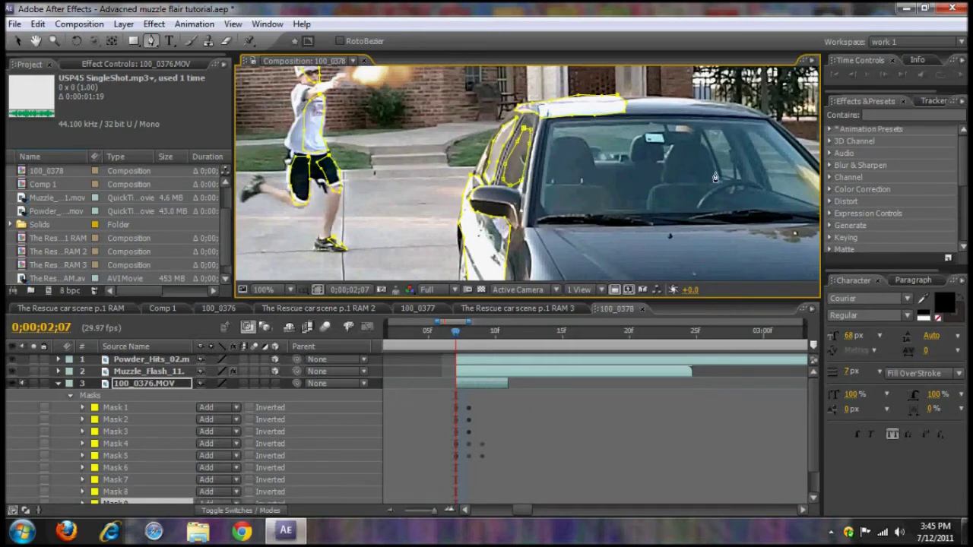
{"action": "left_click", "coordinate": [17, 41]}
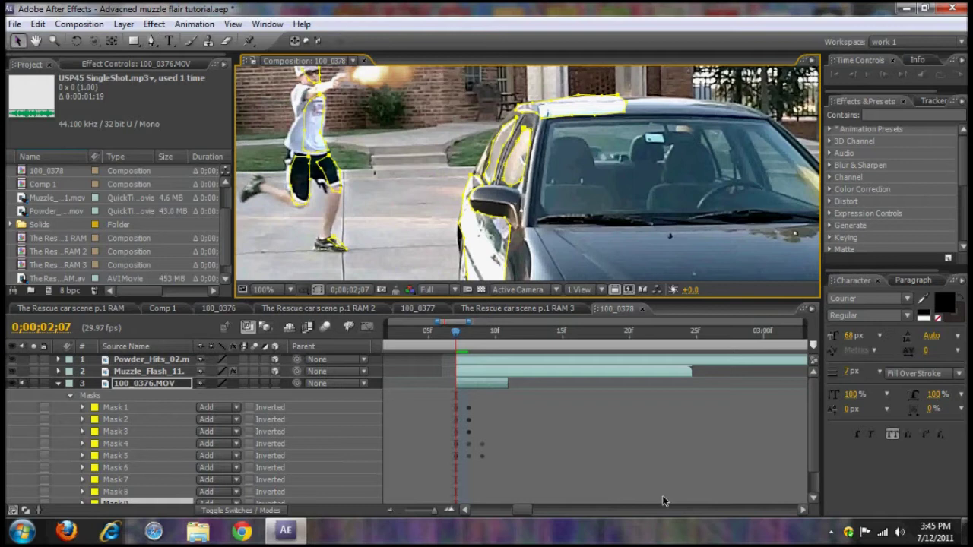
{"action": "scroll", "coordinate": [808, 437], "scroll_direction": "down", "scroll_amount": 2}
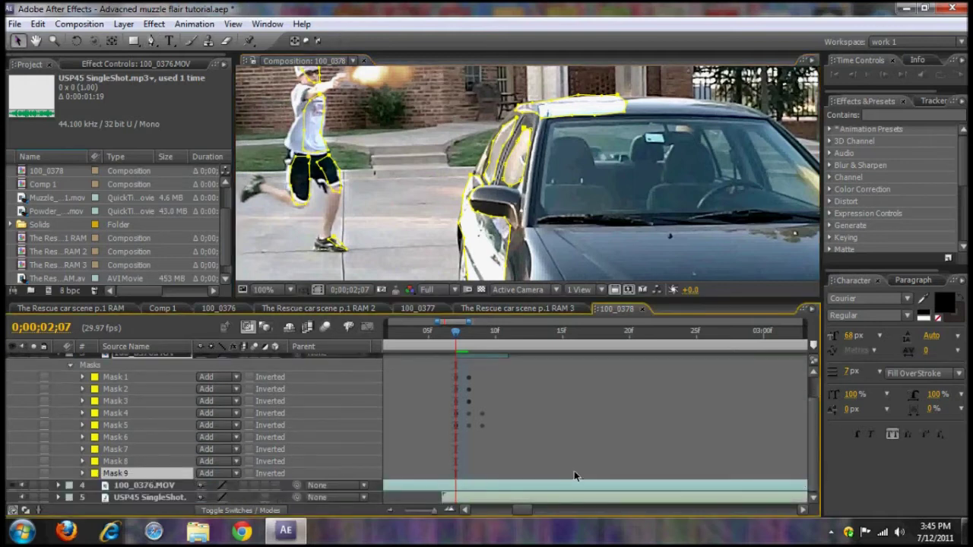
{"action": "left_click", "coordinate": [114, 461], "text": "shift"}
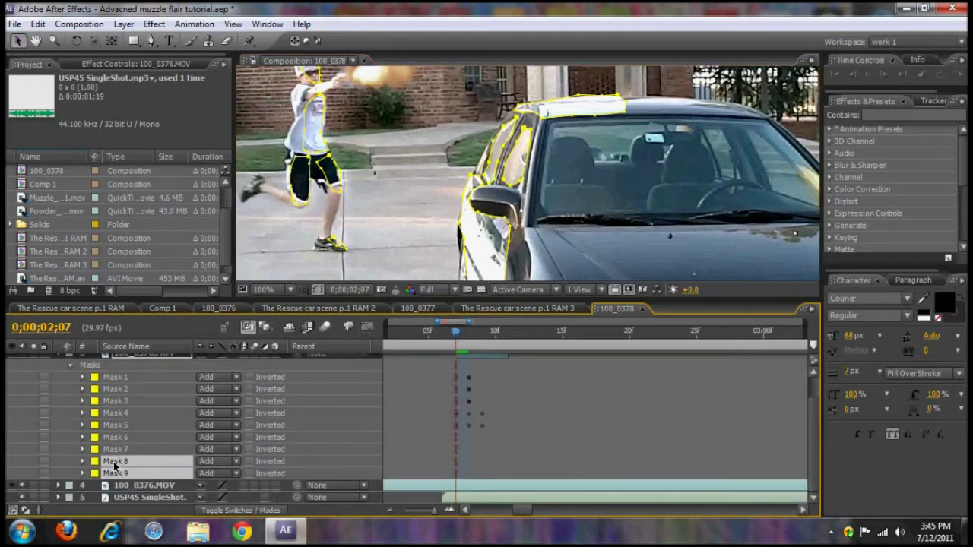
{"action": "left_click", "coordinate": [321, 276]}
{"action": "key", "text": "f"}
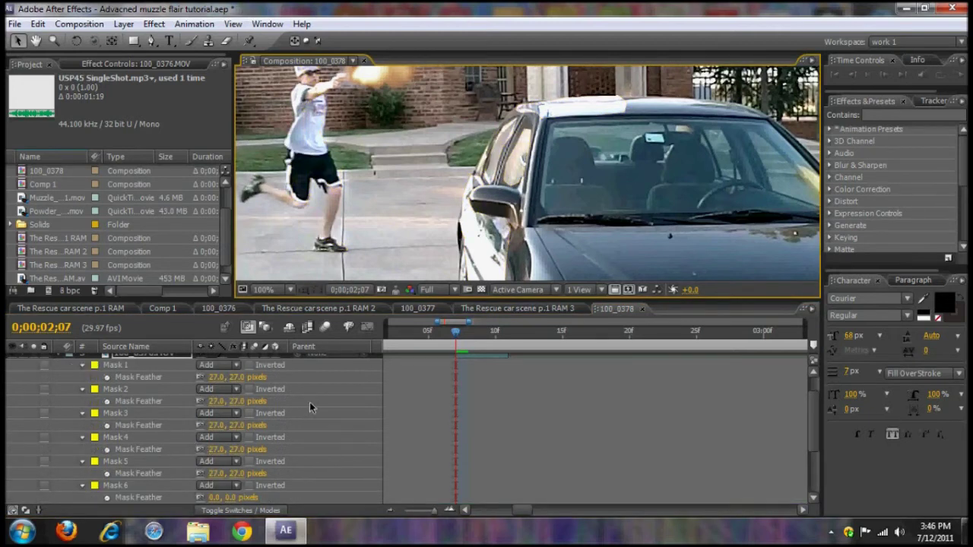
{"action": "key", "text": "f"}
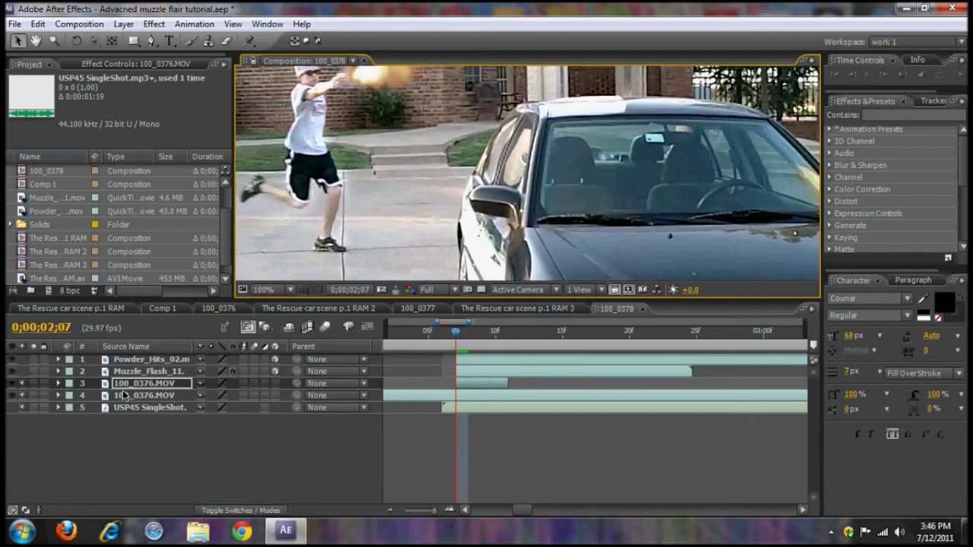
{"action": "key", "text": "m"}
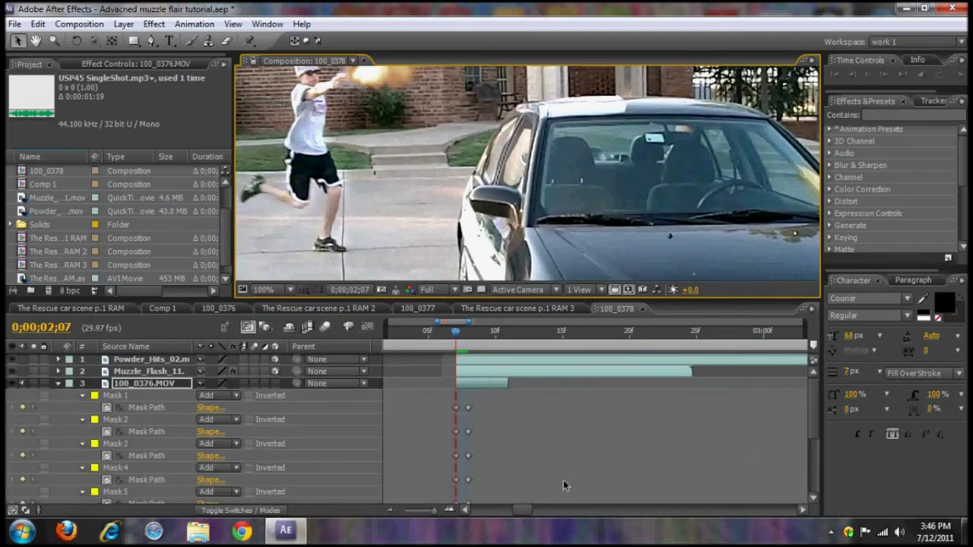
{"action": "scroll", "coordinate": [805, 414], "scroll_direction": "down", "scroll_amount": 5}
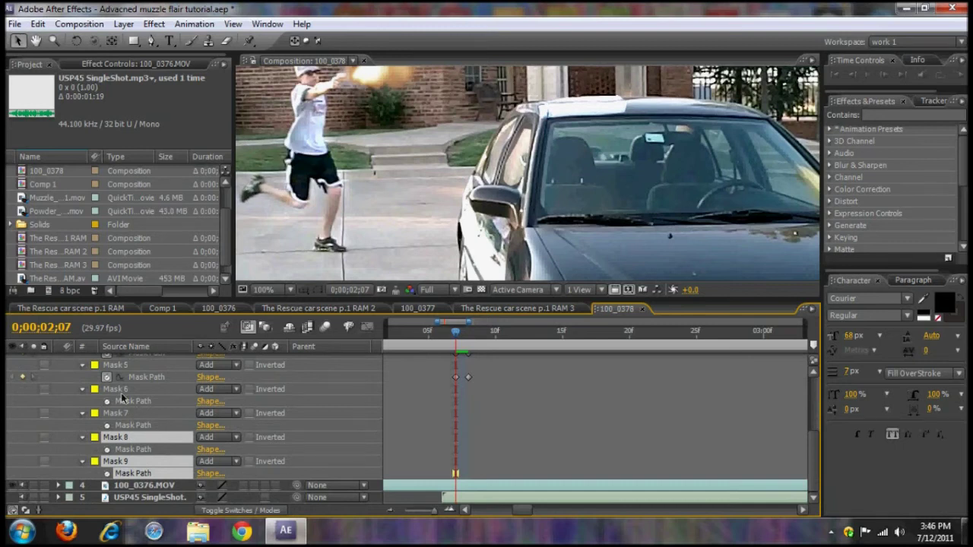
{"action": "left_click", "coordinate": [115, 389]}
{"action": "scroll", "coordinate": [125, 410], "scroll_direction": "up", "scroll_amount": 2}
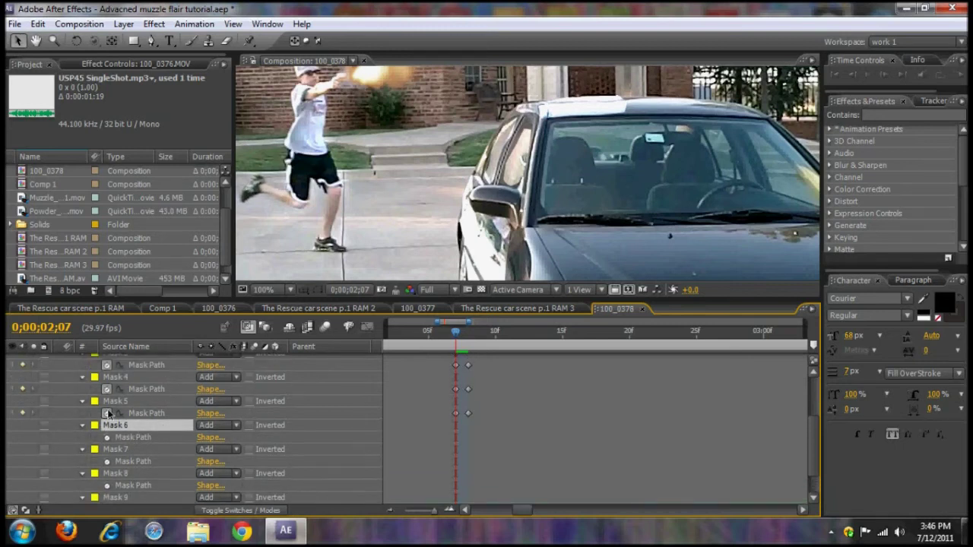
{"action": "scroll", "coordinate": [139, 410], "scroll_direction": "up", "scroll_amount": 4}
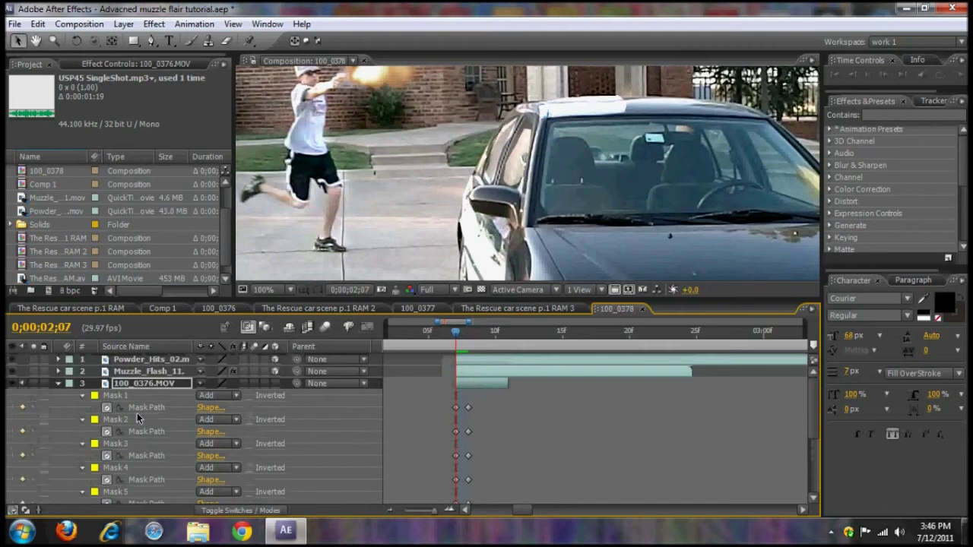
Step: Set the mask feather of Masks 6 to 9 on the short 100_0376.MOV copy to 29 pixels
{"action": "left_click", "coordinate": [145, 384]}
{"action": "key", "text": "f"}
{"action": "scroll", "coordinate": [137, 426], "scroll_direction": "down", "scroll_amount": 4}
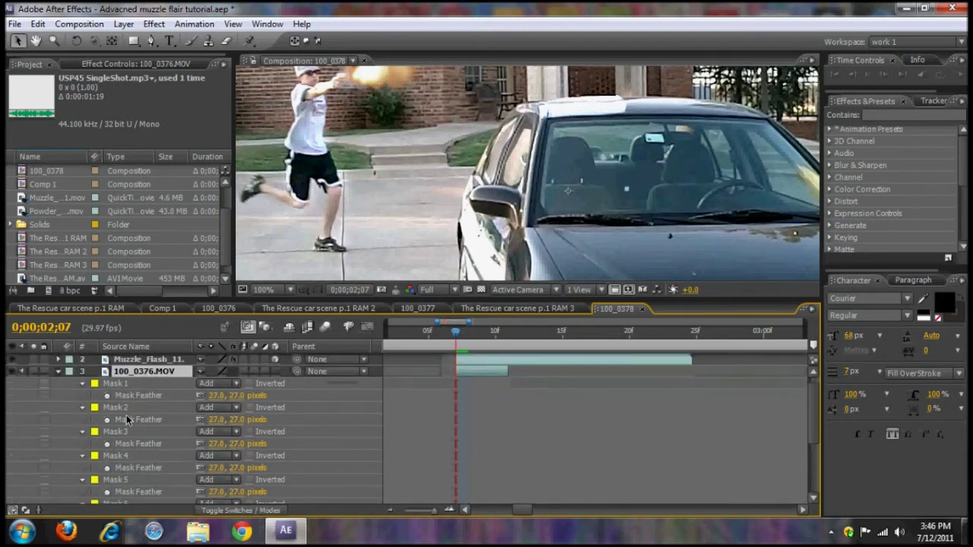
{"action": "left_click", "coordinate": [111, 423]}
{"action": "scroll", "coordinate": [129, 449], "scroll_direction": "down", "scroll_amount": 2}
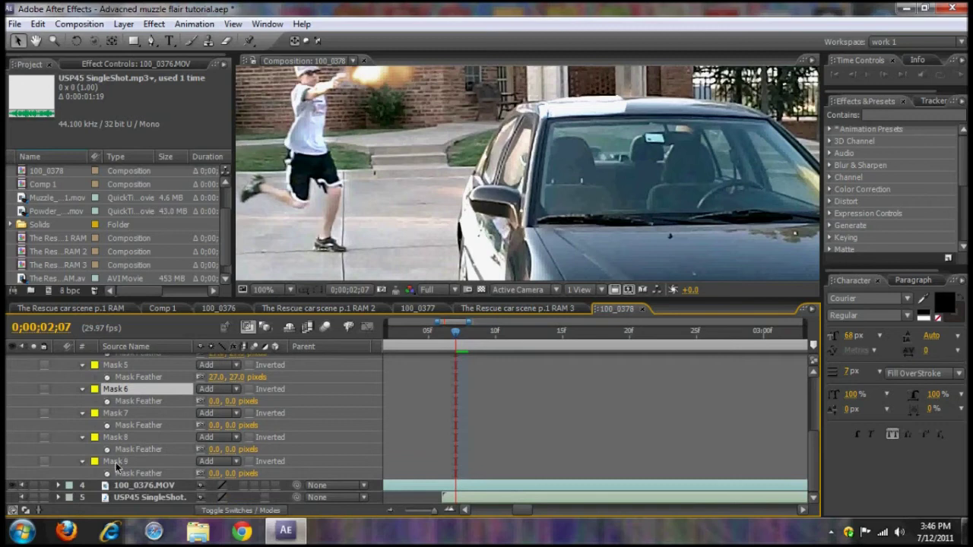
{"action": "left_click", "coordinate": [116, 461], "text": "shift"}
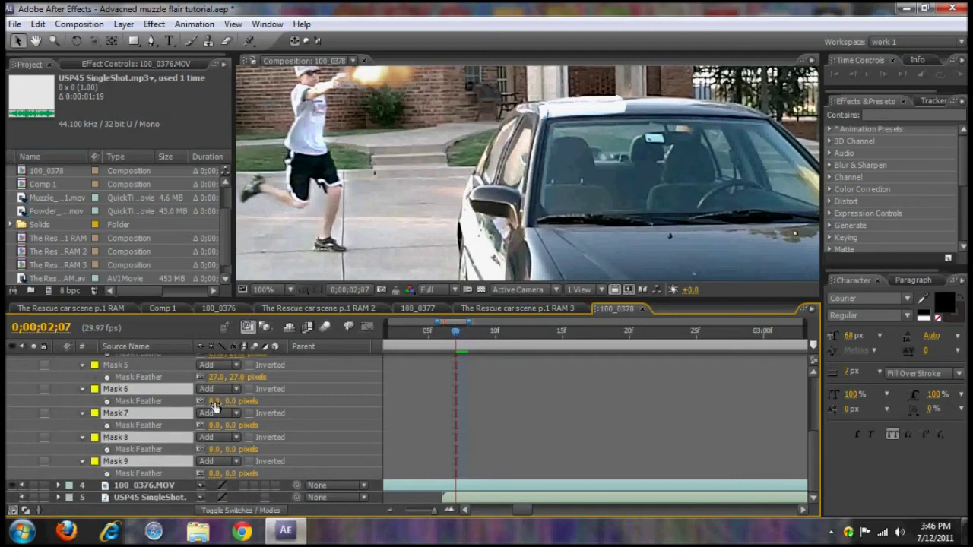
{"action": "left_click_drag", "start_coordinate": [215, 400], "coordinate": [235, 401]}
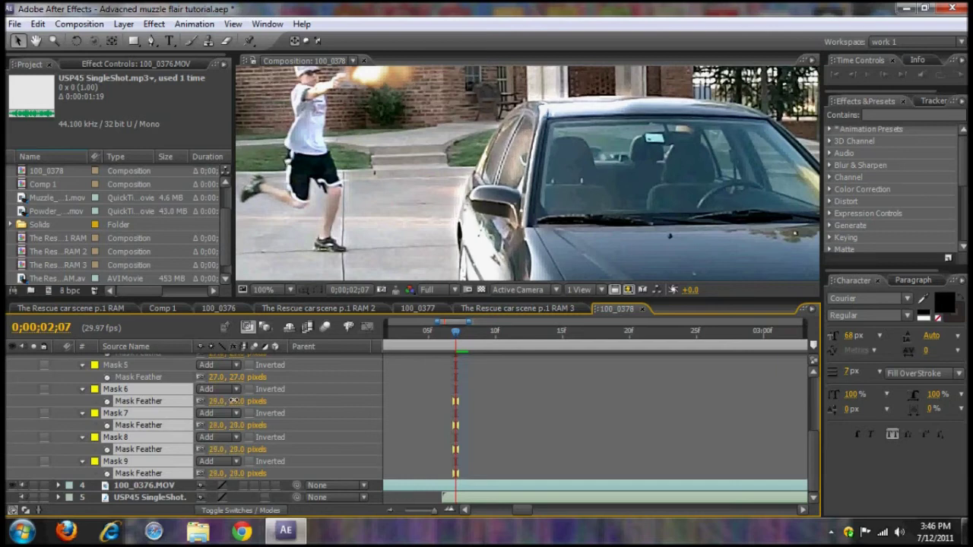
Step: Expand the full properties of Masks 6 to 9 and set Mask 7's expansion to -7 pixels
{"action": "left_click", "coordinate": [83, 389]}
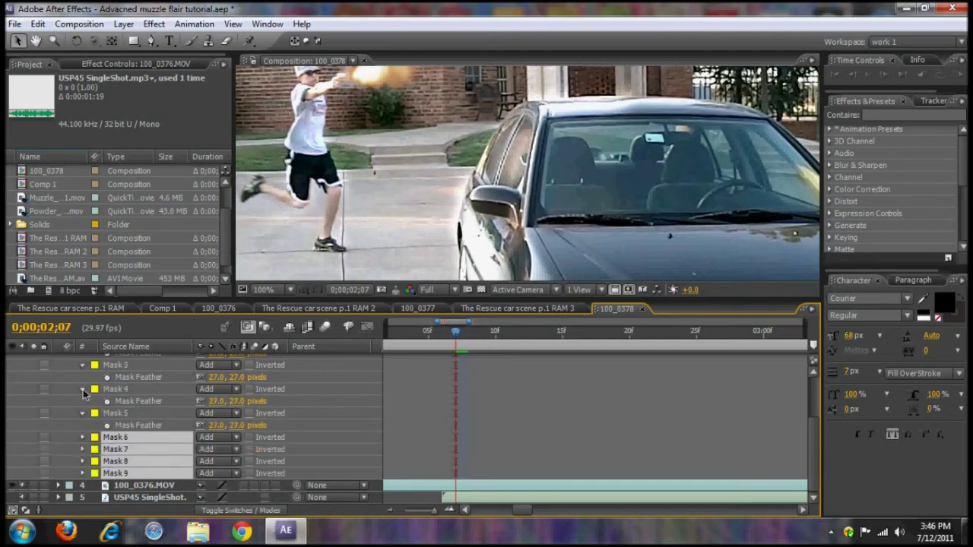
{"action": "left_click", "coordinate": [83, 438]}
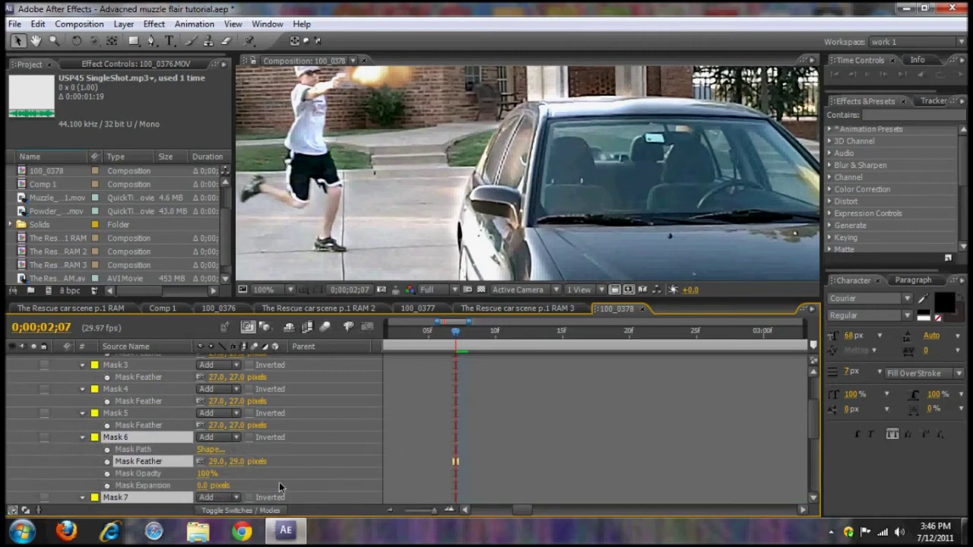
{"action": "left_click_drag", "start_coordinate": [814, 423], "coordinate": [817, 450]}
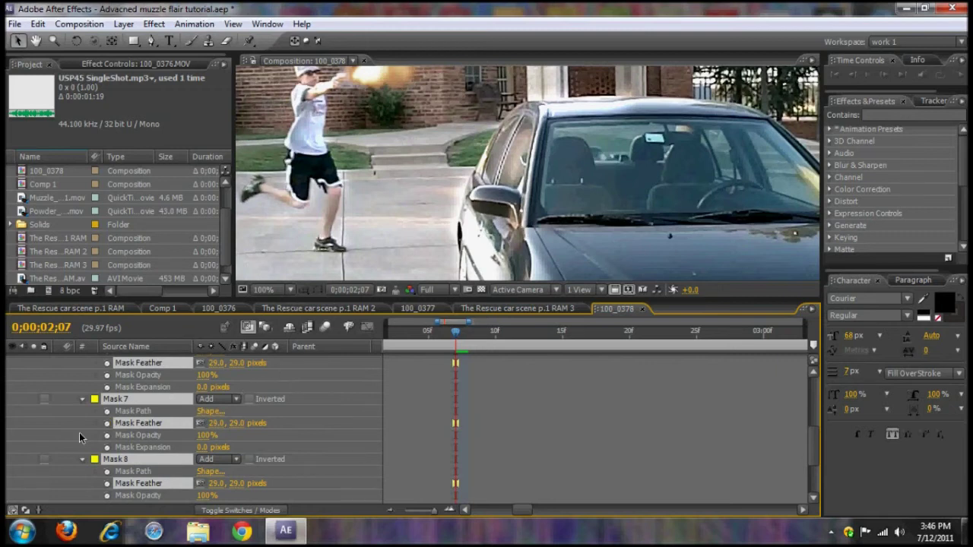
{"action": "left_click", "coordinate": [66, 460]}
{"action": "left_click", "coordinate": [132, 396]}
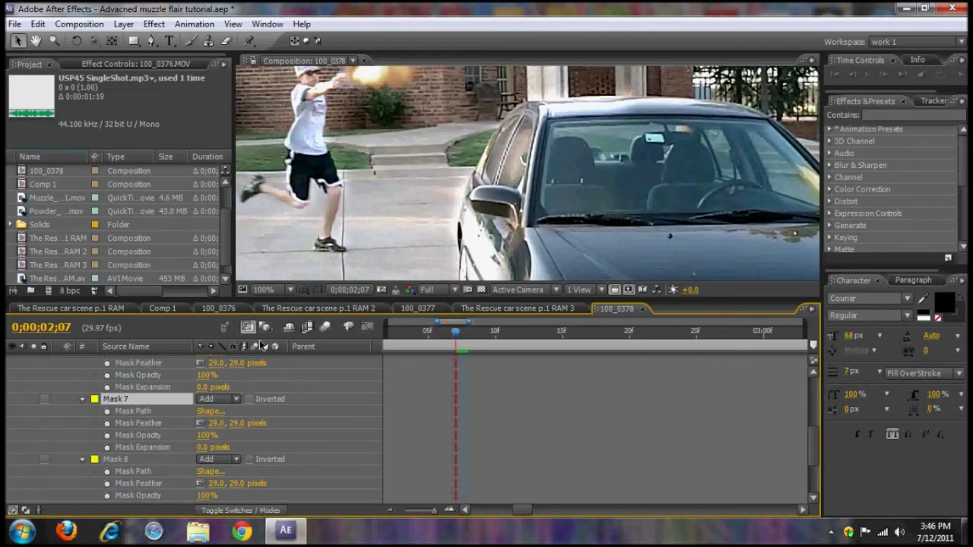
{"action": "left_click", "coordinate": [322, 289]}
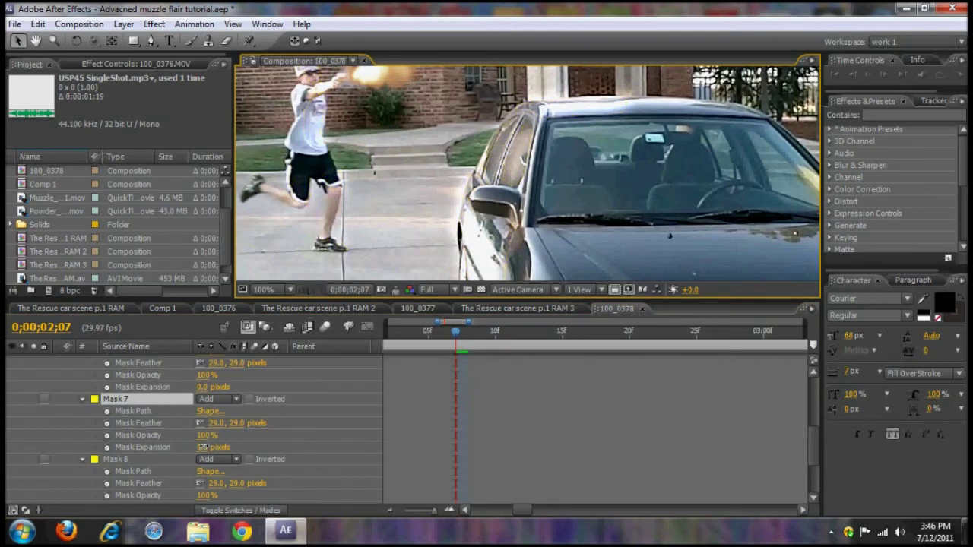
{"action": "left_click_drag", "start_coordinate": [202, 447], "coordinate": [202, 448]}
{"action": "left_click", "coordinate": [36, 41]}
{"action": "left_click_drag", "start_coordinate": [466, 225], "coordinate": [498, 204]}
{"action": "left_click", "coordinate": [18, 41]}
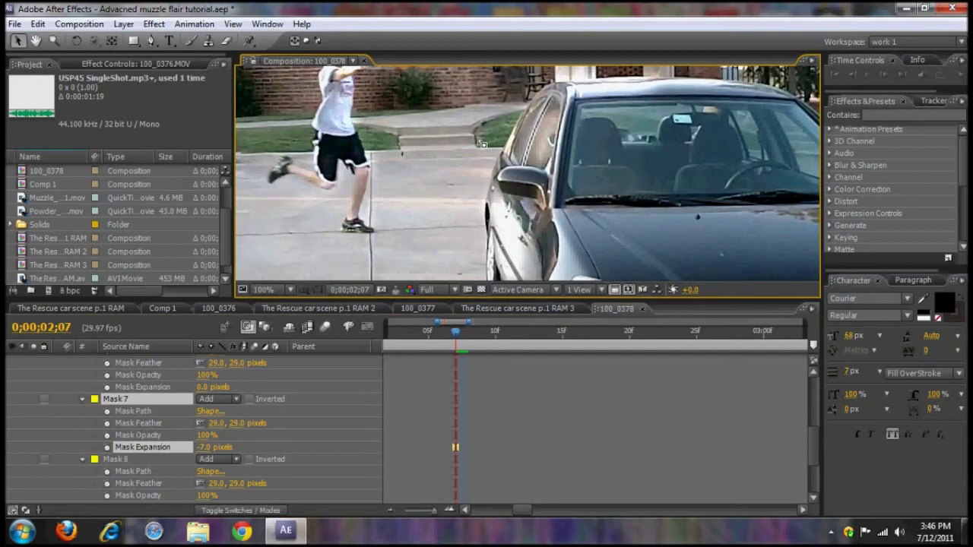
Step: Select the opacity of Mask 8 and Mask 9 together and lower both to 56%
{"action": "left_click", "coordinate": [127, 470]}
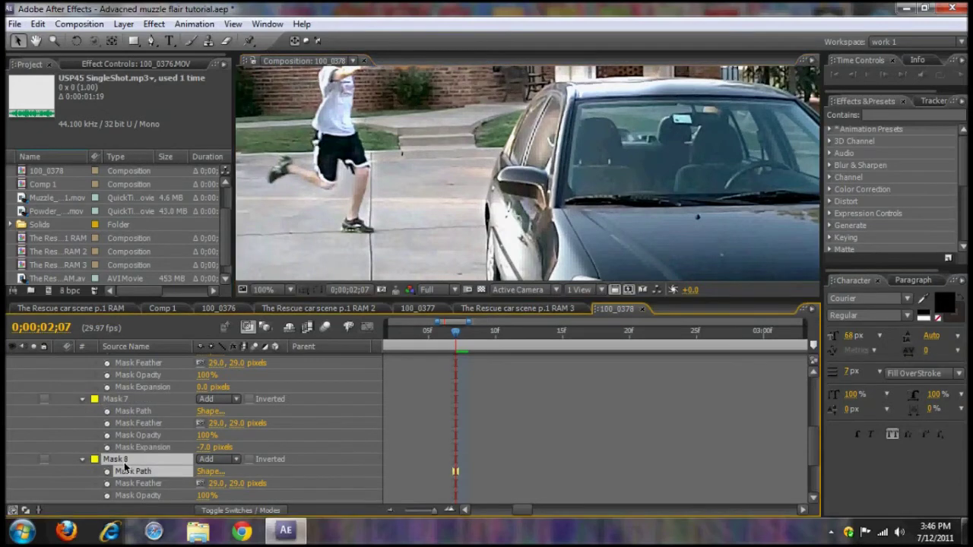
{"action": "scroll", "coordinate": [150, 494], "scroll_direction": "down", "scroll_amount": 2}
{"action": "scroll", "coordinate": [126, 473], "scroll_direction": "down", "scroll_amount": 1}
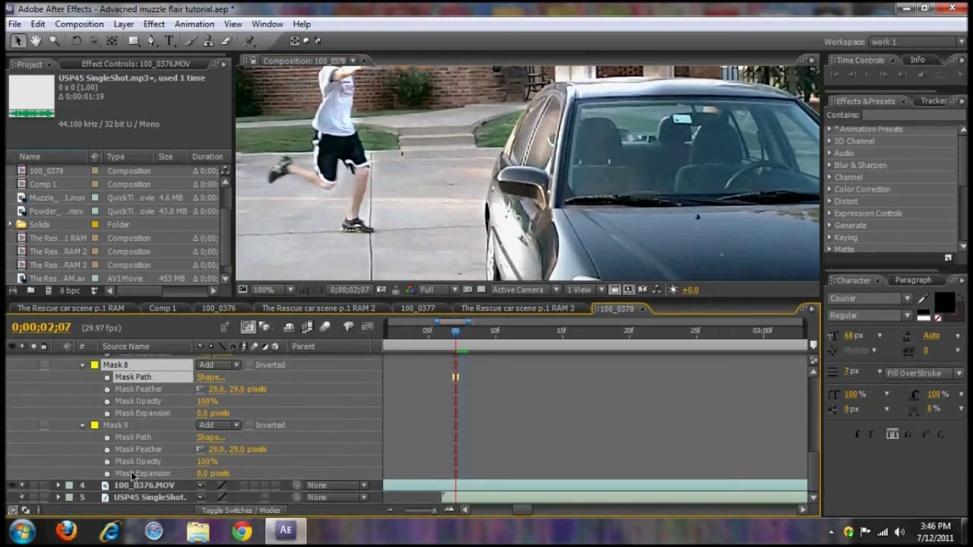
{"action": "left_click", "coordinate": [120, 402]}
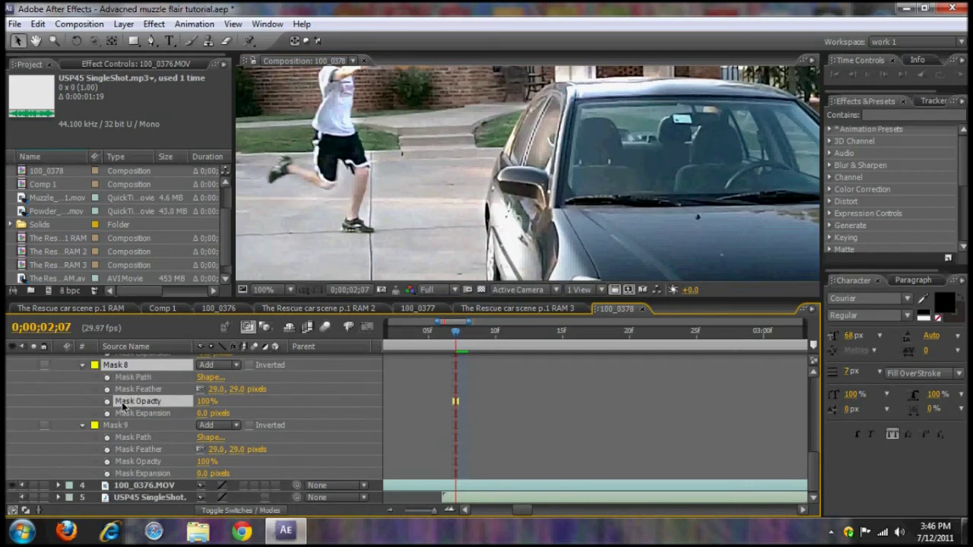
{"action": "left_click", "coordinate": [137, 462], "text": "ctrl"}
{"action": "key", "text": "ctrl+v"}
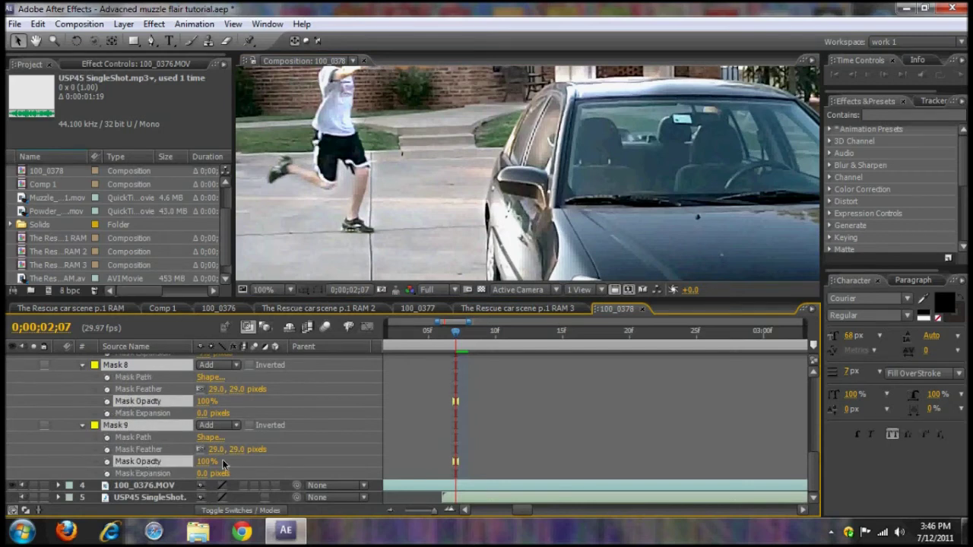
{"action": "left_click_drag", "start_coordinate": [203, 461], "coordinate": [174, 462]}
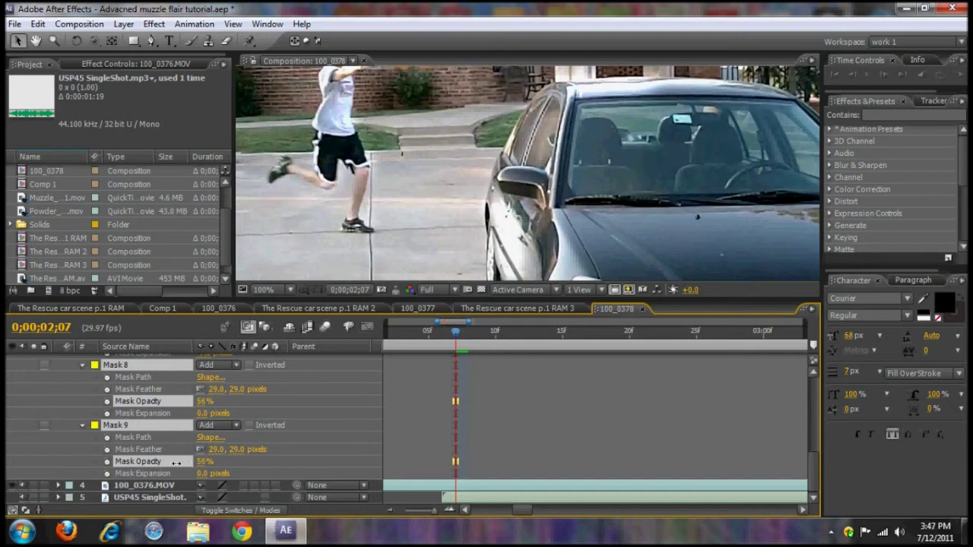
Step: Go frame by frame through the shot around 0;00;02;07 to check the light burst on the car
{"action": "key", "text": "Page_Up"}
{"action": "key", "text": "Page_Up"}
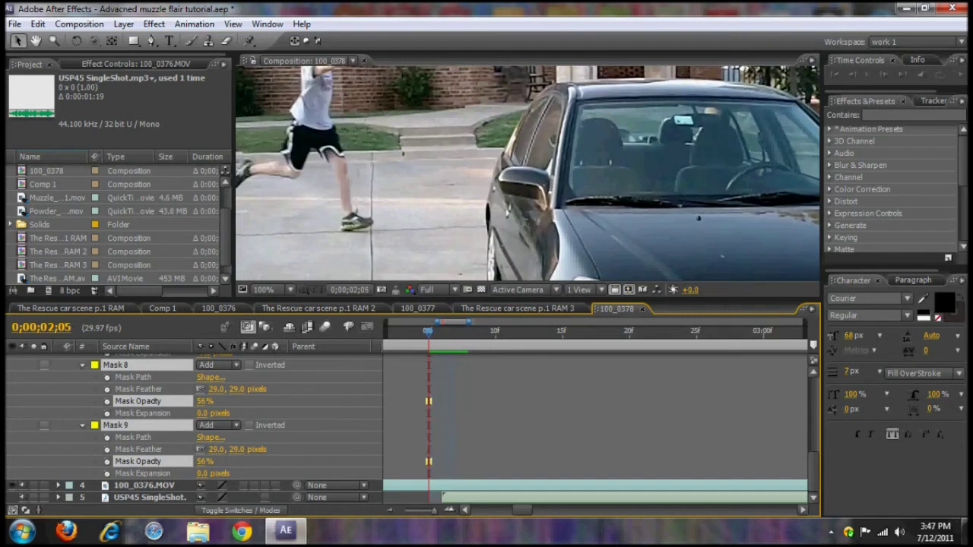
{"action": "key", "text": "Page_Down"}
{"action": "key", "text": "Page_Down"}
{"action": "key", "text": "Page_Down"}
{"action": "key", "text": "Page_Down"}
{"action": "key", "text": "Page_Down"}
{"action": "key", "text": "Page_Up"}
{"action": "key", "text": "Page_Up"}
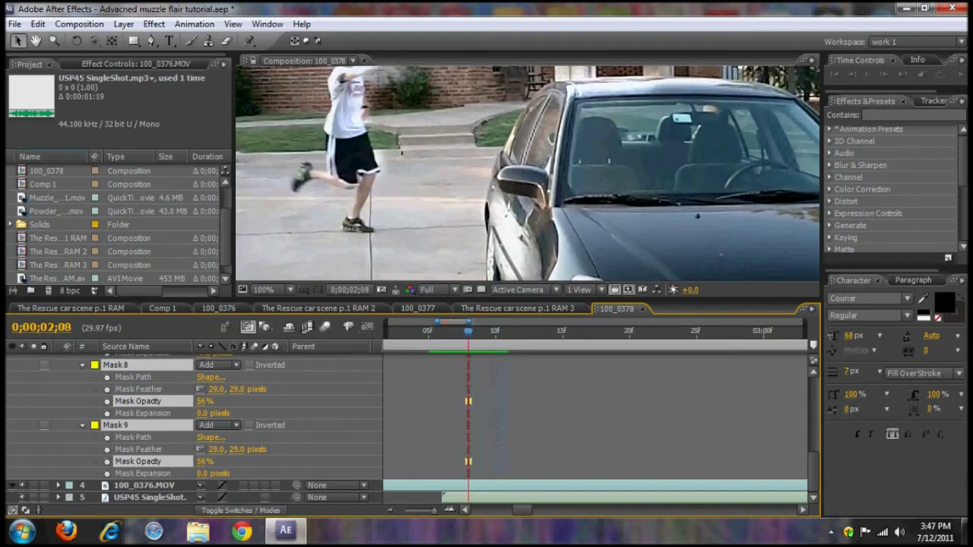
{"action": "key", "text": "Page_Up"}
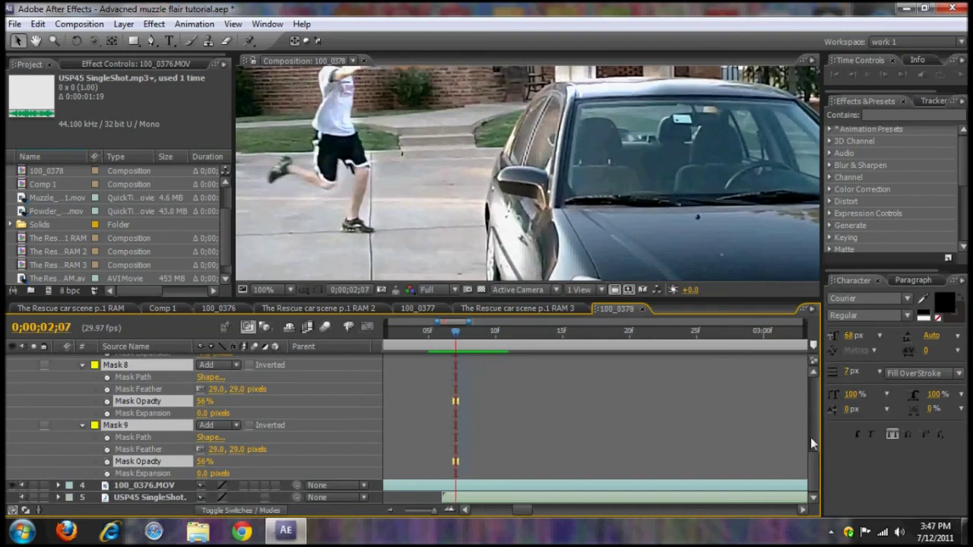
{"action": "key", "text": "Page_Up"}
Step: Select Mask 6 and Mask 7 and lower the opacity of both to 54% at 0;00;02;07
{"action": "left_click_drag", "start_coordinate": [813, 466], "coordinate": [806, 438]}
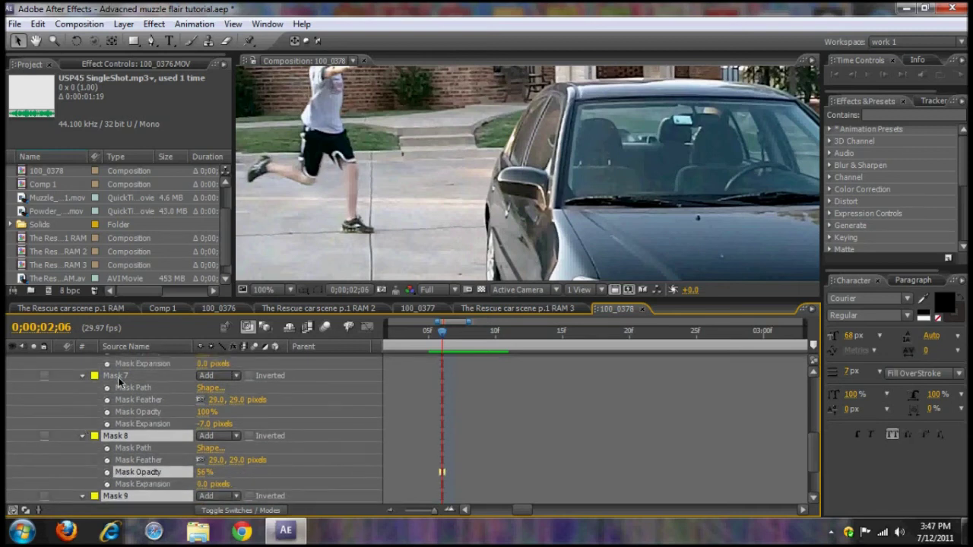
{"action": "scroll", "coordinate": [122, 387], "scroll_direction": "up", "scroll_amount": 5}
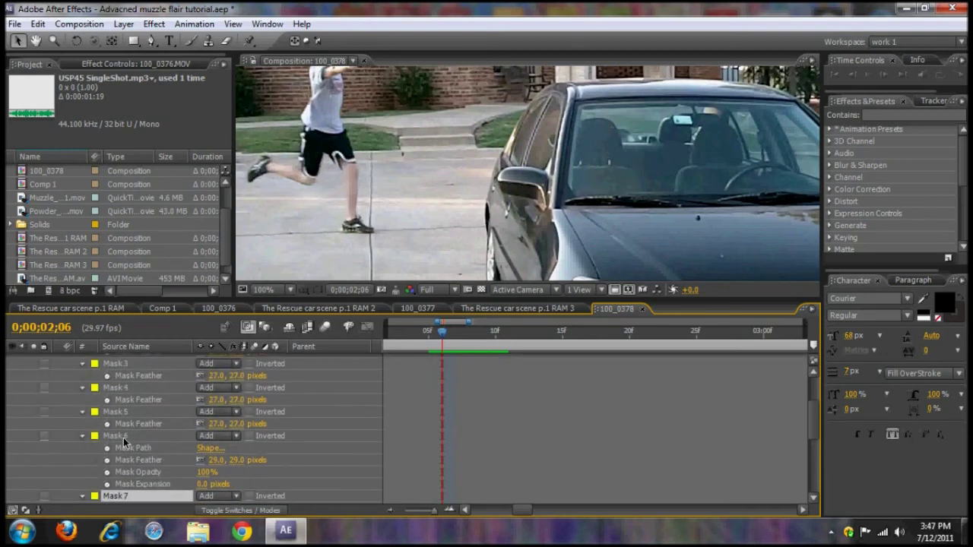
{"action": "scroll", "coordinate": [125, 444], "scroll_direction": "down", "scroll_amount": 8}
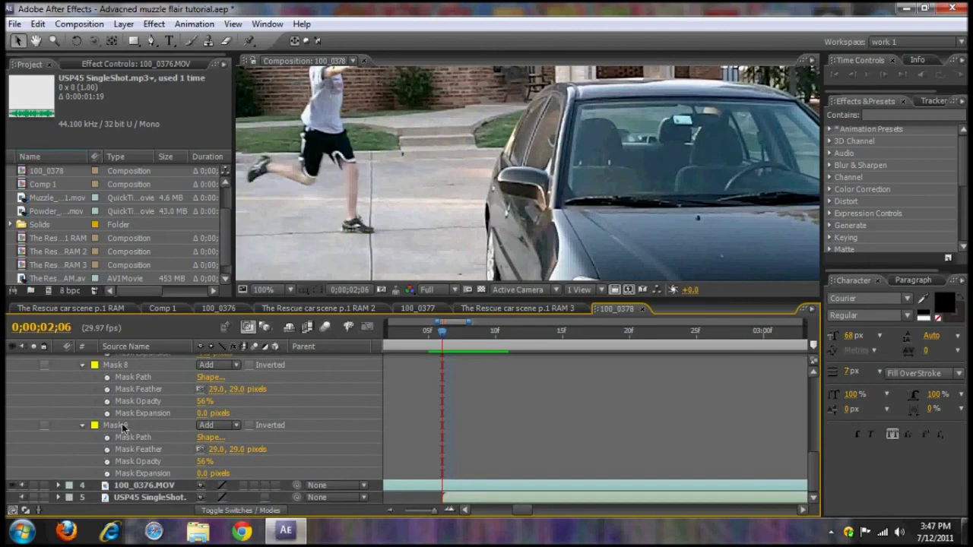
{"action": "scroll", "coordinate": [121, 426], "scroll_direction": "up", "scroll_amount": 4}
{"action": "scroll", "coordinate": [125, 416], "scroll_direction": "up", "scroll_amount": 1}
{"action": "left_click", "coordinate": [124, 415]}
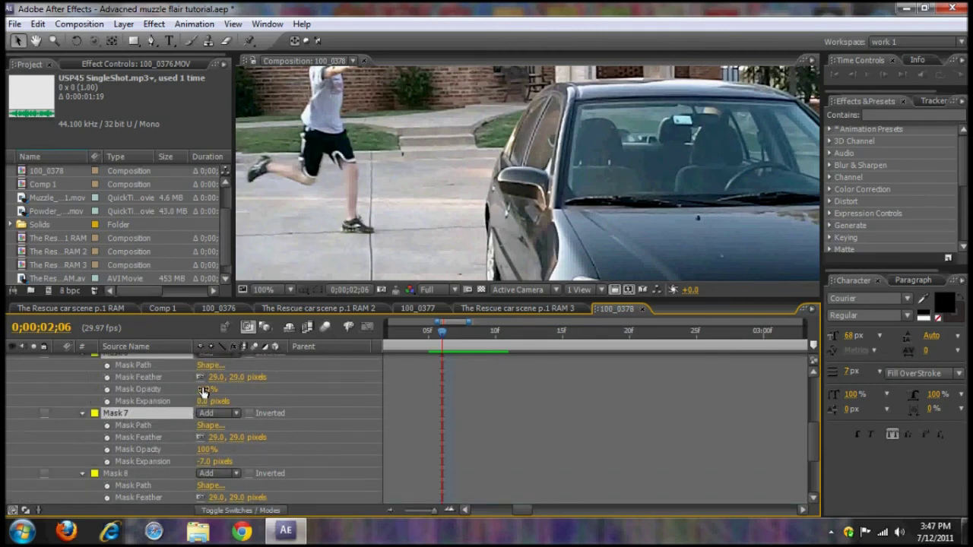
{"action": "key", "text": "Page_Down"}
{"action": "left_click_drag", "start_coordinate": [202, 389], "coordinate": [180, 398]}
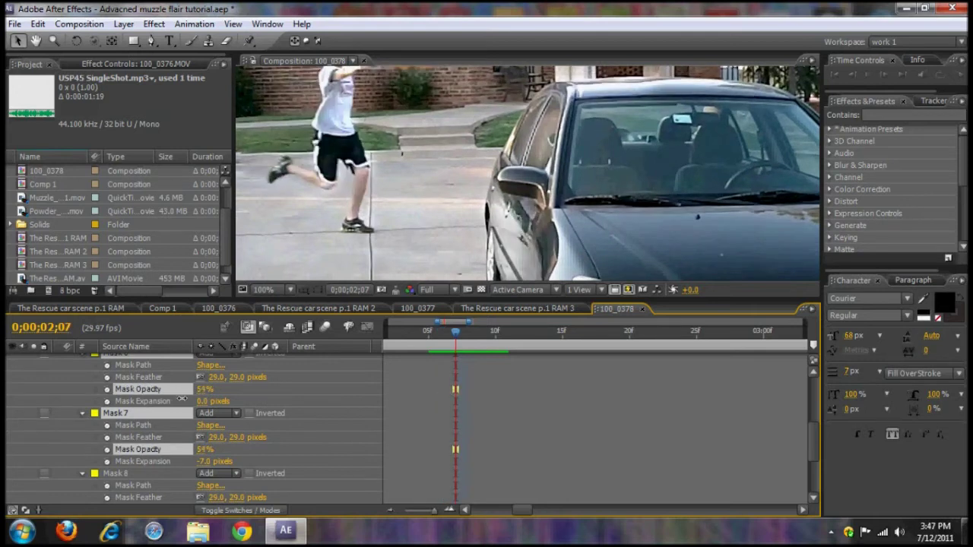
Step: Go back and forth through the frames around the flash to judge the softened car highlights, ending at 0;00;02;07
{"action": "key", "text": "Page_Up"}
{"action": "key", "text": "Page_Up"}
{"action": "key", "text": "Page_Down"}
{"action": "key", "text": "Page_Down"}
{"action": "key", "text": "Page_Down"}
{"action": "key", "text": "Page_Down"}
{"action": "key", "text": "Page_Down"}
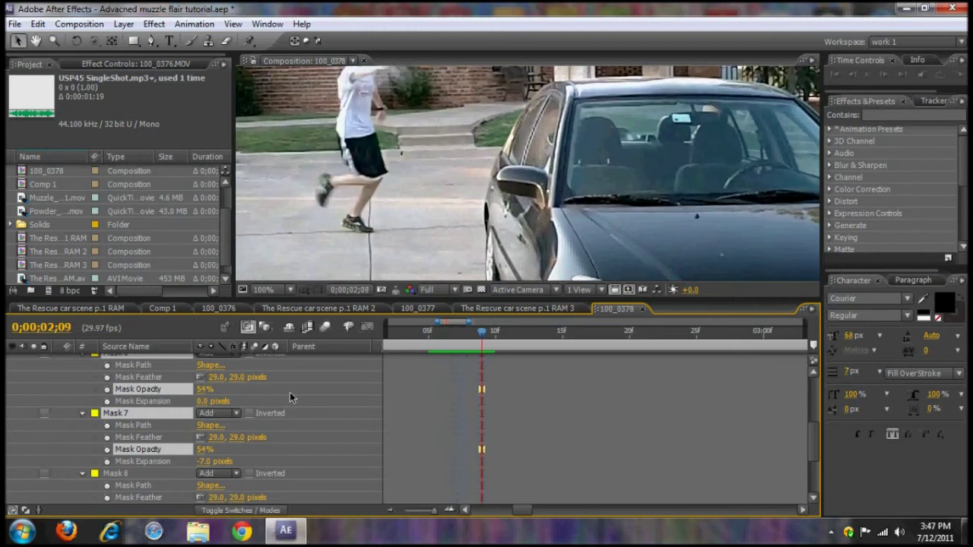
{"action": "key", "text": "Page_Up"}
{"action": "key", "text": "Page_Up"}
{"action": "key", "text": "Page_Up"}
Step: Collapse the expanded properties of all nine masks on the upper 100_0376.MOV layer
{"action": "scroll", "coordinate": [161, 395], "scroll_direction": "up", "scroll_amount": 2}
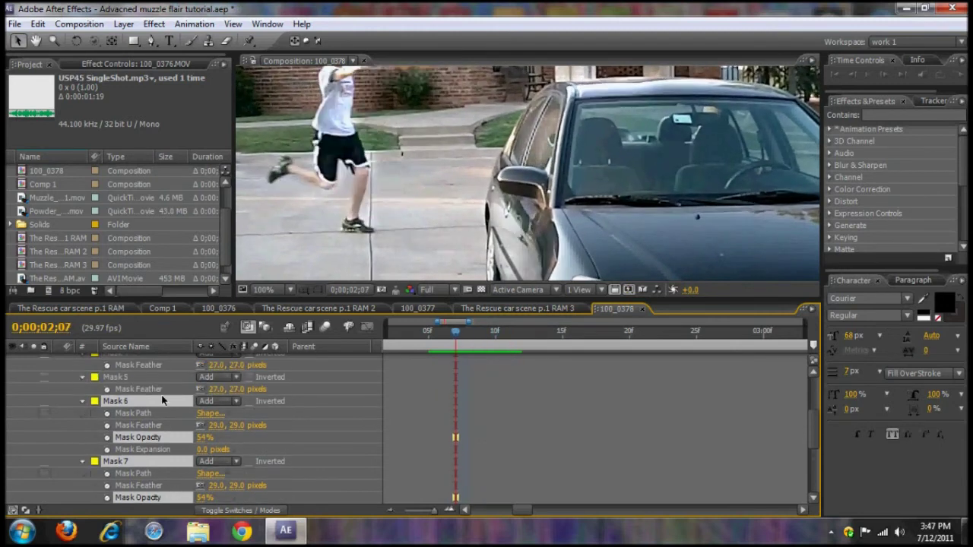
{"action": "scroll", "coordinate": [88, 403], "scroll_direction": "up", "scroll_amount": 3}
{"action": "left_click", "coordinate": [113, 395]}
{"action": "scroll", "coordinate": [166, 446], "scroll_direction": "down", "scroll_amount": 2}
{"action": "scroll", "coordinate": [166, 445], "scroll_direction": "down", "scroll_amount": 4}
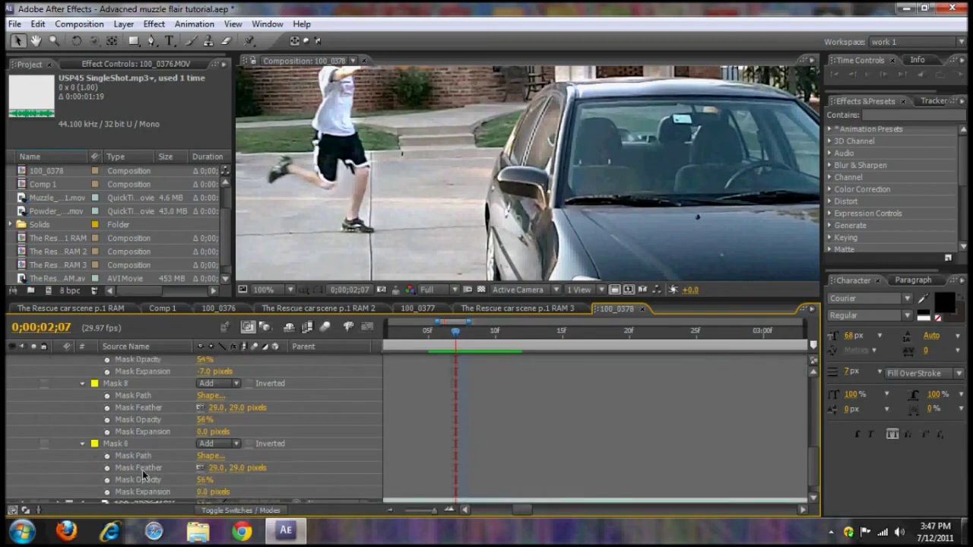
{"action": "left_click", "coordinate": [112, 426], "text": "shift"}
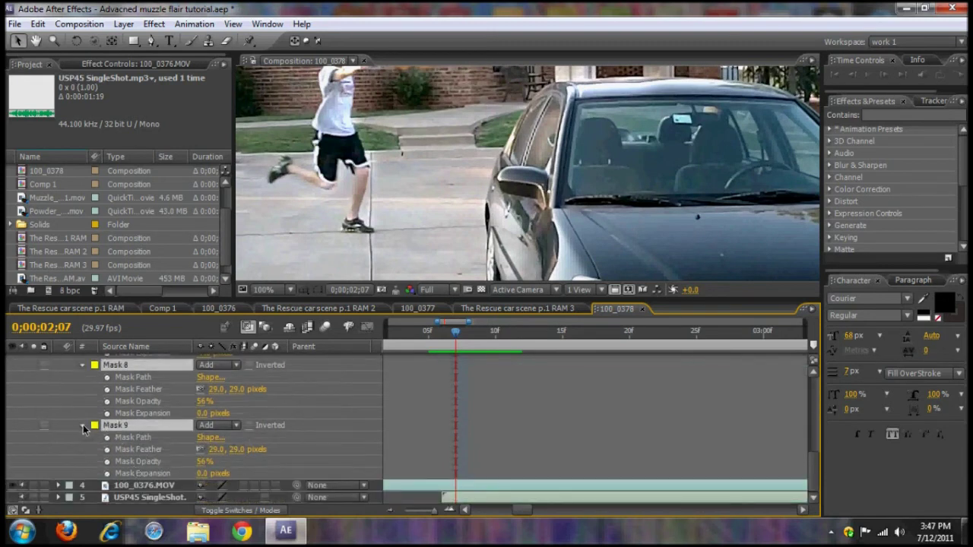
{"action": "left_click", "coordinate": [84, 430]}
{"action": "left_click", "coordinate": [144, 367]}
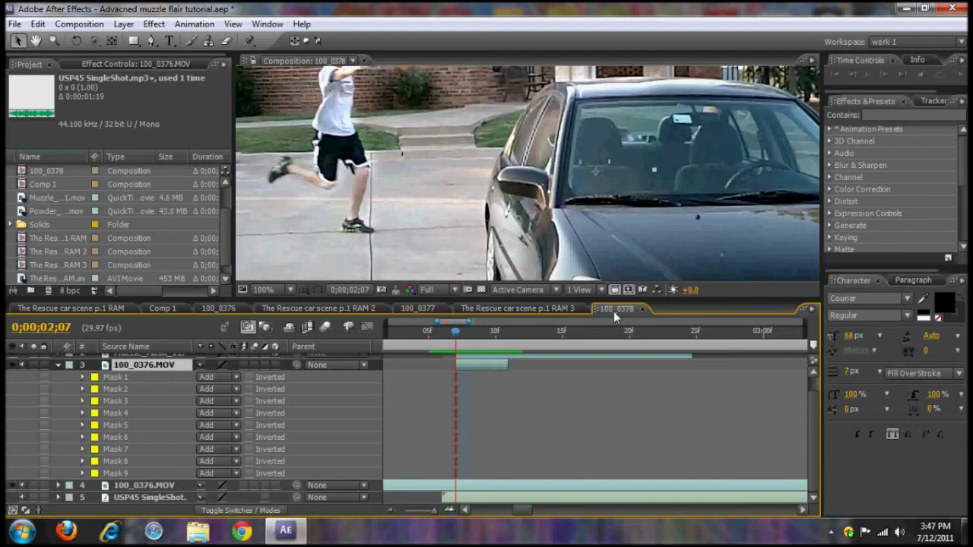
Step: Set the composition view to 50% magnification and play a RAM preview of the shot
{"action": "left_click", "coordinate": [290, 290]}
{"action": "left_click", "coordinate": [299, 163]}
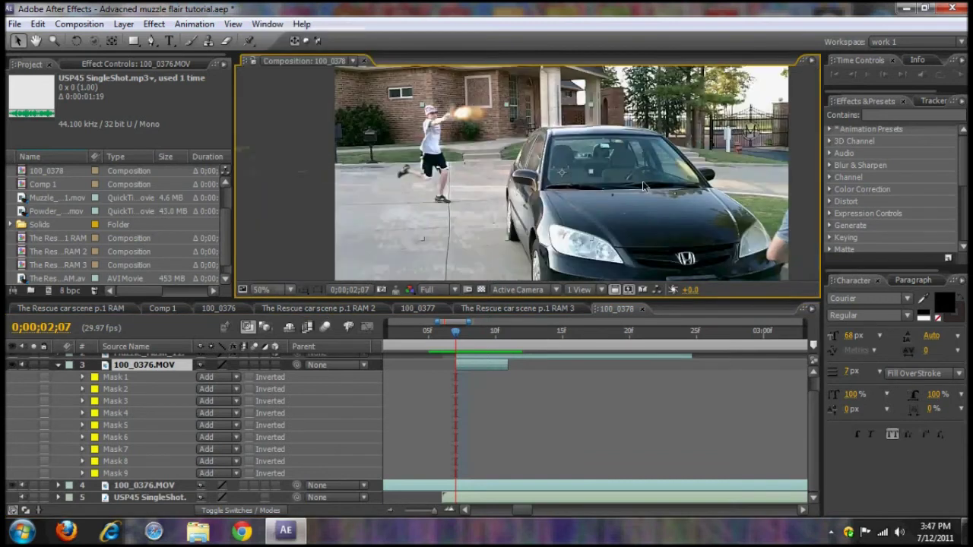
{"action": "left_click", "coordinate": [959, 76]}
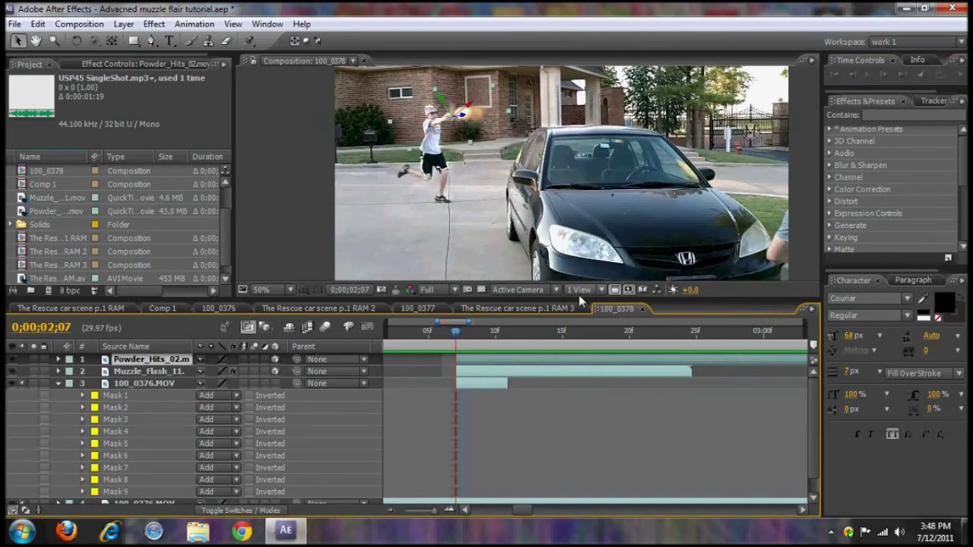
Step: Start keyframing the position of the Powder_Hits_02 smoke layer at 0;00;02;20
{"action": "key", "text": "Page_Down"}
{"action": "key", "text": "Page_Down"}
{"action": "key", "text": "Page_Down"}
{"action": "key", "text": "Page_Down"}
{"action": "key", "text": "Page_Down"}
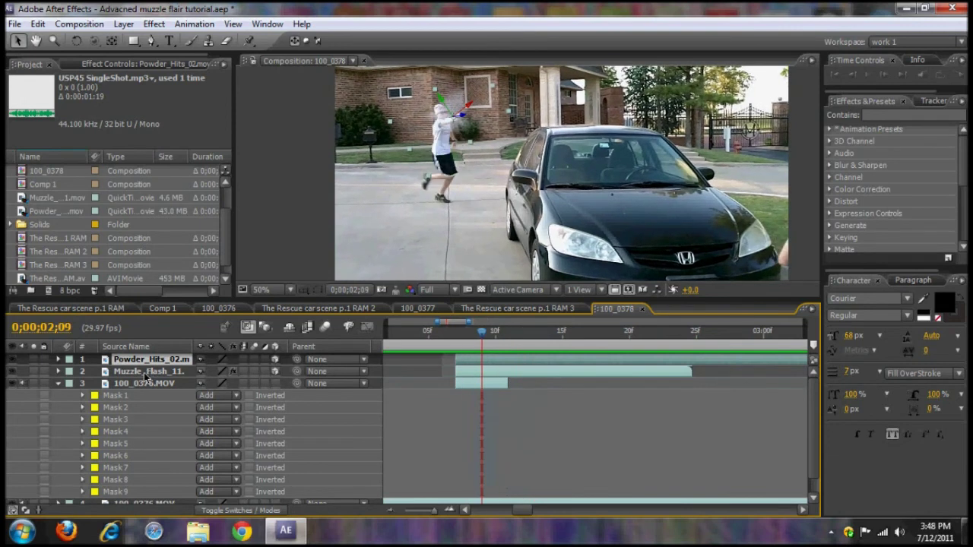
{"action": "key", "text": "p"}
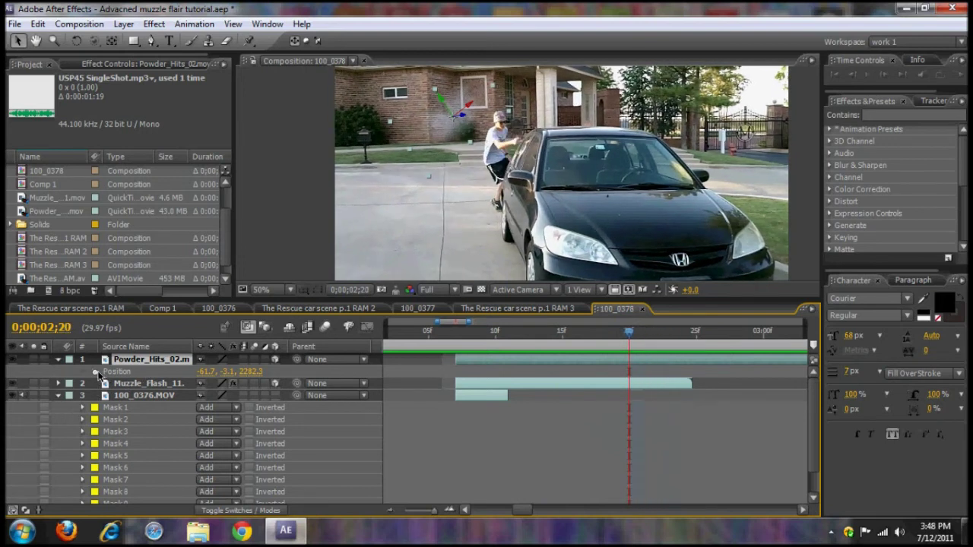
{"action": "left_click", "coordinate": [96, 372]}
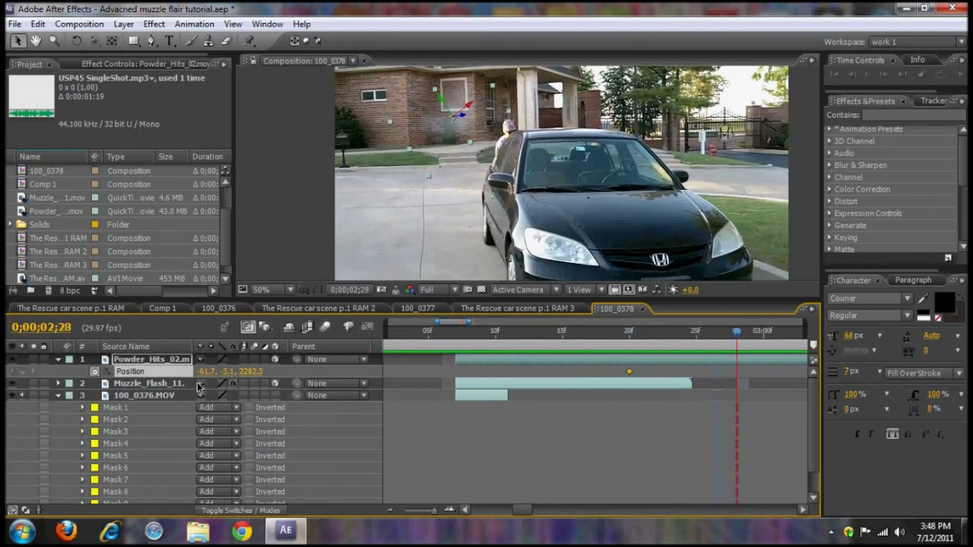
Step: Keyframe the smoke's position at -289.7, 26.9, 2282.3 at 0;00;03;00
{"action": "left_click_drag", "start_coordinate": [205, 371], "coordinate": [144, 371]}
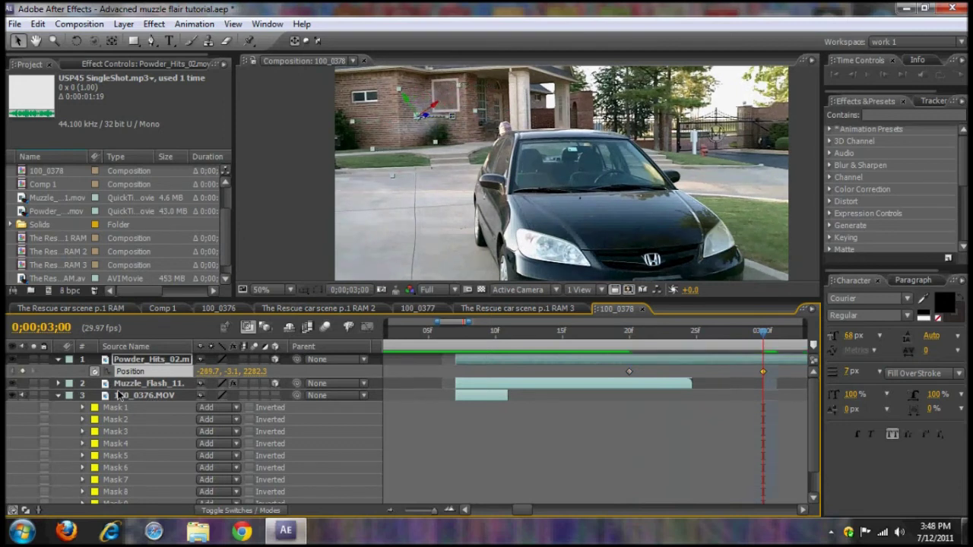
{"action": "left_click_drag", "start_coordinate": [226, 370], "coordinate": [248, 371]}
Step: Go back frame by frame from 0;00;03;00 and play a RAM preview to check how the smoke follows the camera
{"action": "key", "text": "Page_Up"}
{"action": "key", "text": "Page_Up"}
{"action": "key", "text": "Page_Up"}
{"action": "key", "text": "Page_Up"}
{"action": "key", "text": "Page_Up"}
{"action": "key", "text": "Page_Up"}
{"action": "key", "text": "Page_Up"}
{"action": "key", "text": "Page_Up"}
{"action": "key", "text": "Page_Up"}
{"action": "key", "text": "Page_Up"}
{"action": "key", "text": "Page_Up"}
{"action": "key", "text": "Page_Up"}
{"action": "key", "text": "Page_Up"}
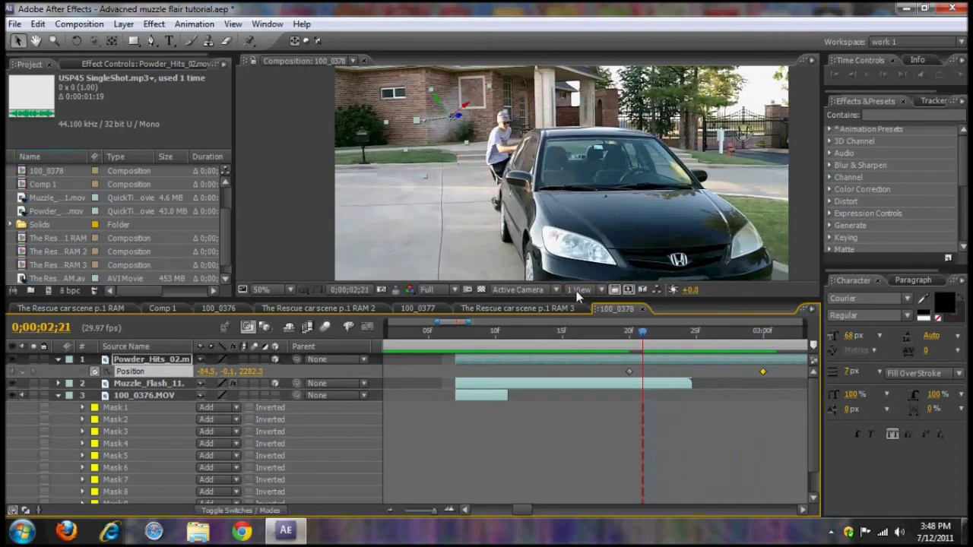
{"action": "left_click", "coordinate": [961, 76]}
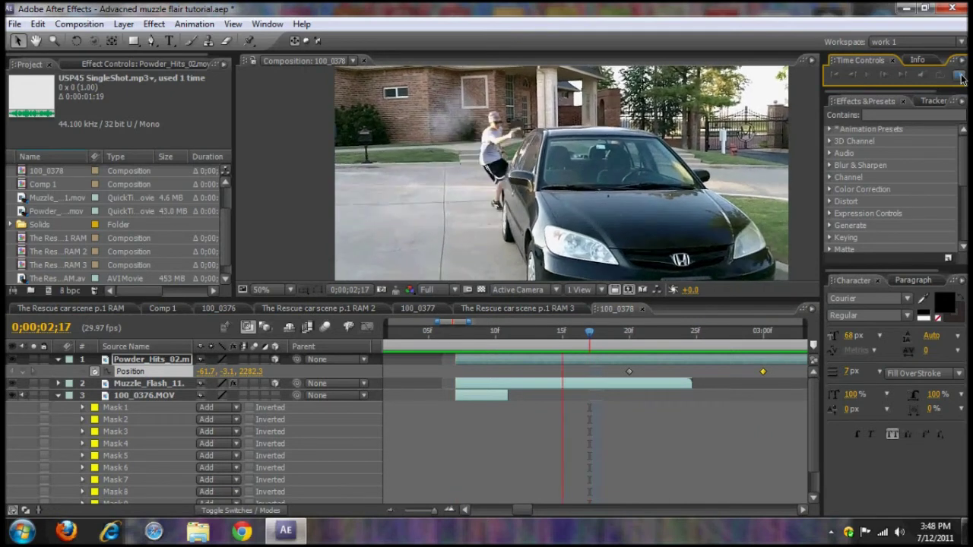
{"action": "left_click", "coordinate": [961, 78]}
{"action": "key", "text": "space"}
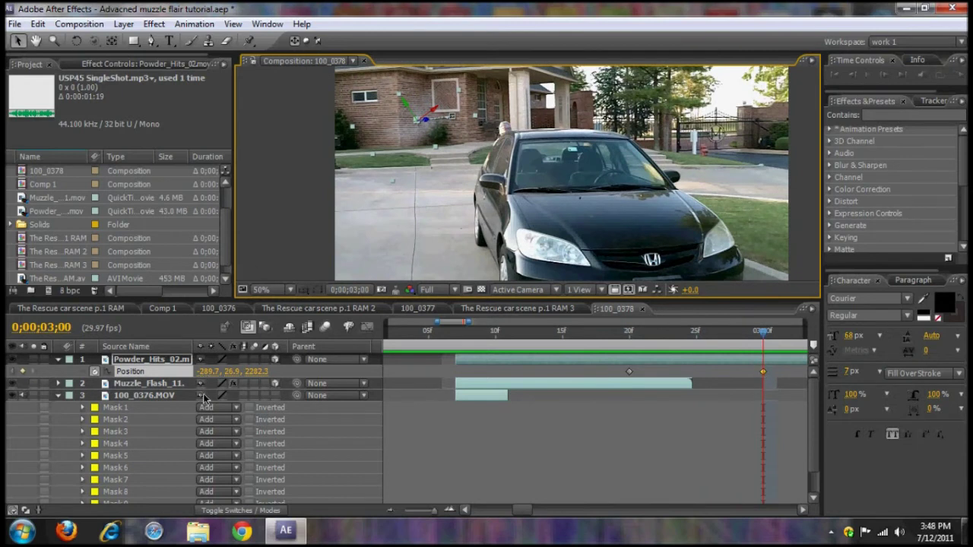
Step: Undo the last position change, set the smoke's position at 0;00;03;00 to -165.7, 18.9, 2282.3, and preview the motion
{"action": "key", "text": "ctrl+z"}
{"action": "left_click_drag", "start_coordinate": [206, 371], "coordinate": [155, 377]}
{"action": "left_click_drag", "start_coordinate": [230, 374], "coordinate": [247, 371]}
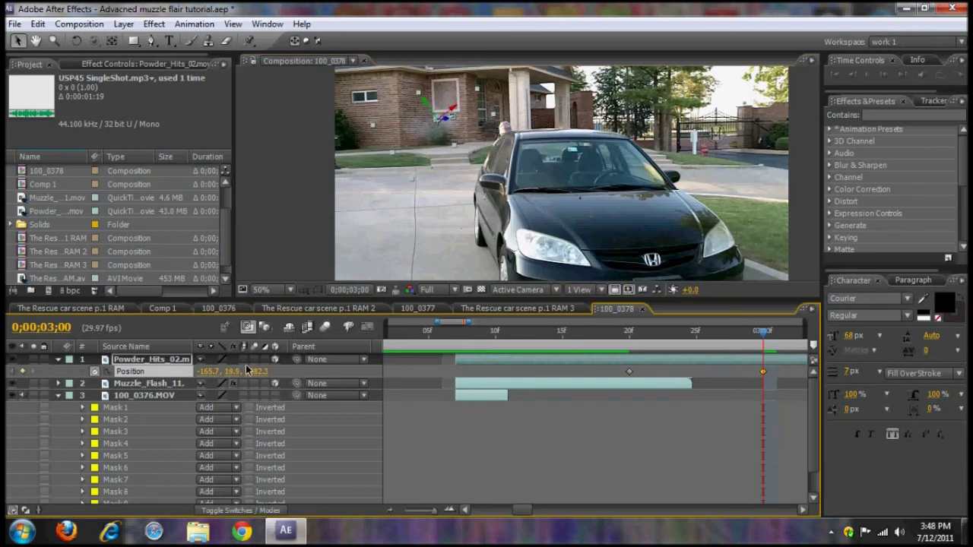
{"action": "left_click", "coordinate": [959, 77]}
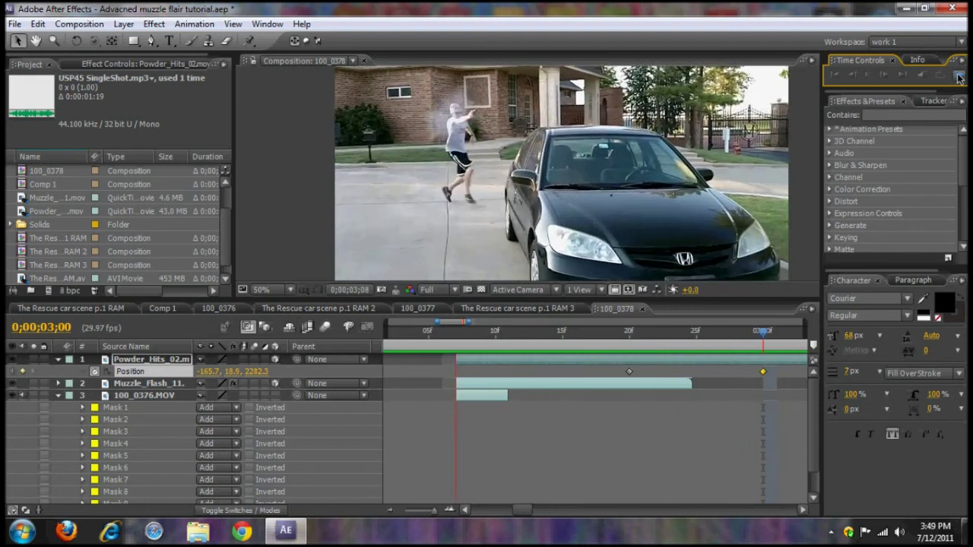
{"action": "left_click", "coordinate": [958, 75]}
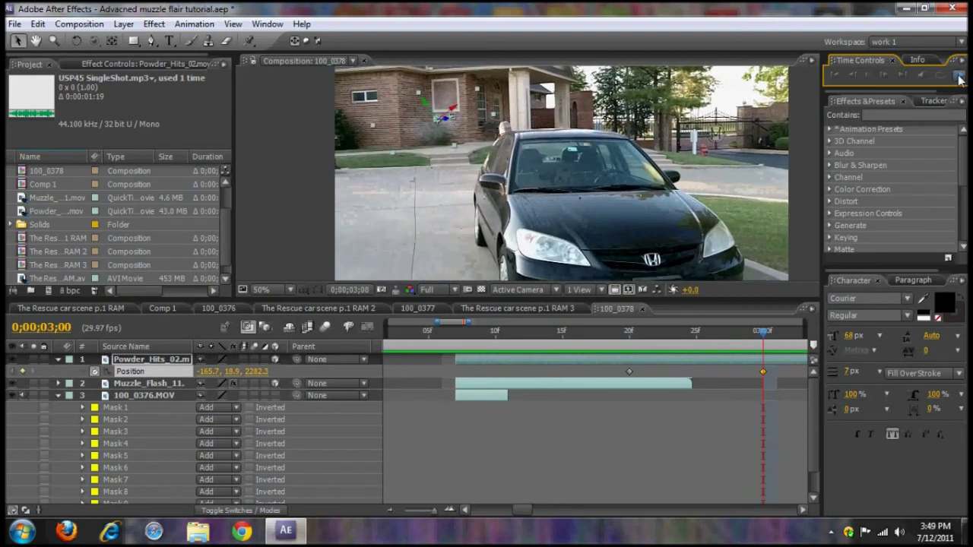
Step: Keyframe the smoke's position at -263.7, 47.9, 2282.3 at 0;00;03;05
{"action": "left_click", "coordinate": [807, 245]}
{"action": "key", "text": "Page_Down"}
{"action": "key", "text": "Page_Down"}
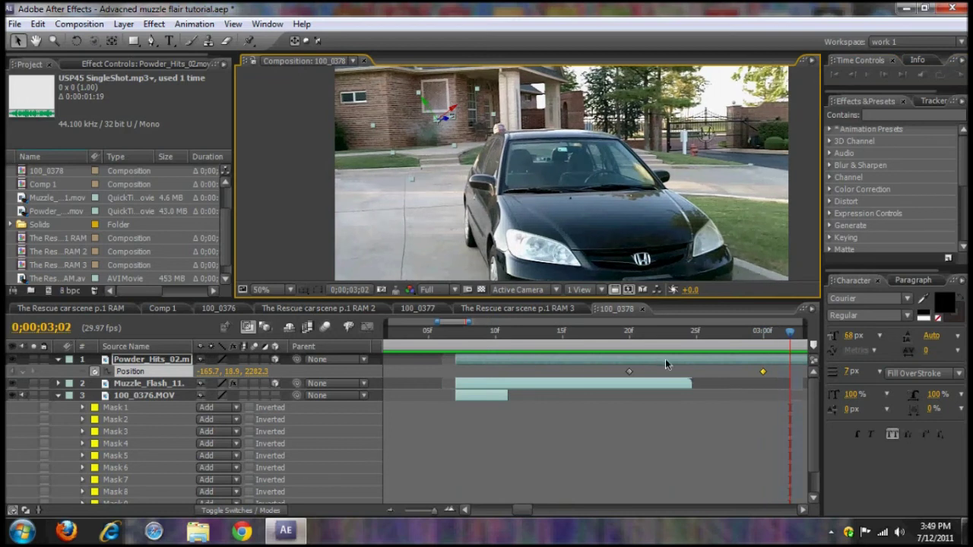
{"action": "key", "text": "Page_Down"}
{"action": "key", "text": "Page_Down"}
{"action": "key", "text": "Page_Down"}
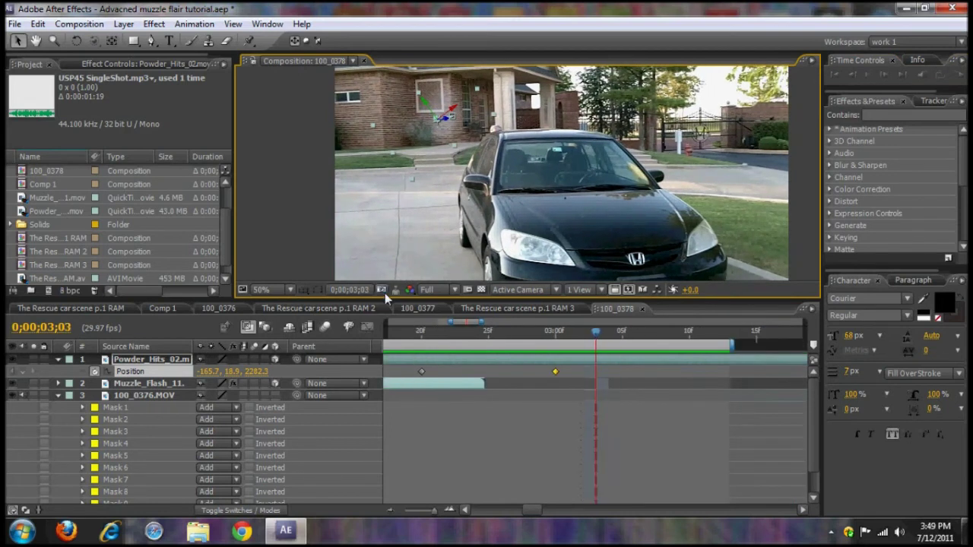
{"action": "left_click_drag", "start_coordinate": [220, 376], "coordinate": [147, 378]}
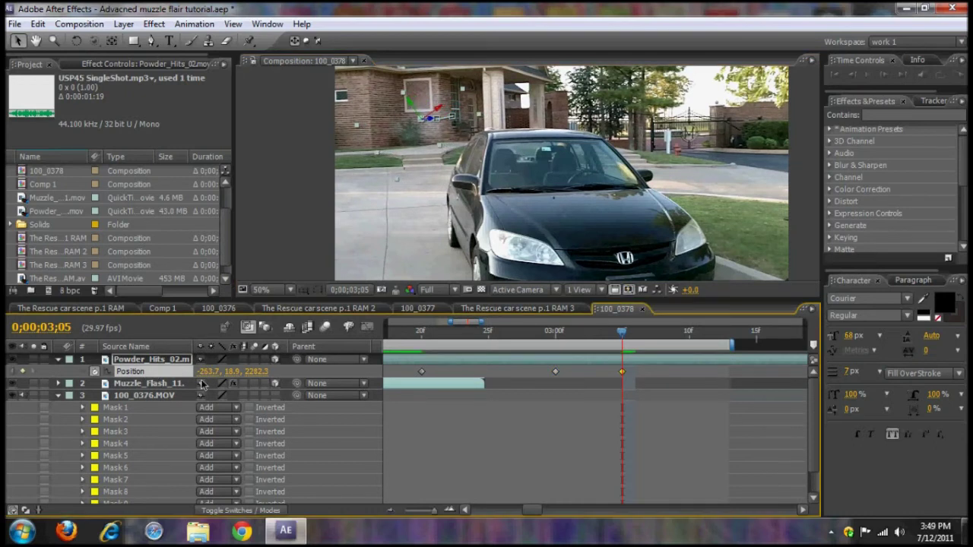
{"action": "left_click_drag", "start_coordinate": [231, 374], "coordinate": [258, 371]}
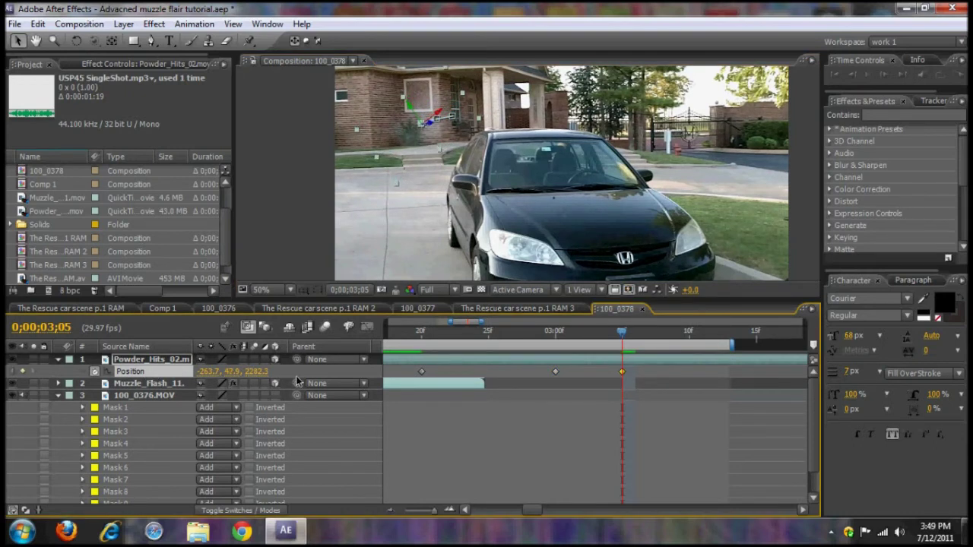
Step: Go back frame by frame from 0;00;03;05 and play a RAM preview to check the smoke's three-keyframe motion
{"action": "left_click", "coordinate": [159, 359]}
{"action": "key", "text": "Page_Up"}
{"action": "key", "text": "Page_Up"}
{"action": "key", "text": "Page_Up"}
{"action": "key", "text": "Page_Up"}
{"action": "key", "text": "Page_Up"}
{"action": "key", "text": "Page_Up"}
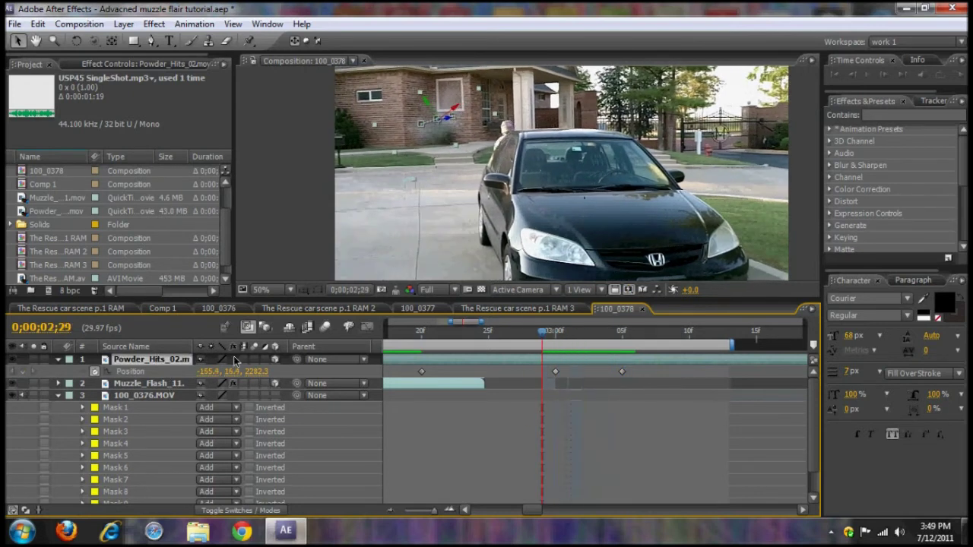
{"action": "left_click", "coordinate": [958, 76]}
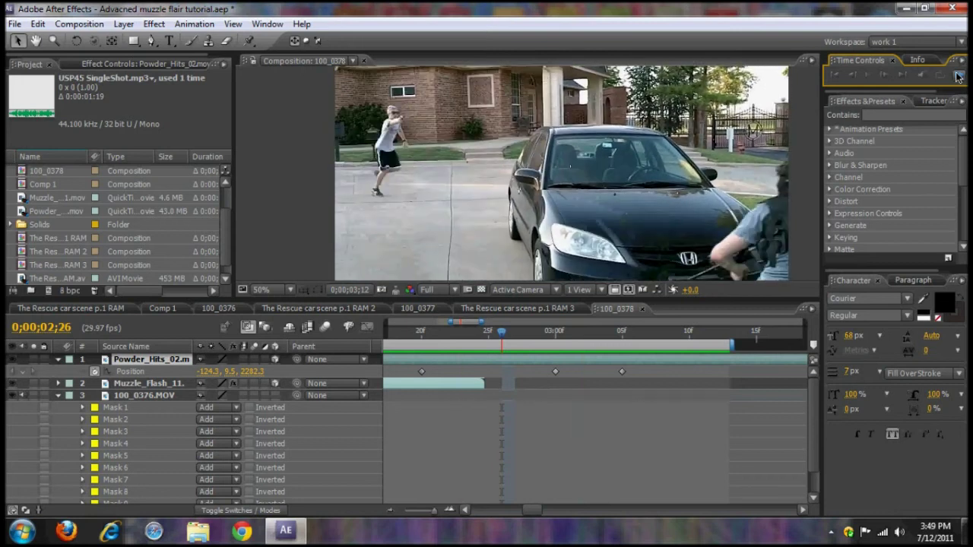
Step: Add an opacity keyframe of 100% to the Powder_Hits_02 layer at 0;00;02;20
{"action": "left_click_drag", "start_coordinate": [501, 332], "coordinate": [418, 346]}
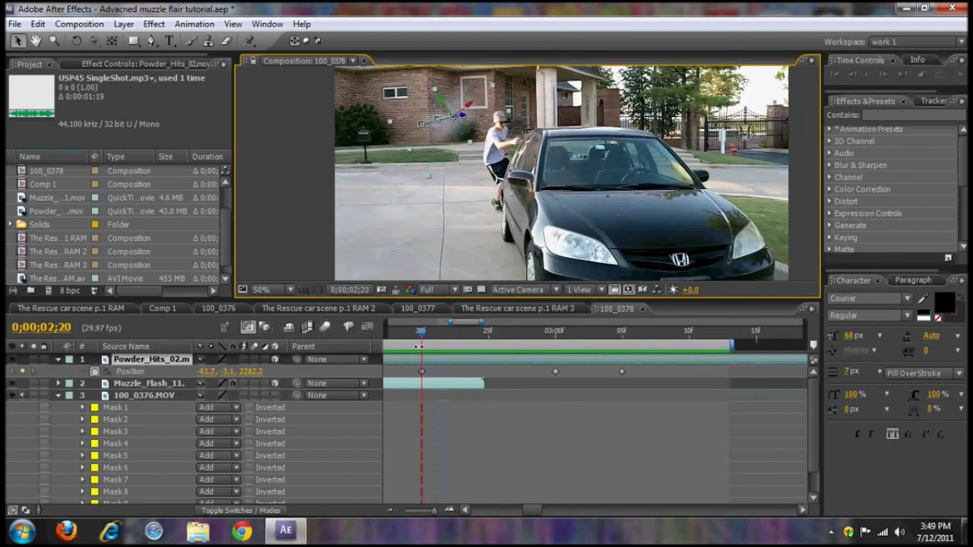
{"action": "key", "text": "t"}
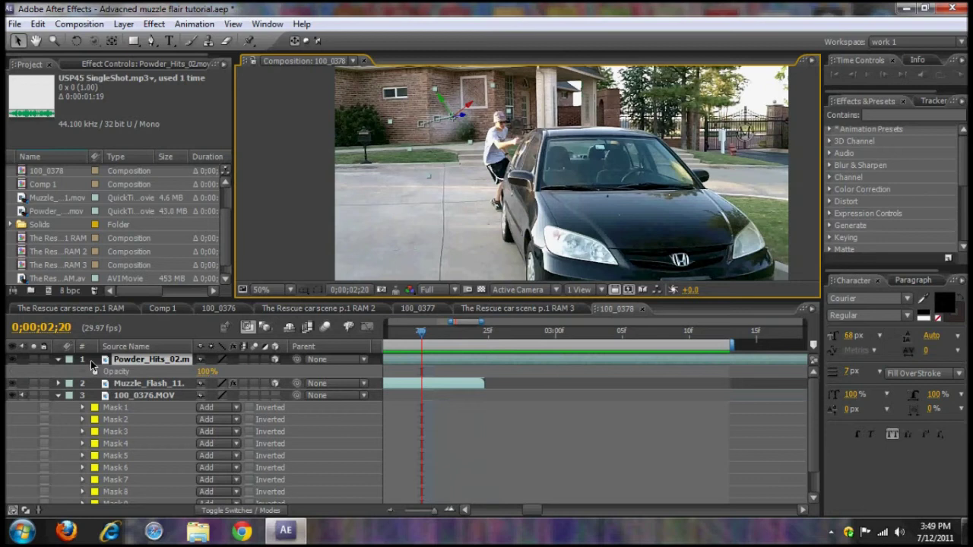
{"action": "left_click", "coordinate": [95, 372]}
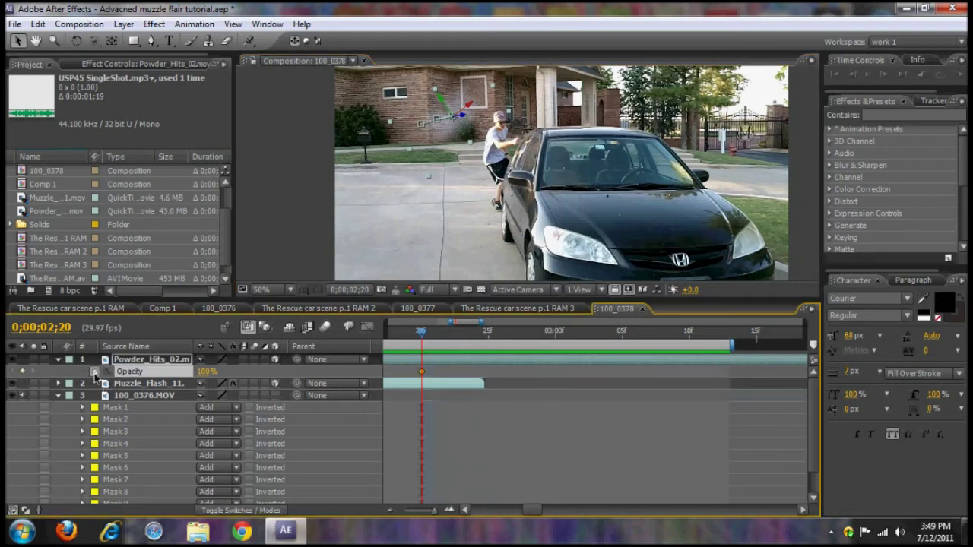
Step: Fade the smoke out with an opacity keyframe of 0% at 0;00;03;01
{"action": "key", "text": "p"}
{"action": "left_click", "coordinate": [555, 339]}
{"action": "key", "text": "Page_Down"}
{"action": "key", "text": "t"}
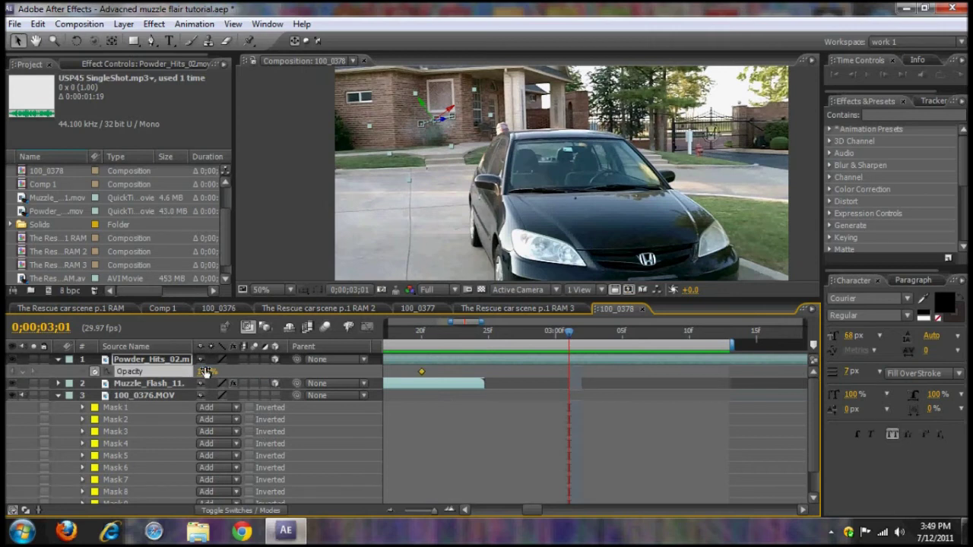
{"action": "left_click_drag", "start_coordinate": [204, 371], "coordinate": [175, 371]}
{"action": "left_click_drag", "start_coordinate": [6, 396], "coordinate": [1, 397]}
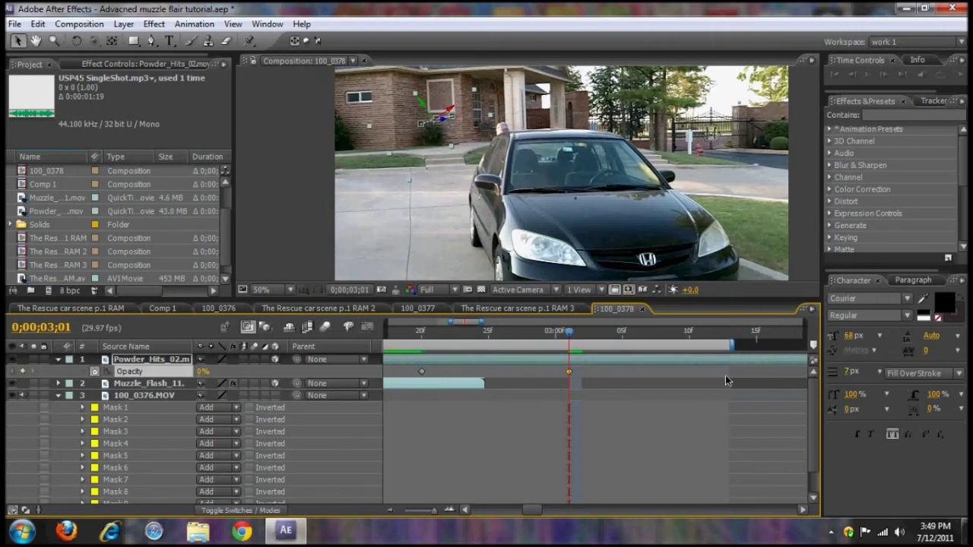
Step: Collapse the upper 100_0376.MOV and Powder_Hits_02 layers and show the timeline out to about seven seconds
{"action": "left_click", "coordinate": [390, 511]}
{"action": "left_click", "coordinate": [390, 511]}
{"action": "left_click", "coordinate": [390, 511]}
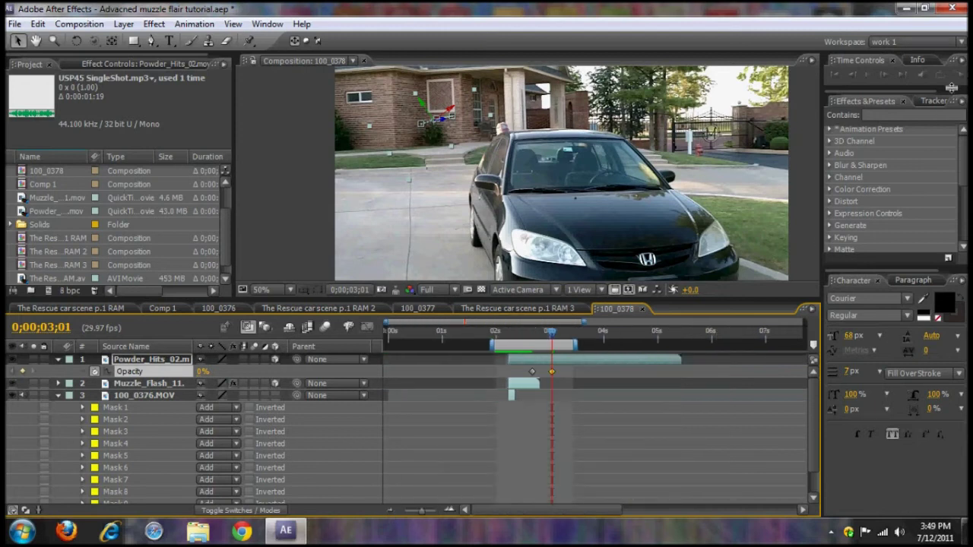
{"action": "left_click", "coordinate": [58, 396]}
{"action": "left_click", "coordinate": [58, 359]}
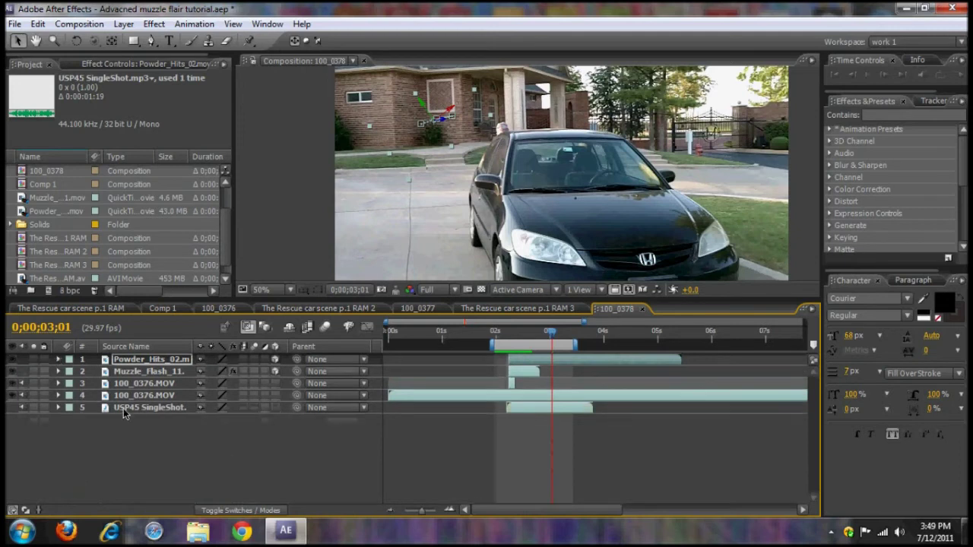
Step: Select the USP45 SingleShot sound layer and play a RAM preview of the gunshot with the fading smoke
{"action": "left_click", "coordinate": [123, 408]}
{"action": "left_click", "coordinate": [957, 75]}
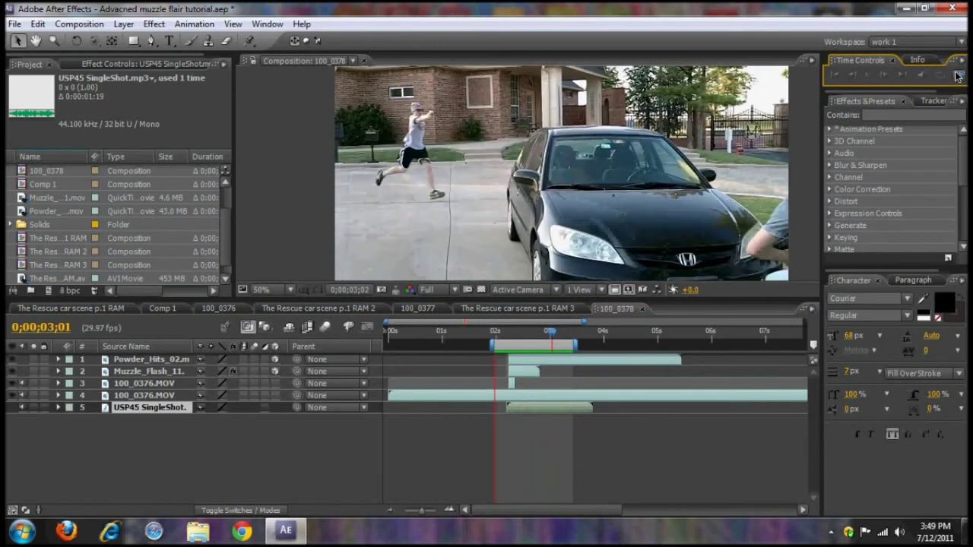
{"action": "left_click", "coordinate": [958, 74]}
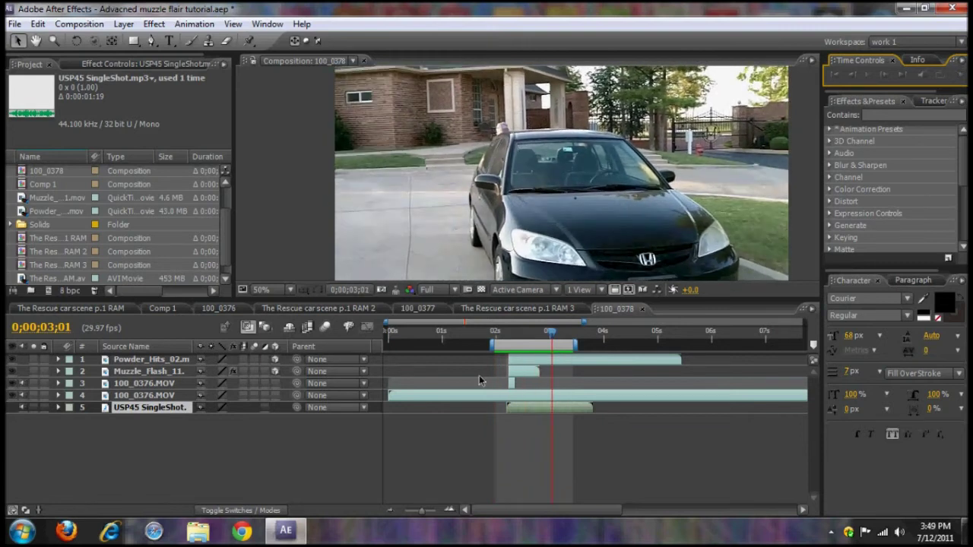
Step: Lengthen the smoke's fade by moving its 0% opacity keyframe later and its 100% keyframe earlier, and preview the result
{"action": "left_click", "coordinate": [141, 361]}
{"action": "key", "text": "t"}
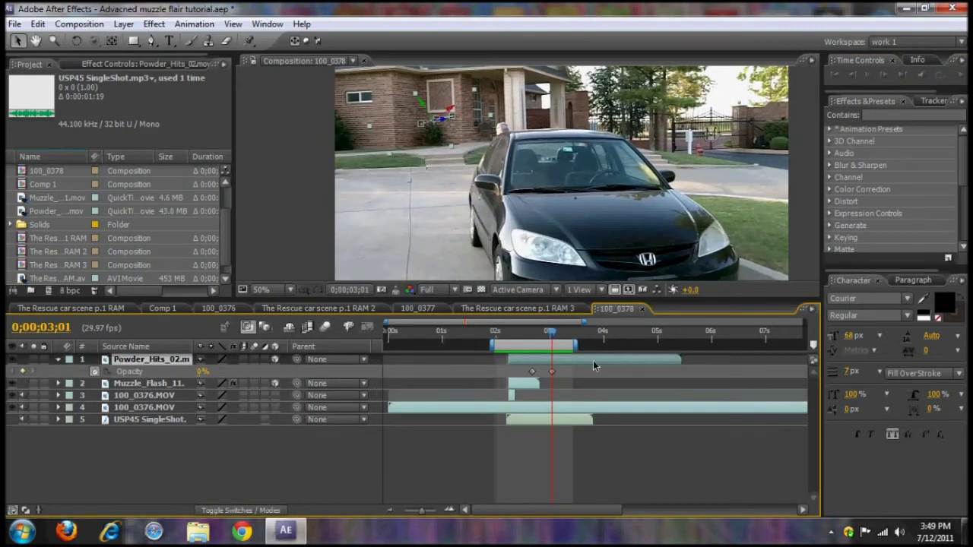
{"action": "left_click", "coordinate": [551, 372]}
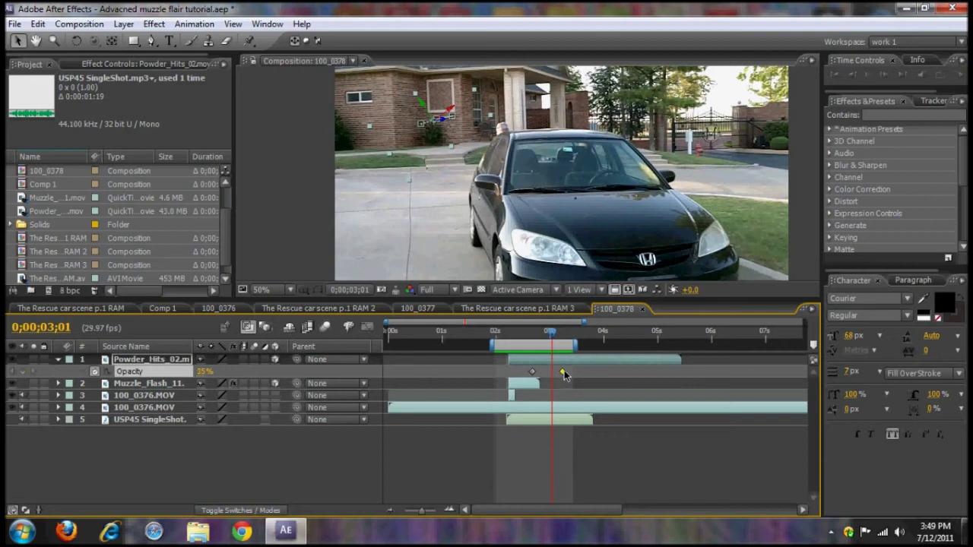
{"action": "left_click_drag", "start_coordinate": [533, 371], "coordinate": [526, 371]}
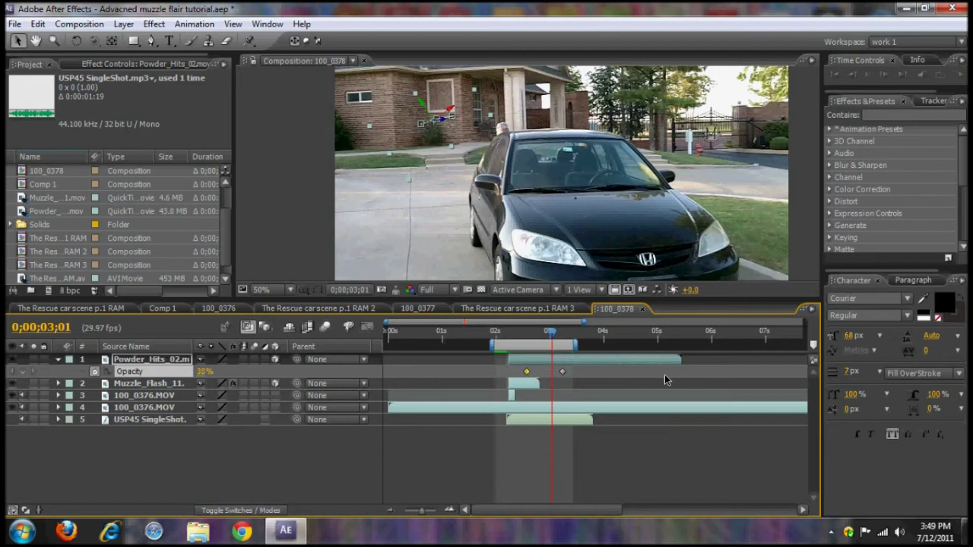
{"action": "left_click", "coordinate": [960, 75]}
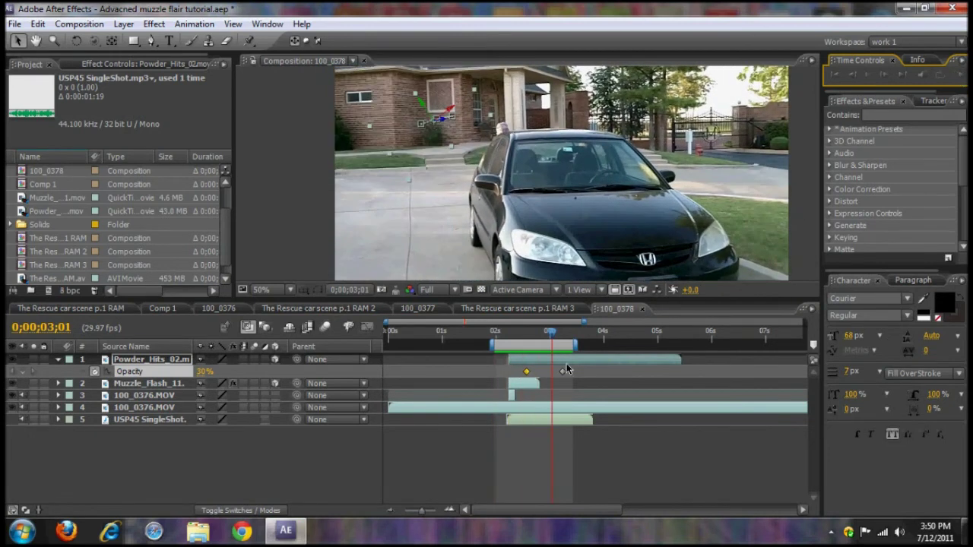
Step: Move the smoke layer's 0% opacity keyframe further along to about 3.5 seconds and run a RAM preview
{"action": "left_click_drag", "start_coordinate": [564, 371], "coordinate": [580, 373]}
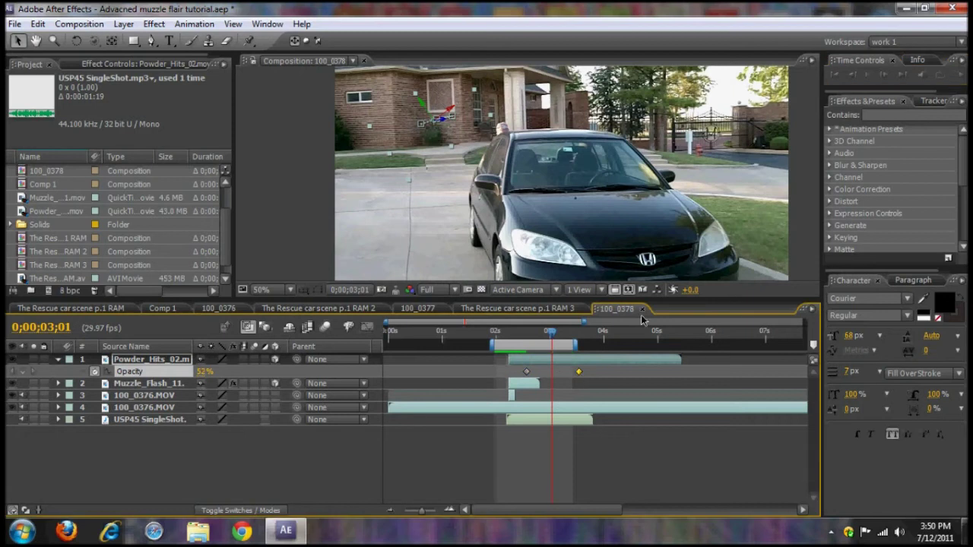
{"action": "left_click", "coordinate": [958, 77]}
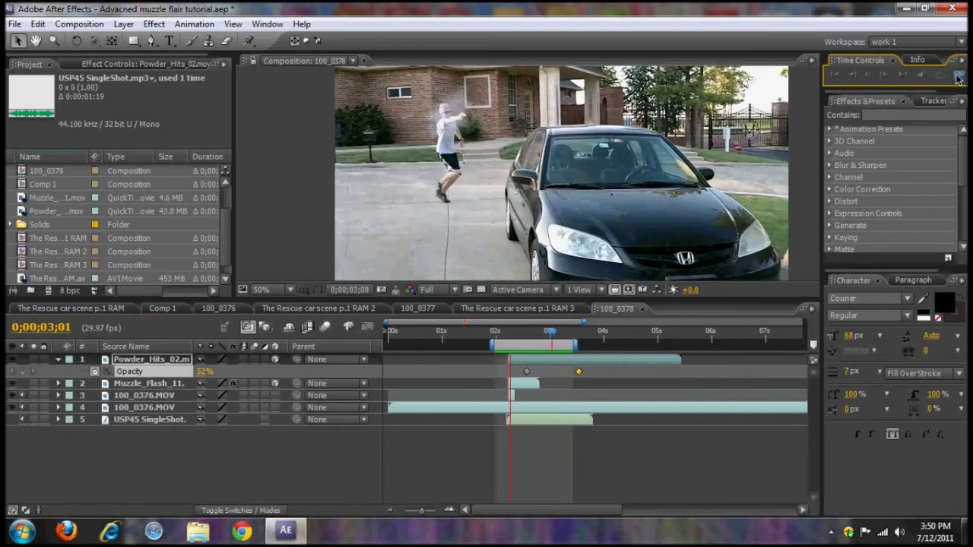
{"action": "left_click", "coordinate": [959, 77]}
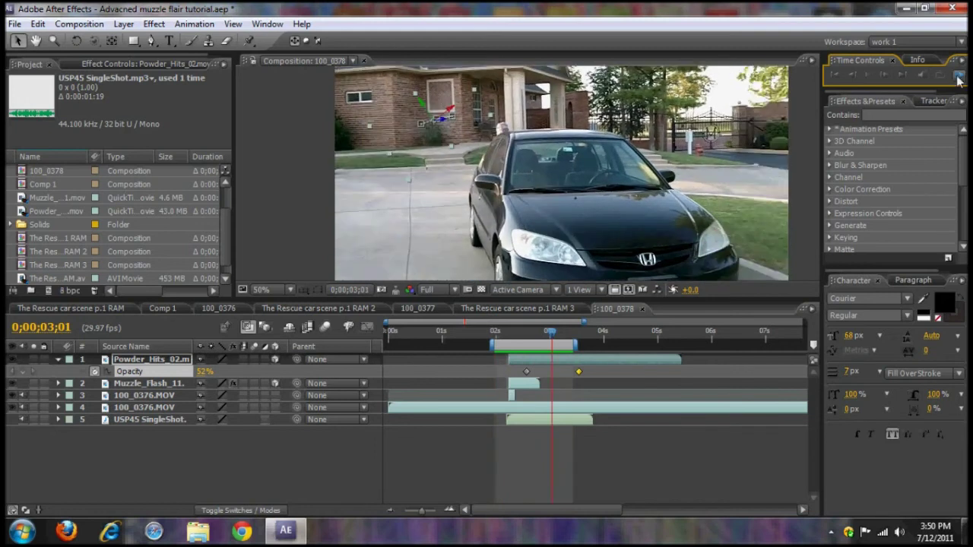
Step: Step frame by frame from 0;00;02;04 through 0;00;02;22 to examine the muzzle flash and the drifting smoke
{"action": "left_click_drag", "start_coordinate": [522, 341], "coordinate": [505, 342]}
{"action": "key", "text": "Page_Down"}
{"action": "key", "text": "Page_Down"}
{"action": "key", "text": "Page_Down"}
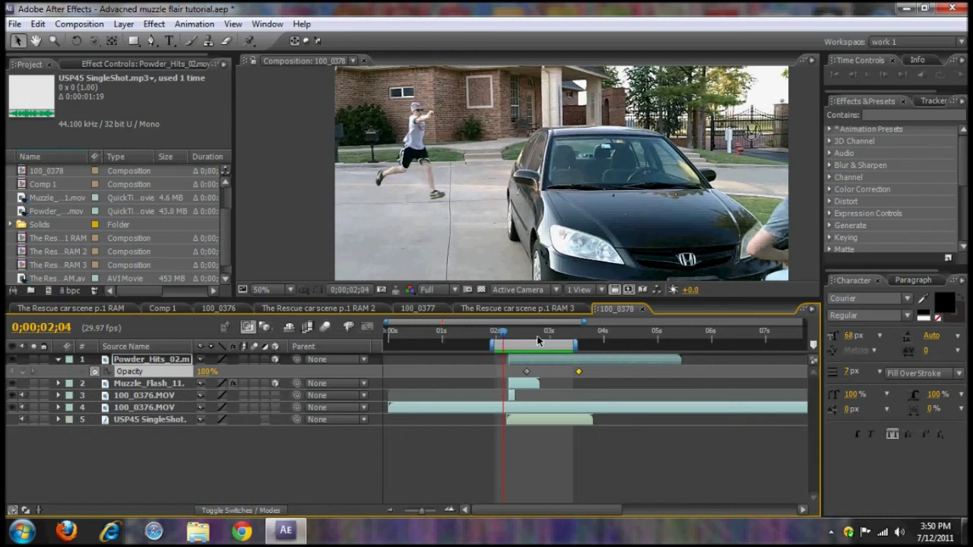
{"action": "left_click", "coordinate": [149, 419]}
{"action": "key", "text": "Page_Down"}
{"action": "key", "text": "Page_Down"}
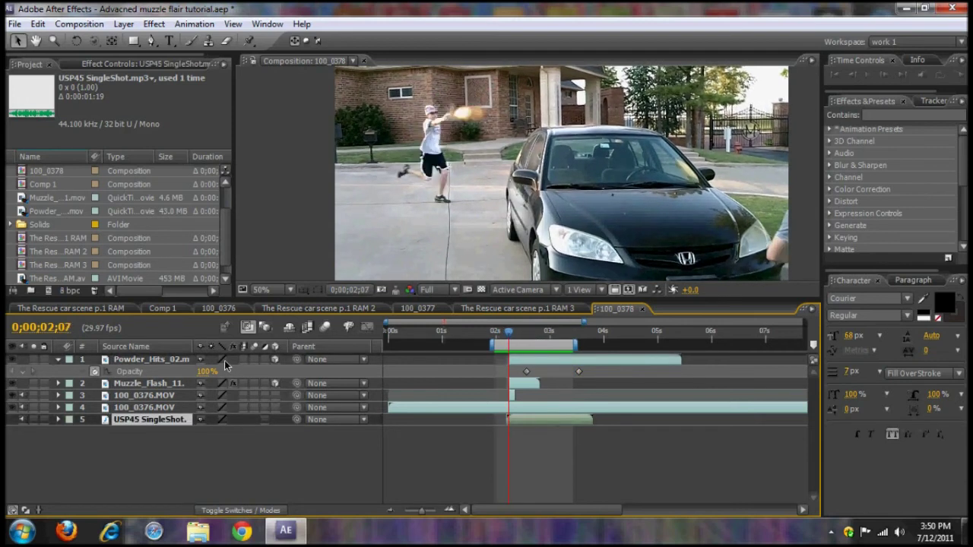
{"action": "key", "text": "Page_Down"}
{"action": "key", "text": "Page_Down"}
{"action": "key", "text": "Page_Down"}
{"action": "key", "text": "Page_Down"}
{"action": "key", "text": "Page_Down"}
{"action": "key", "text": "Page_Down"}
{"action": "key", "text": "Page_Down"}
{"action": "key", "text": "Page_Down"}
{"action": "key", "text": "Page_Down"}
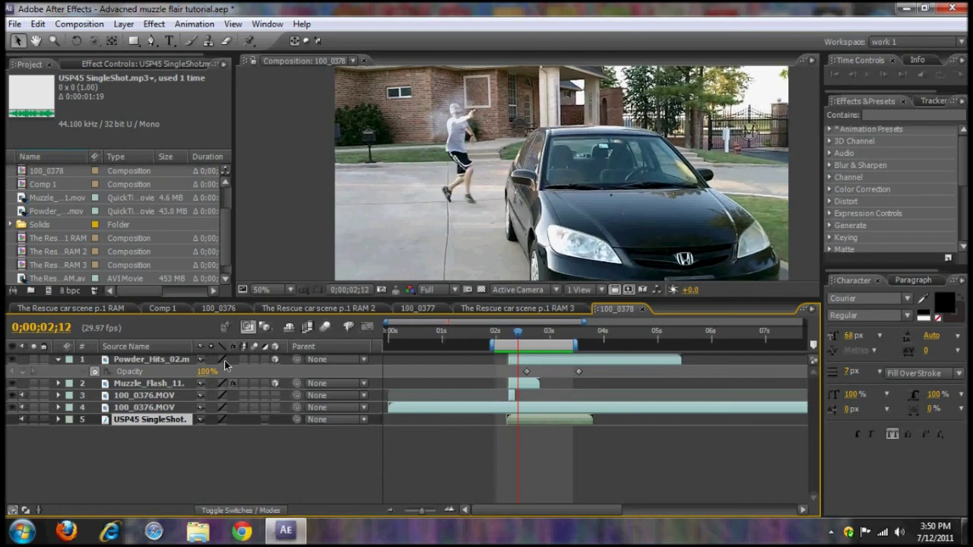
{"action": "key", "text": "Page_Up"}
{"action": "key", "text": "Page_Up"}
{"action": "key", "text": "Page_Up"}
{"action": "key", "text": "Page_Up"}
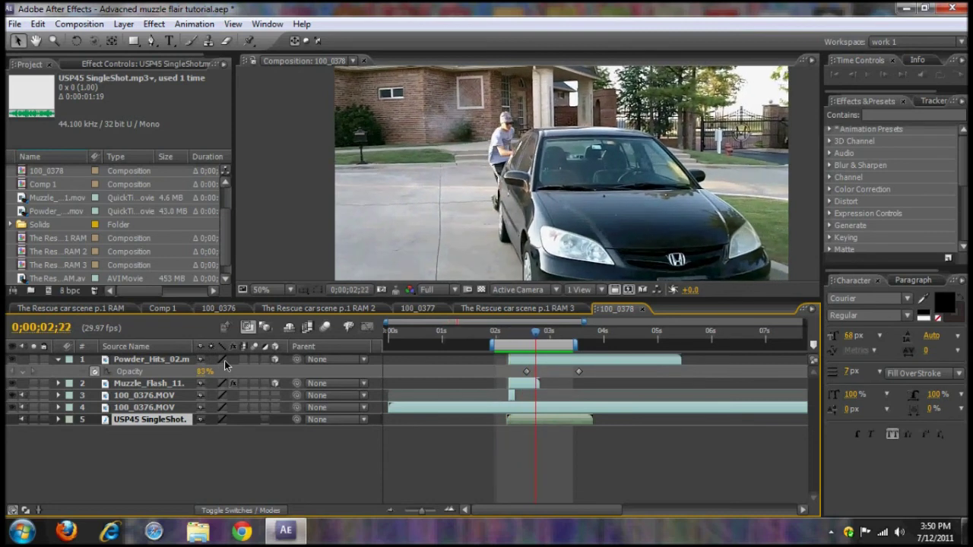
{"action": "key", "text": "Page_Up"}
{"action": "key", "text": "Page_Up"}
{"action": "key", "text": "Page_Up"}
{"action": "key", "text": "Page_Up"}
{"action": "key", "text": "Page_Up"}
{"action": "key", "text": "Page_Up"}
{"action": "key", "text": "Page_Up"}
{"action": "key", "text": "Page_Up"}
{"action": "key", "text": "Page_Up"}
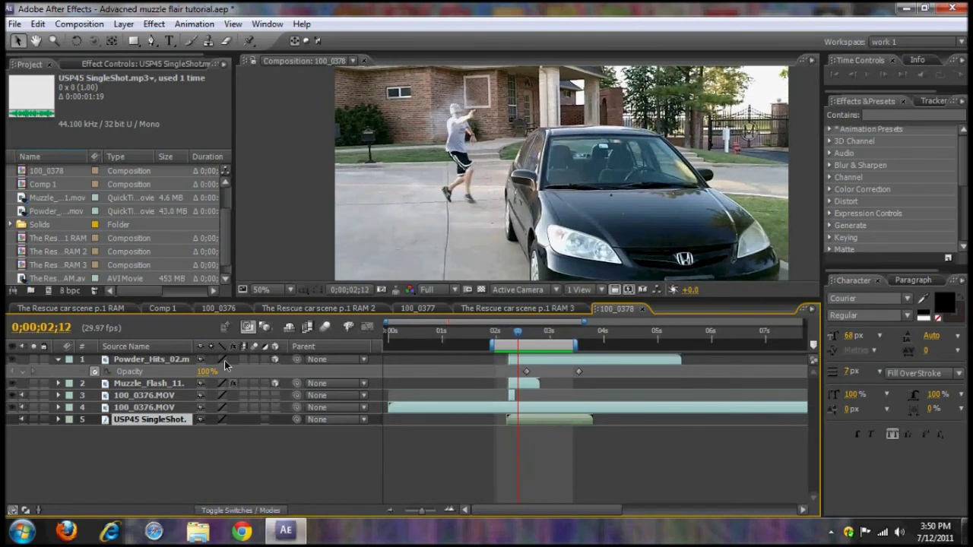
{"action": "key", "text": "Page_Down"}
{"action": "key", "text": "Page_Down"}
{"action": "key", "text": "Page_Down"}
{"action": "key", "text": "Page_Down"}
{"action": "key", "text": "Page_Down"}
{"action": "key", "text": "Page_Down"}
Step: Go to 0;00;02;07 and create a new 1280 x 720 black solid layer
{"action": "left_click", "coordinate": [512, 333]}
{"action": "left_click_drag", "start_coordinate": [512, 332], "coordinate": [509, 333]}
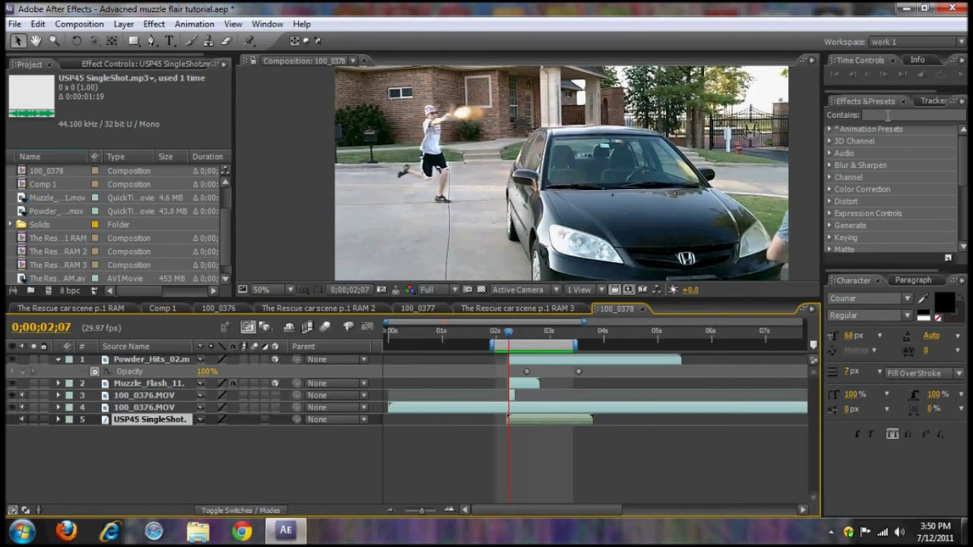
{"action": "left_click", "coordinate": [123, 23]}
{"action": "mouse_move", "coordinate": [207, 29]}
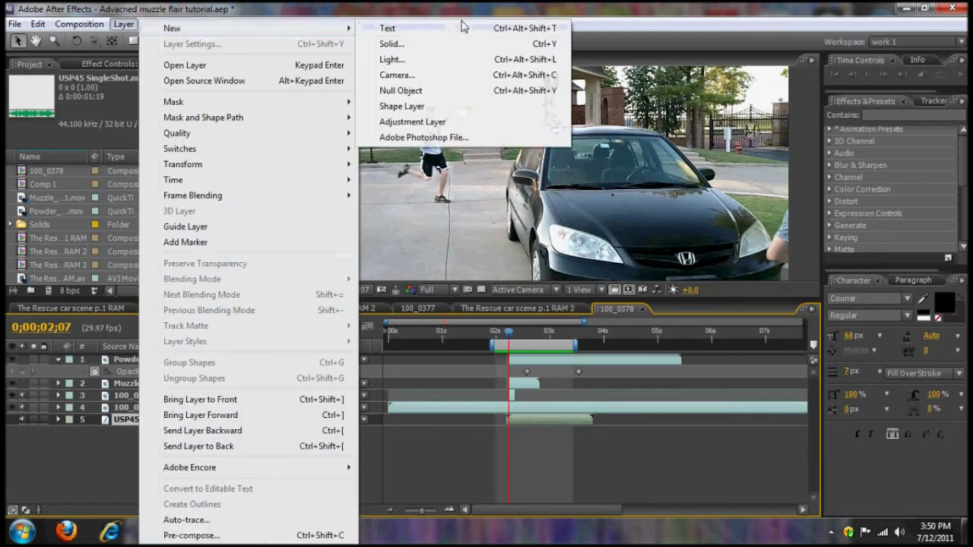
{"action": "left_click", "coordinate": [415, 46]}
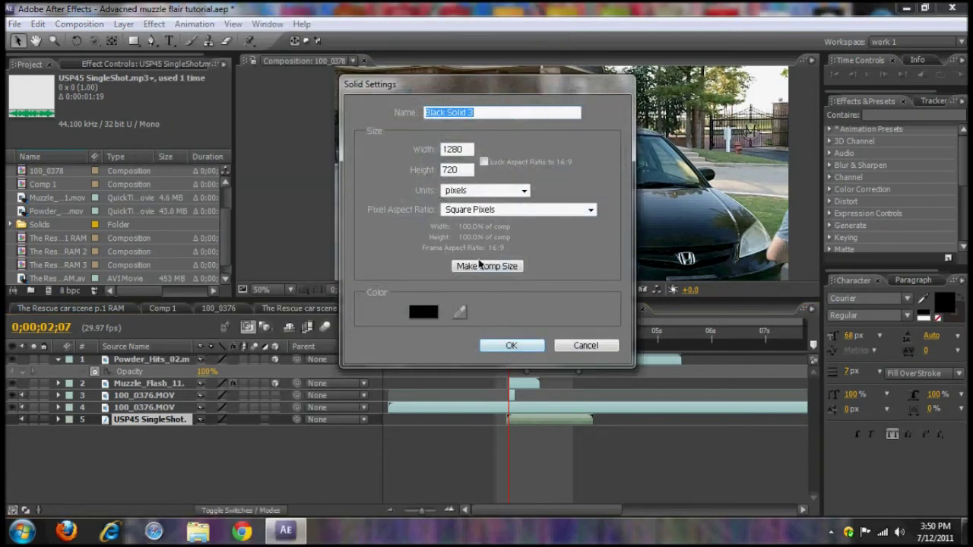
{"action": "left_click", "coordinate": [512, 346]}
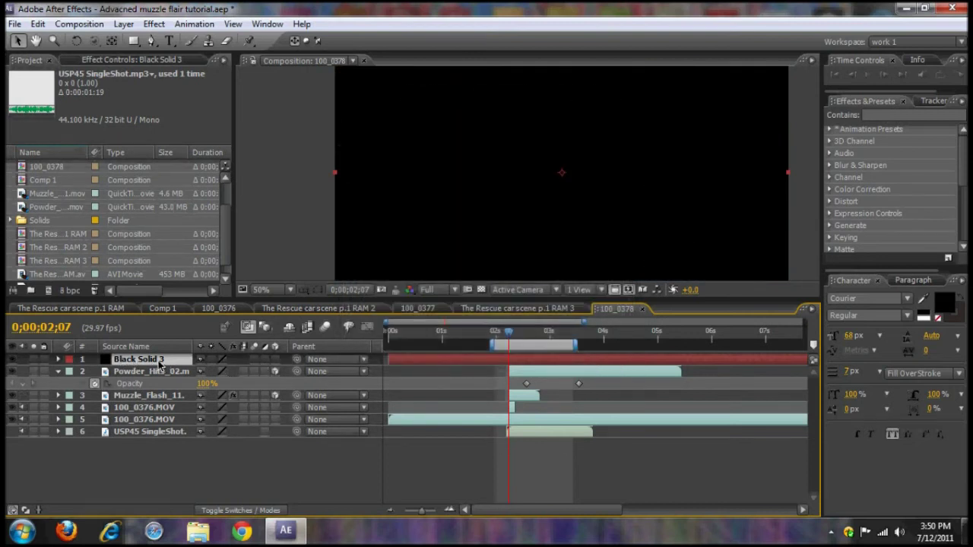
Step: Split the black solid at 0;00;02;07 and delete the part before that frame
{"action": "key", "text": "ctrl+shift+d"}
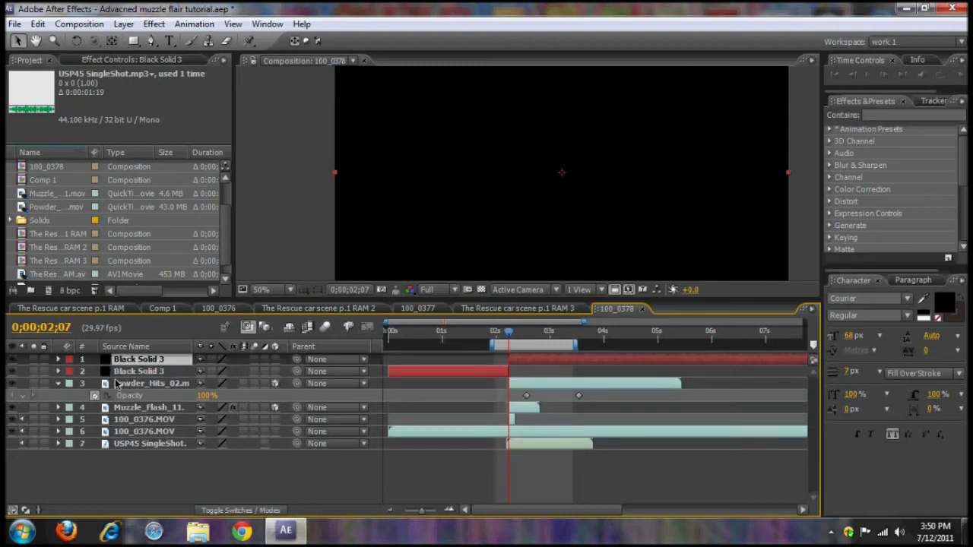
{"action": "left_click", "coordinate": [125, 373]}
{"action": "key", "text": "Delete"}
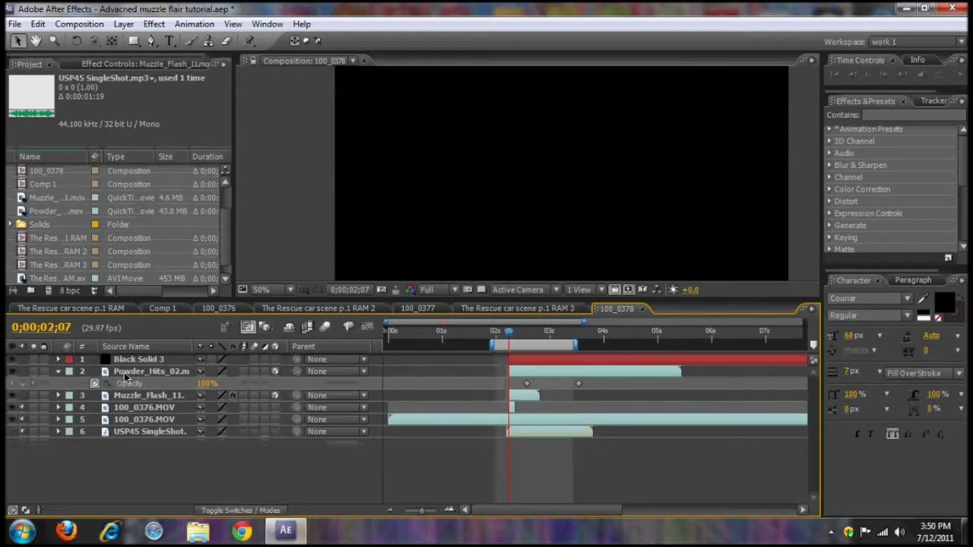
Step: Collapse the Powder_Hits_02 layer, then split the black solid at 0;00;02;14 and delete the part after that frame
{"action": "left_click", "coordinate": [58, 371]}
{"action": "key", "text": "Page_Down"}
{"action": "key", "text": "Page_Down"}
{"action": "key", "text": "Page_Down"}
{"action": "key", "text": "Page_Down"}
{"action": "key", "text": "Page_Down"}
{"action": "key", "text": "Page_Down"}
{"action": "key", "text": "Page_Down"}
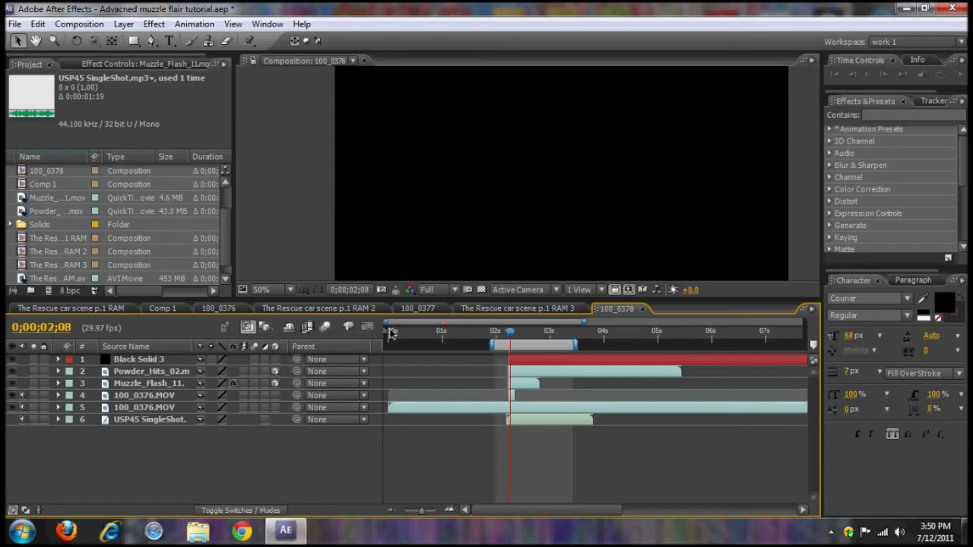
{"action": "left_click", "coordinate": [141, 360]}
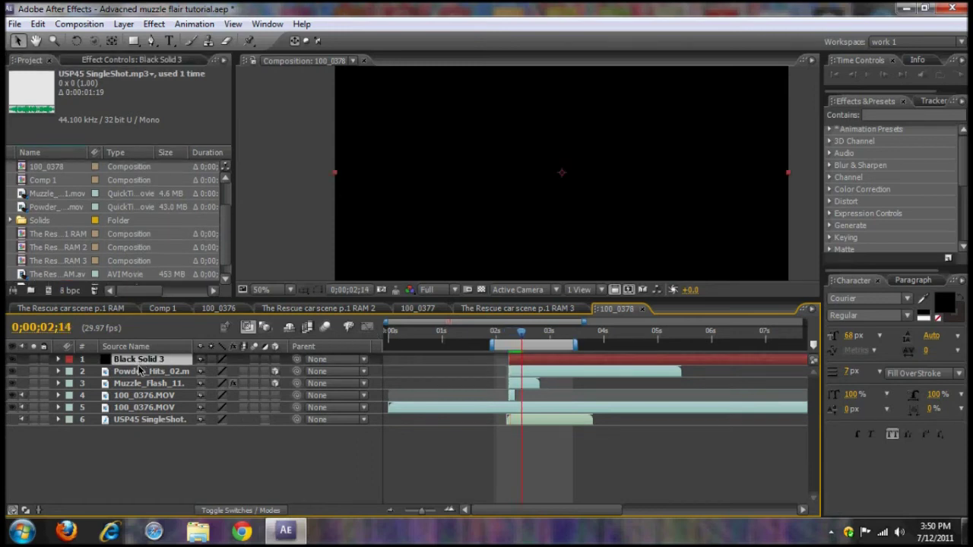
{"action": "key", "text": "ctrl+shift+d"}
{"action": "key", "text": "Delete"}
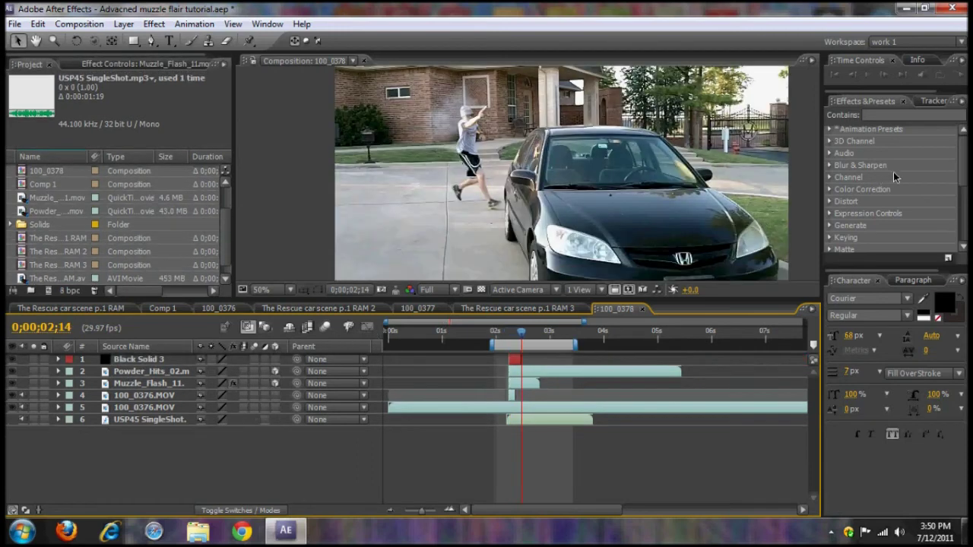
Step: Find the Beam effect and apply it to the black solid
{"action": "left_click", "coordinate": [871, 115]}
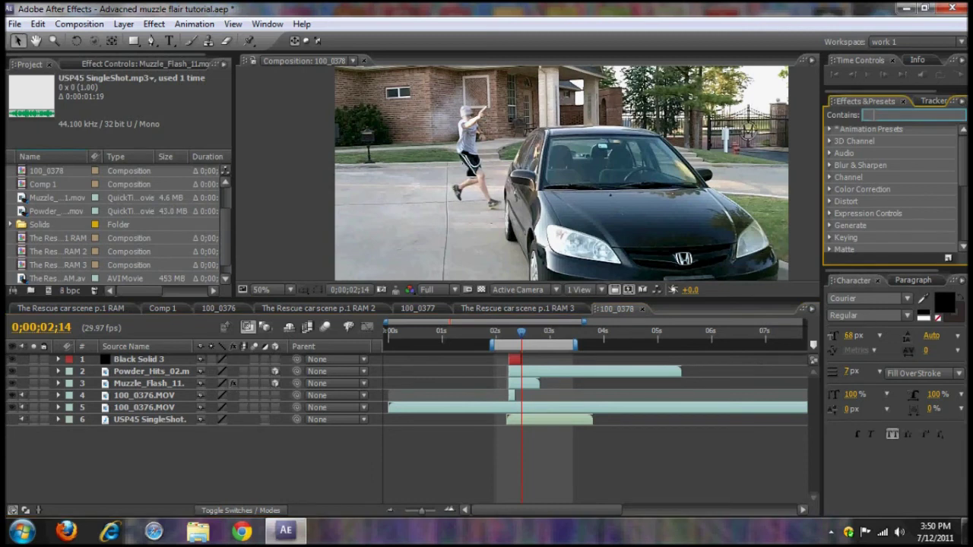
{"action": "type", "text": "beam"}
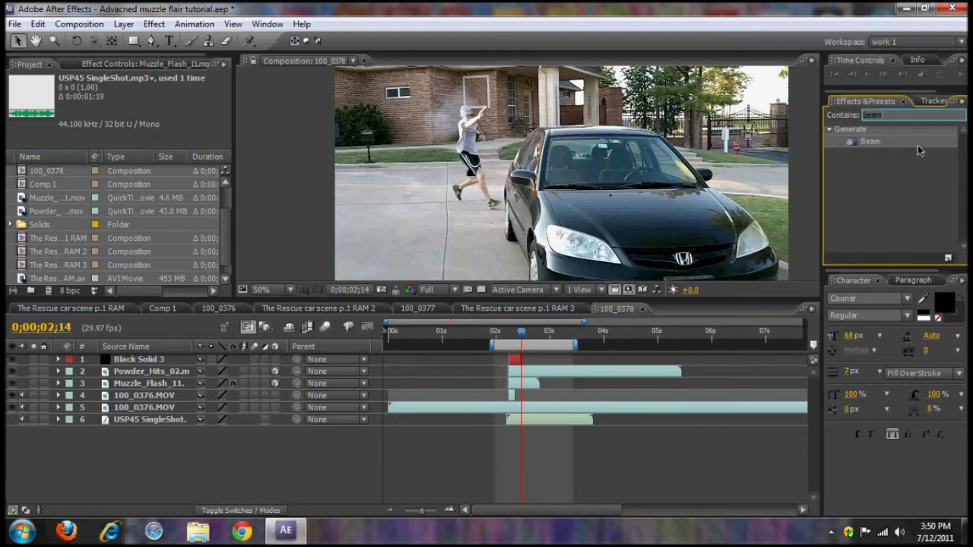
{"action": "left_click_drag", "start_coordinate": [889, 145], "coordinate": [512, 365]}
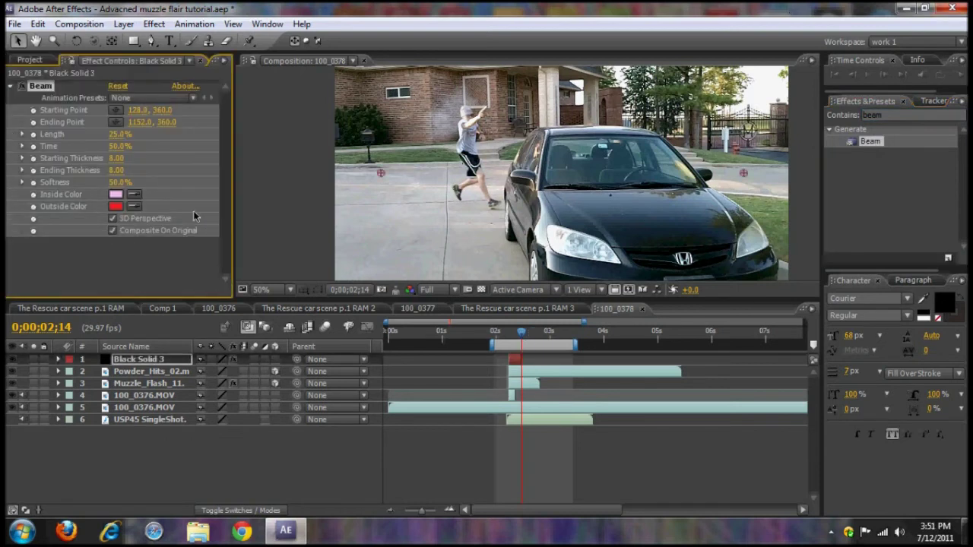
Step: Turn off the beam's Composite On Original option and return to the muzzle flash frame at 0;00;02;07
{"action": "key", "text": "Page_Up"}
{"action": "key", "text": "Page_Up"}
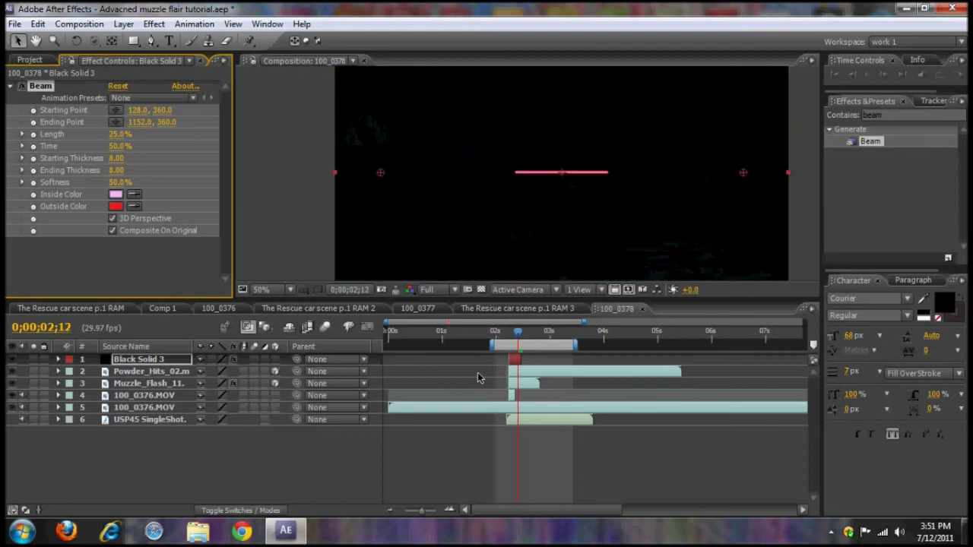
{"action": "left_click", "coordinate": [112, 232]}
{"action": "left_click", "coordinate": [112, 232]}
{"action": "left_click", "coordinate": [112, 232]}
{"action": "key", "text": "Page_Up"}
{"action": "key", "text": "Page_Up"}
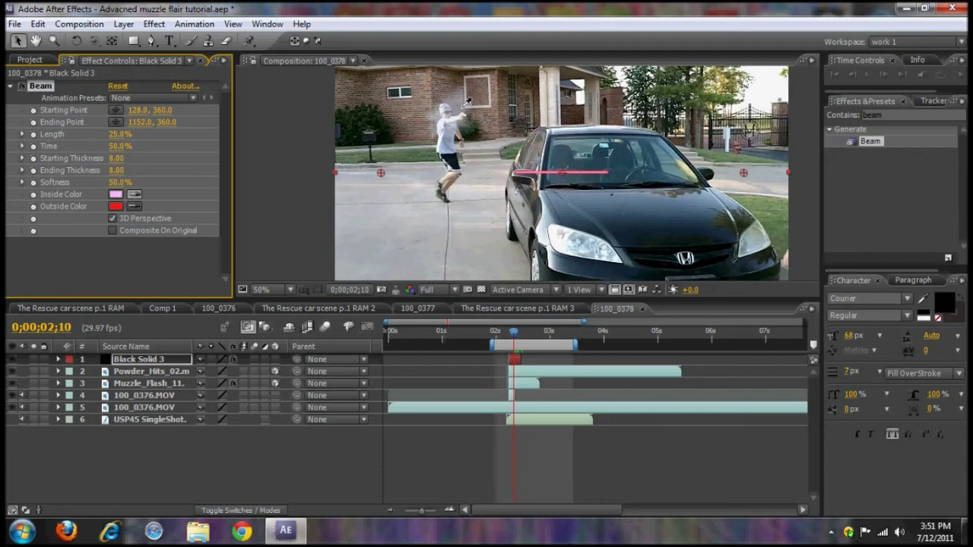
{"action": "key", "text": "Page_Up"}
{"action": "key", "text": "Page_Up"}
{"action": "key", "text": "Page_Up"}
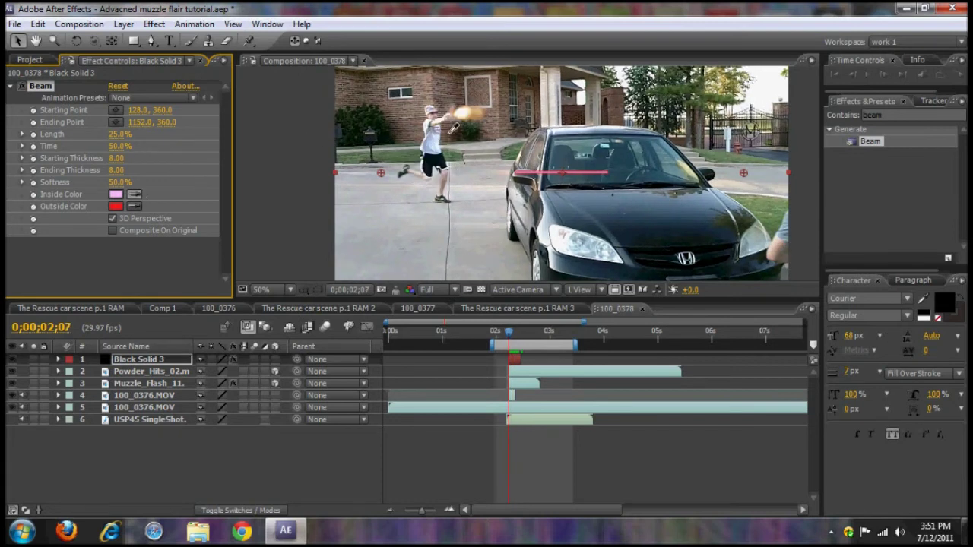
Step: Set the beam's inside color to white (FFFFFF) and its outside color to pale grey-pink (C1ACAC)
{"action": "left_click", "coordinate": [438, 120]}
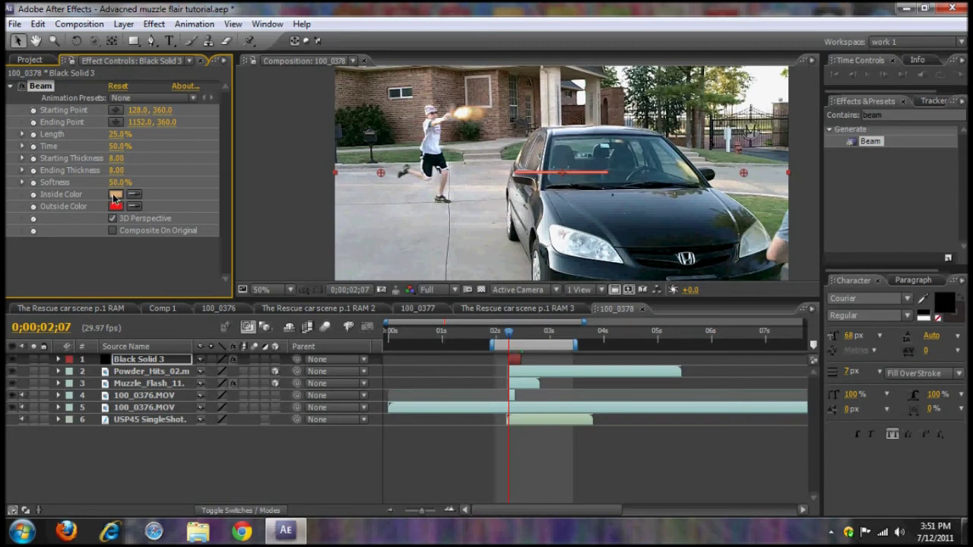
{"action": "left_click", "coordinate": [114, 194]}
{"action": "left_click", "coordinate": [561, 314]}
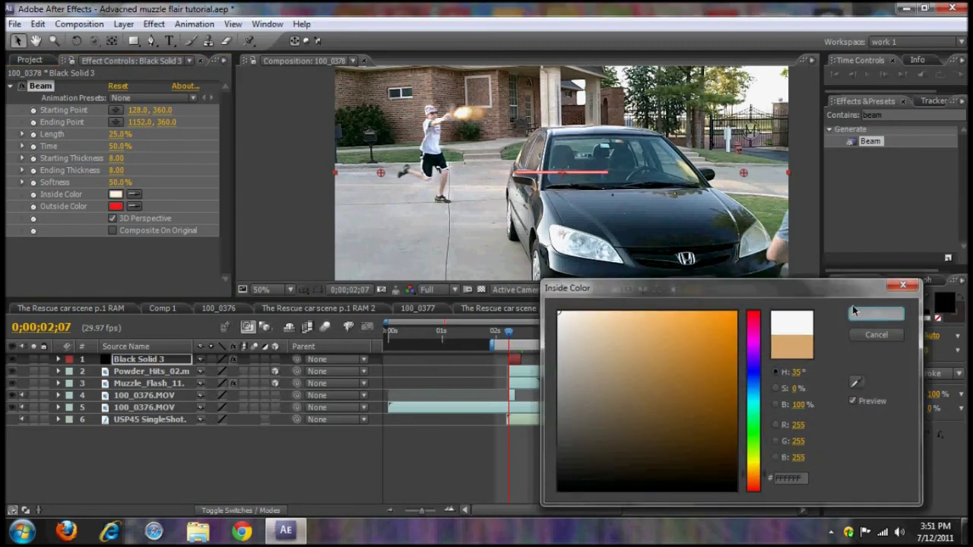
{"action": "left_click", "coordinate": [853, 310]}
{"action": "left_click", "coordinate": [115, 206]}
{"action": "left_click", "coordinate": [552, 330]}
{"action": "mouse_move", "coordinate": [552, 330]}
{"action": "left_mouse_down"}
{"action": "mouse_move", "coordinate": [556, 342]}
{"action": "mouse_move", "coordinate": [557, 313]}
{"action": "mouse_move", "coordinate": [576, 354]}
{"action": "left_mouse_up"}
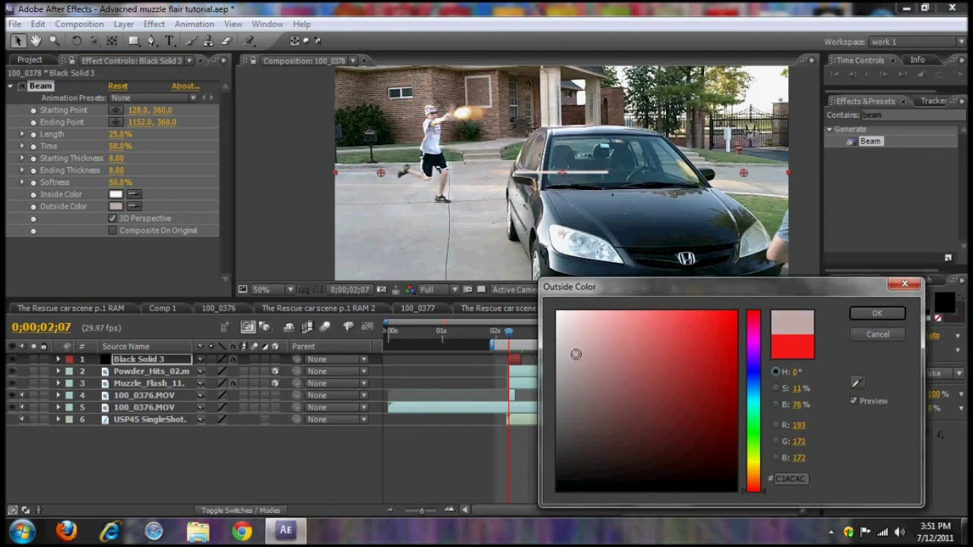
{"action": "left_click", "coordinate": [877, 314]}
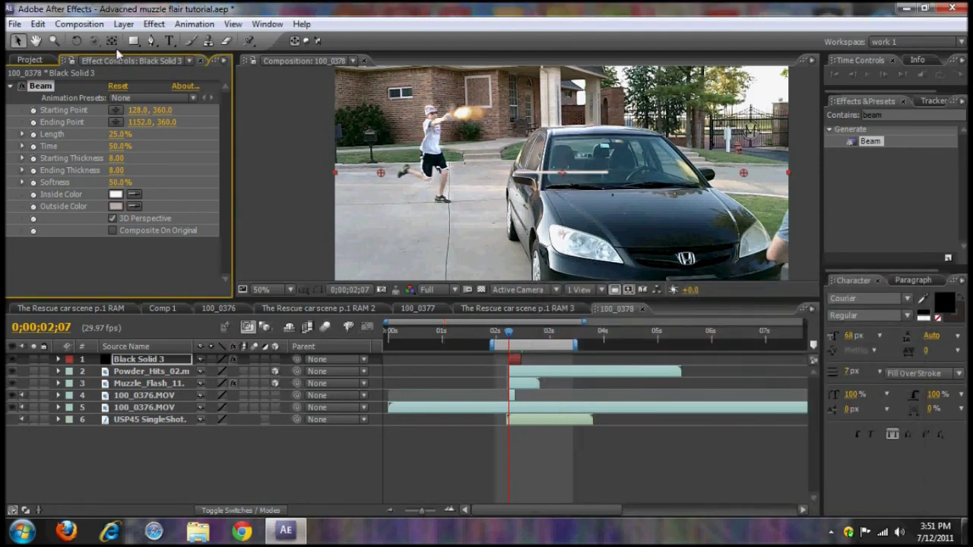
Step: Add a Box Blur effect to the beam solid and set its blur radius to 3.5
{"action": "left_click", "coordinate": [154, 24]}
{"action": "mouse_move", "coordinate": [198, 126]}
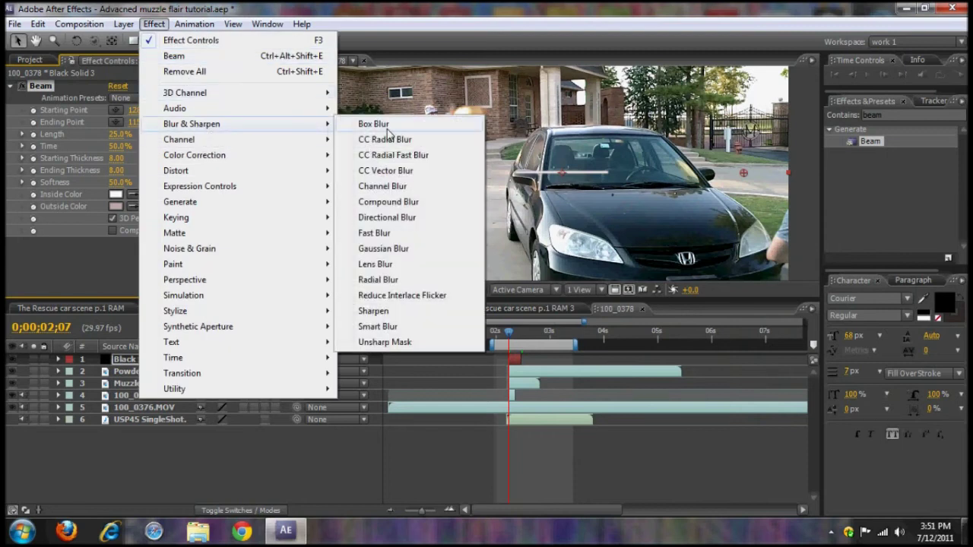
{"action": "left_click", "coordinate": [384, 127]}
{"action": "left_click", "coordinate": [114, 255]}
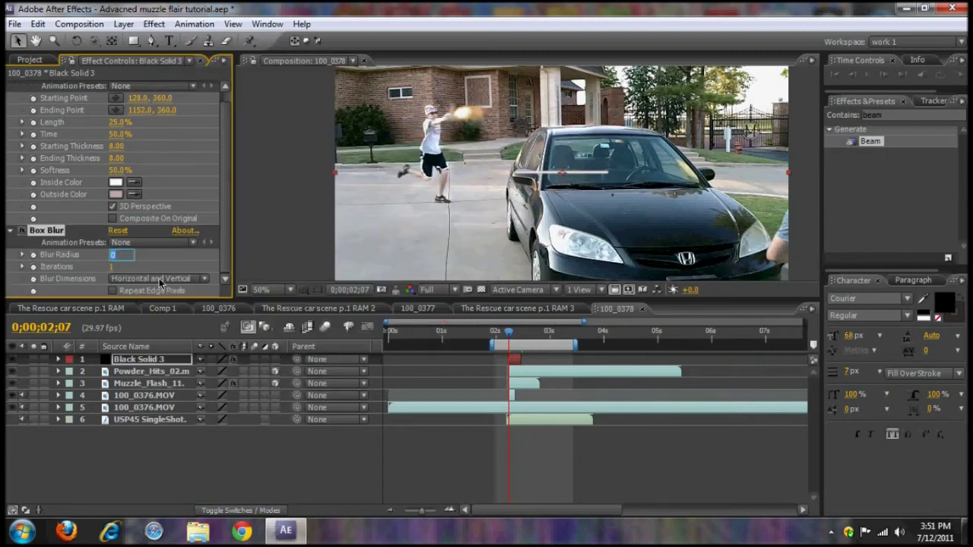
{"action": "type", "text": "3"}
{"action": "key", "text": "Return"}
{"action": "left_click", "coordinate": [114, 255]}
{"action": "type", "text": "4"}
{"action": "key", "text": "Return"}
{"action": "left_click", "coordinate": [113, 254]}
{"action": "type", "text": "3.5"}
{"action": "key", "text": "Return"}
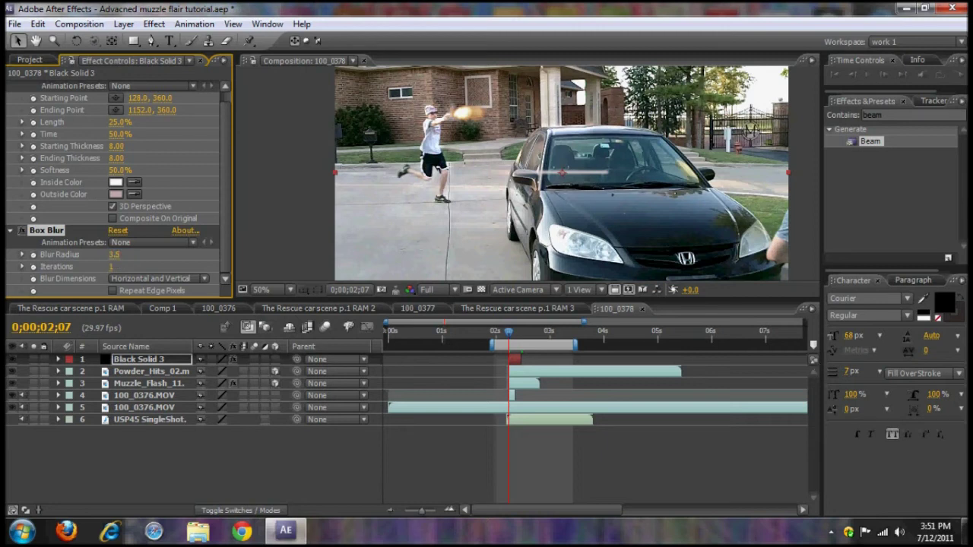
Step: Shorten the beam's length to 17% and place its starting point at the gun muzzle, about 334, 198
{"action": "left_click", "coordinate": [120, 134]}
{"action": "mouse_move", "coordinate": [115, 122]}
{"action": "left_mouse_down"}
{"action": "mouse_move", "coordinate": [97, 123]}
{"action": "mouse_move", "coordinate": [114, 124]}
{"action": "left_mouse_up"}
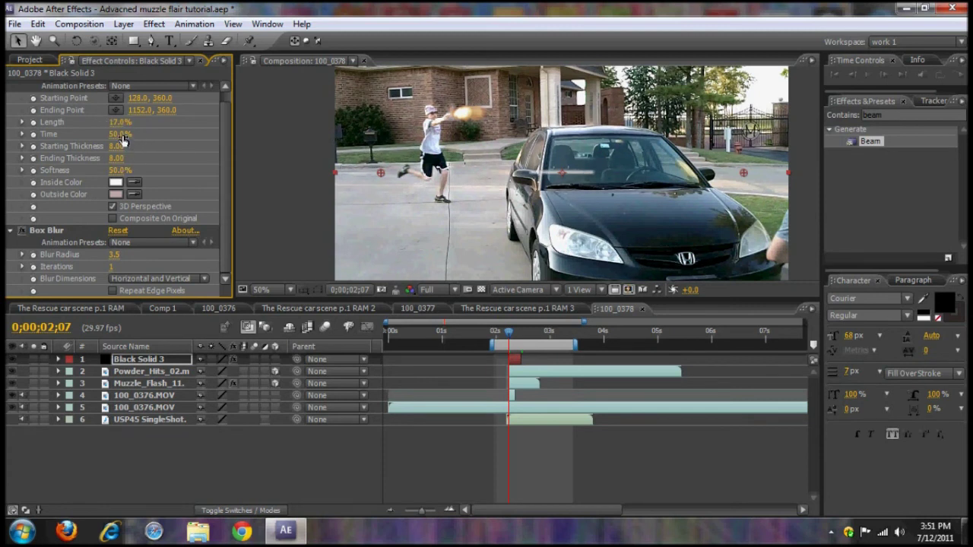
{"action": "left_click_drag", "start_coordinate": [386, 175], "coordinate": [456, 116]}
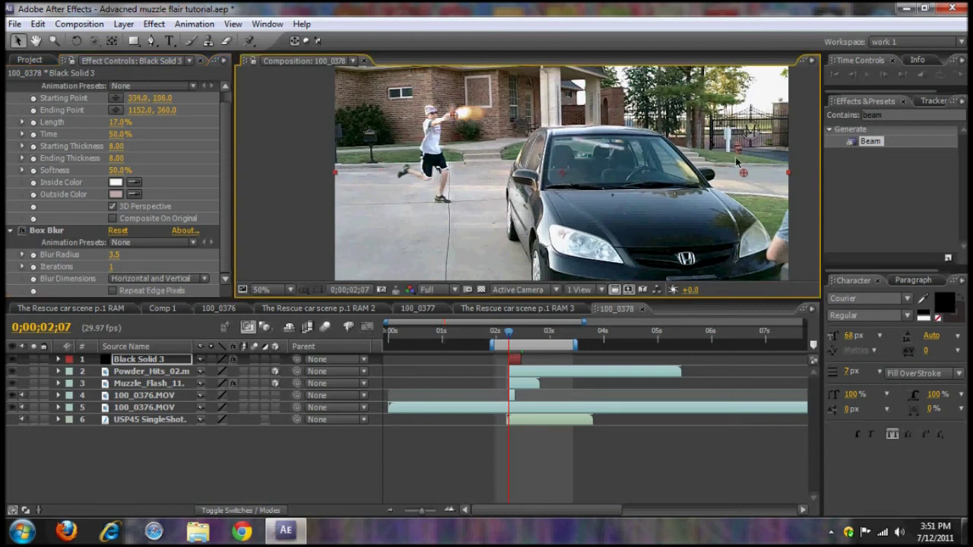
Step: Make the black solid a 3D layer and move the beam's ending point just outside the frame, about 1328, 406
{"action": "left_click", "coordinate": [274, 359]}
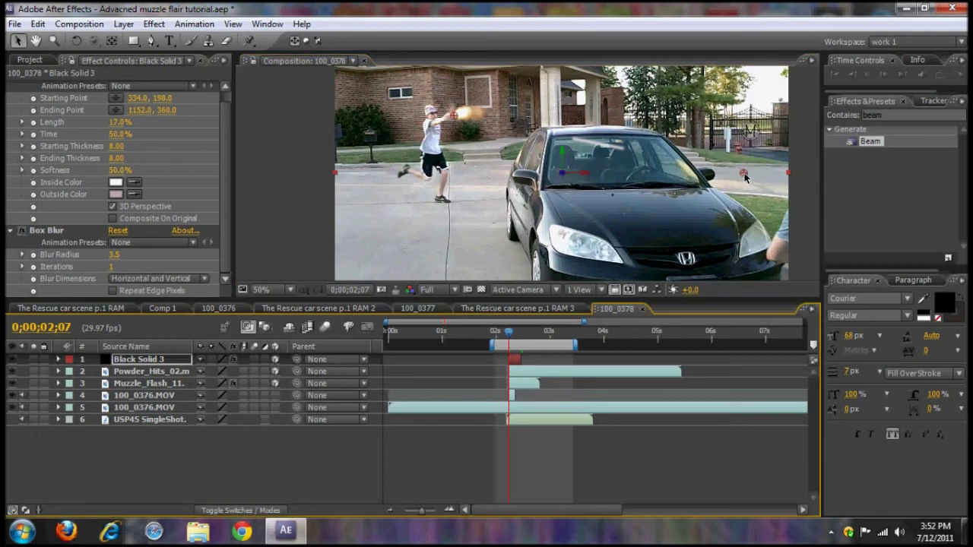
{"action": "left_click_drag", "start_coordinate": [745, 176], "coordinate": [793, 193]}
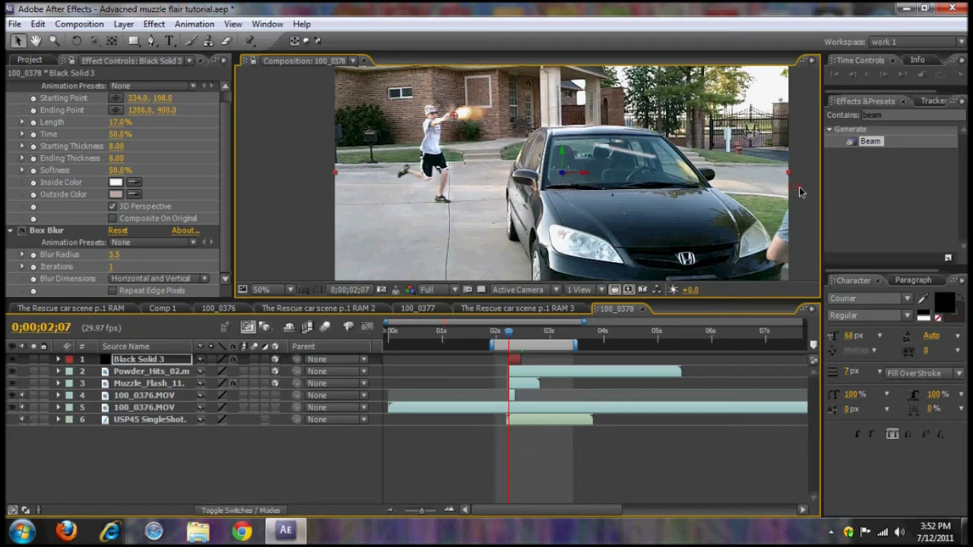
{"action": "left_click_drag", "start_coordinate": [808, 194], "coordinate": [804, 195]}
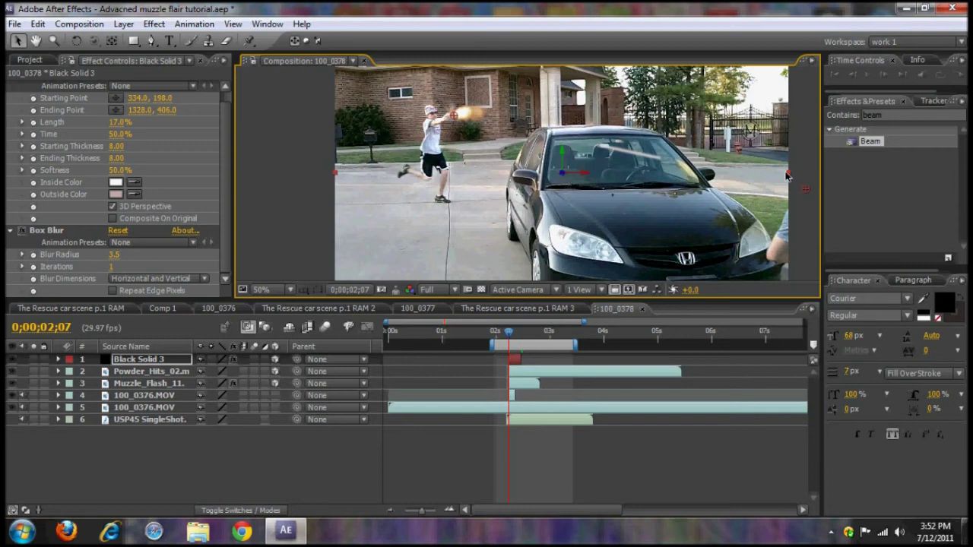
Step: Move the beam's starting point to 566, 212 and ending point to 1558, 232, and shift the black solid horizontally to position 362
{"action": "left_click_drag", "start_coordinate": [808, 192], "coordinate": [894, 127]}
{"action": "left_click_drag", "start_coordinate": [454, 115], "coordinate": [535, 122]}
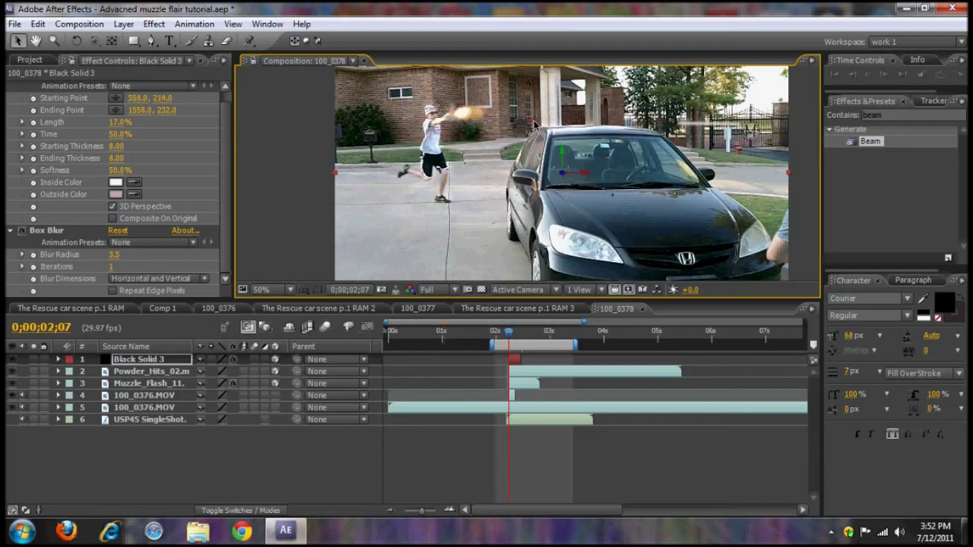
{"action": "left_click", "coordinate": [144, 359]}
{"action": "key", "text": "p"}
{"action": "left_click_drag", "start_coordinate": [206, 375], "coordinate": [9, 375]}
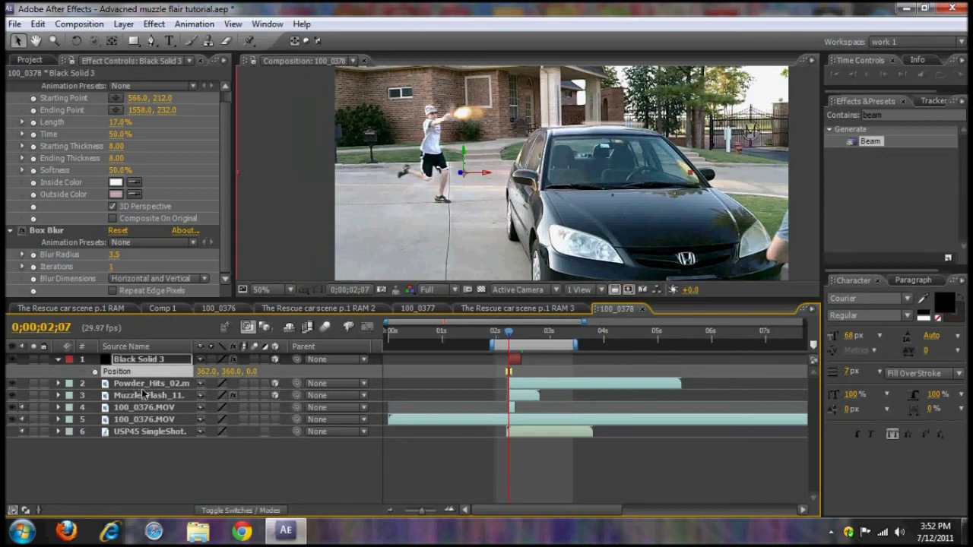
Step: Keyframe the black solid's orientation and X, Y and Z rotations at 0;00;02;07, with Y rotation at 20° and Z rotation at 5°
{"action": "key", "text": "r"}
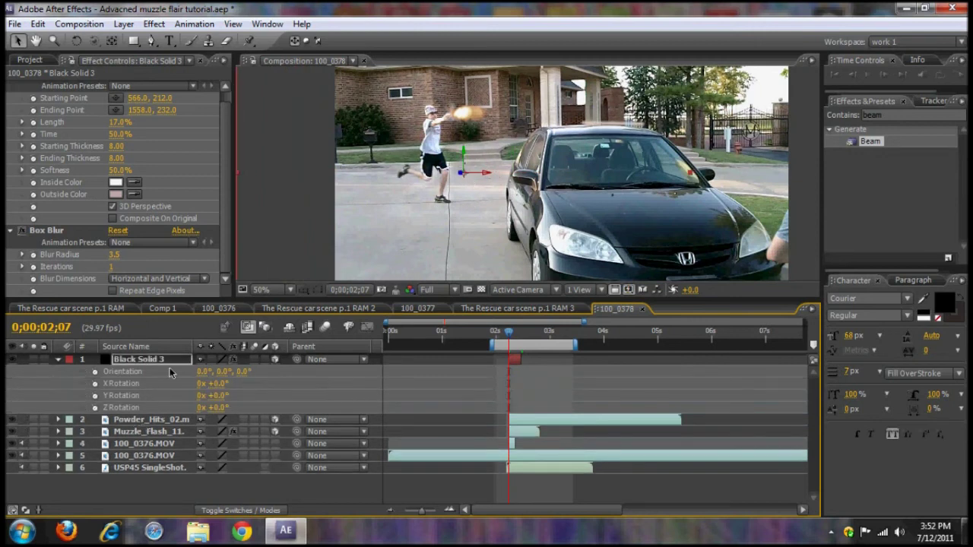
{"action": "left_click", "coordinate": [94, 407]}
{"action": "left_click", "coordinate": [94, 395]}
{"action": "left_click", "coordinate": [95, 383]}
{"action": "left_click", "coordinate": [95, 371]}
{"action": "left_click_drag", "start_coordinate": [219, 397], "coordinate": [236, 396]}
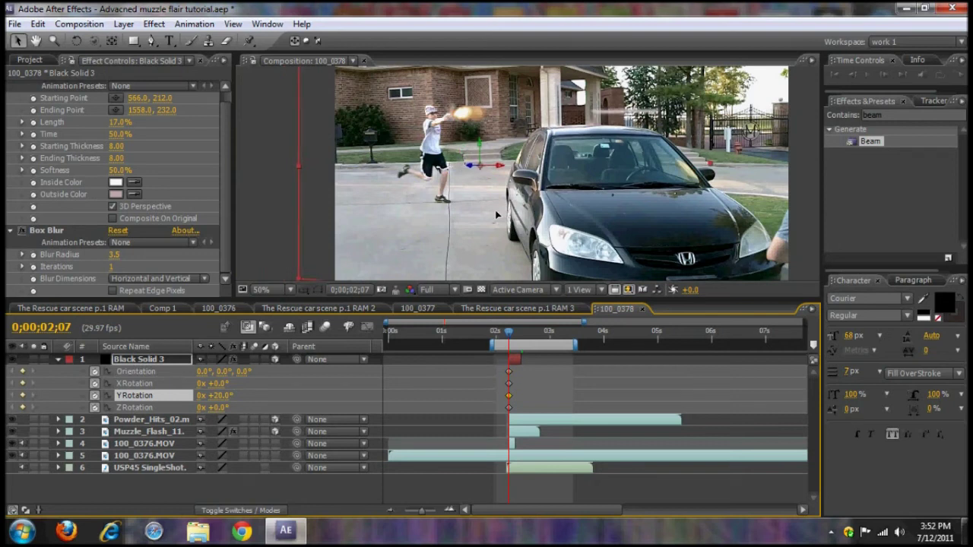
{"action": "left_click", "coordinate": [430, 260]}
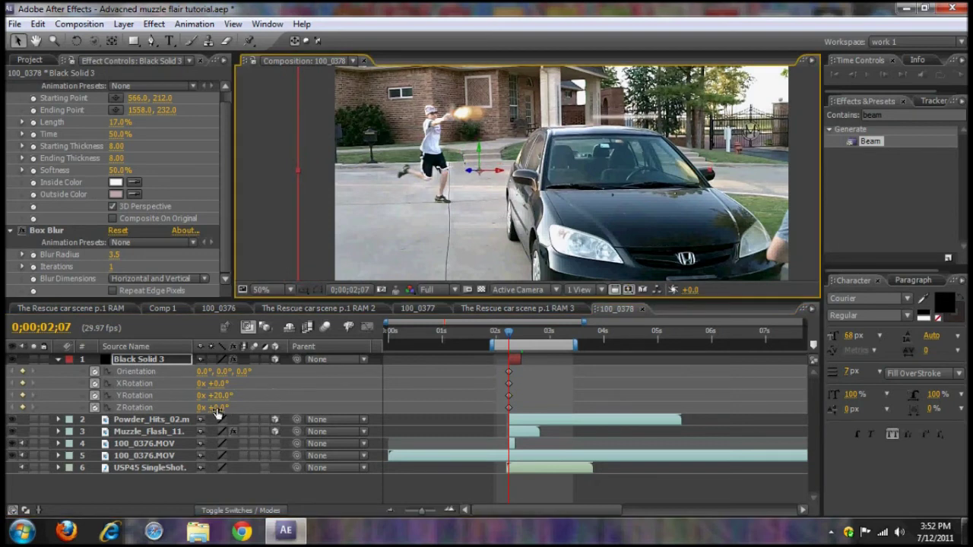
{"action": "left_click_drag", "start_coordinate": [217, 408], "coordinate": [221, 408]}
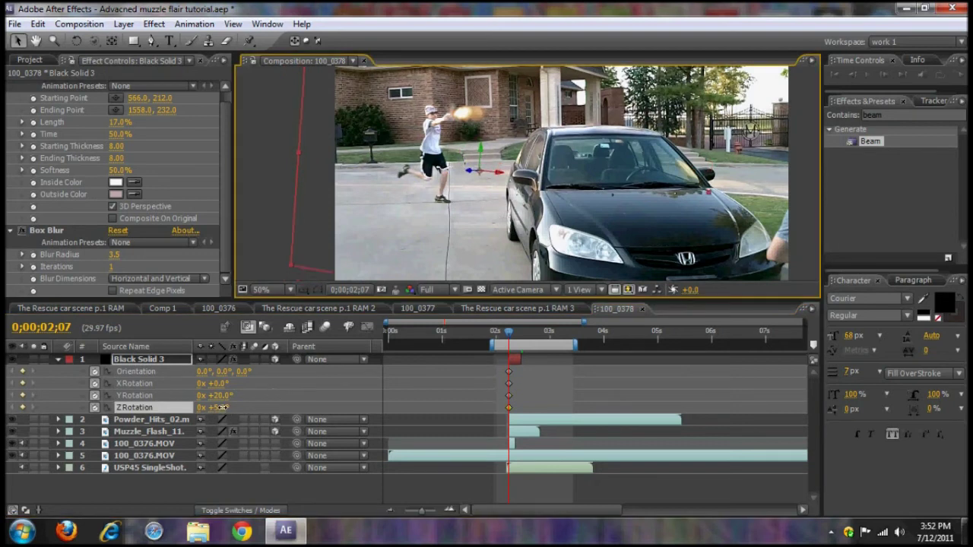
{"action": "left_click", "coordinate": [497, 220]}
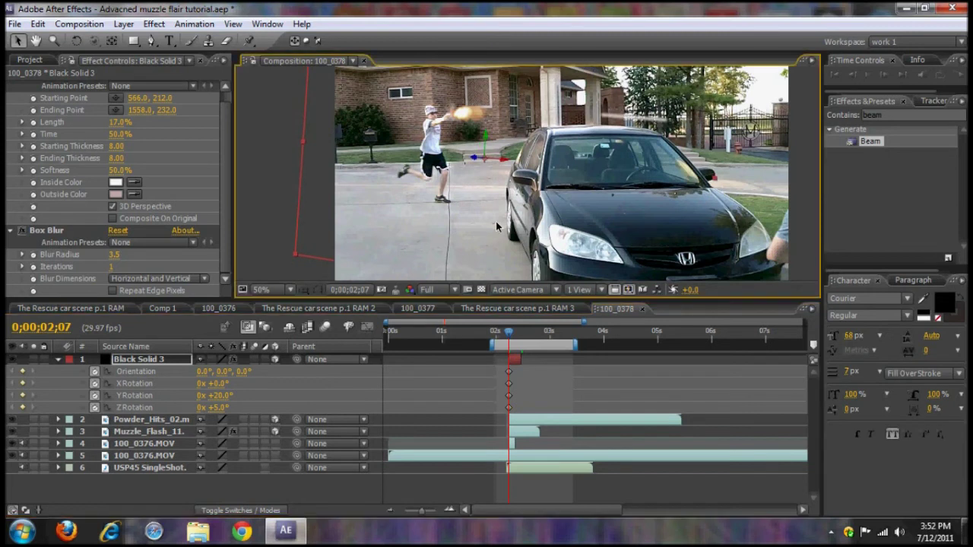
Step: Keyframe the solid's position at 0;00;02;07, and one frame on move it along the bullet's path to about 899.6, 365.8, -218
{"action": "key", "text": "p"}
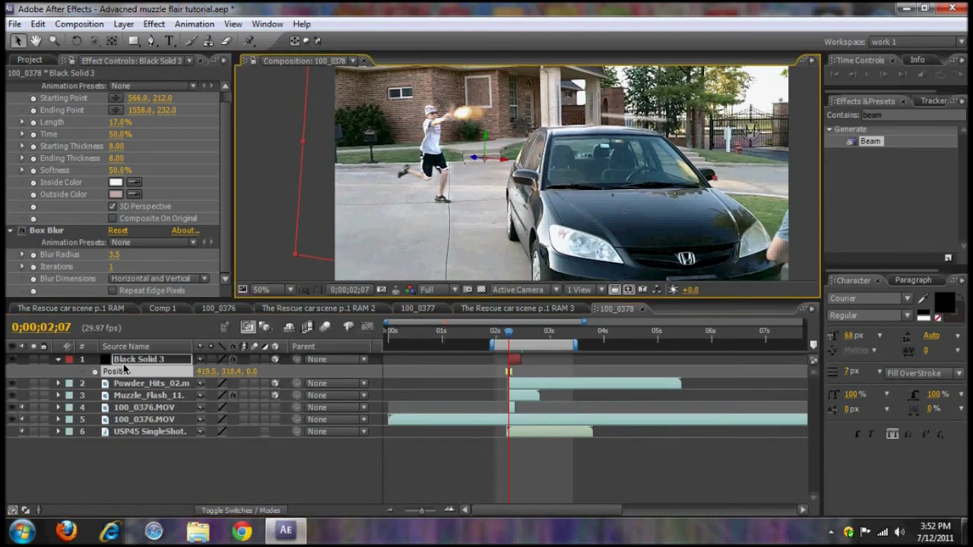
{"action": "left_click", "coordinate": [94, 372]}
{"action": "key", "text": "Page_Down"}
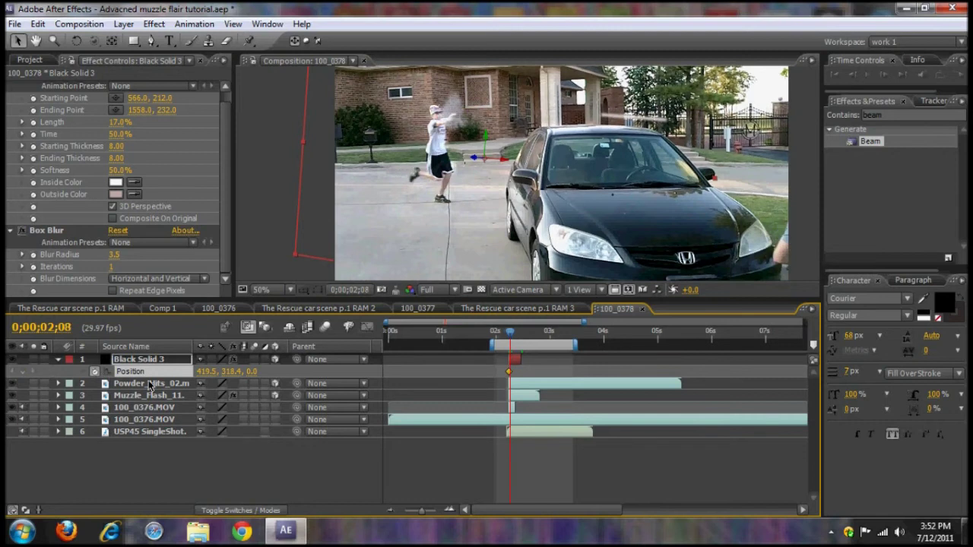
{"action": "left_click_drag", "start_coordinate": [575, 149], "coordinate": [777, 161]}
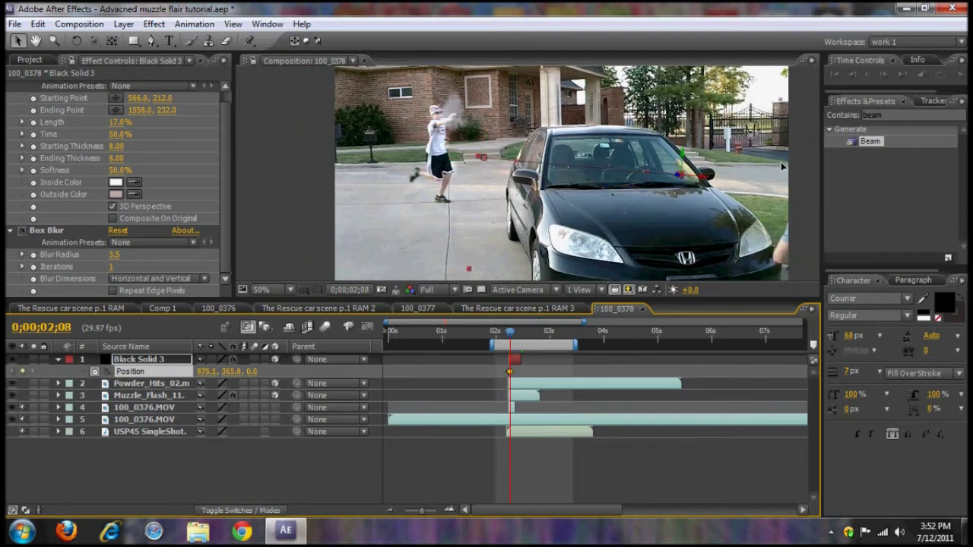
{"action": "left_click", "coordinate": [780, 162]}
{"action": "left_click_drag", "start_coordinate": [674, 175], "coordinate": [602, 214]}
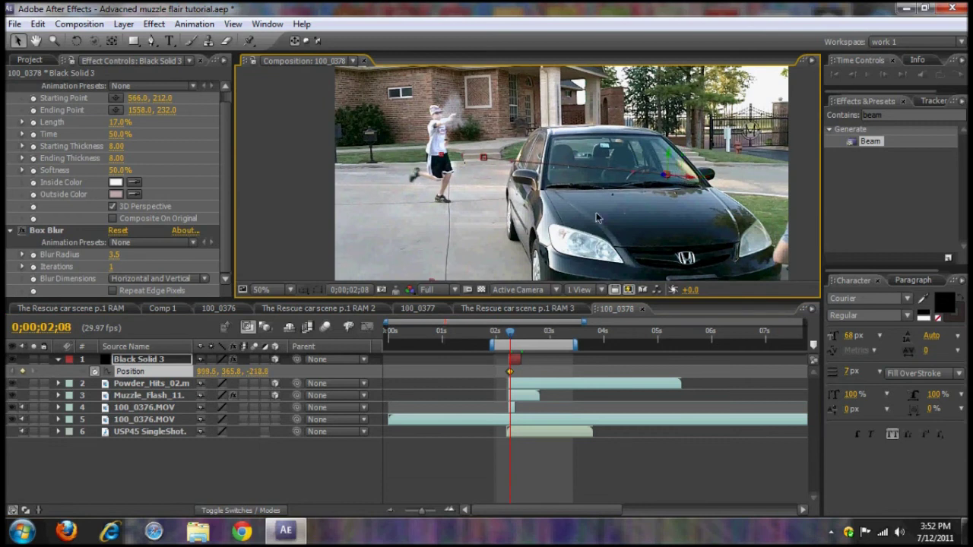
Step: Shift the solid's position keyframe at 0;00;02;07 to 527.5, 328.4, 0
{"action": "key", "text": "Page_Up"}
{"action": "key", "text": "Page_Up"}
{"action": "key", "text": "Page_Down"}
{"action": "key", "text": "Page_Down"}
{"action": "key", "text": "Page_Down"}
{"action": "key", "text": "Page_Up"}
{"action": "key", "text": "Page_Up"}
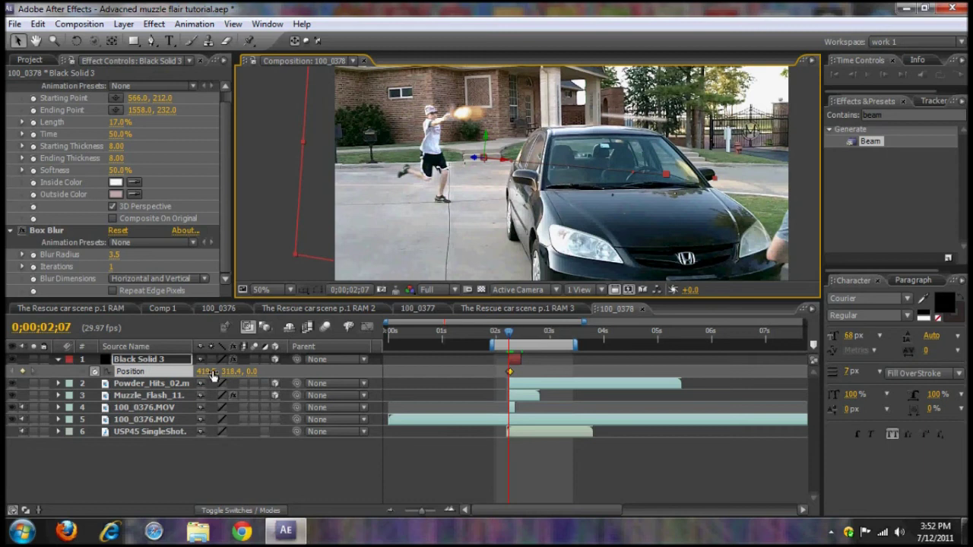
{"action": "left_click_drag", "start_coordinate": [204, 376], "coordinate": [288, 380]}
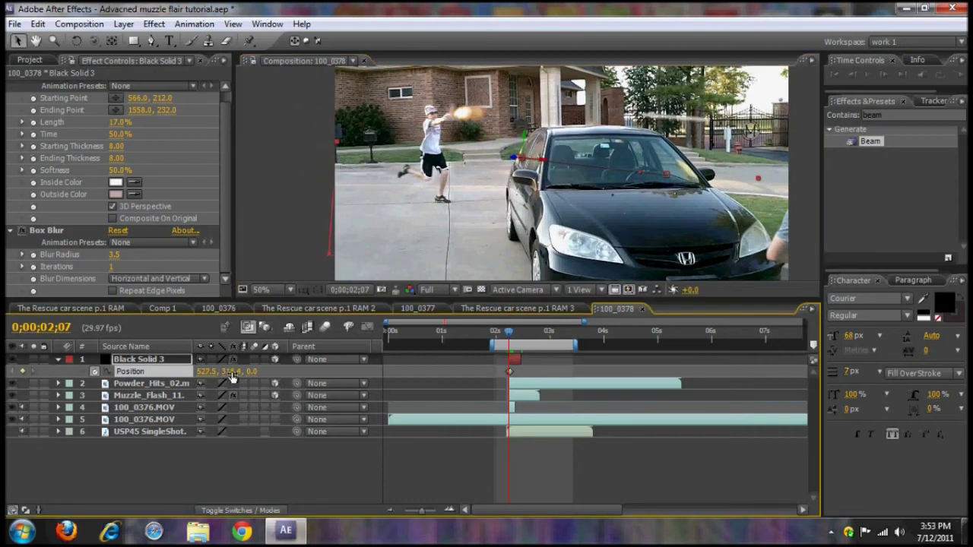
{"action": "left_click_drag", "start_coordinate": [231, 372], "coordinate": [239, 371]}
Step: Step through the frames from 0;00;02;06 to 0;00;02;08 and play a RAM preview to examine the bullet streak's movement
{"action": "key", "text": "Page_Up"}
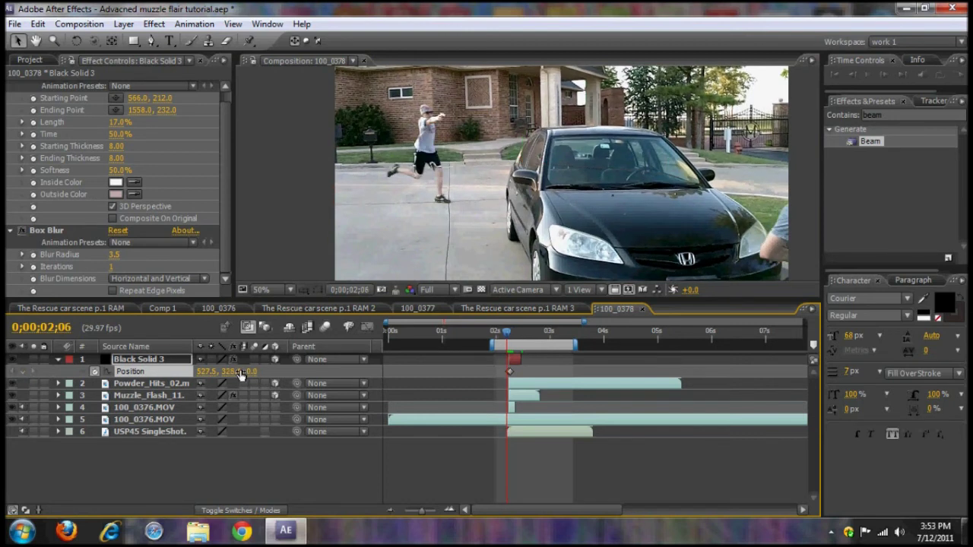
{"action": "key", "text": "Page_Down"}
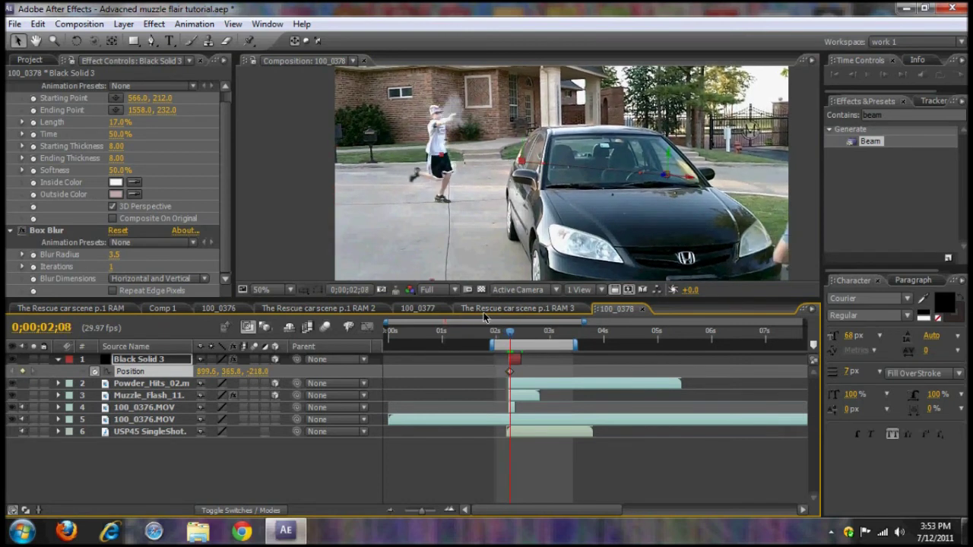
{"action": "key", "text": "Page_Up"}
{"action": "key", "text": "Page_Down"}
{"action": "key", "text": "Page_Up"}
{"action": "key", "text": "Page_Down"}
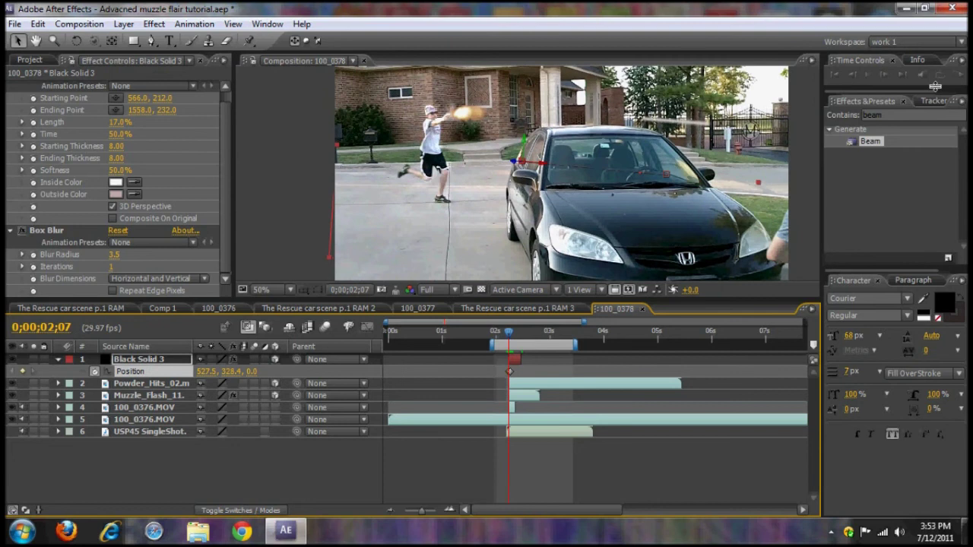
{"action": "key", "text": "Page_Up"}
{"action": "left_click", "coordinate": [958, 74]}
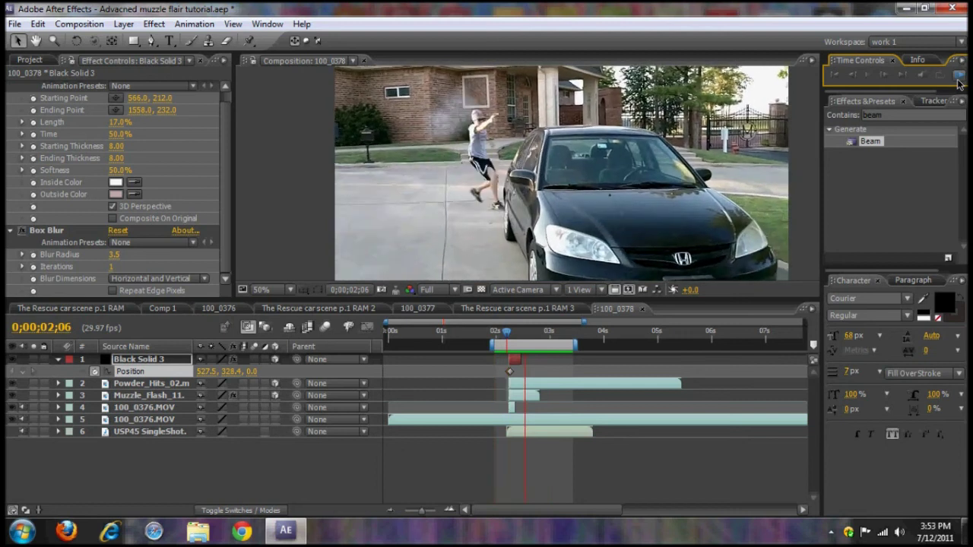
{"action": "left_click", "coordinate": [959, 80]}
Step: Scale the black solid down to 53% at 0;00;02;07
{"action": "left_click", "coordinate": [510, 332]}
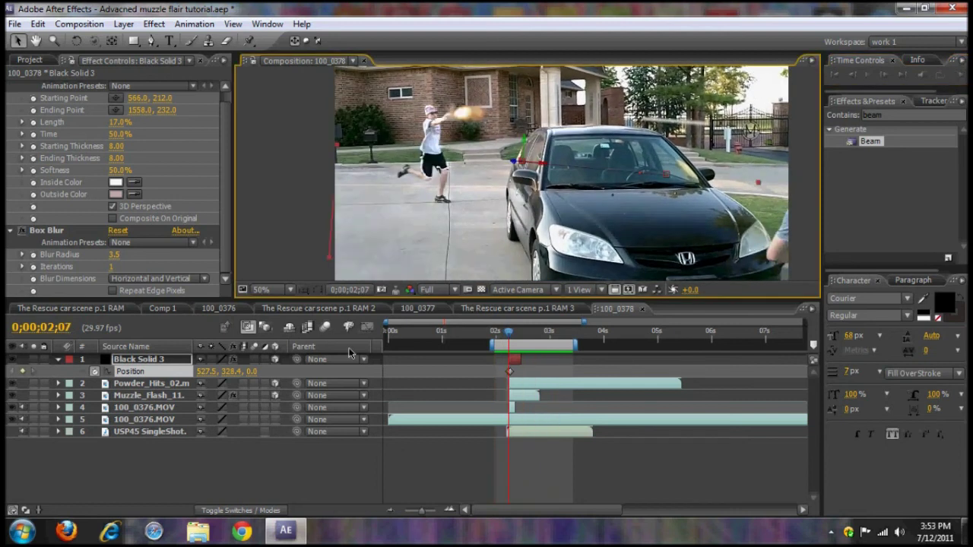
{"action": "key", "text": "s"}
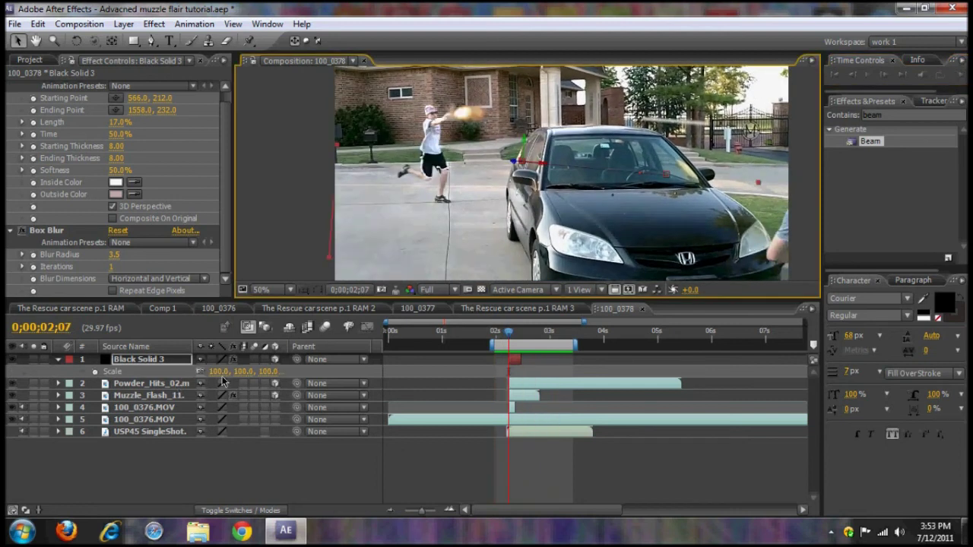
{"action": "left_click_drag", "start_coordinate": [222, 371], "coordinate": [190, 371]}
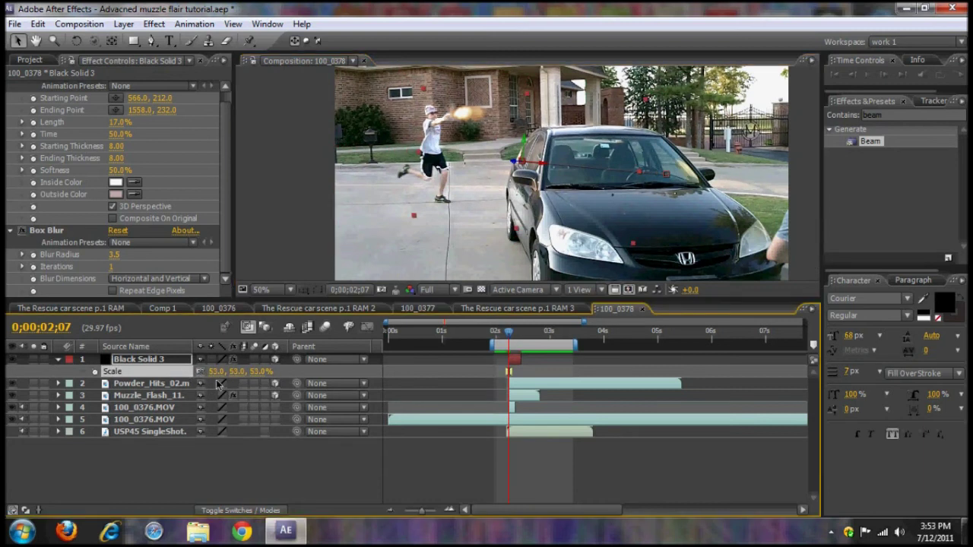
{"action": "key", "text": "Page_Down"}
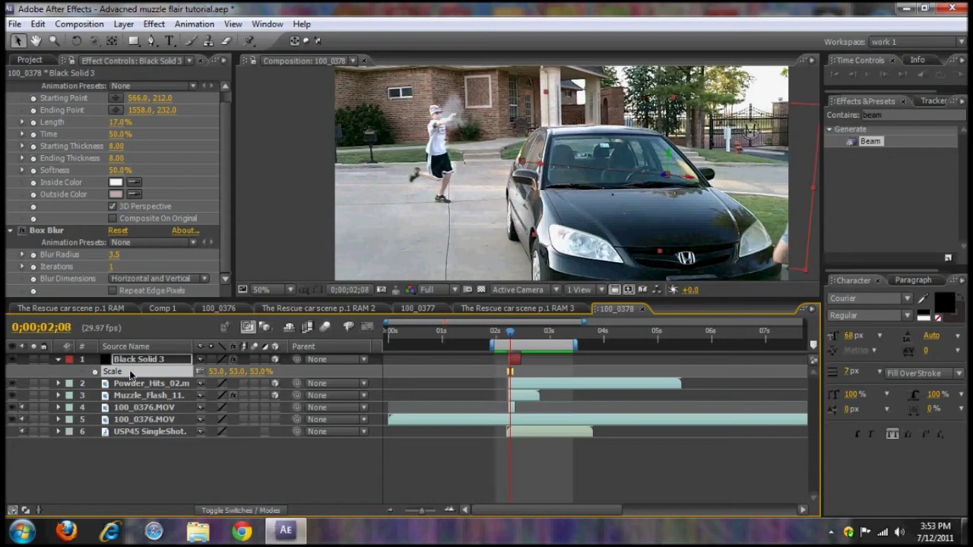
{"action": "key", "text": "Page_Up"}
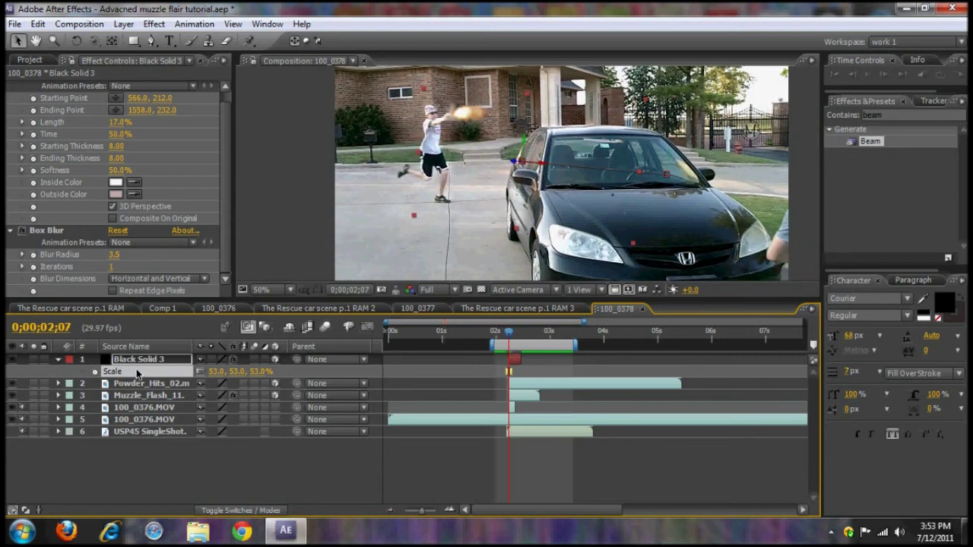
Step: At 0;00;02;07, reposition the solid to 703.5, 297.4 and set its Y rotation to 21° and Z rotation to 3°
{"action": "key", "text": "alt+shift+p"}
{"action": "left_click_drag", "start_coordinate": [228, 372], "coordinate": [180, 390]}
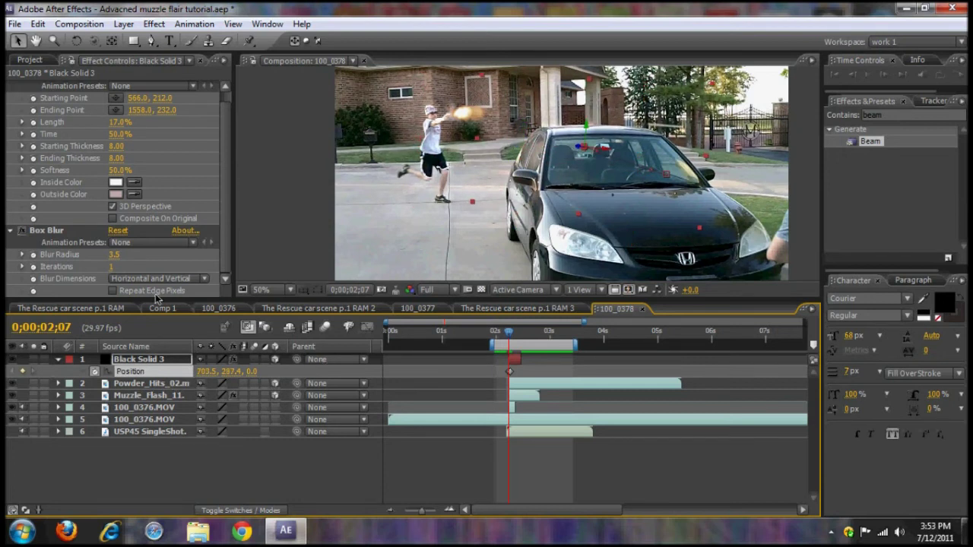
{"action": "key", "text": "alt+shift+r"}
{"action": "left_click_drag", "start_coordinate": [217, 396], "coordinate": [217, 407]}
{"action": "left_click", "coordinate": [220, 394]}
Step: Step through the frames up to 0;00;02;09 and play a RAM preview of the gunshot with the gunshot sound layer selected
{"action": "key", "text": "Page_Up"}
{"action": "key", "text": "Page_Down"}
{"action": "key", "text": "Page_Down"}
{"action": "key", "text": "Page_Down"}
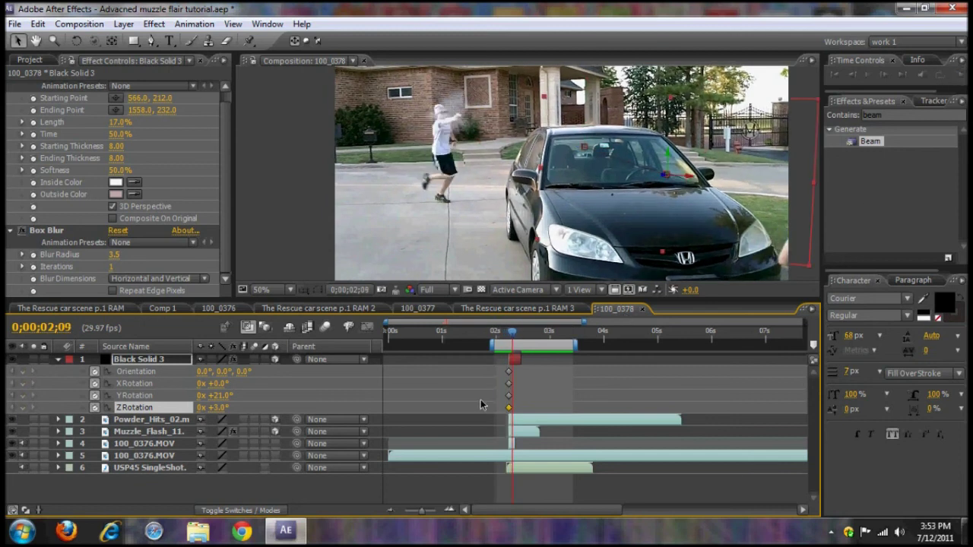
{"action": "left_click", "coordinate": [158, 468]}
{"action": "left_click", "coordinate": [960, 77]}
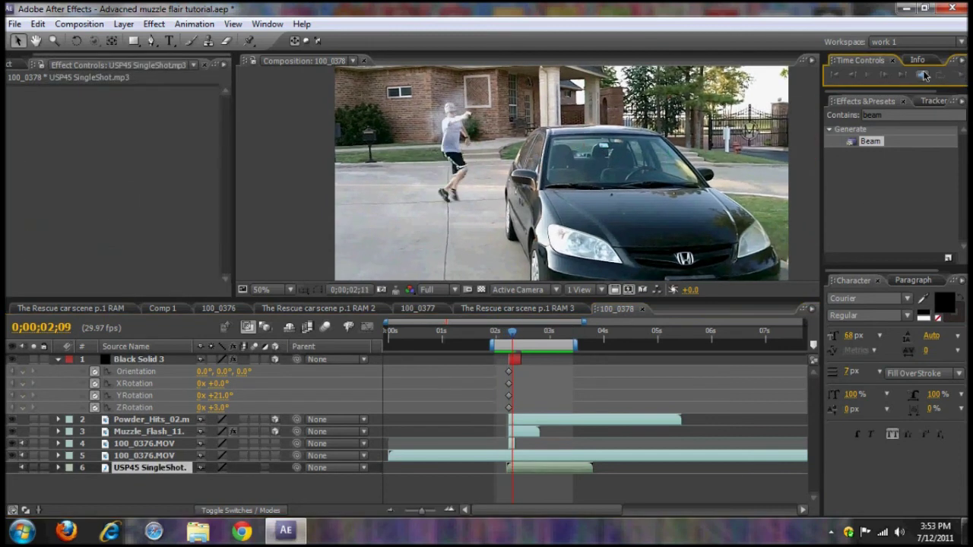
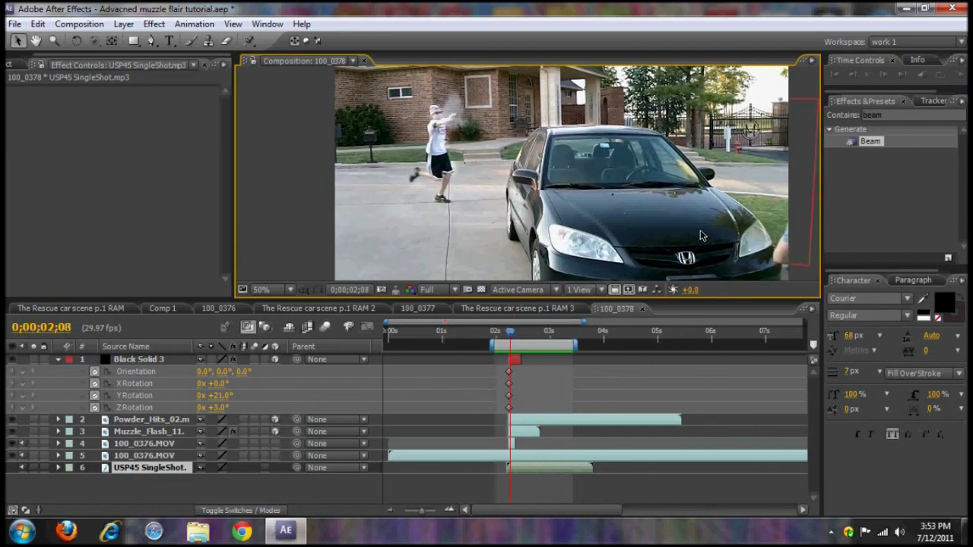
Step: Replay the shot from 0;00;02;06 with the black solid selected and examine the streak frame by frame around 0;00;02;07
{"action": "key", "text": "Page_Up"}
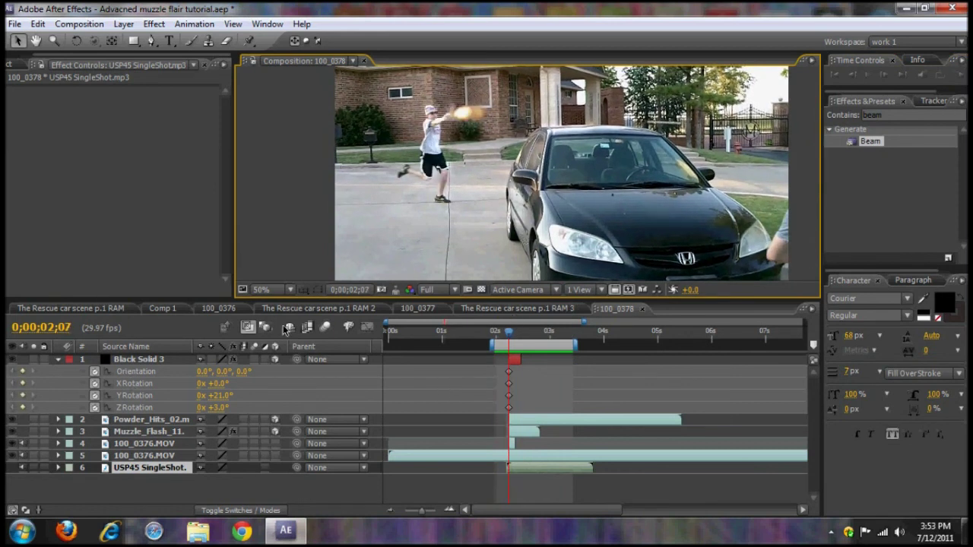
{"action": "key", "text": "Page_Down"}
{"action": "left_click", "coordinate": [745, 199]}
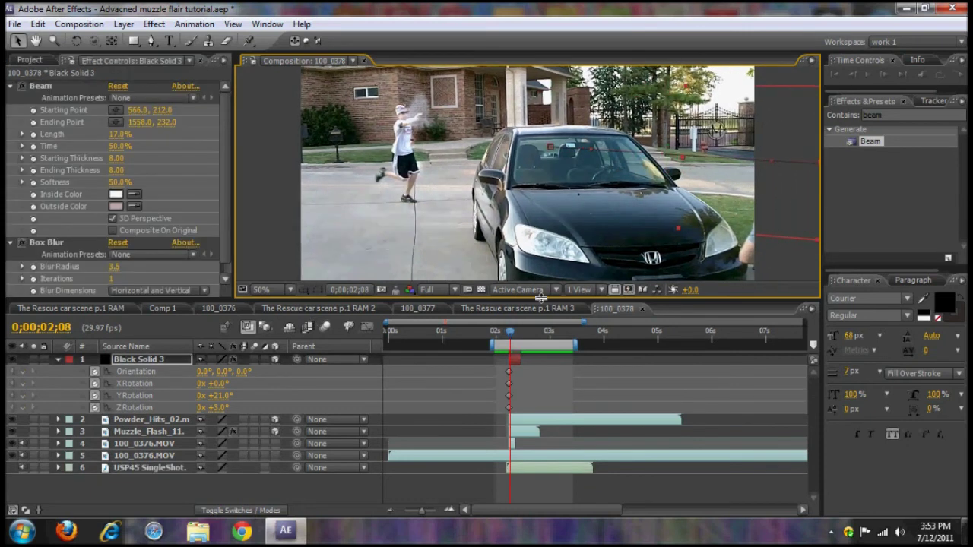
{"action": "key", "text": "Page_Up"}
{"action": "key", "text": "Page_Up"}
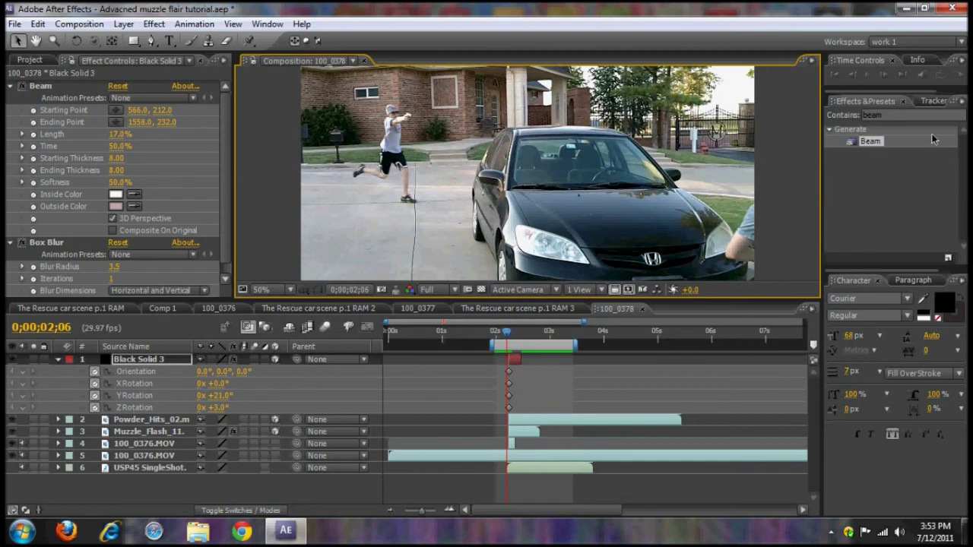
{"action": "left_click", "coordinate": [960, 76]}
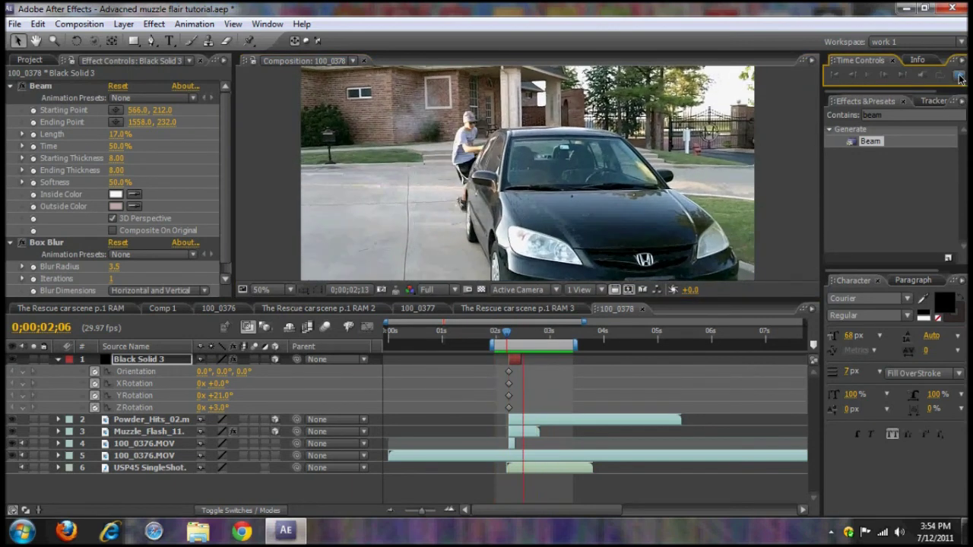
{"action": "left_click", "coordinate": [959, 77]}
{"action": "key", "text": "Page_Down"}
{"action": "key", "text": "Page_Up"}
{"action": "key", "text": "Page_Down"}
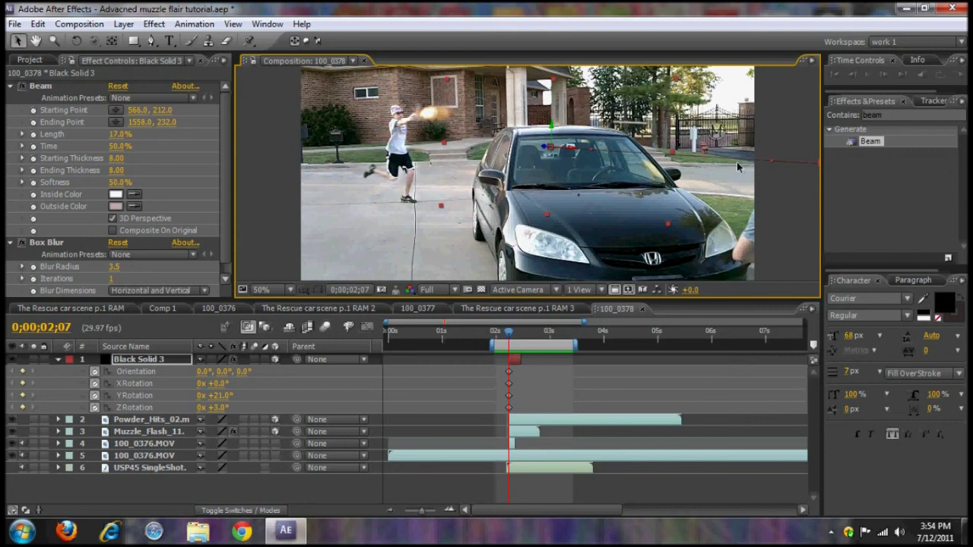
Step: Search the effects and presets for "light" and select the Light_Saber_V2 preset
{"action": "left_click", "coordinate": [915, 103]}
{"action": "key", "text": "BackSpace"}
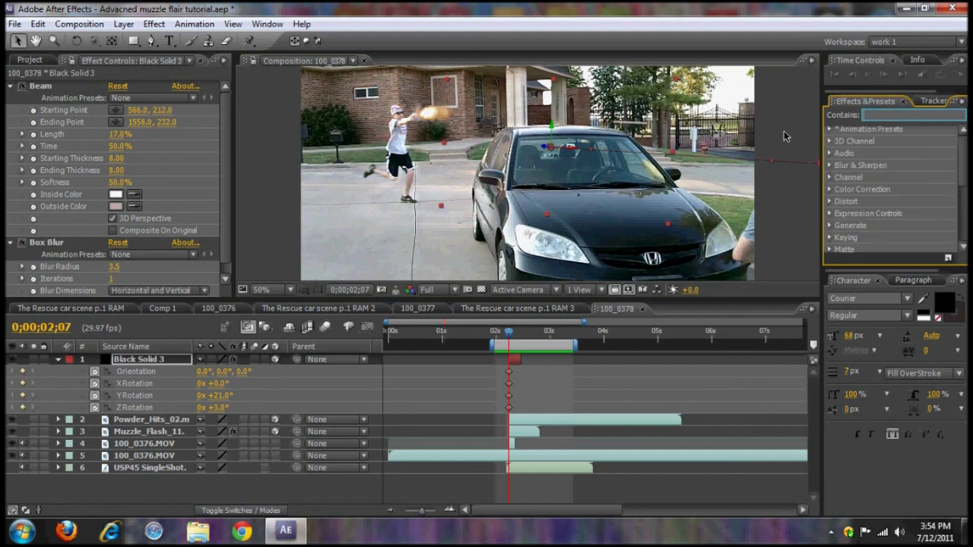
{"action": "left_click", "coordinate": [831, 130]}
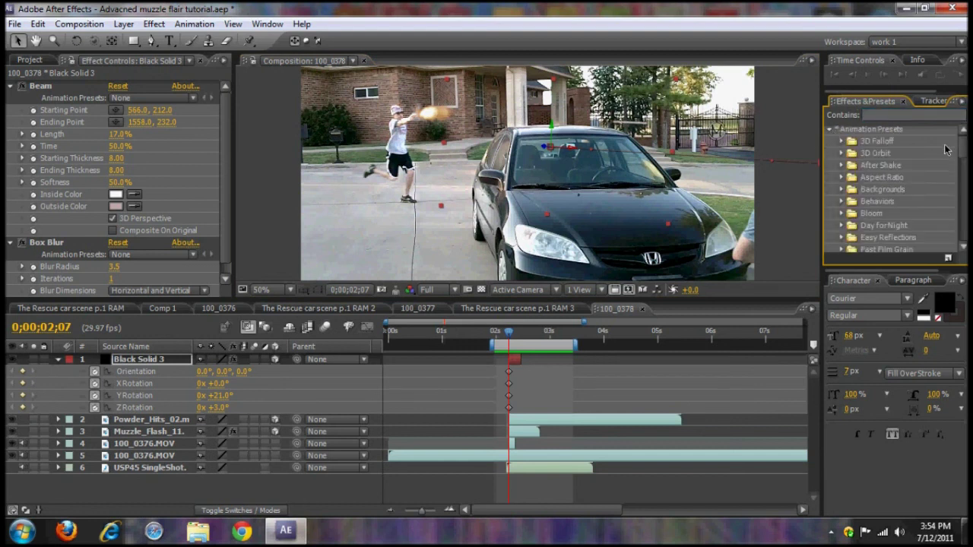
{"action": "left_click", "coordinate": [882, 115]}
{"action": "type", "text": "light"}
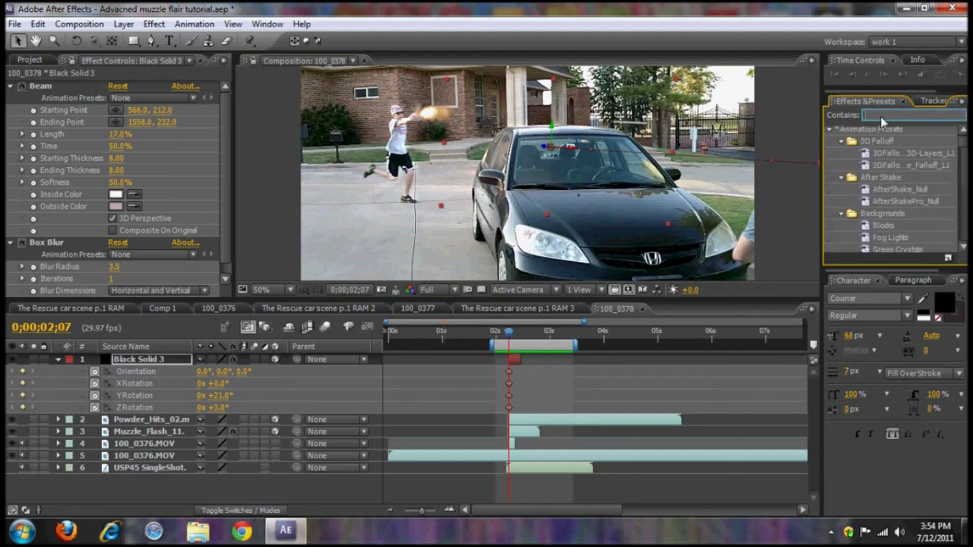
{"action": "scroll", "coordinate": [910, 186], "scroll_direction": "down", "scroll_amount": 5}
{"action": "left_click", "coordinate": [905, 182]}
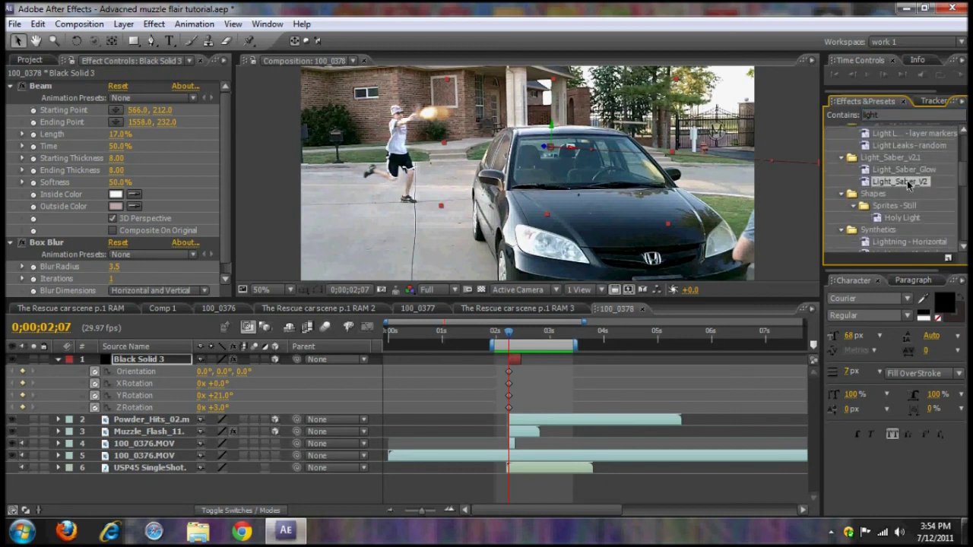
Step: Duplicate the Black Solid 3 layer and remove the Beam and Box Blur effects from the top copy
{"action": "left_click", "coordinate": [142, 362]}
{"action": "key", "text": "ctrl+d"}
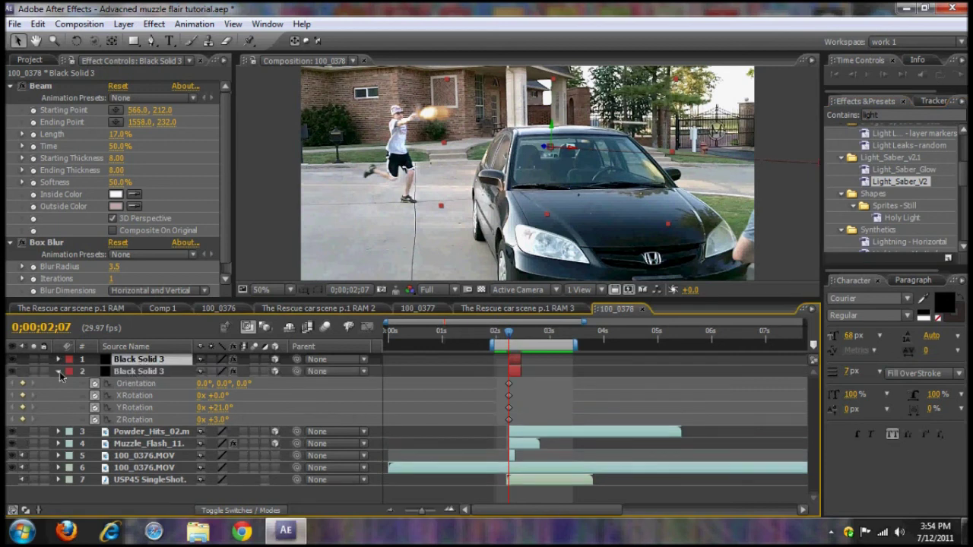
{"action": "left_click", "coordinate": [142, 372]}
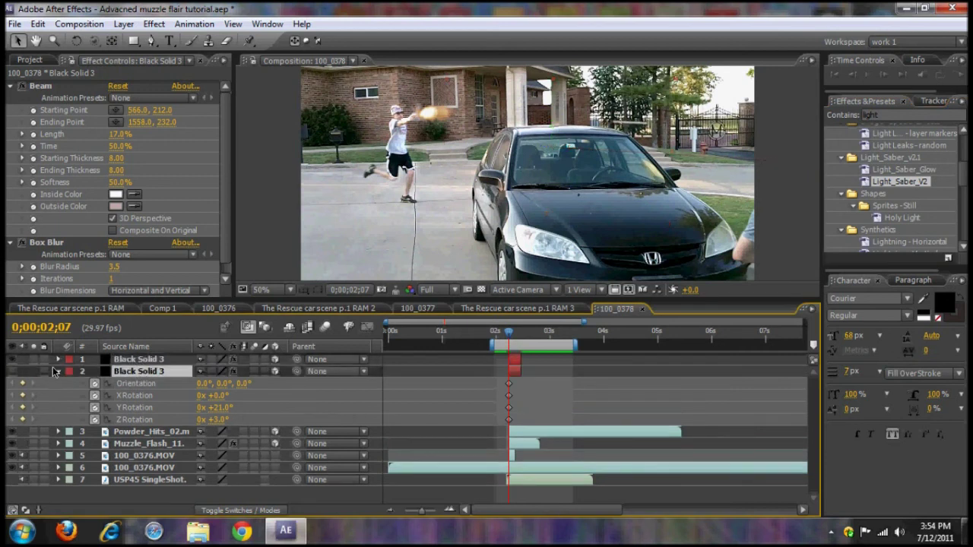
{"action": "left_click", "coordinate": [139, 360]}
{"action": "left_click", "coordinate": [35, 94]}
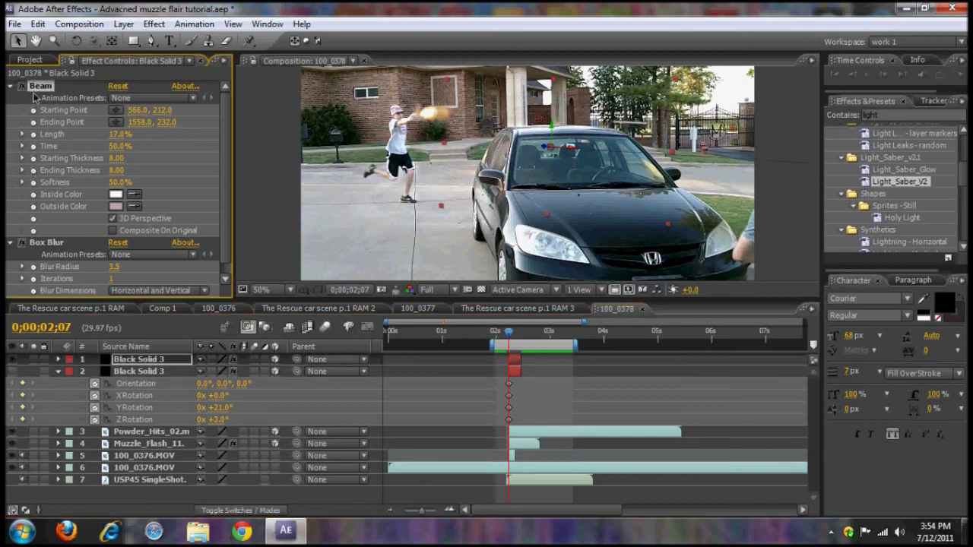
{"action": "key", "text": "Delete"}
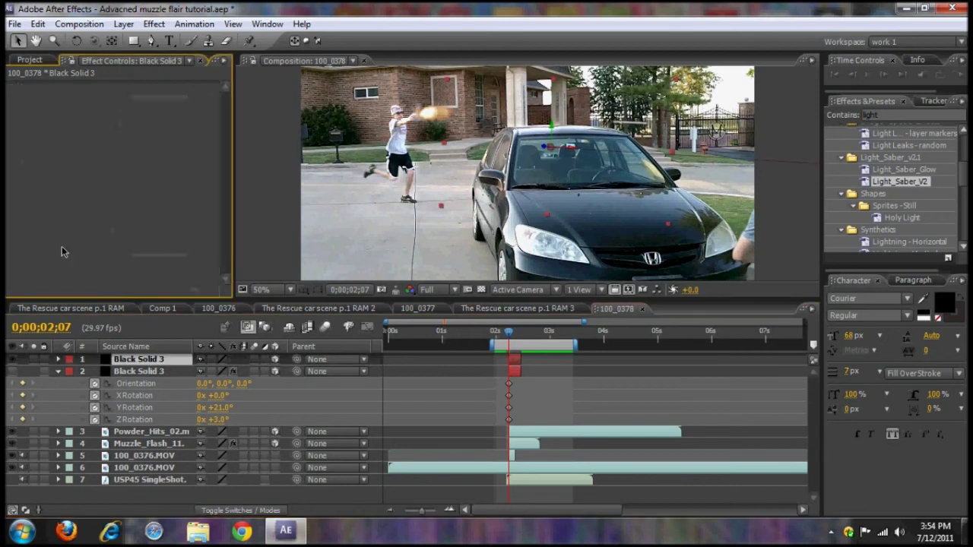
Step: Give the top solid a blending mode that drops out its black and apply the Light_Saber_V2 preset to it
{"action": "right_click", "coordinate": [144, 362]}
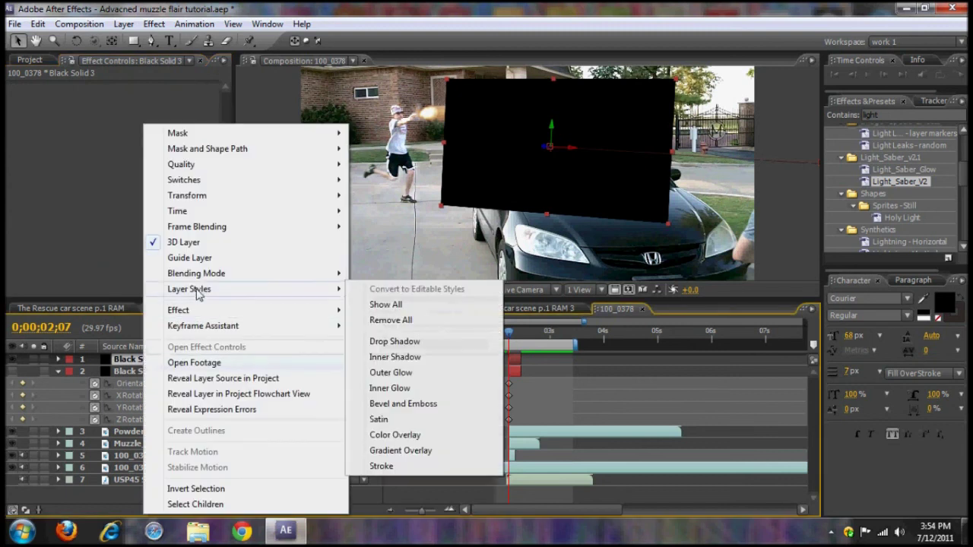
{"action": "left_click", "coordinate": [424, 266]}
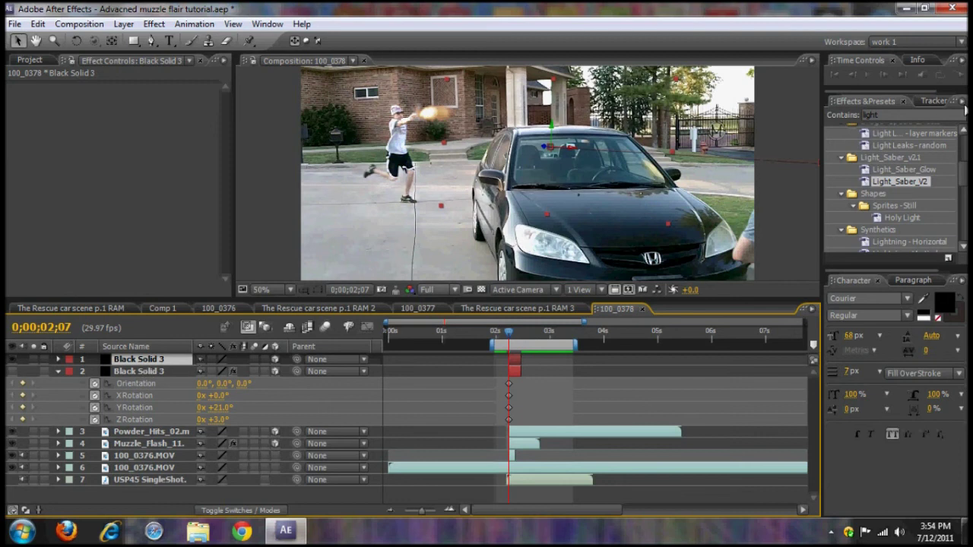
{"action": "left_click_drag", "start_coordinate": [899, 185], "coordinate": [554, 151]}
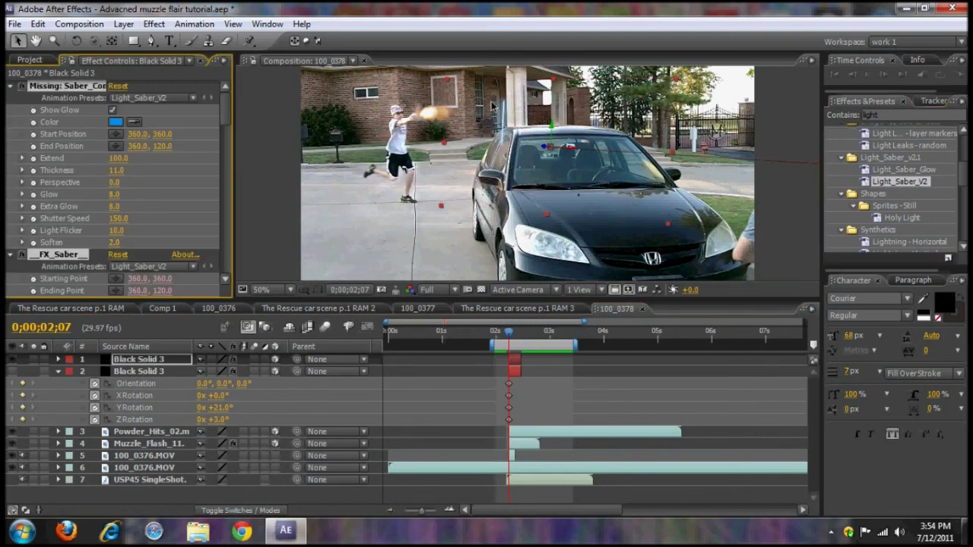
Step: Change the light saber's color from blue to a near-white
{"action": "left_click", "coordinate": [113, 122]}
{"action": "left_click_drag", "start_coordinate": [609, 337], "coordinate": [558, 346]}
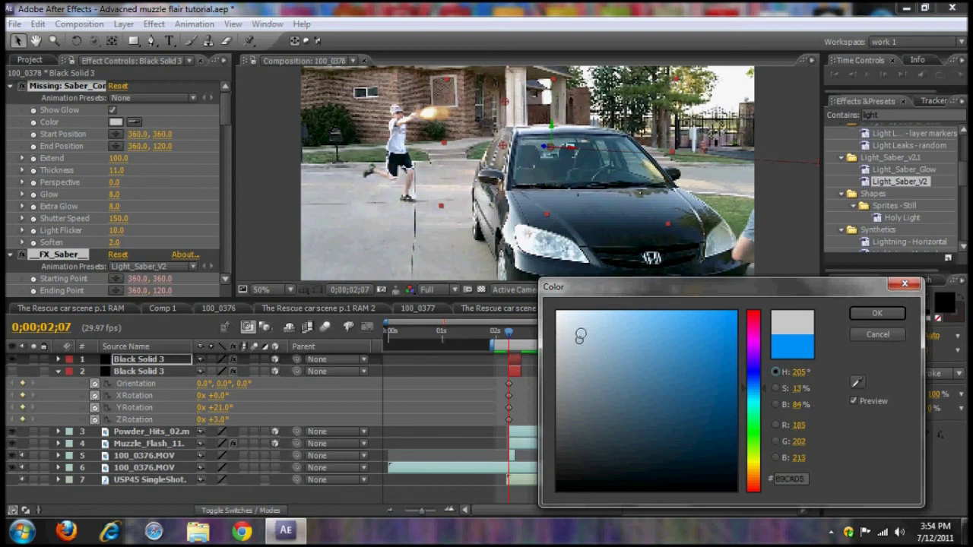
{"action": "left_click", "coordinate": [564, 314]}
{"action": "left_click", "coordinate": [876, 313]}
Step: Switch the composition preview to another resolution and set it back to Full
{"action": "left_click", "coordinate": [441, 289]}
{"action": "left_click", "coordinate": [449, 319]}
{"action": "left_click", "coordinate": [454, 290]}
{"action": "left_click", "coordinate": [452, 305]}
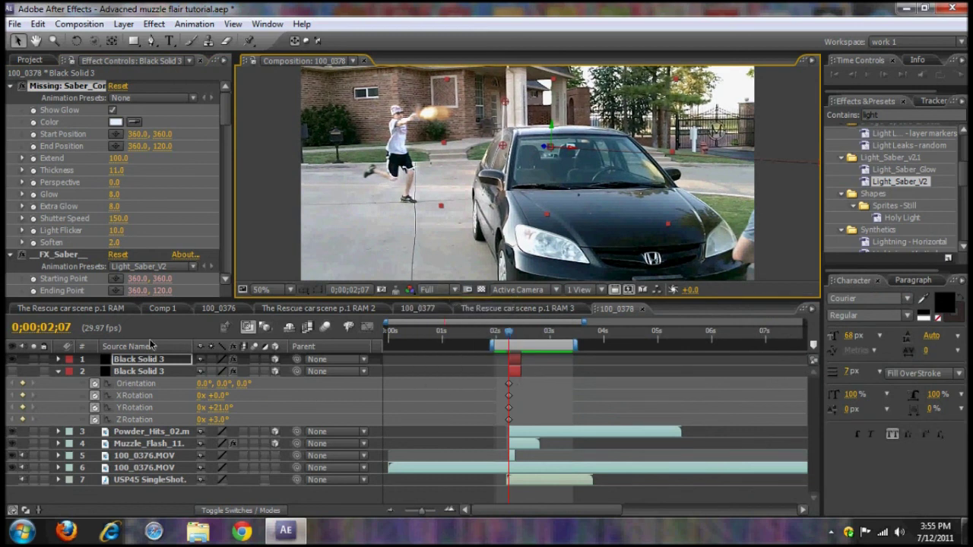
Step: Place the saber's start position at 971.7, 304.8 and its end position at 1218.2, 322.2
{"action": "left_click_drag", "start_coordinate": [506, 102], "coordinate": [660, 143]}
{"action": "left_click_drag", "start_coordinate": [502, 145], "coordinate": [614, 142]}
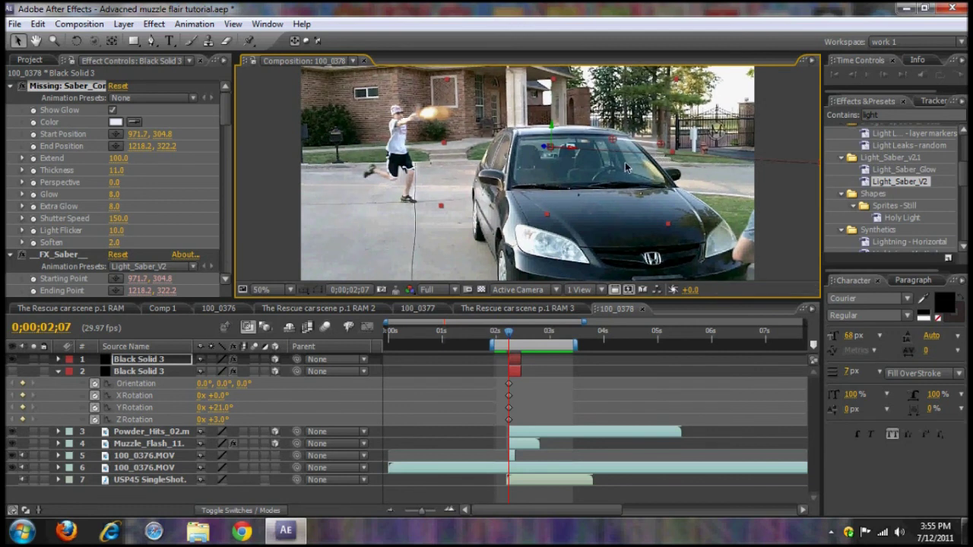
Step: Move the saber solid slightly upward and rotate its orientation so the streak runs nearly level above the car
{"action": "left_click_drag", "start_coordinate": [625, 171], "coordinate": [622, 160]}
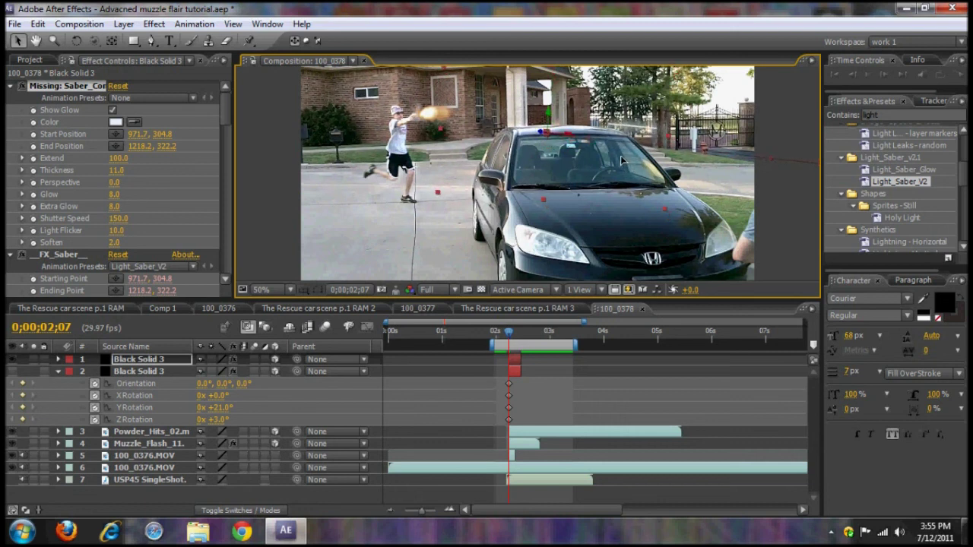
{"action": "left_click", "coordinate": [76, 41]}
{"action": "left_click_drag", "start_coordinate": [574, 154], "coordinate": [570, 150]}
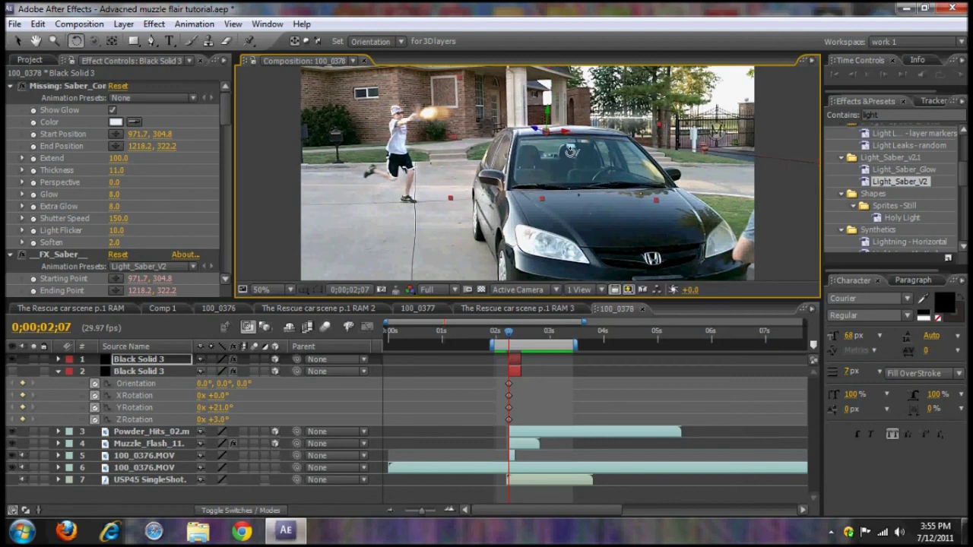
Step: Step back and forth through the frames around 0;00;02;07 to examine the saber streak against the muzzle flash
{"action": "key", "text": "Page_Down"}
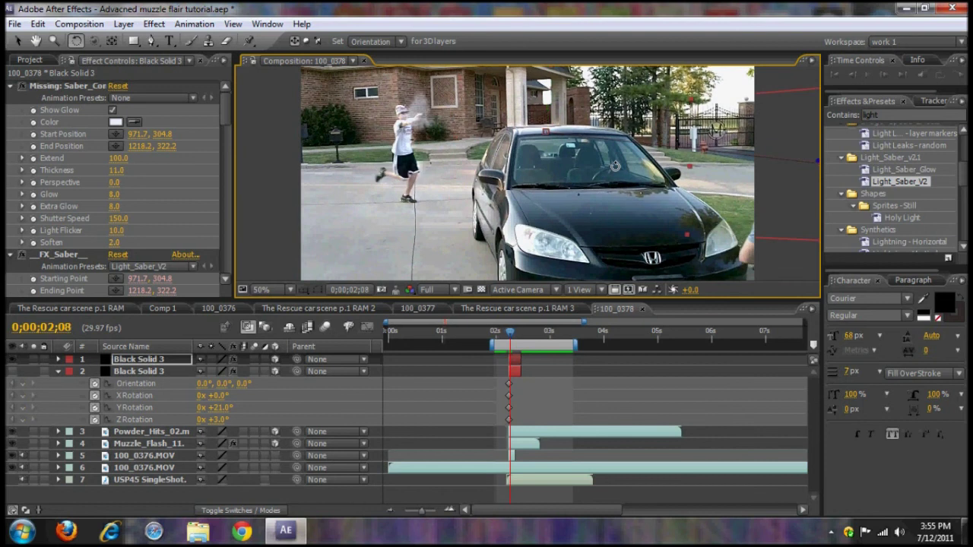
{"action": "left_click", "coordinate": [960, 76]}
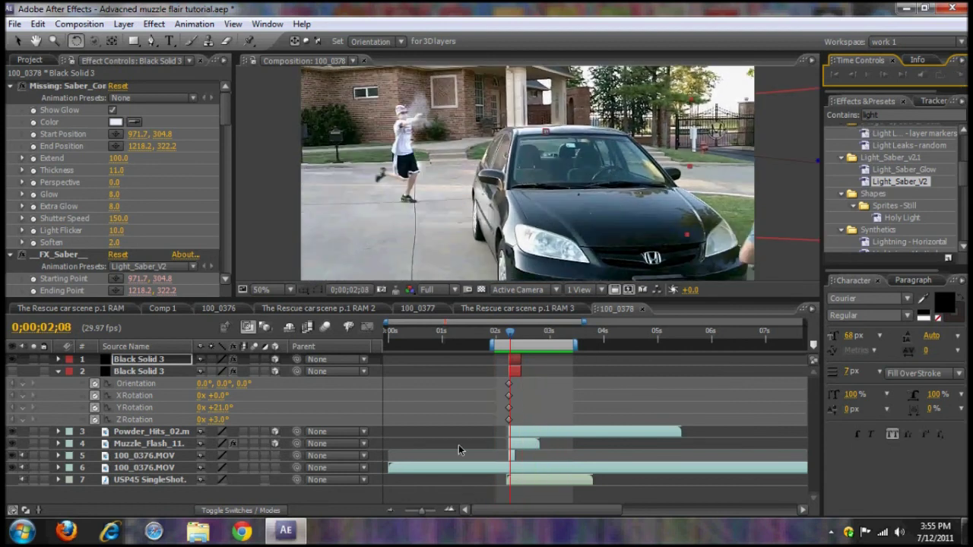
{"action": "key", "text": "Page_Up"}
{"action": "key", "text": "Page_Up"}
{"action": "key", "text": "Page_Up"}
{"action": "key", "text": "Page_Down"}
{"action": "key", "text": "Page_Down"}
{"action": "key", "text": "v"}
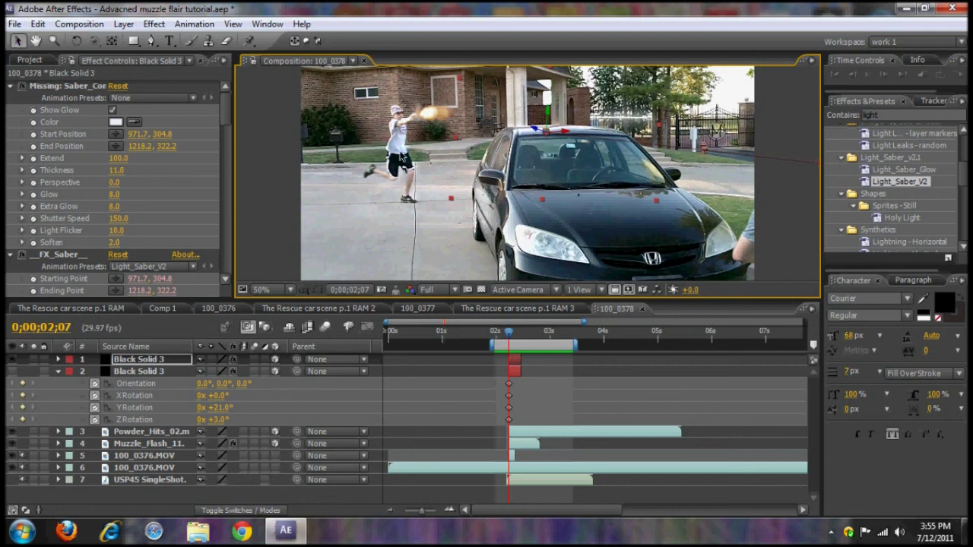
{"action": "key", "text": "Page_Down"}
{"action": "key", "text": "Page_Up"}
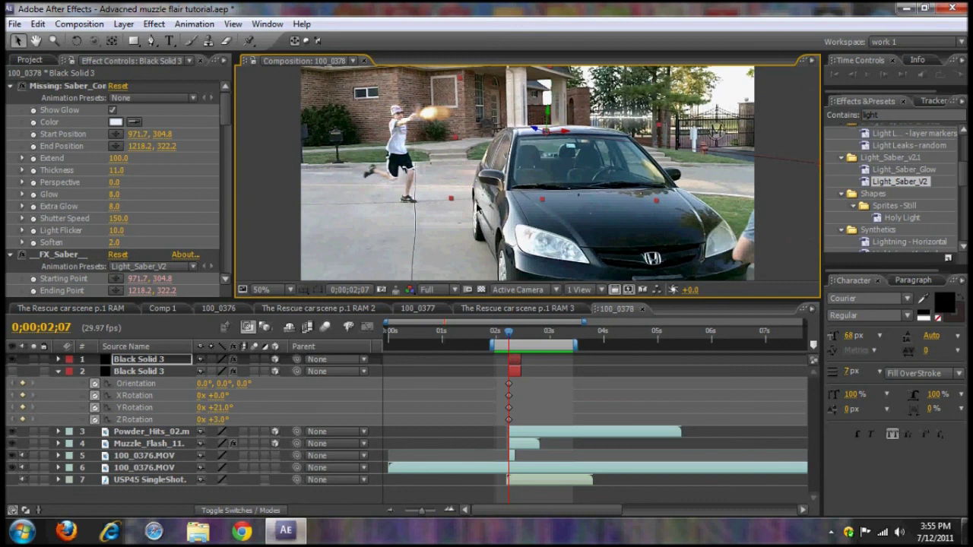